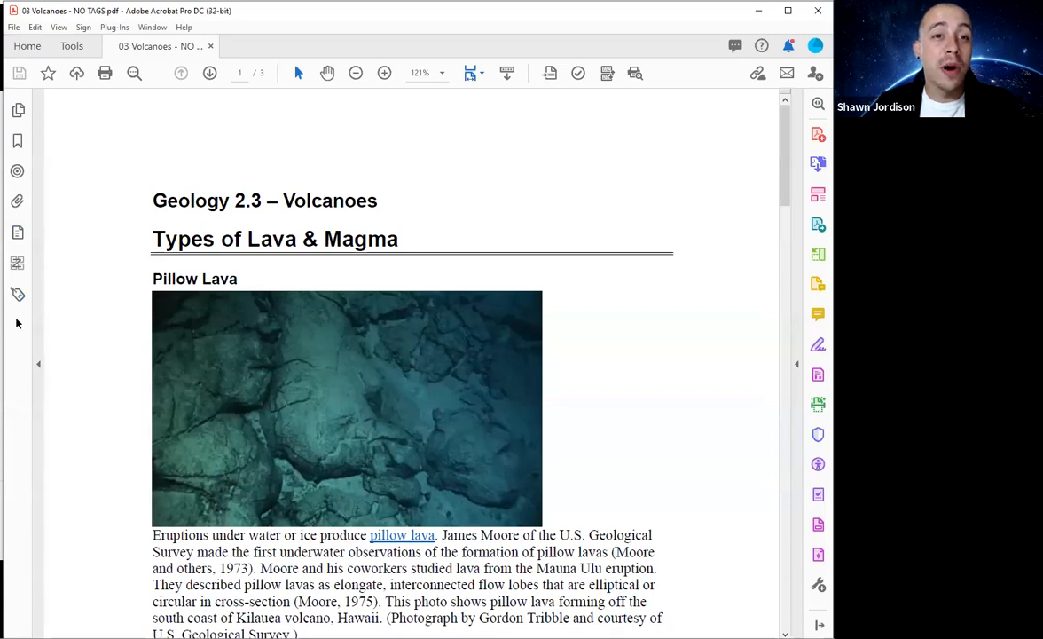
right_click(16, 322)
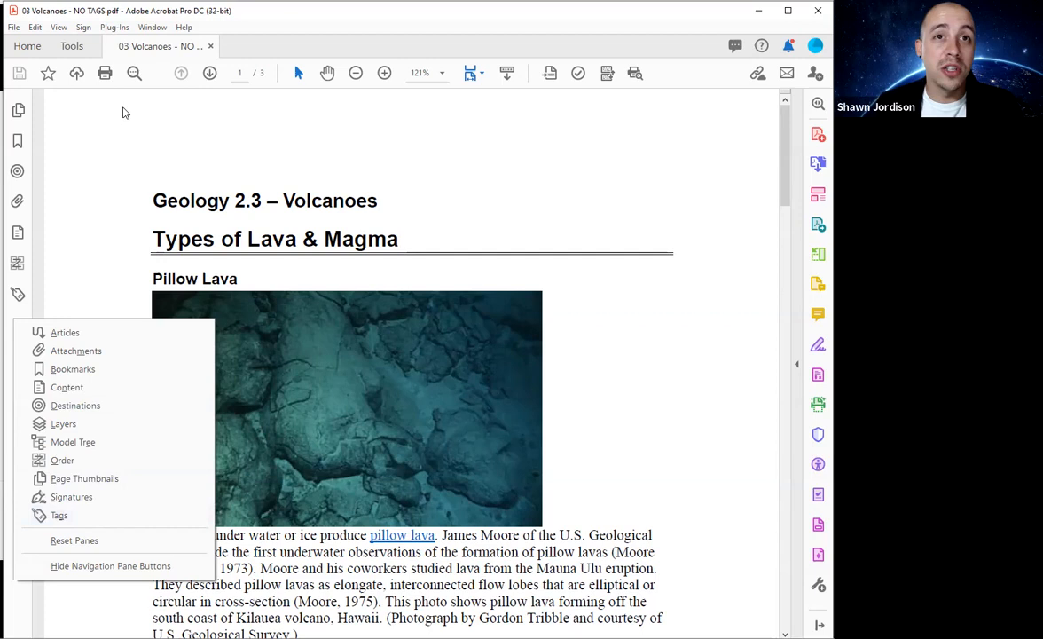
click(135, 149)
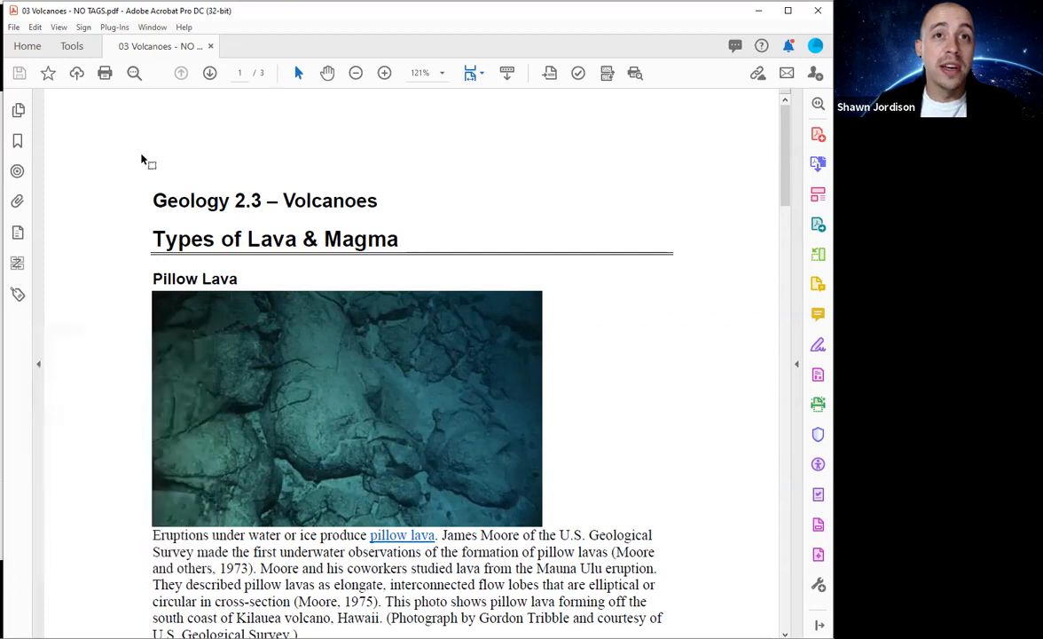
click(66, 28)
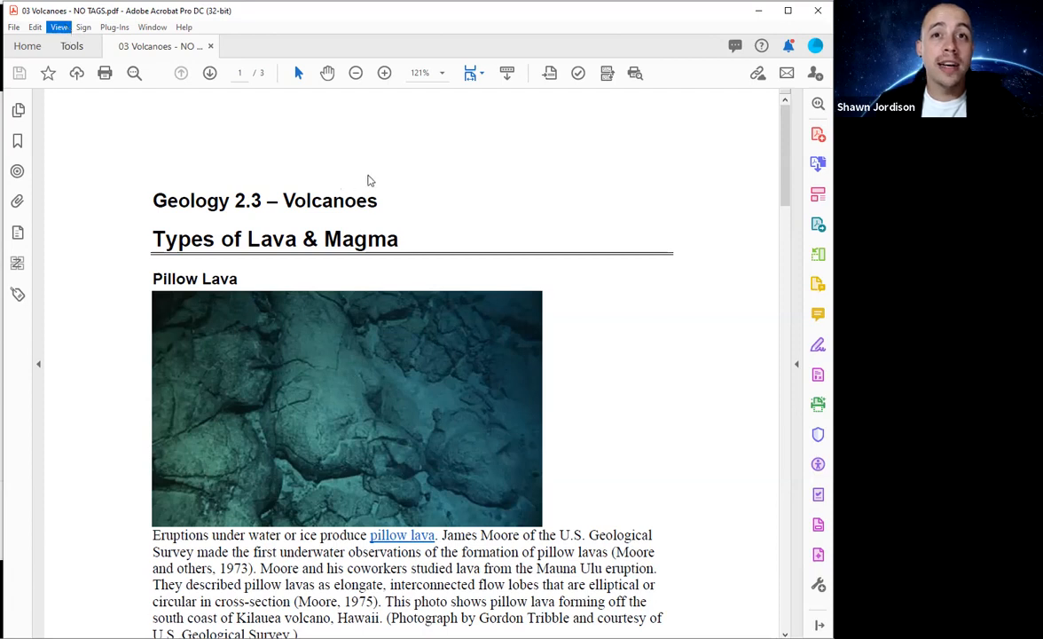
mouse_move(337, 168)
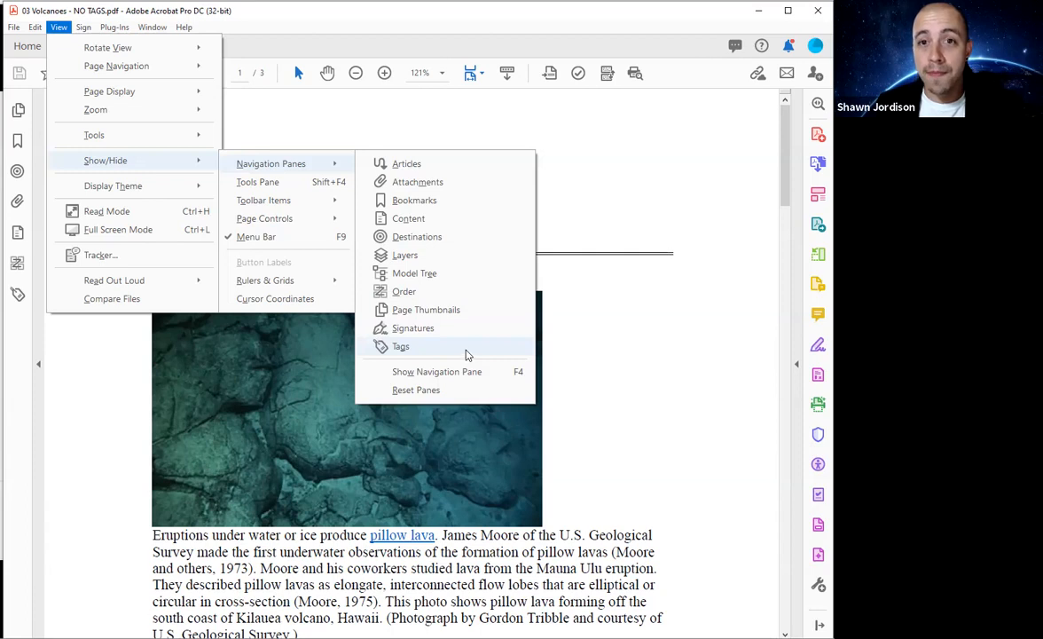
click(193, 379)
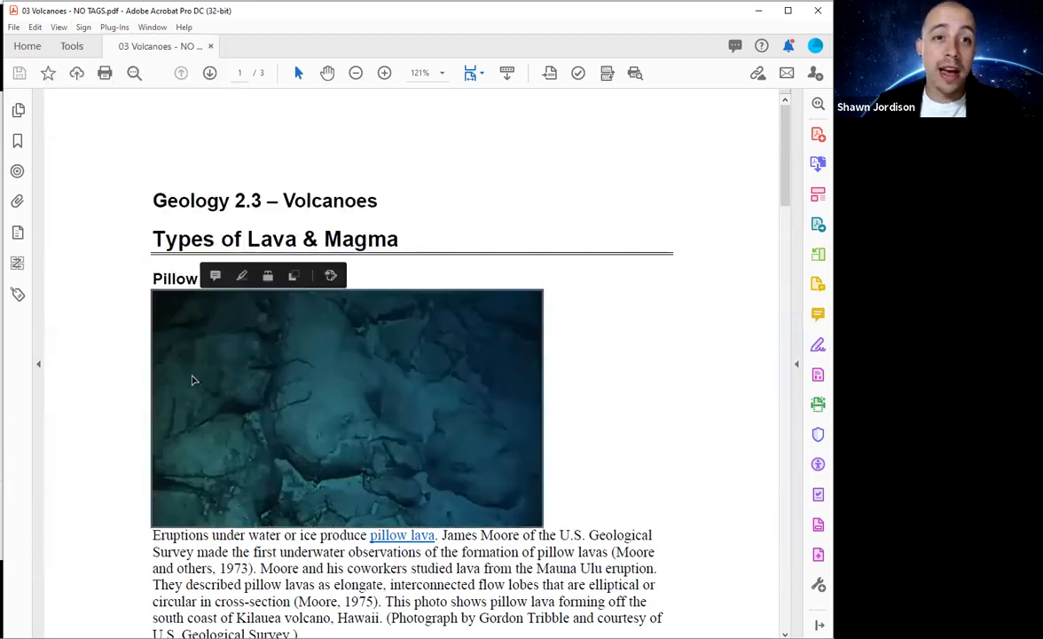
Step: Display the document's tags and start the Make Accessible action on 03 Volcanoes - NO TAGS.pdf
click(18, 296)
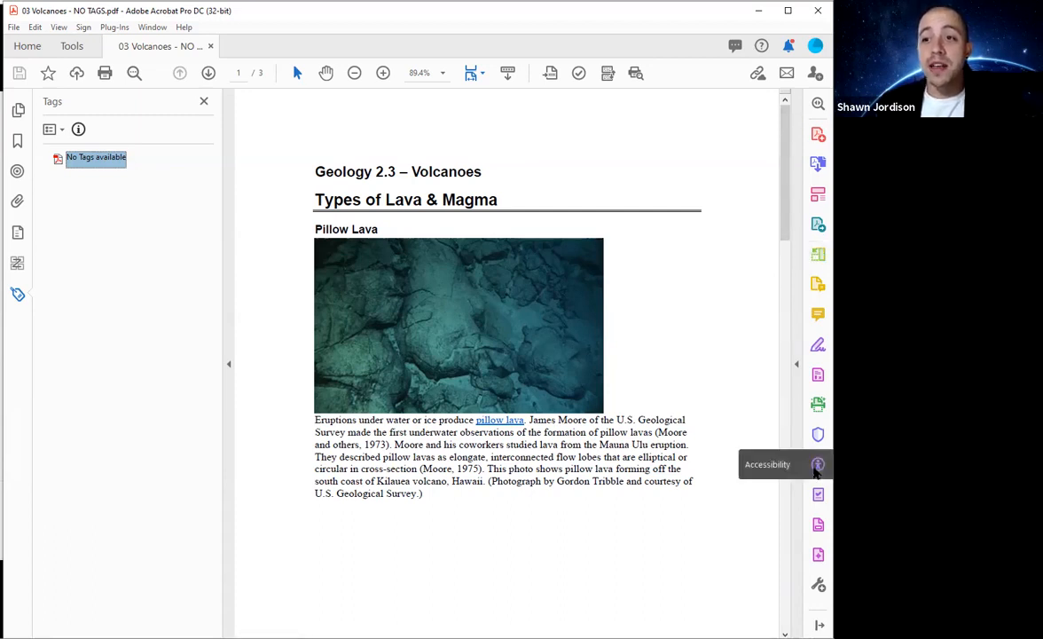
click(816, 496)
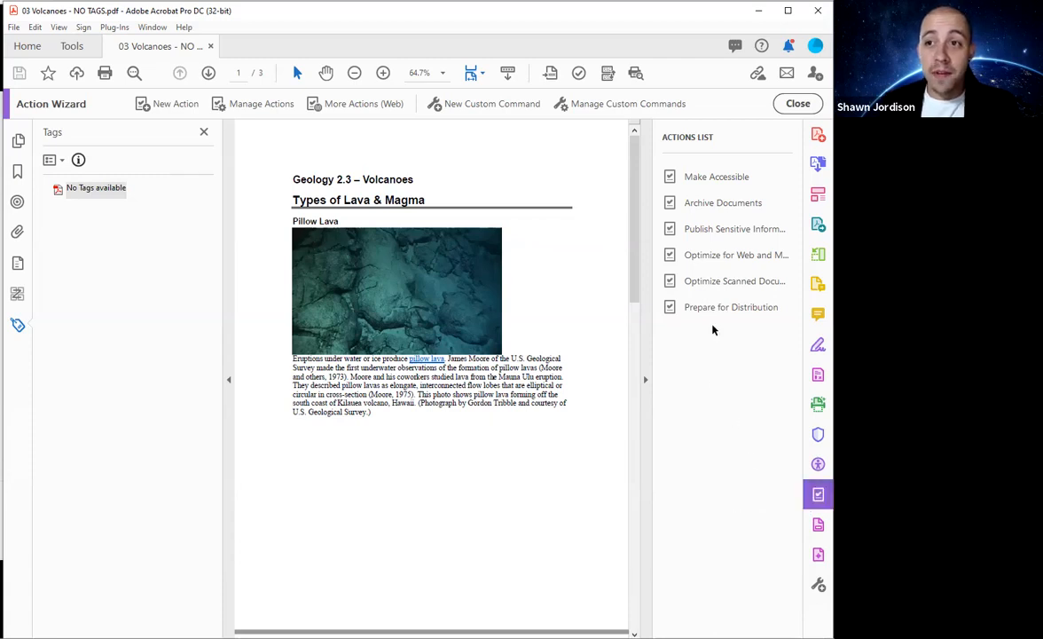
click(749, 177)
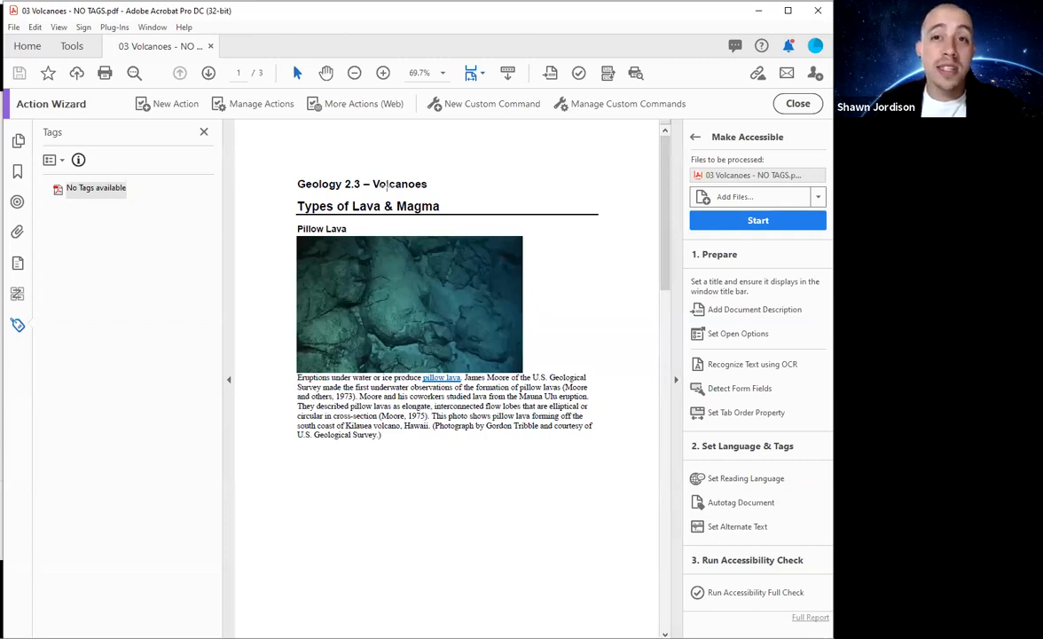
key(Return)
Step: Set the title in the document description to "Volcano", leaving subject, author and keywords as they are
click(443, 160)
click(473, 142)
key(End)
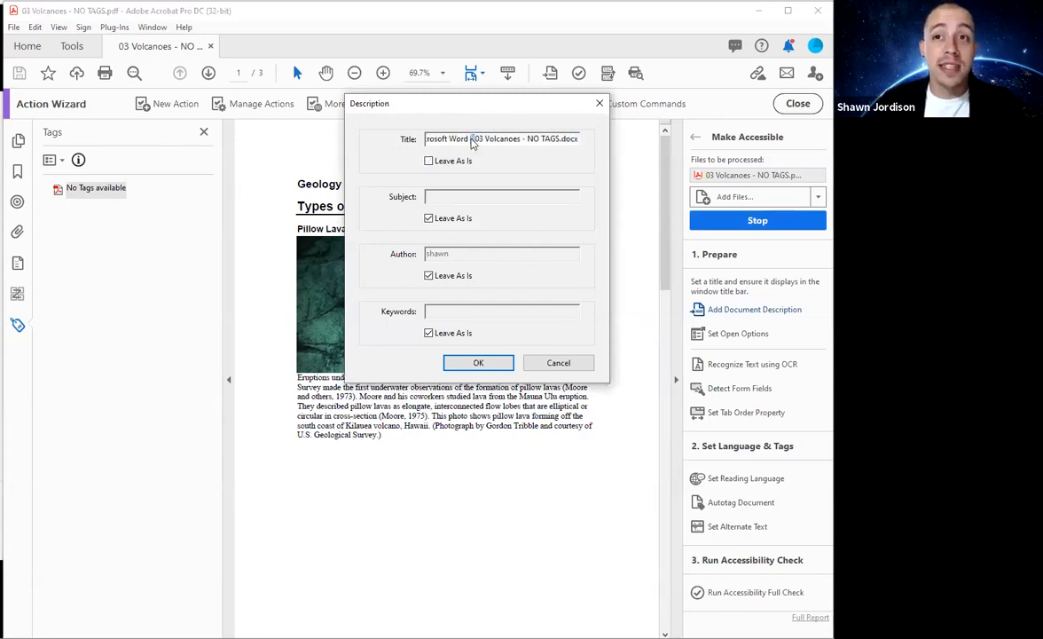
key(ctrl+a)
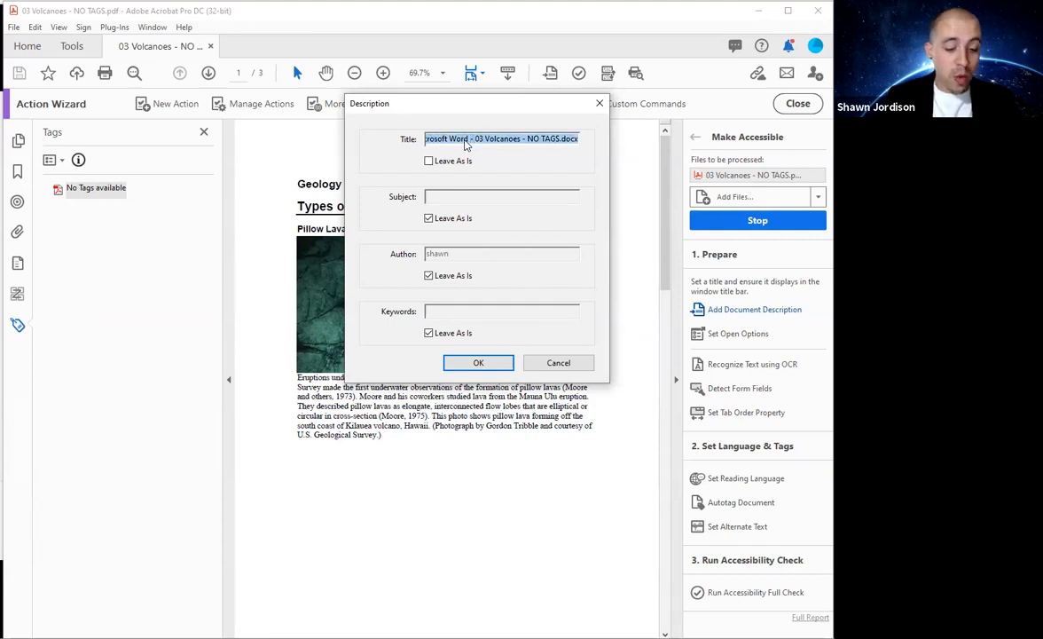
text(Volcano)
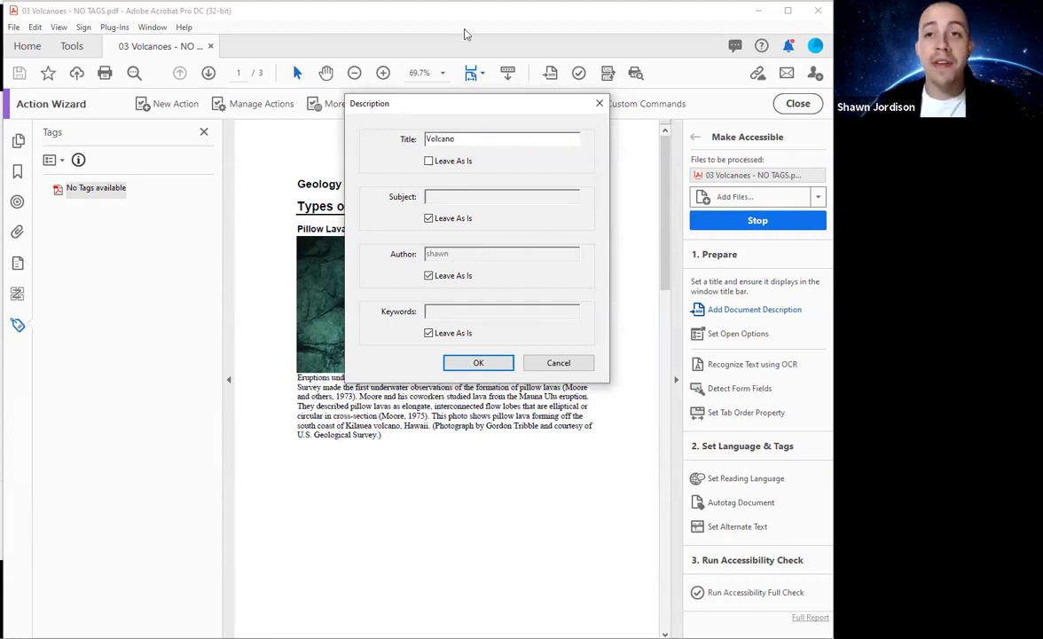
click(454, 364)
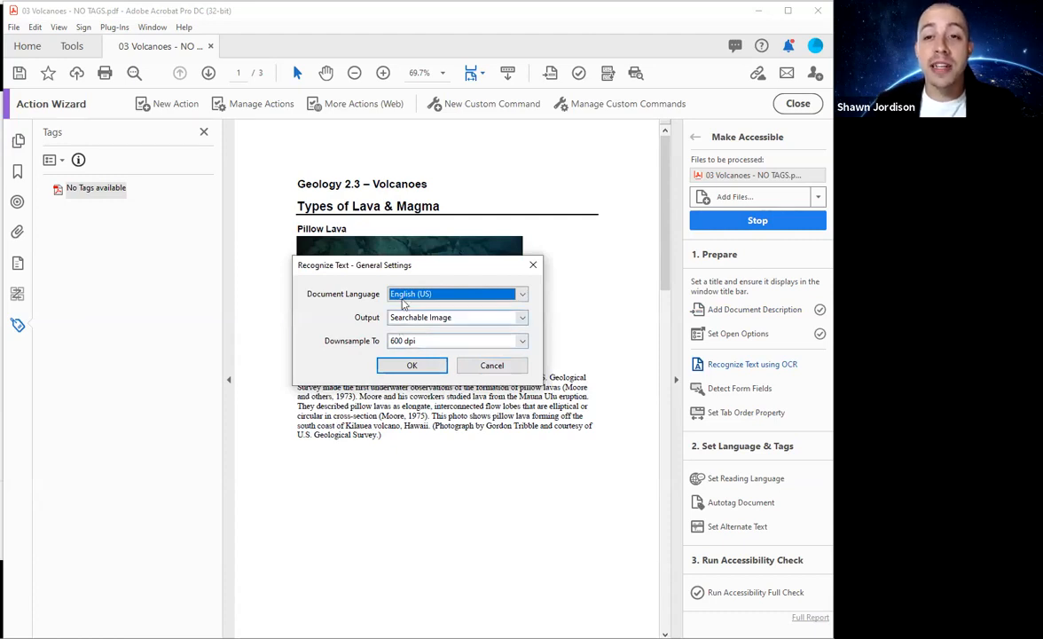
Step: Recognize the text with English (US), Searchable Image and 600 dpi, and complete the form field detection step
click(412, 365)
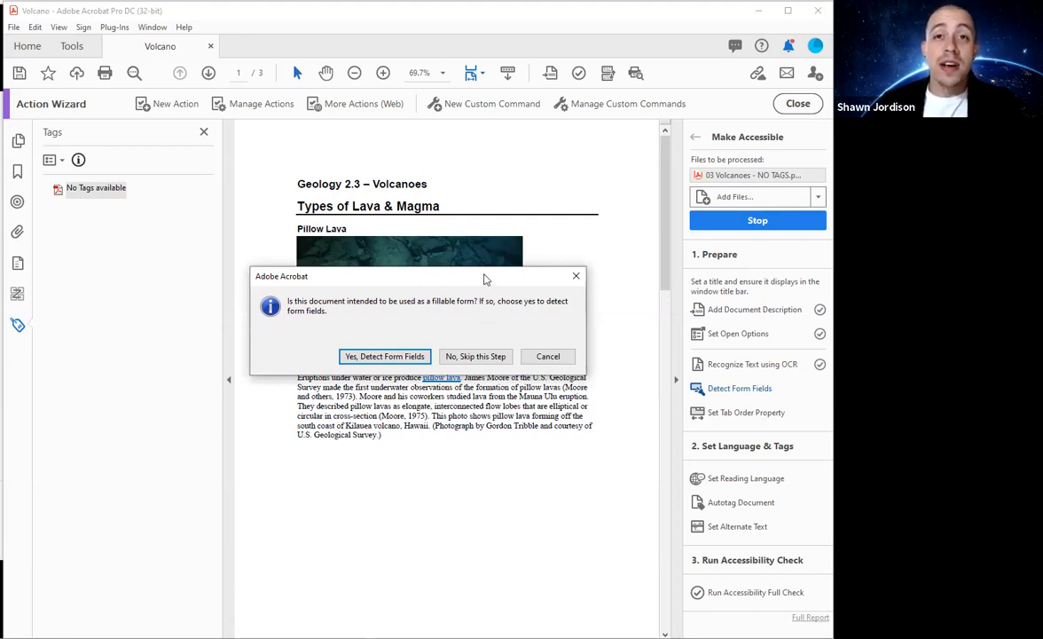
drag(484, 279, 490, 159)
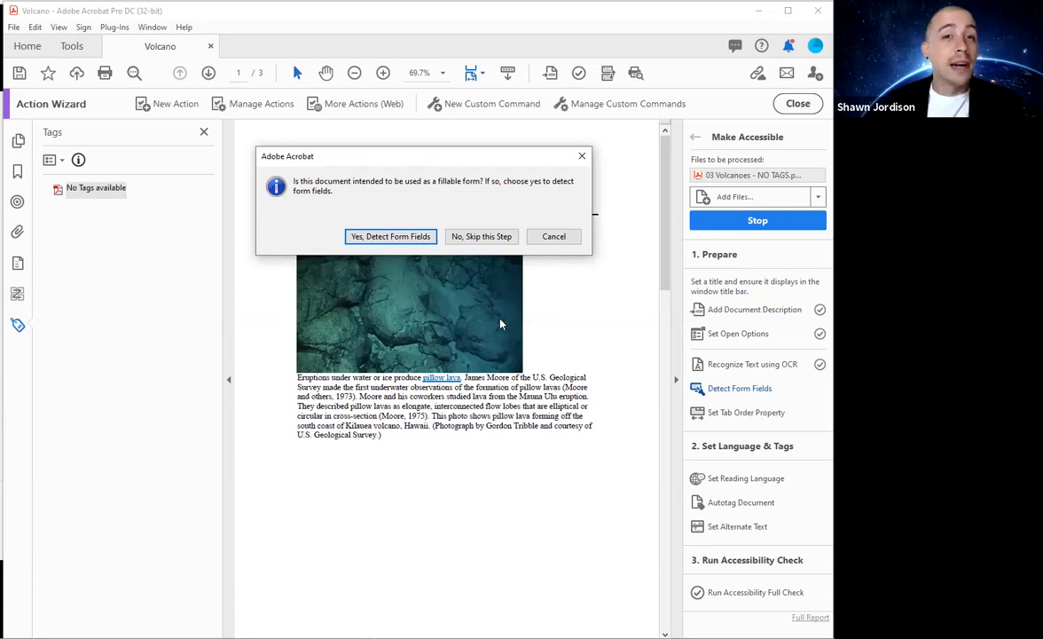
key(Return)
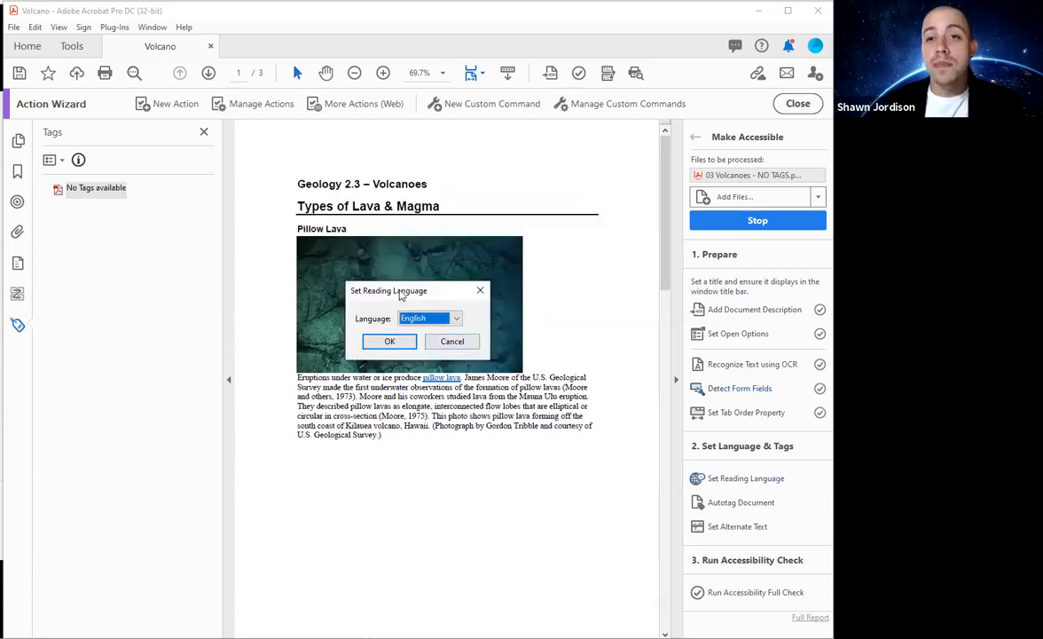
Step: Set the reading language to English and start the detection of figures with missing alternate text
drag(404, 292, 416, 151)
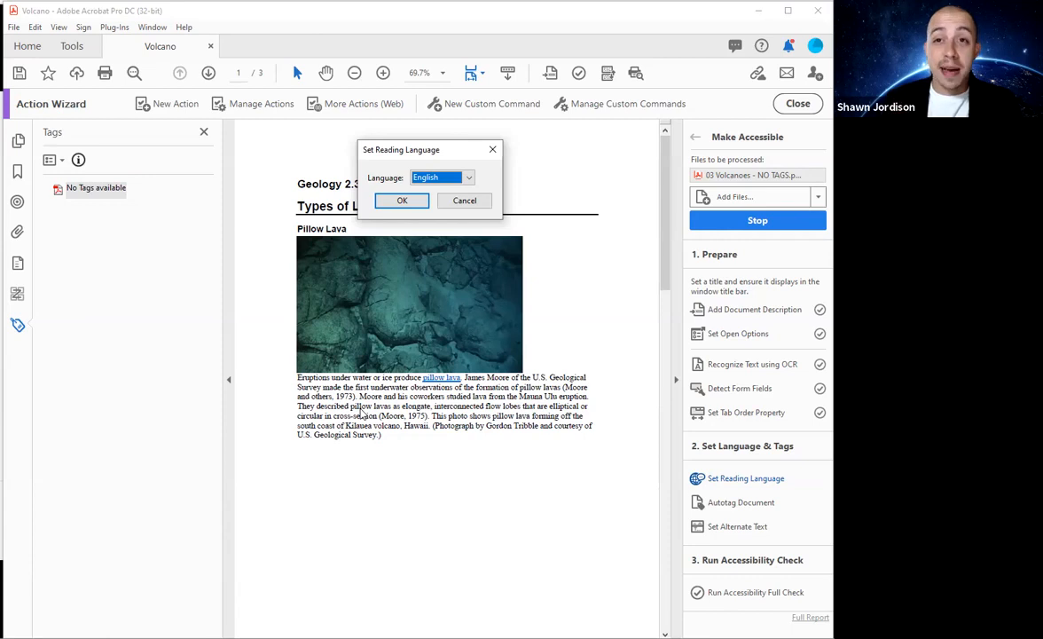
click(387, 208)
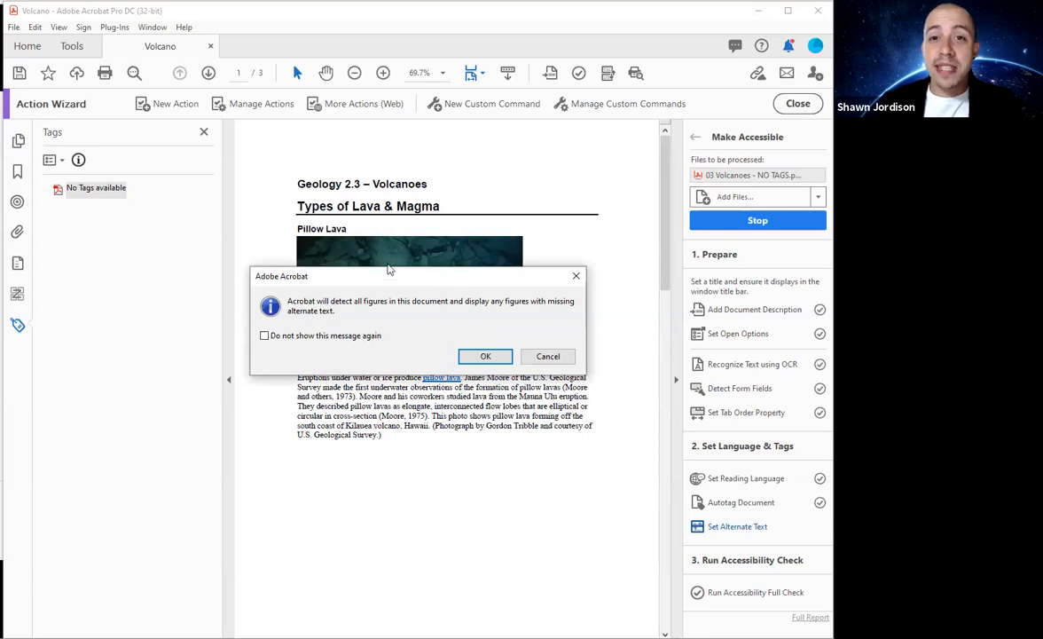
click(487, 355)
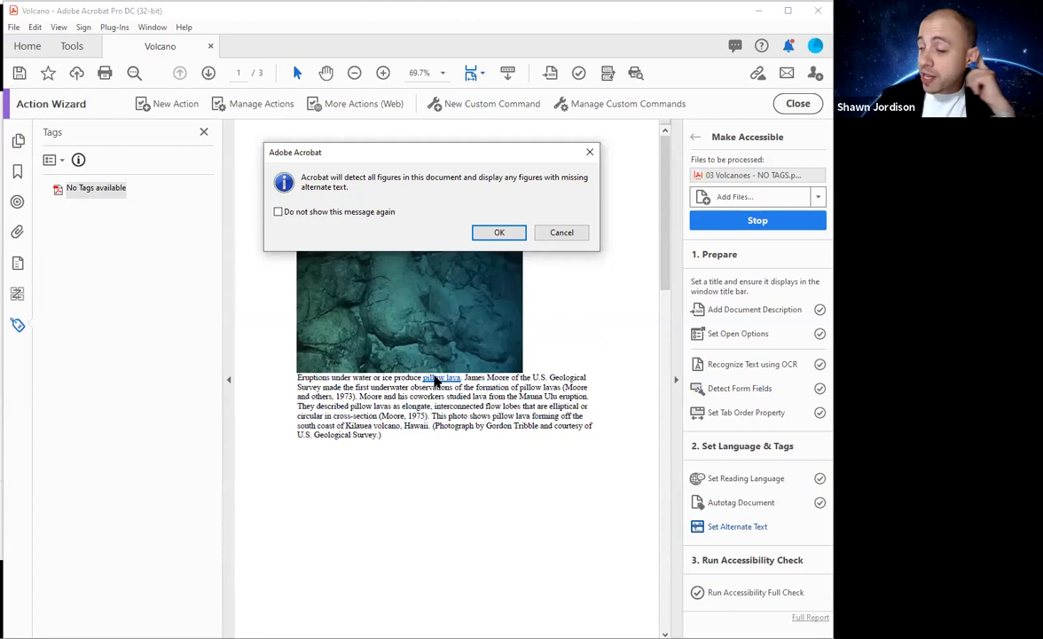
click(510, 238)
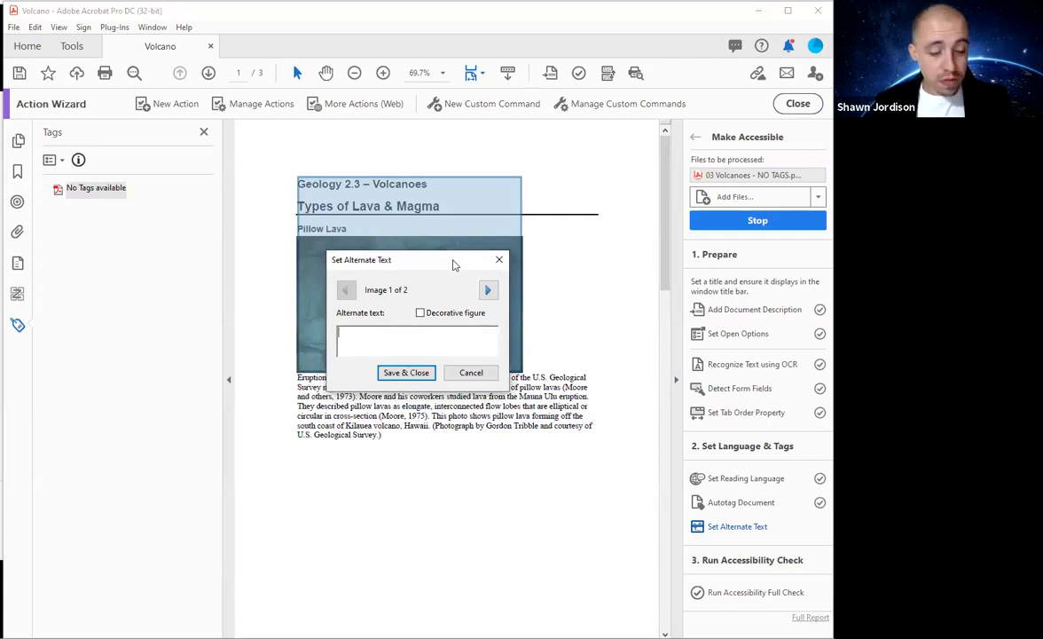
Step: Give the first image the alternate text "Pillow Lava" and the second "Aa Lava", and save both
text(Pillow Lava)
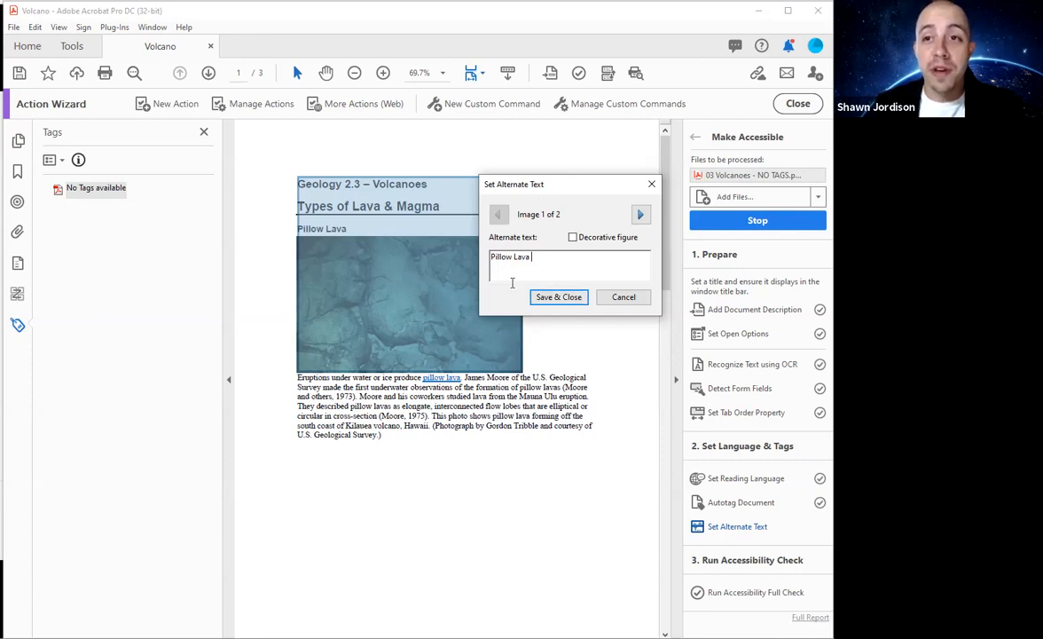
key(ctrl+a)
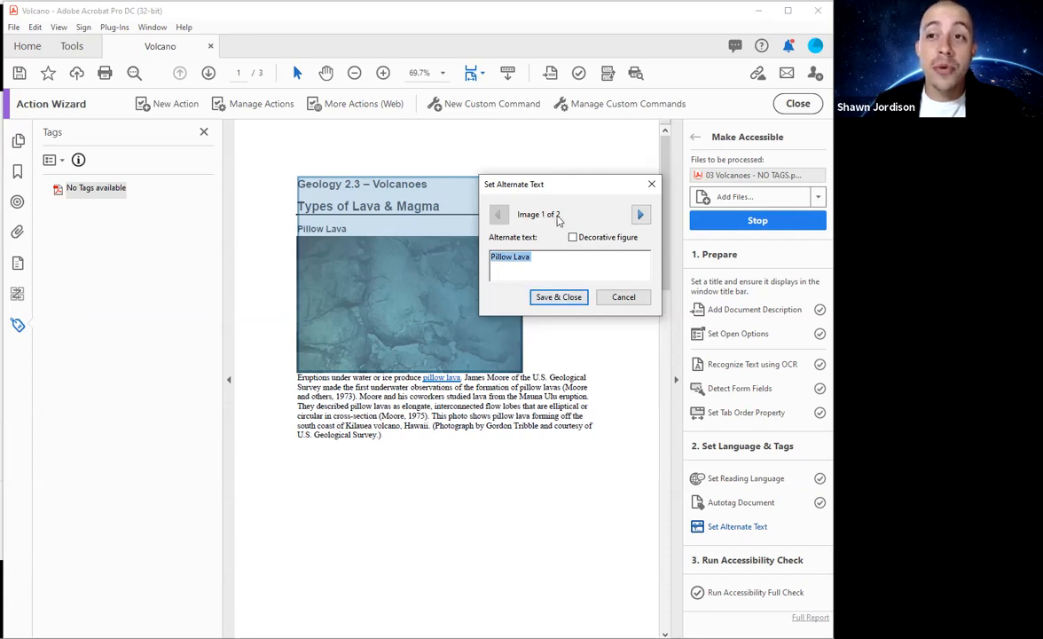
click(640, 216)
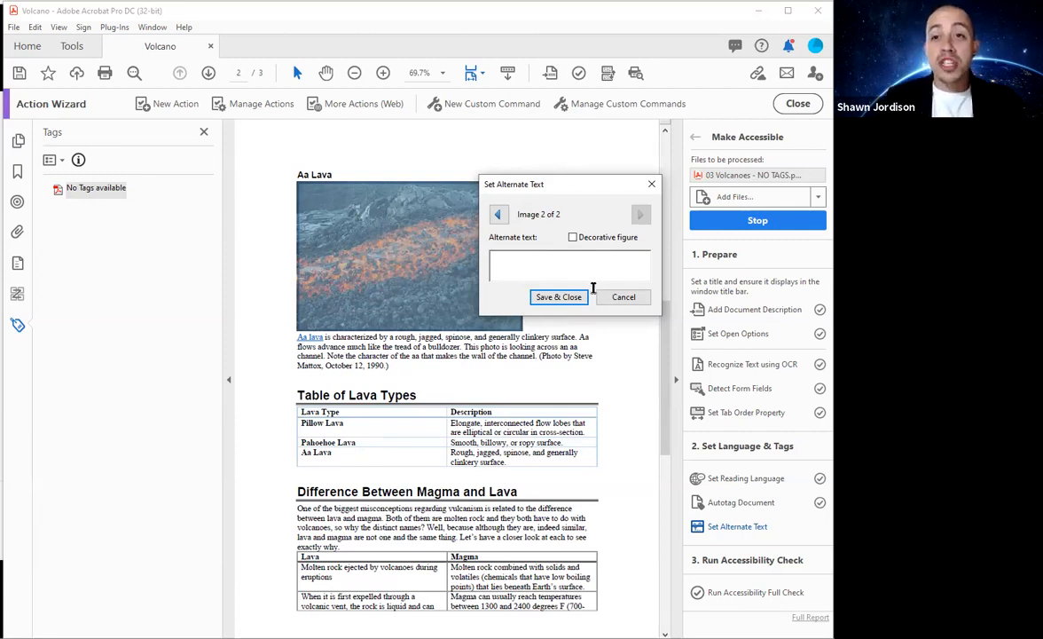
text(Aa Lava)
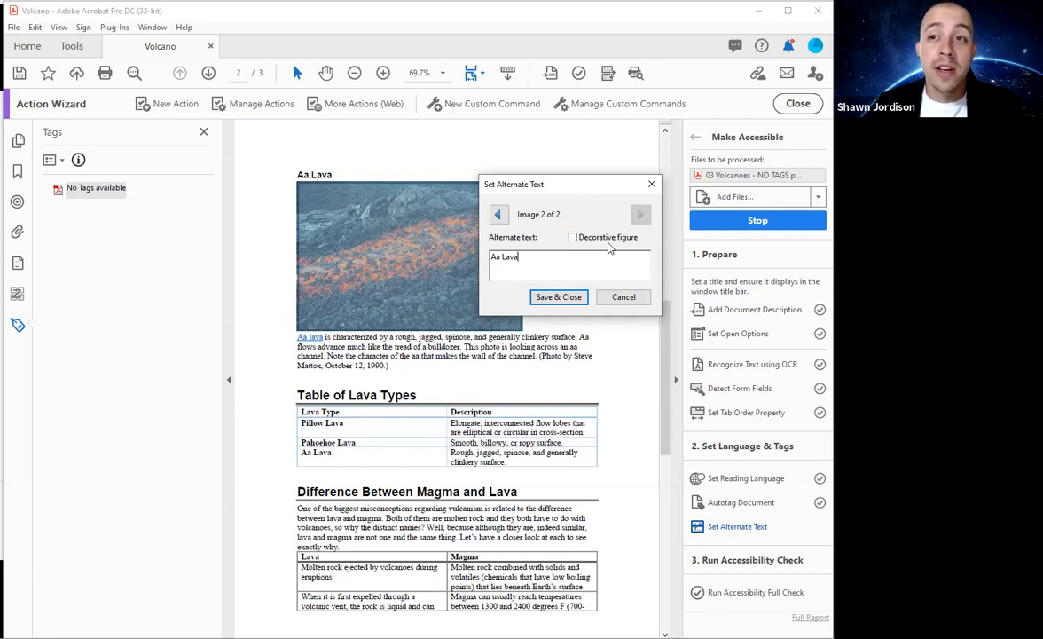
click(535, 304)
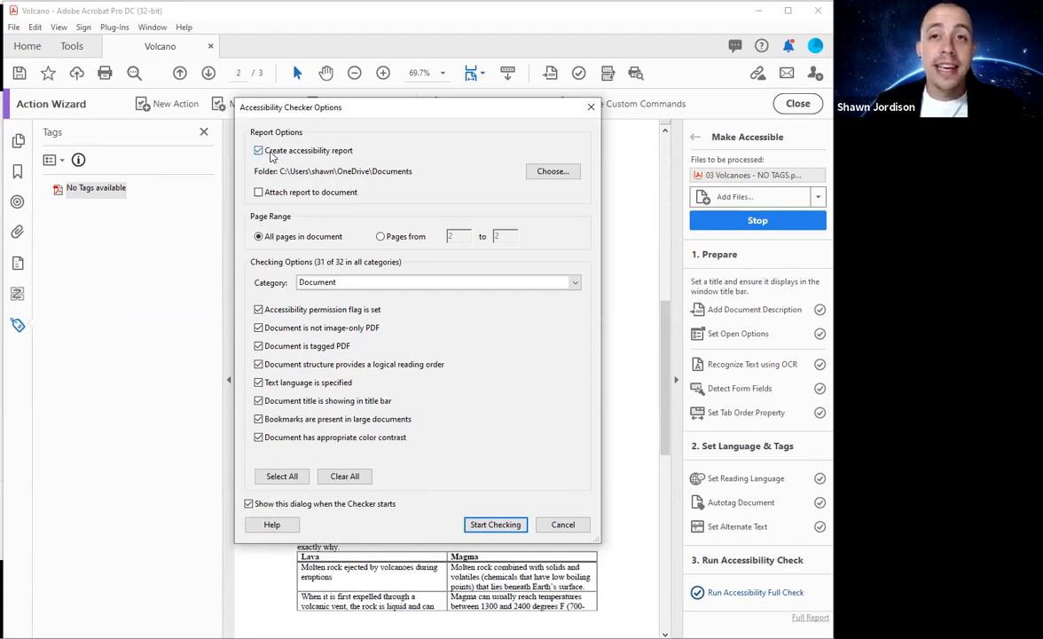
Step: Turn off the accessibility report and run the full accessibility check on all pages in the document
drag(306, 108, 373, 79)
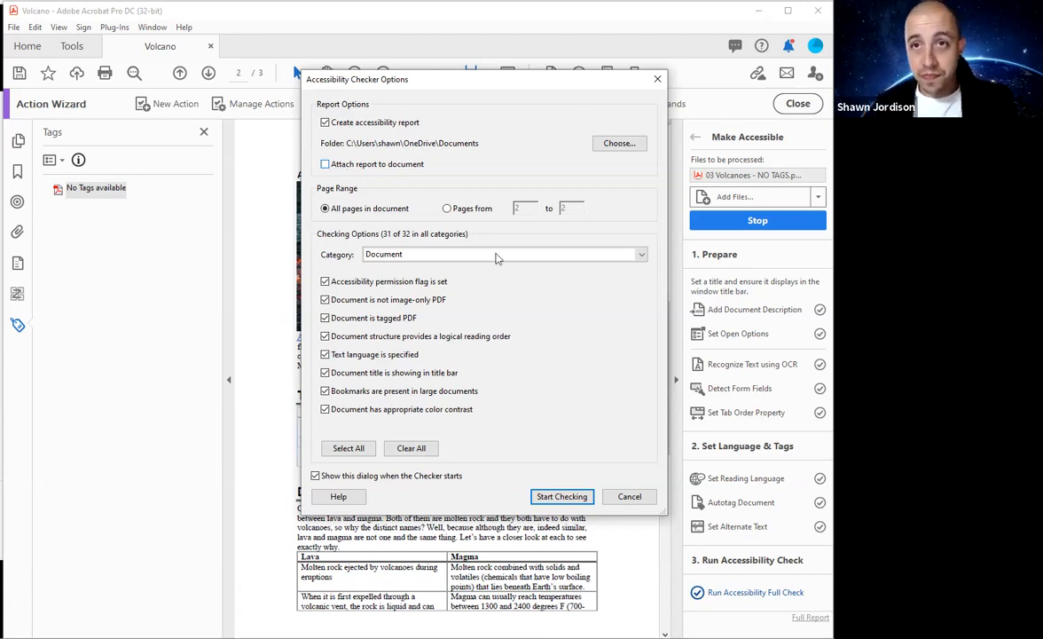
click(325, 124)
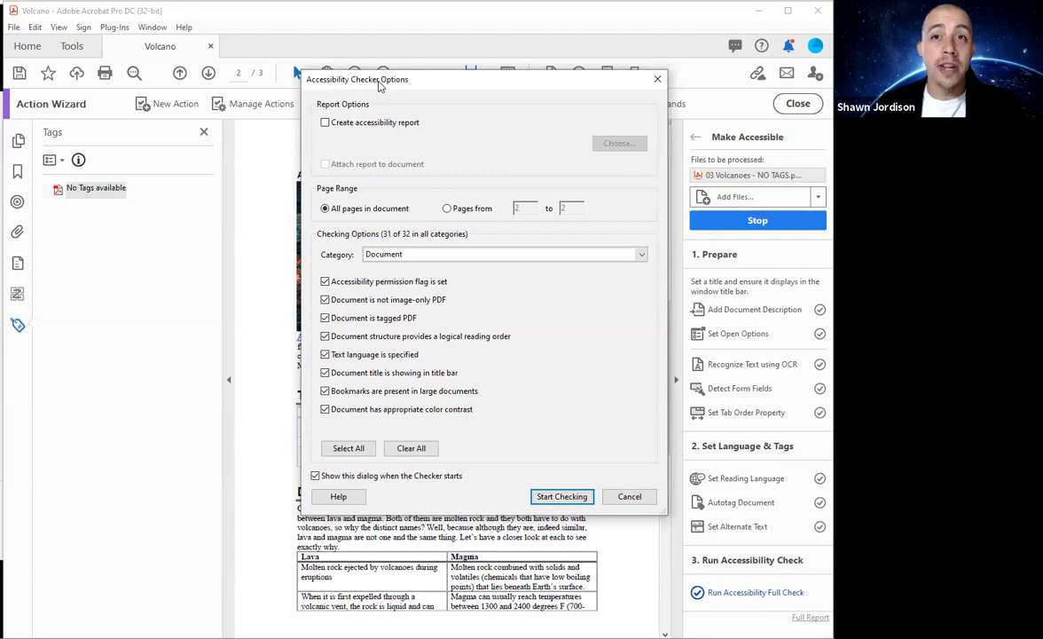
drag(380, 84, 397, 64)
click(342, 102)
click(342, 102)
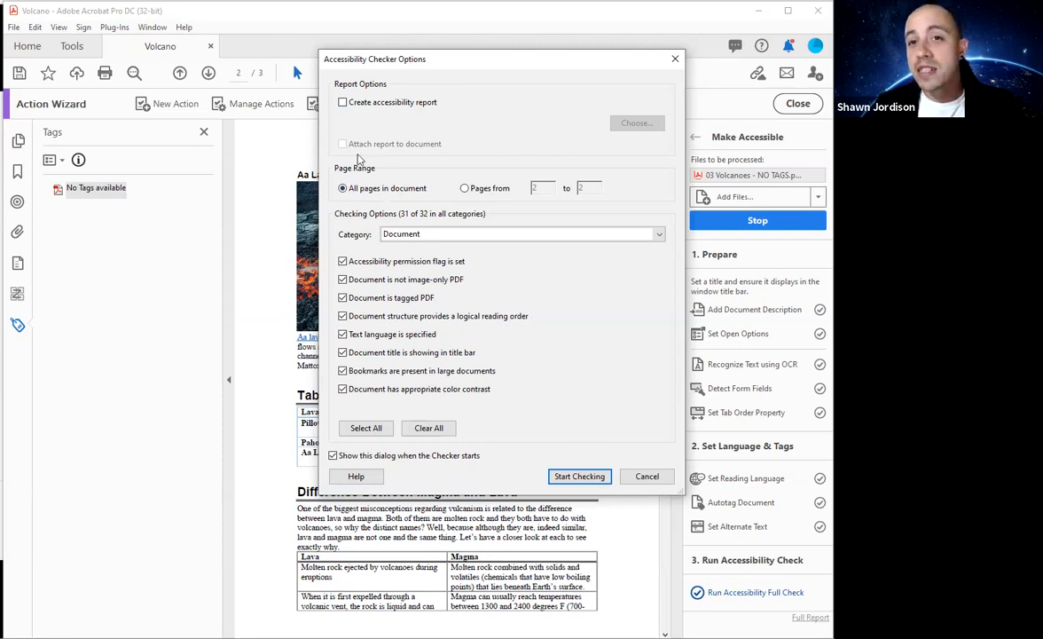
click(579, 476)
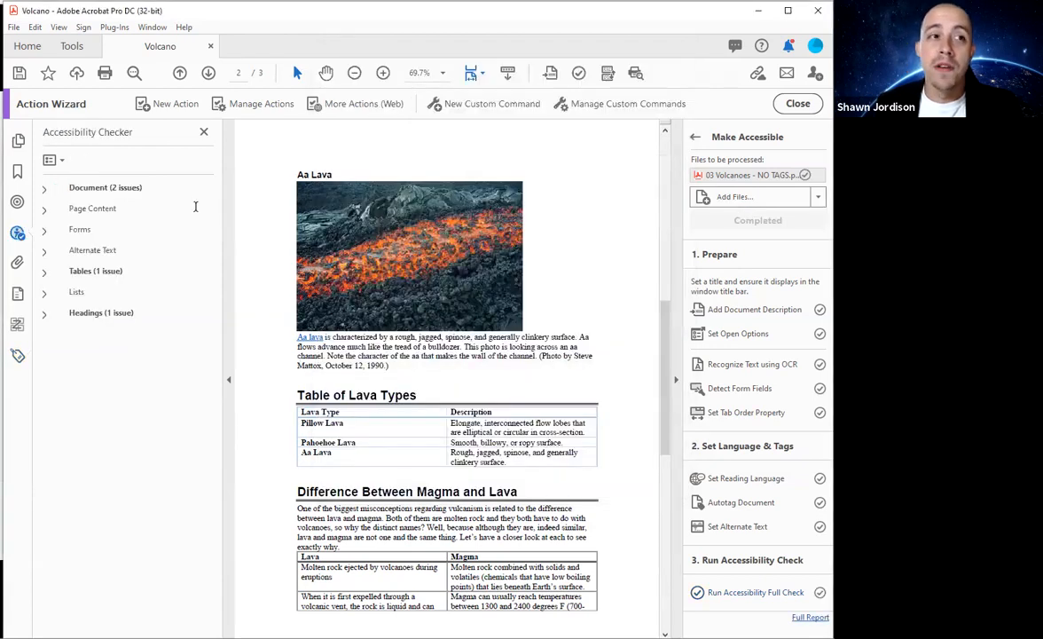
Step: Examine the accessibility check results for the Document, Tables and Headings categories
click(44, 188)
click(42, 435)
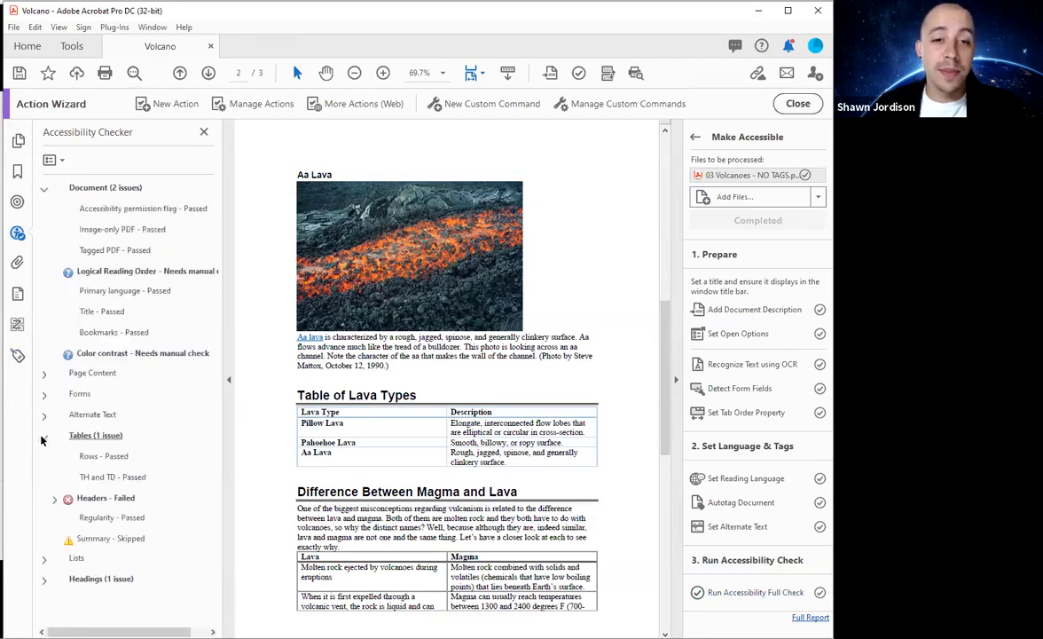
click(44, 579)
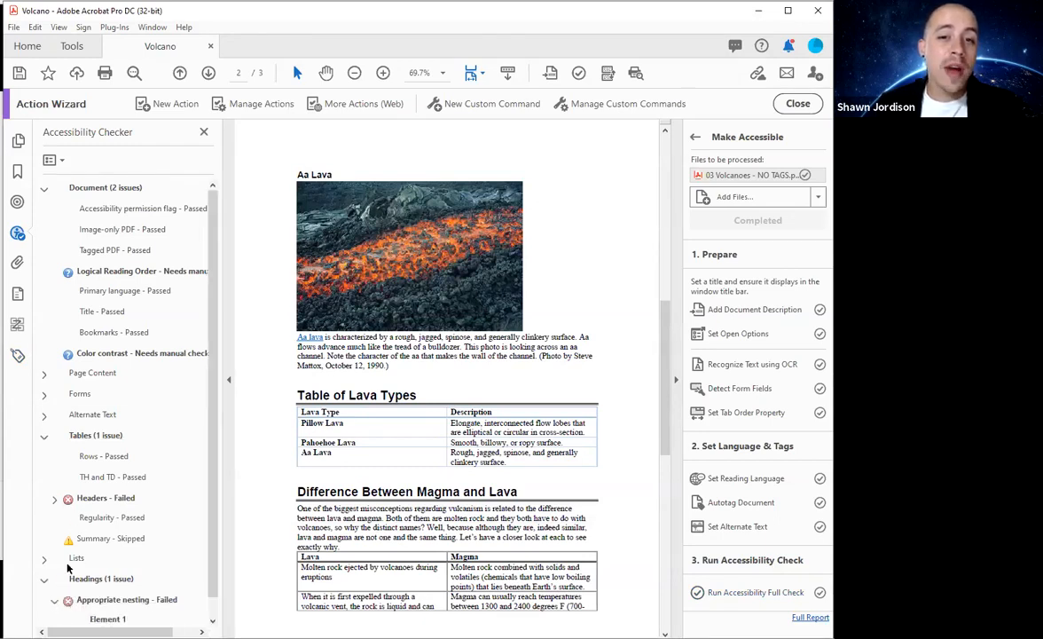
scroll(94, 275, down, 1)
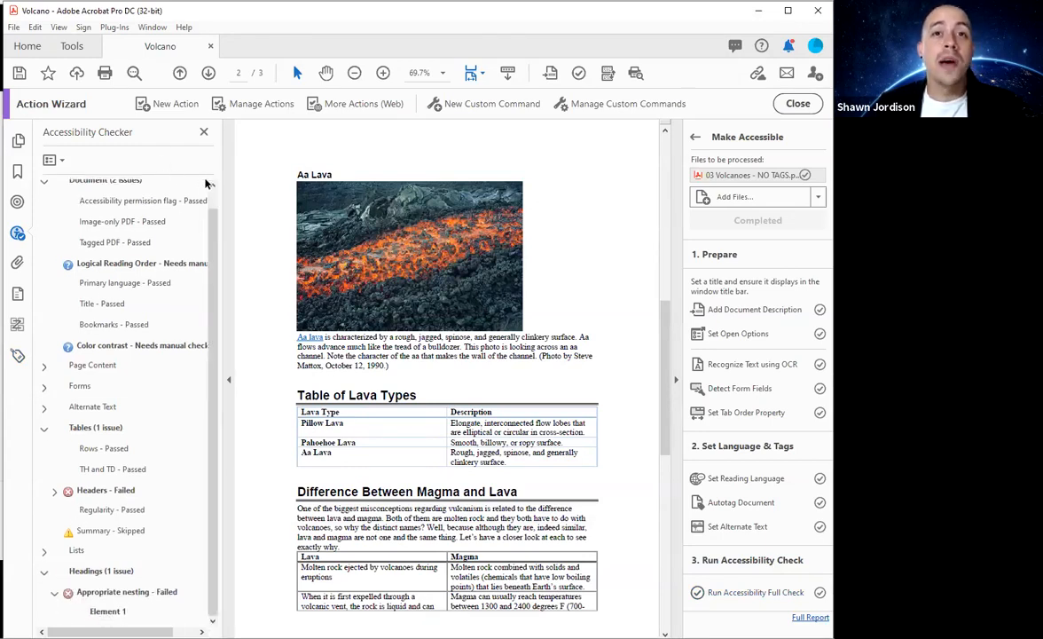
Step: Examine the document's tag tree by expanding the first two Part tags and walking through their child tags
click(17, 354)
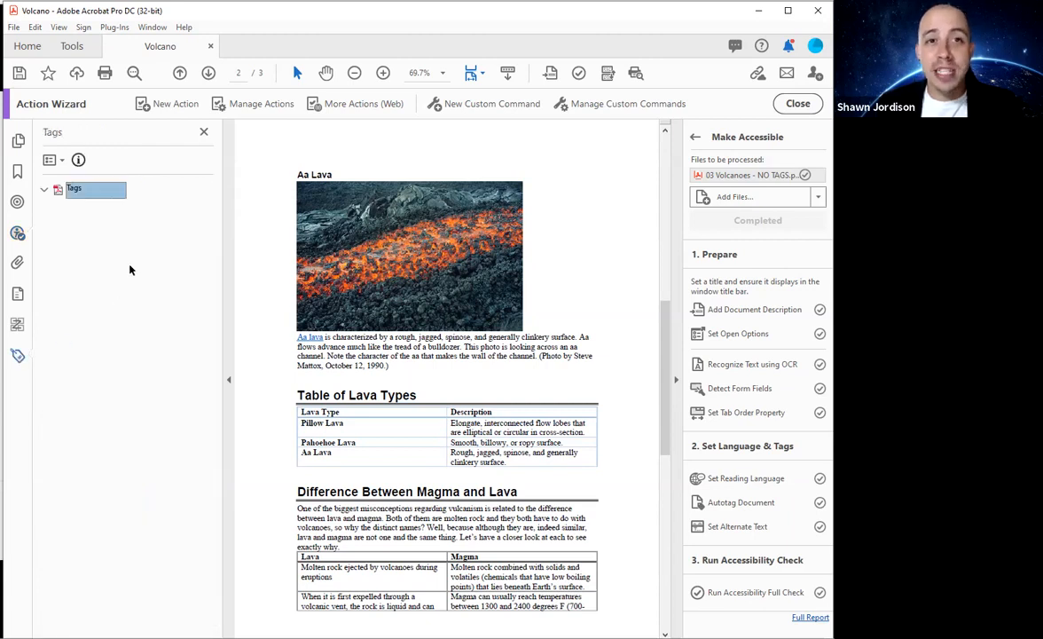
click(44, 189)
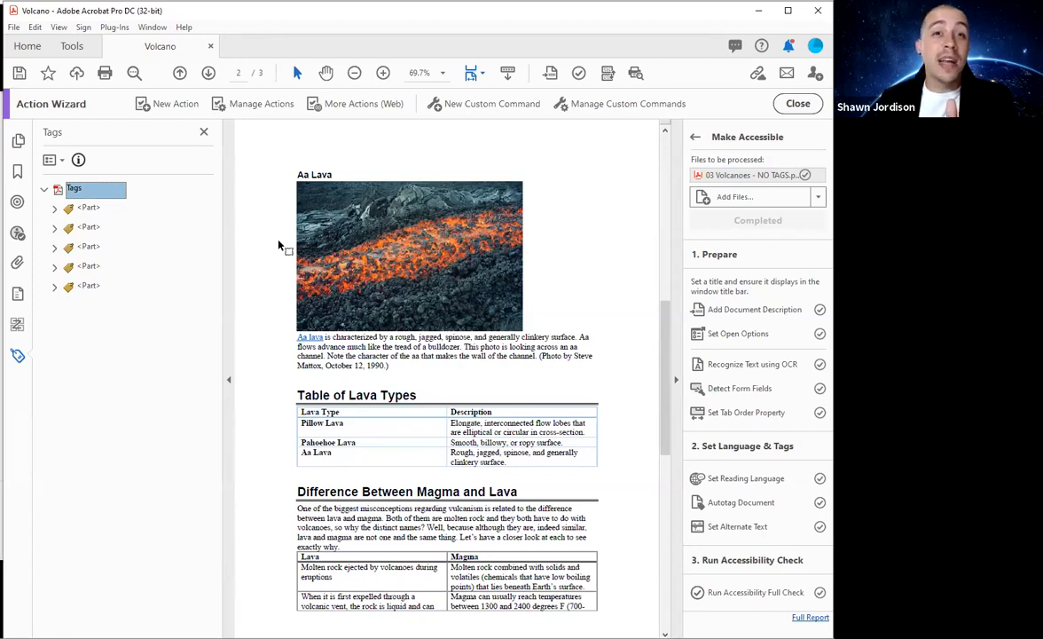
key(Down)
key(Right)
key(Down)
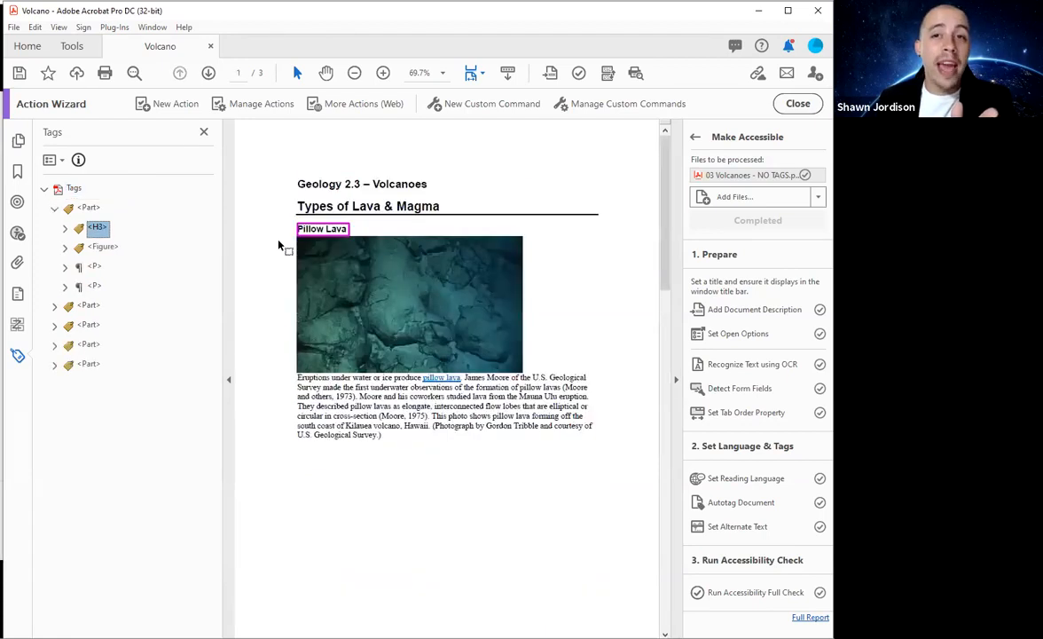
key(Down)
key(Down)
key(Down)
key(Down)
key(Right)
key(Down)
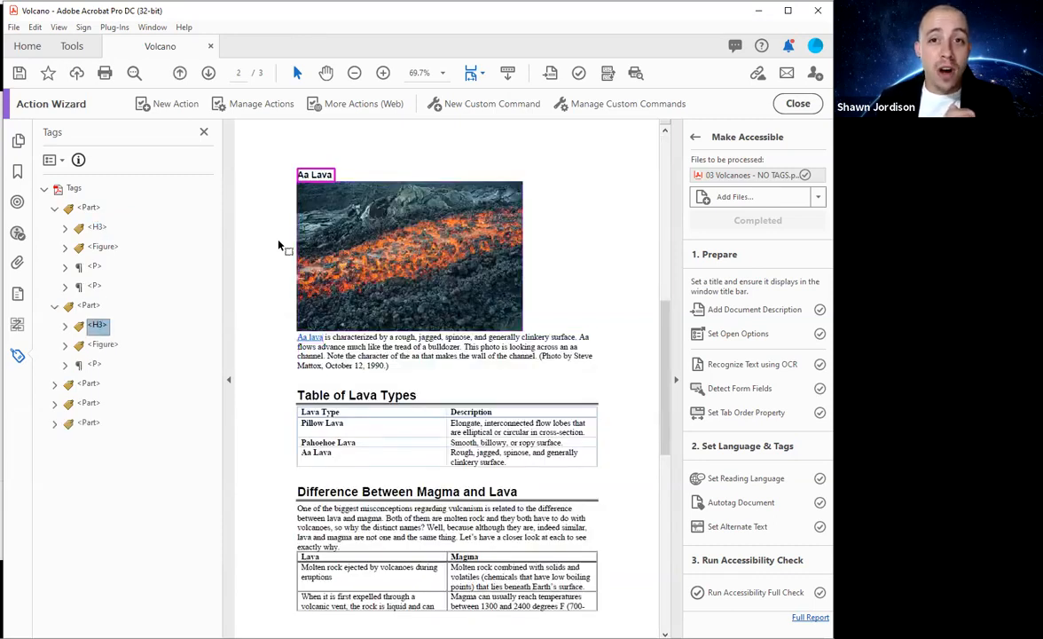
Step: Examine the first Part's Figure tag by expanding its caption and paragraph down to the text content
key(Up)
key(Up)
key(Up)
key(Up)
key(Up)
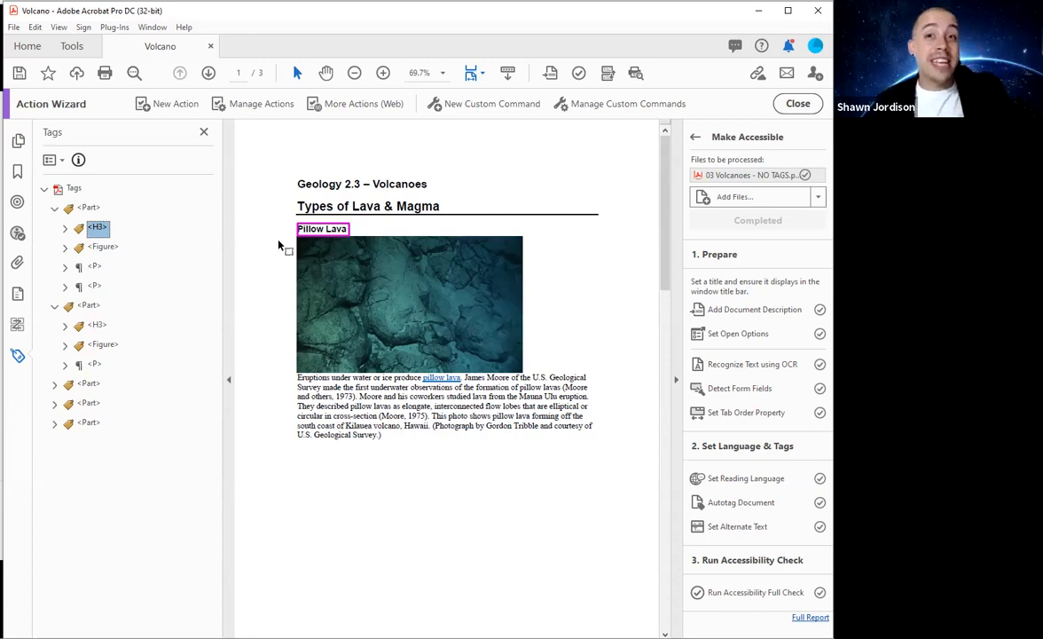
key(Down)
key(Right)
key(Down)
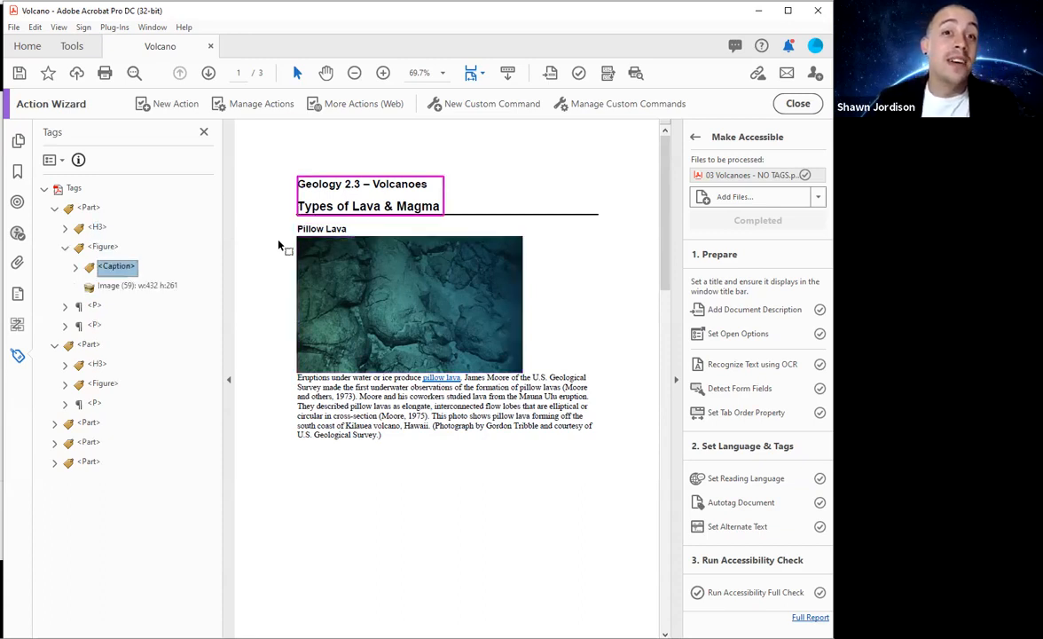
key(Right)
key(Down)
key(Right)
key(Down)
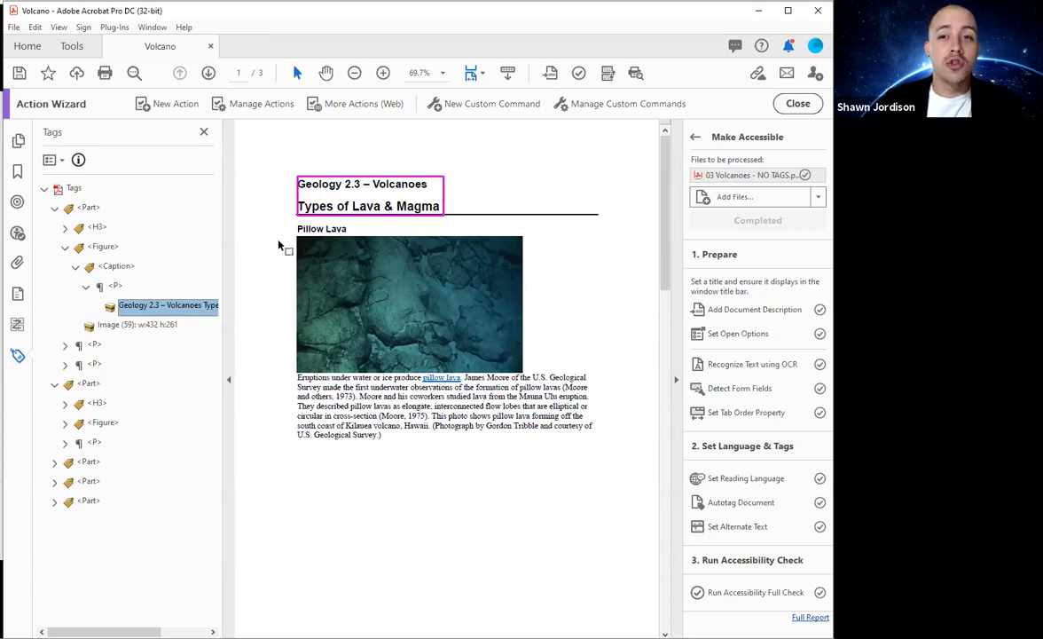
Step: Examine the third Part tag by expanding it, its Table and the table row down to the header cells
key(Down)
key(Down)
key(Down)
key(Down)
key(Down)
key(Down)
key(Down)
key(Down)
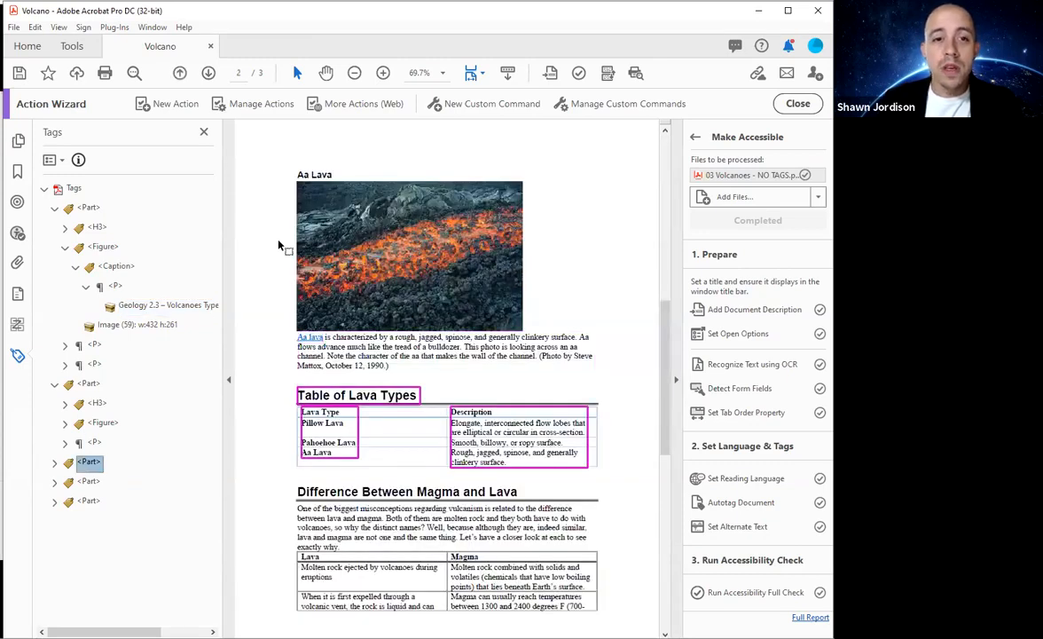
key(Right)
key(Down)
key(Down)
key(Right)
key(Down)
key(Right)
key(Down)
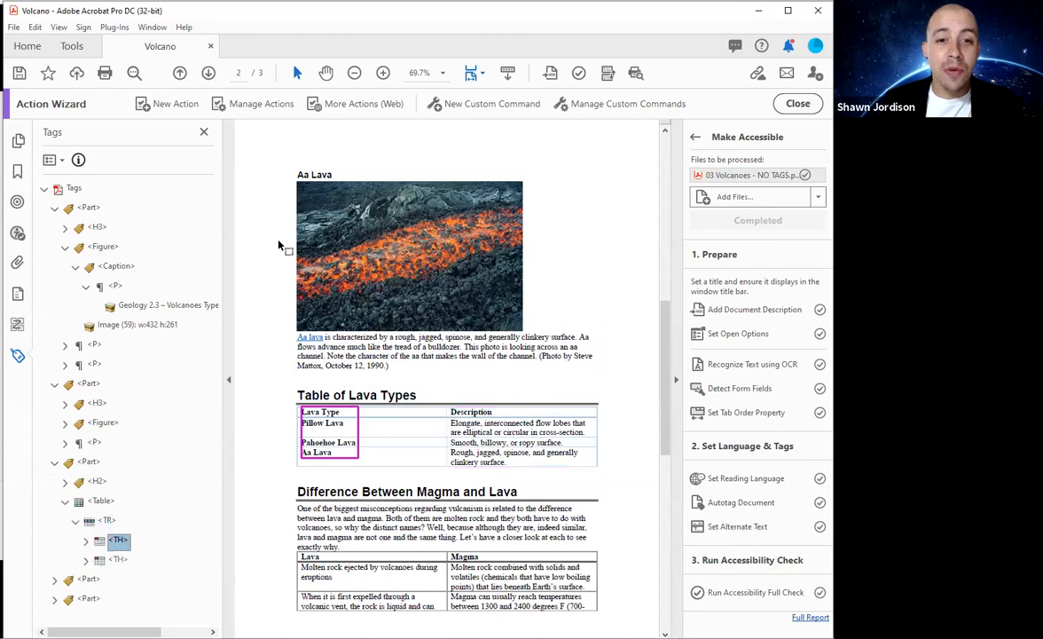
Step: Expand both header cells of the lava types table to inspect their content, and collapse the table row
key(Right)
key(Down)
key(Down)
key(Right)
key(Up)
key(Up)
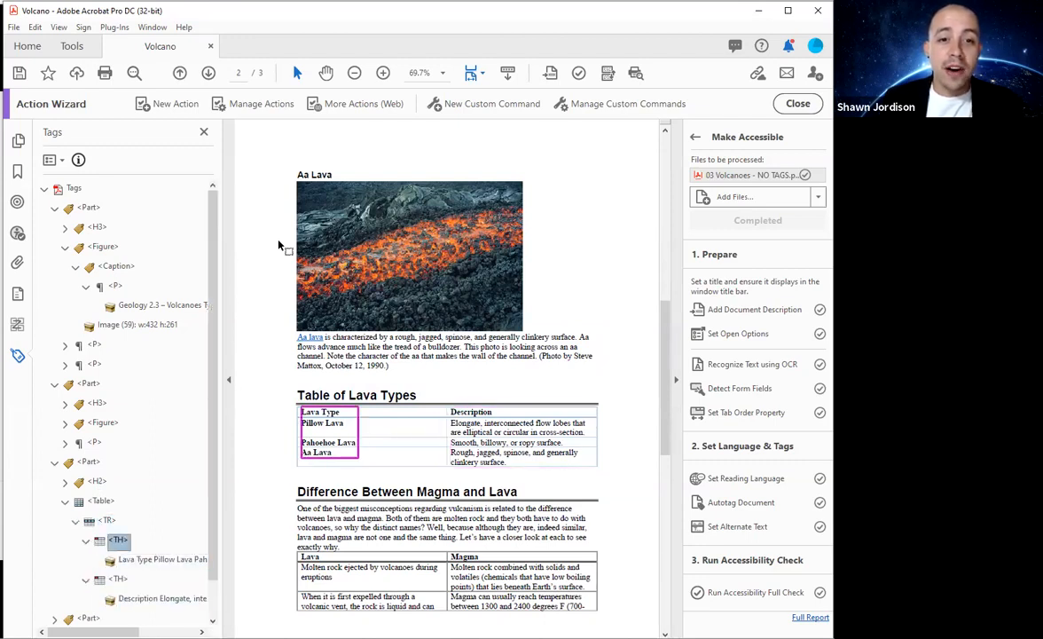
key(Up)
key(Left)
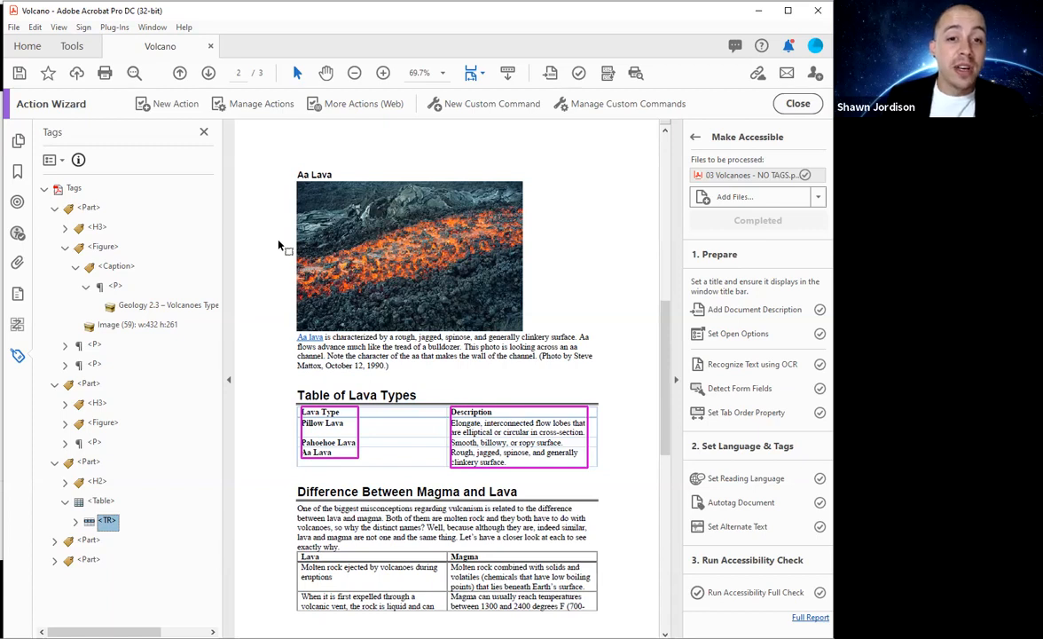
Step: Reopen the table row to compare the content of its two header cells, and expand the Pillow Lava H3 tag
key(Right)
key(Right)
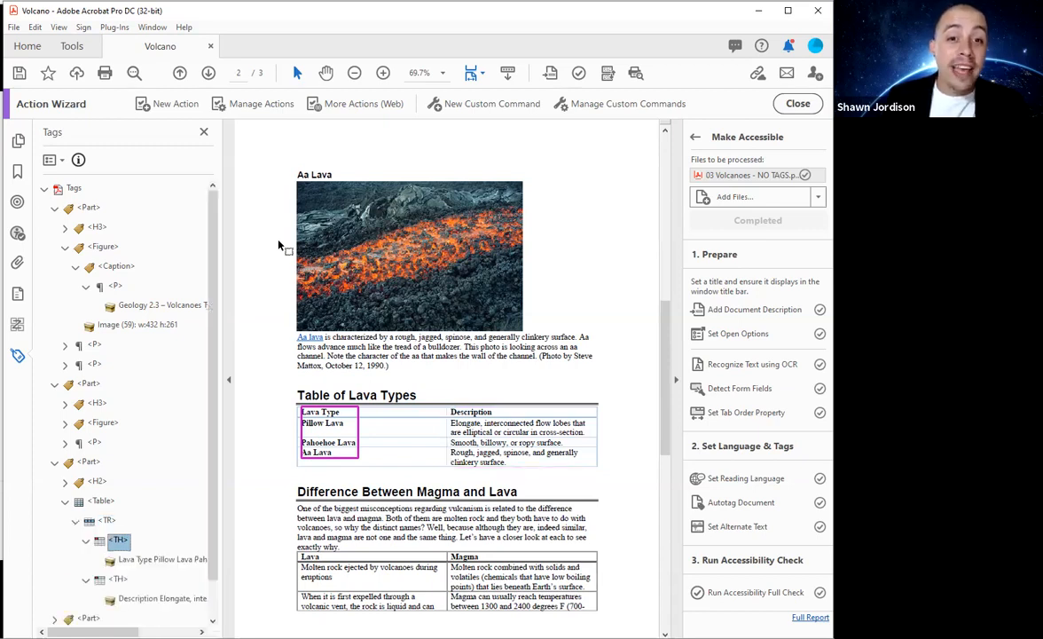
key(Down)
key(Down)
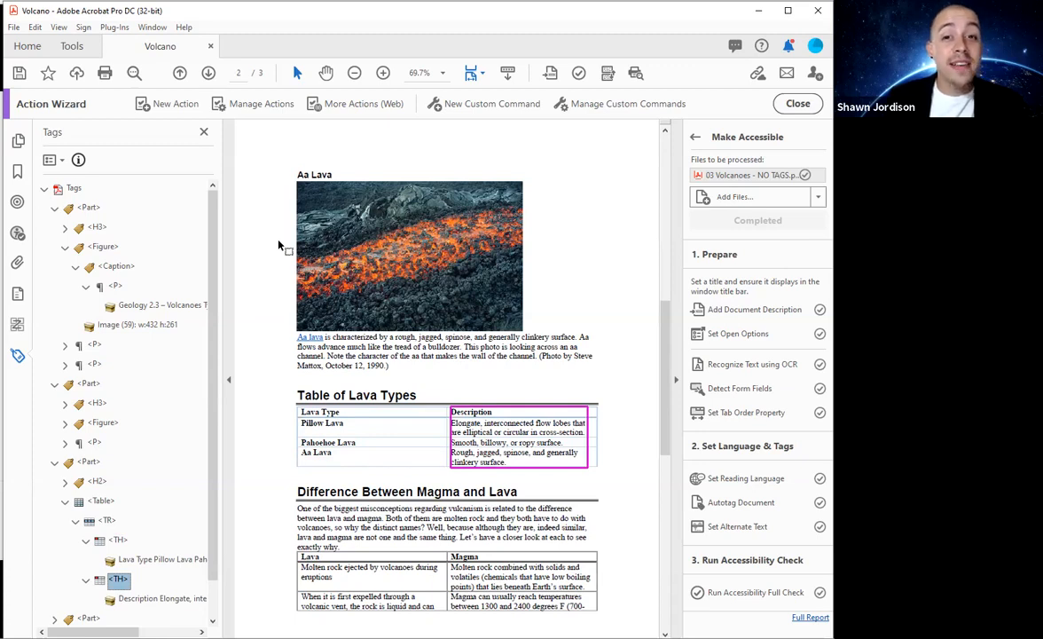
key(Up)
key(Down)
key(Down)
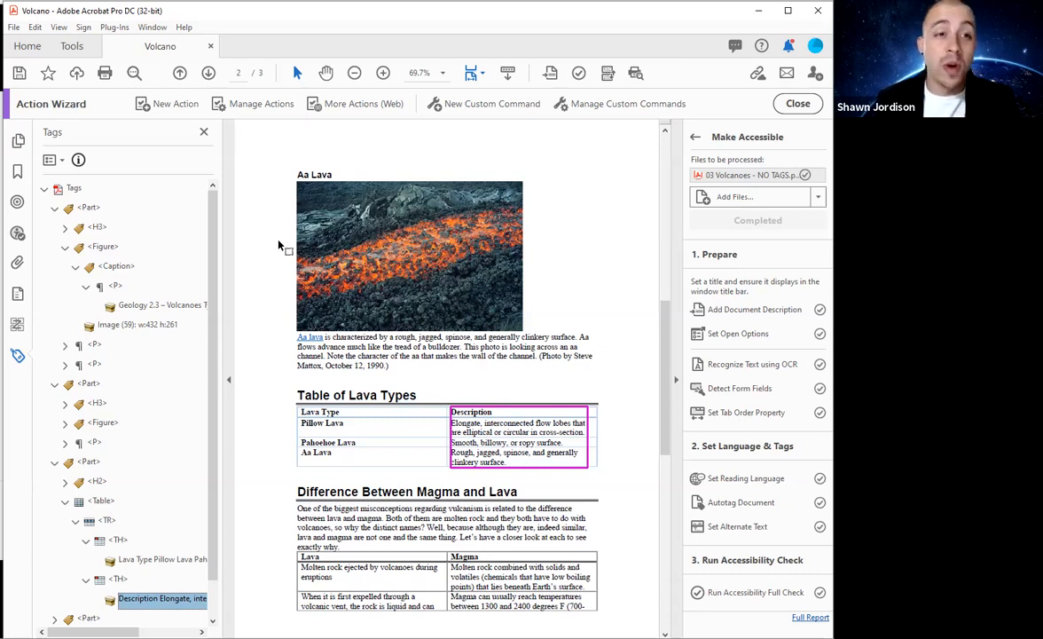
click(96, 227)
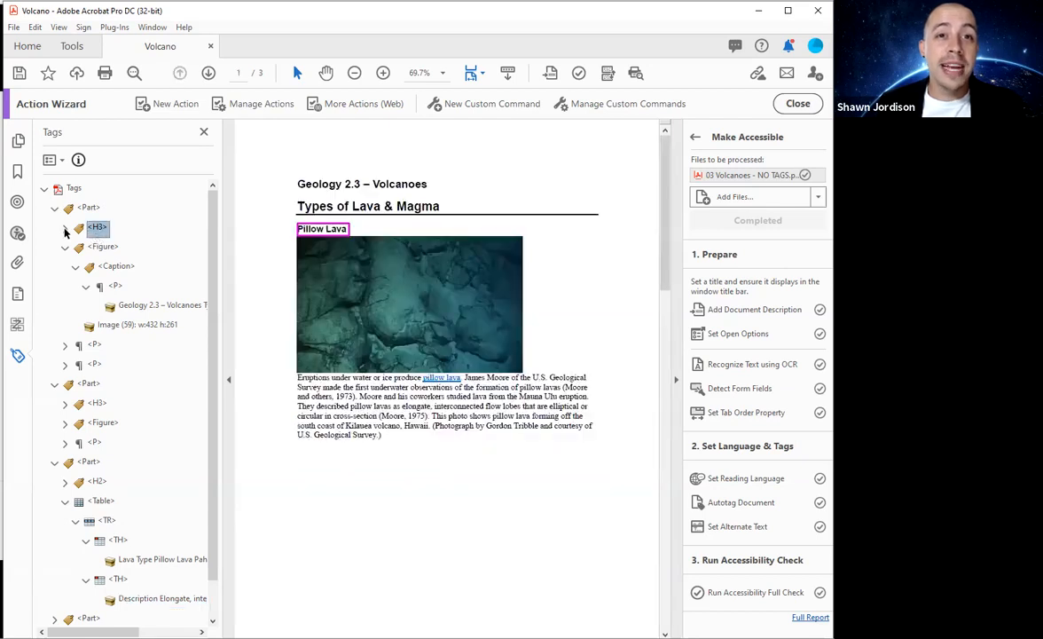
click(64, 227)
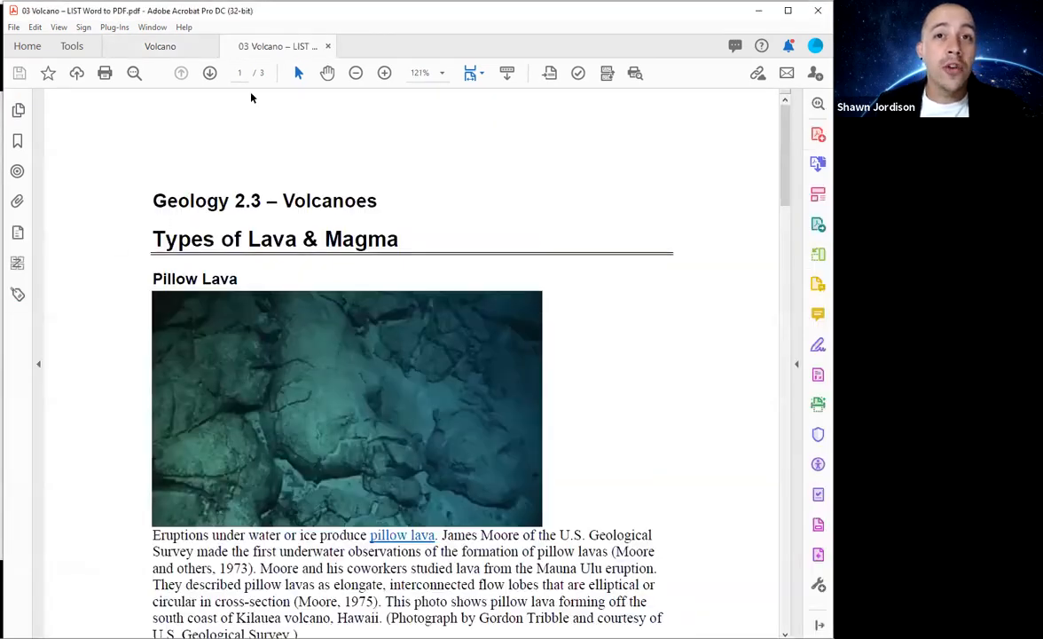
Step: Show the tags of the Word-to-PDF document and inspect its first headings and the Figure tag inside the first paragraph
click(18, 293)
click(97, 197)
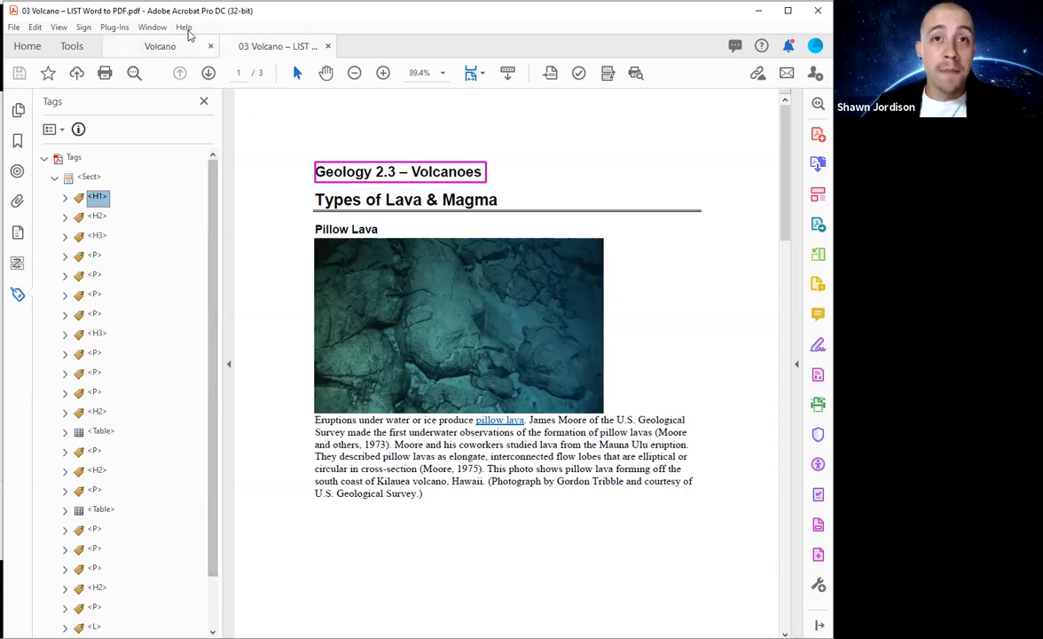
click(93, 218)
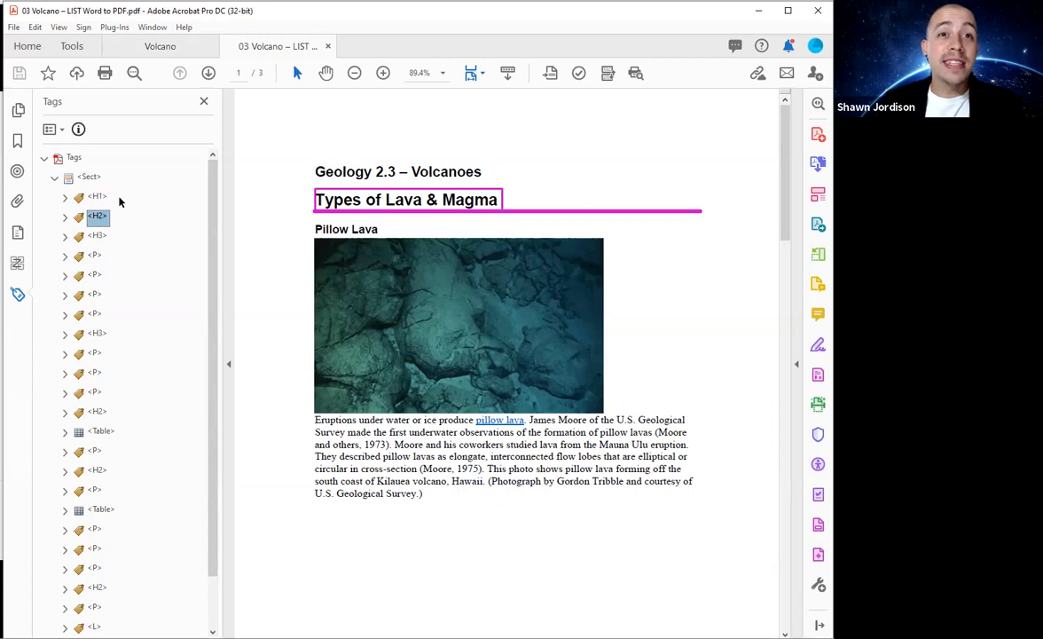
key(Up)
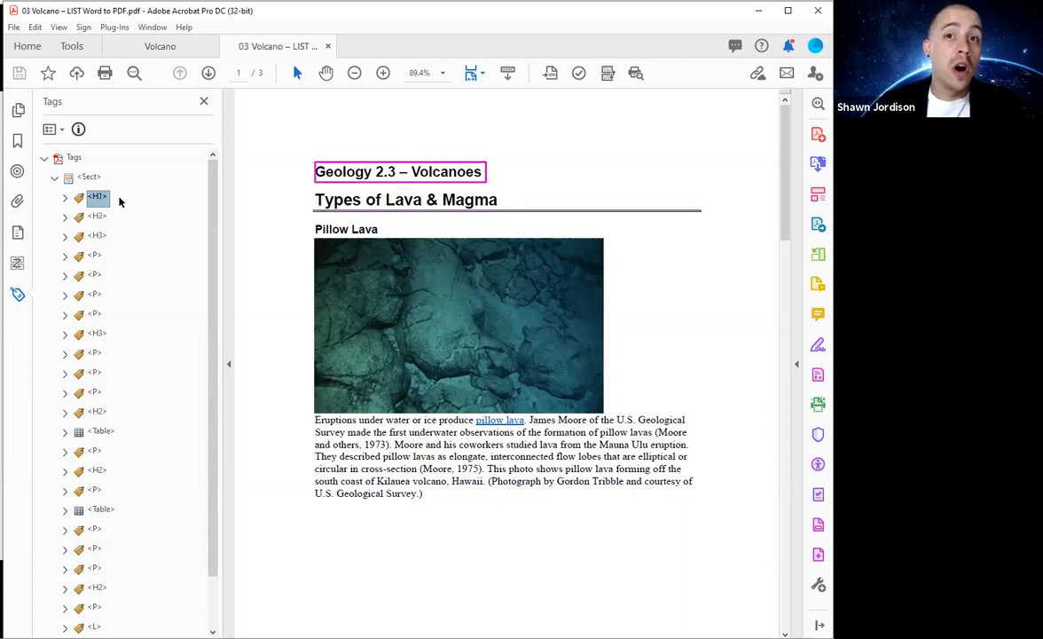
key(Down)
key(Down)
key(Down)
key(Right)
key(Down)
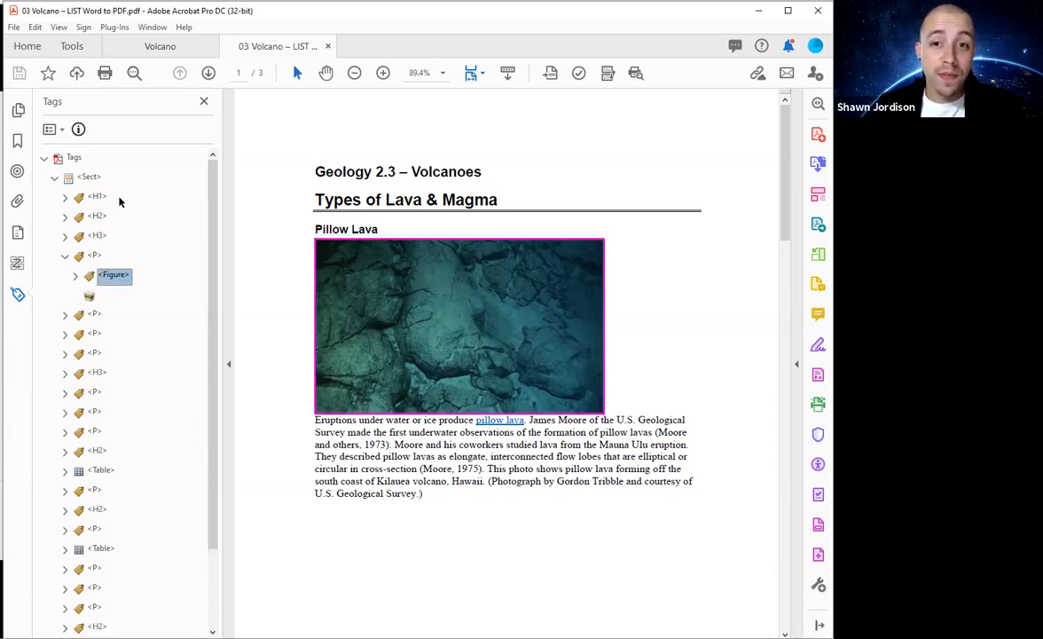
Step: Walk through the tags after the first figure to the Table of Lava Types and expand the table into its rows
key(Down)
key(Down)
key(Down)
key(Down)
key(Down)
key(Down)
key(Down)
key(Down)
key(Down)
key(Down)
key(Right)
key(Down)
key(Down)
key(Down)
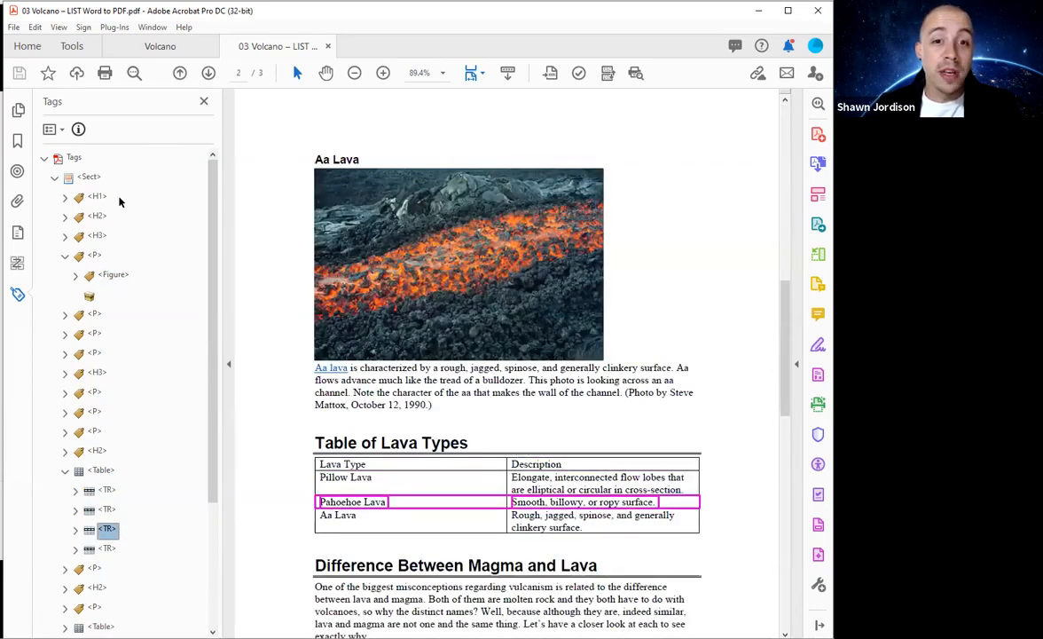
Step: Expand the first two rows of the Table of Lava Types and inspect their cell tags
key(Up)
key(Up)
key(Right)
key(Down)
key(Down)
key(Down)
key(Down)
key(Right)
key(Down)
key(Down)
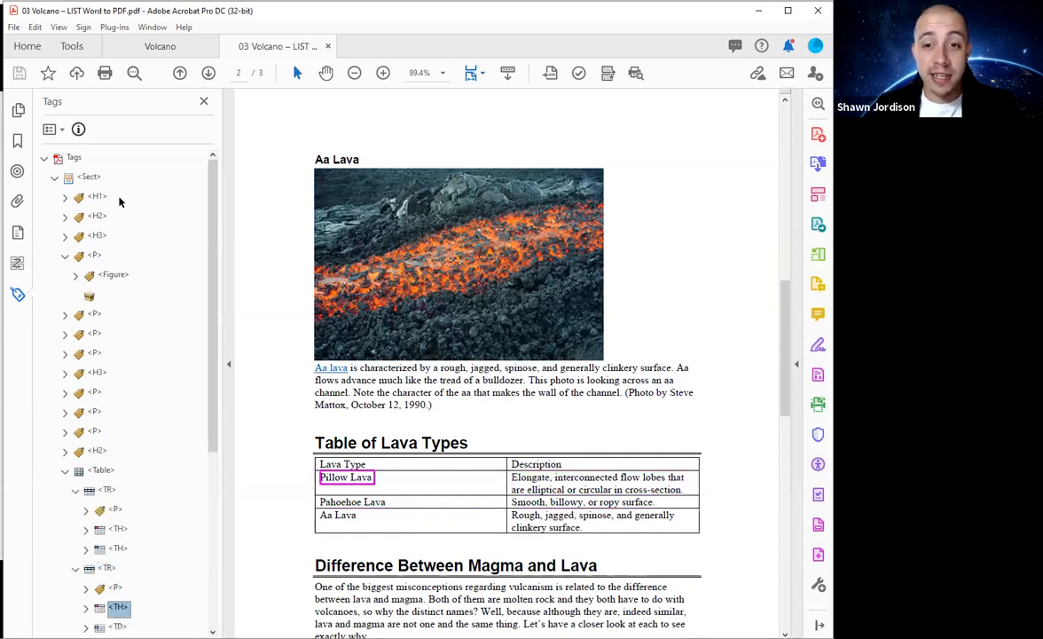
Step: Examine the remaining rows of the lava types table and expand the paragraph tag that follows the table
key(Down)
key(Down)
key(Down)
key(Down)
key(Down)
key(Up)
key(Right)
key(Down)
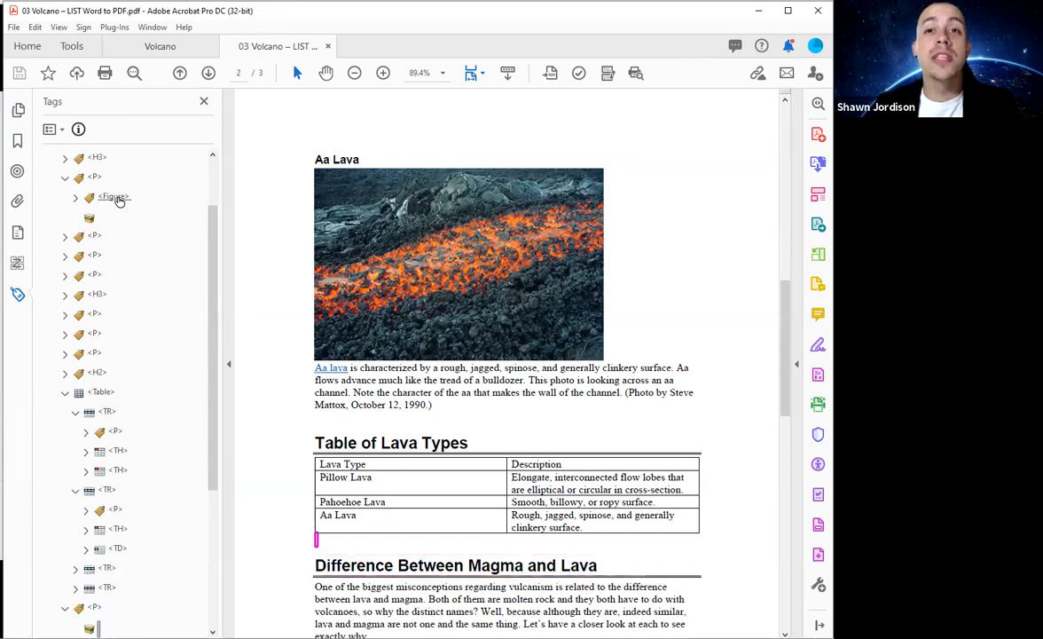
key(Up)
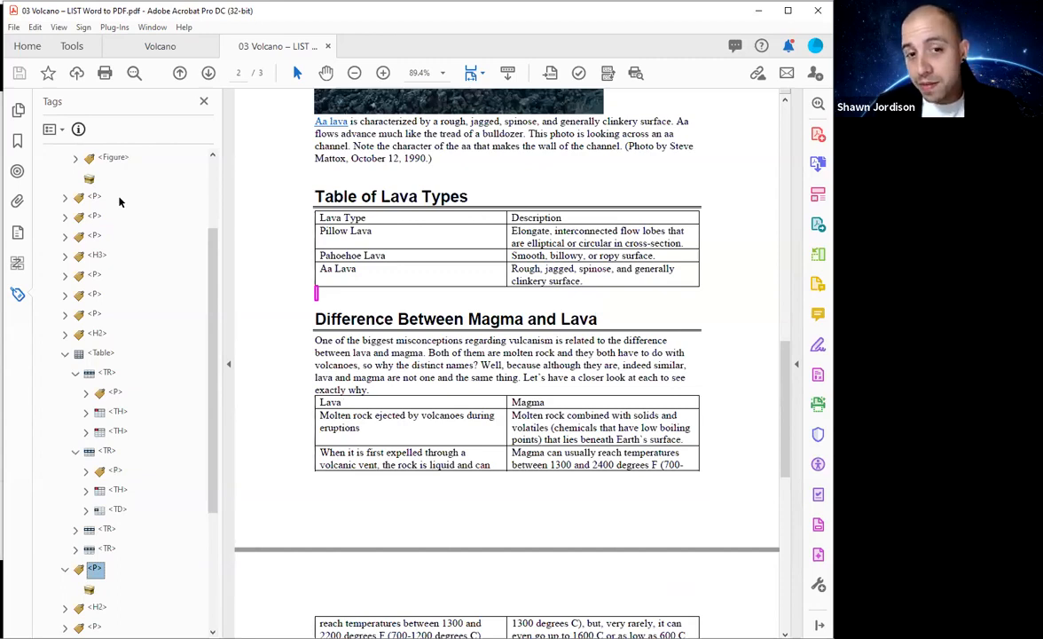
Step: Examine the magma and lava section's heading and paragraph tags, and expand its table to walk through the rows
key(Down)
key(Down)
key(Down)
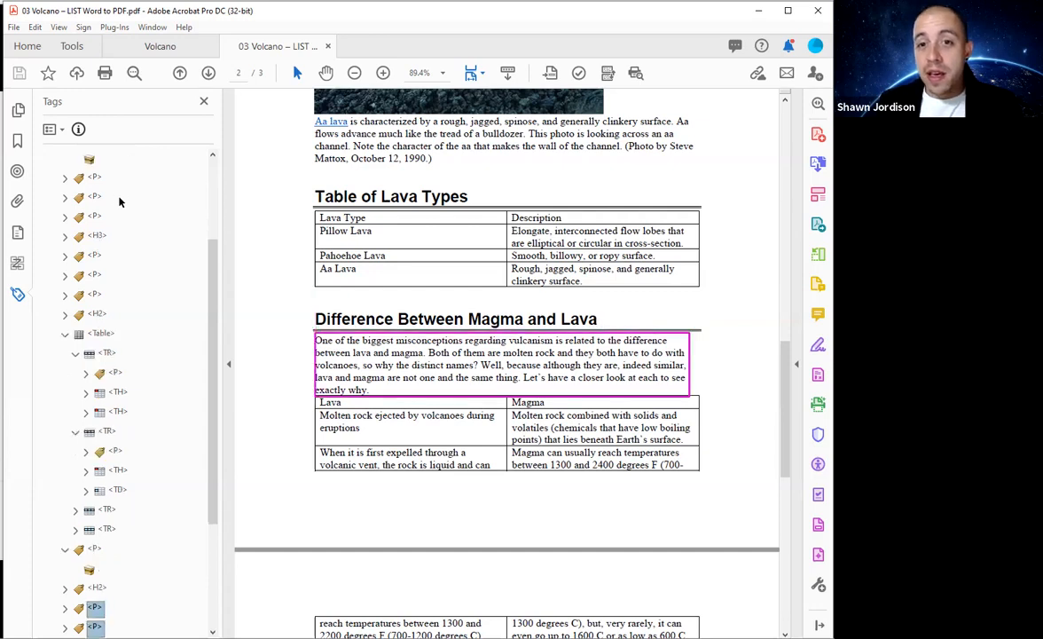
key(Down)
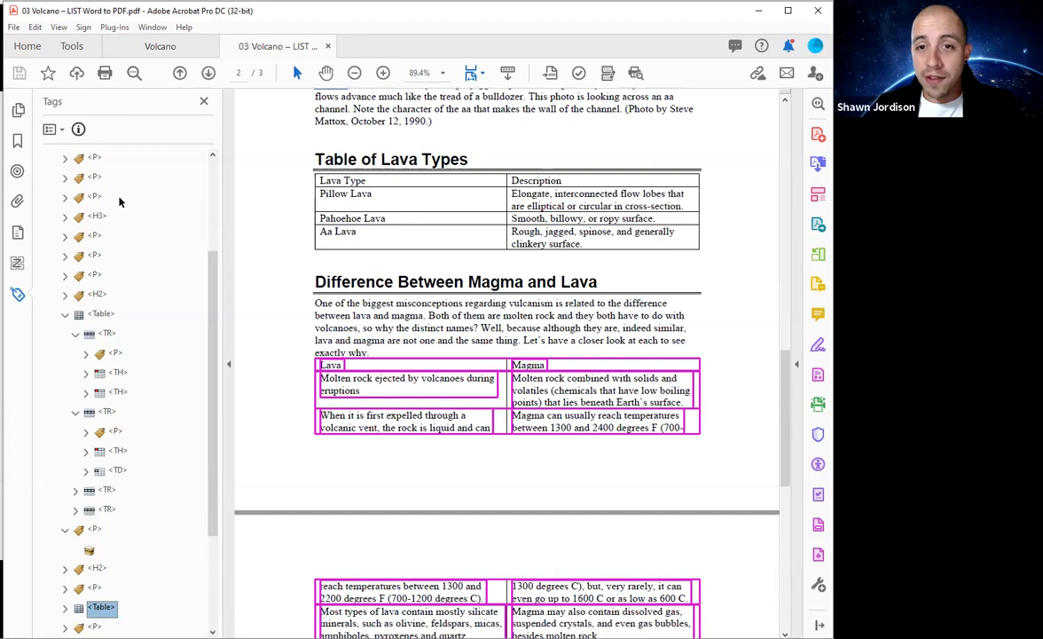
key(Right)
key(Down)
key(Down)
key(Down)
key(Down)
key(Up)
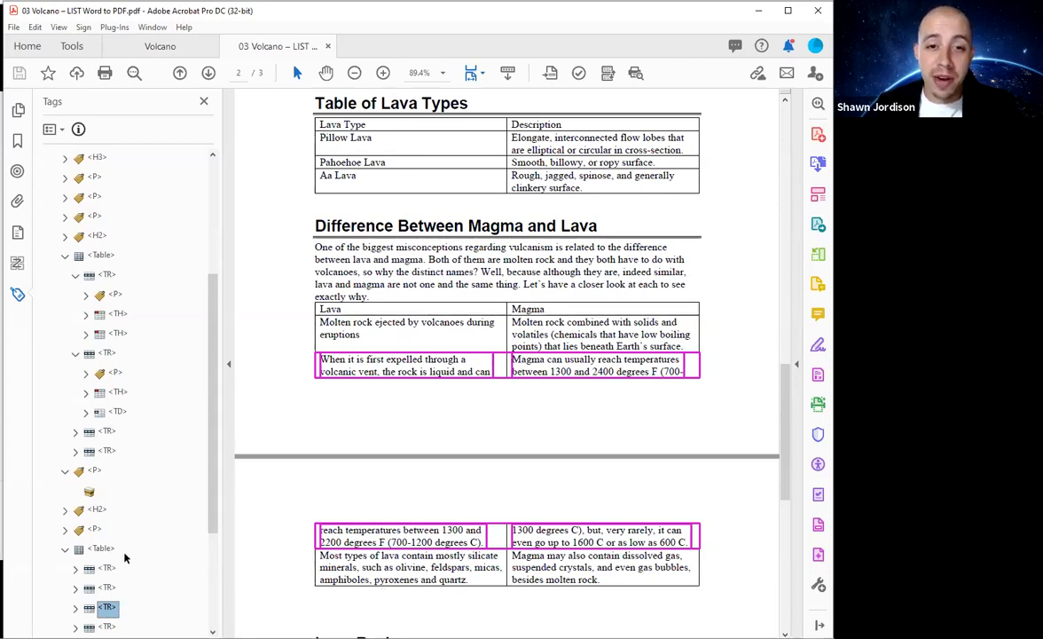
Step: Step through the tags after the second table down to the Lava Review list tag
scroll(131, 426, down, 3)
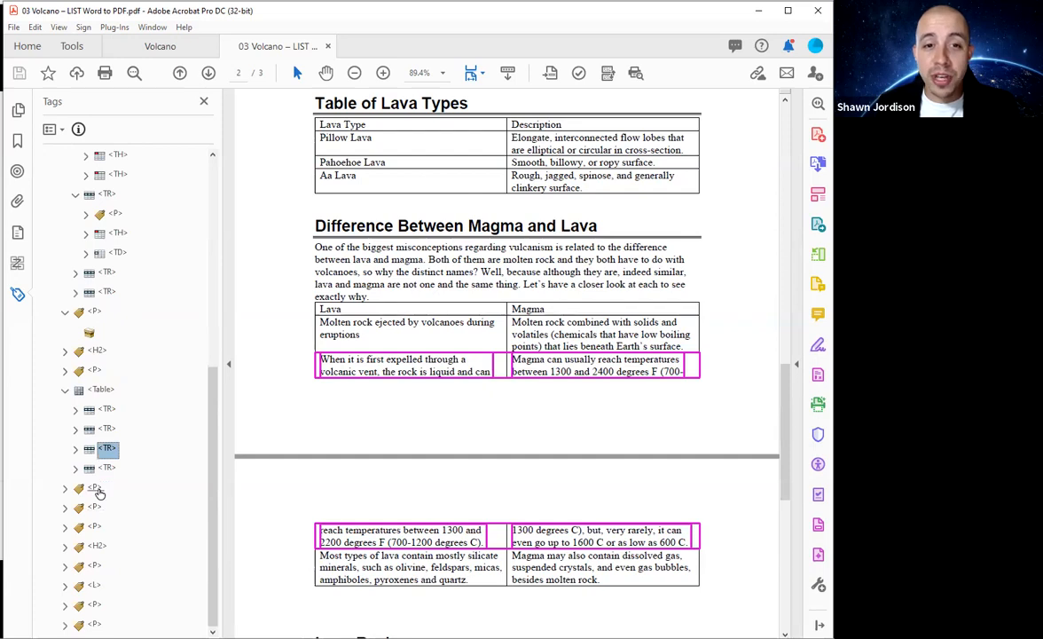
click(94, 488)
key(Down)
key(Down)
key(Down)
key(Down)
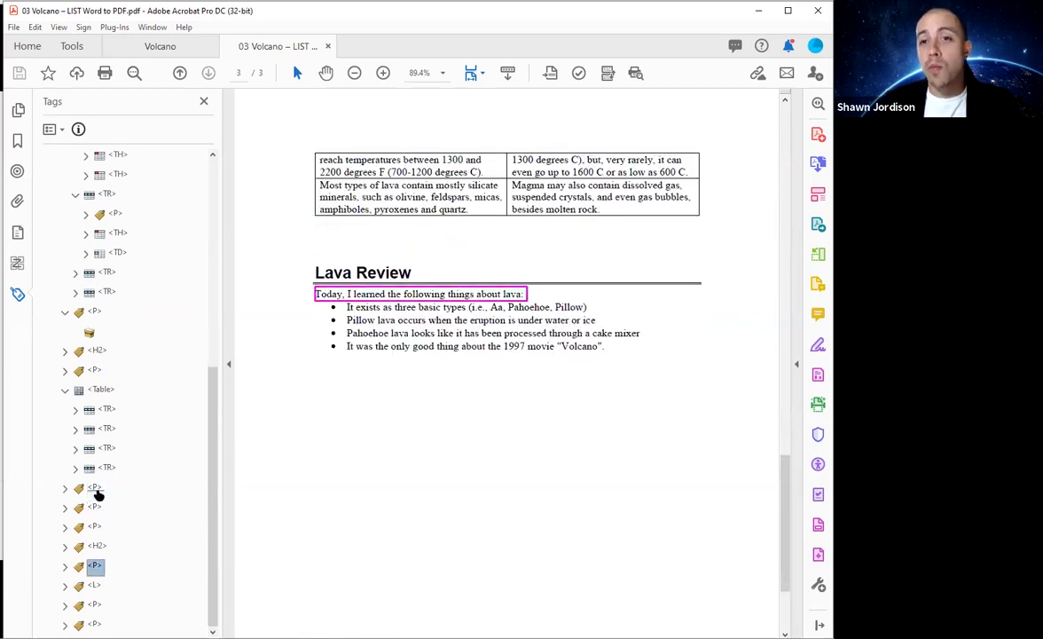
key(Down)
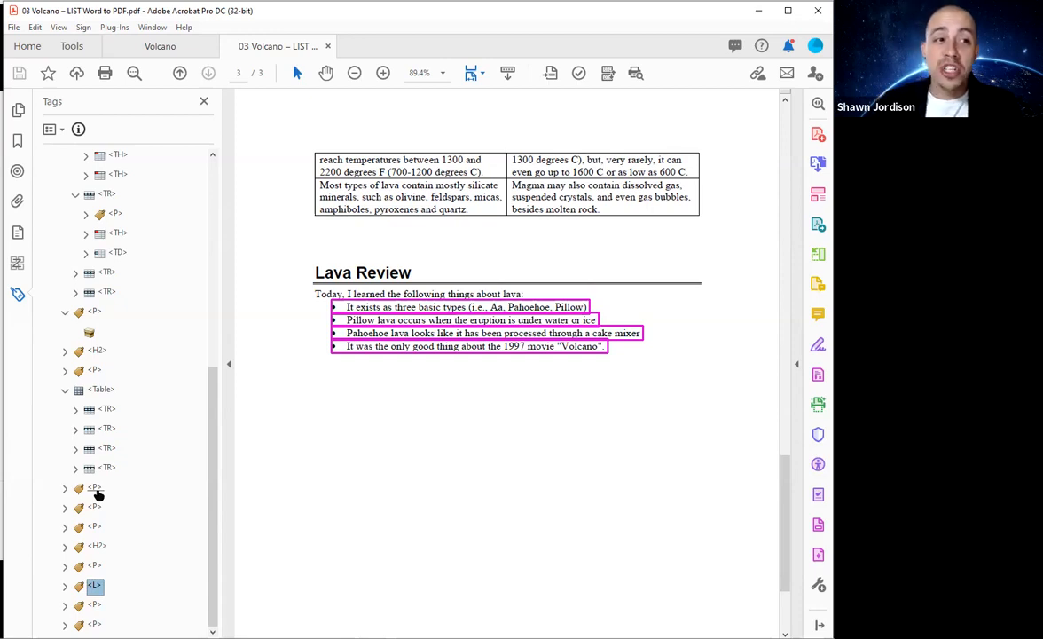
Step: Expand the Lava Review list tag, walk through its list items and reselect the whole list
key(Right)
key(Down)
key(Down)
key(Down)
key(Down)
key(Down)
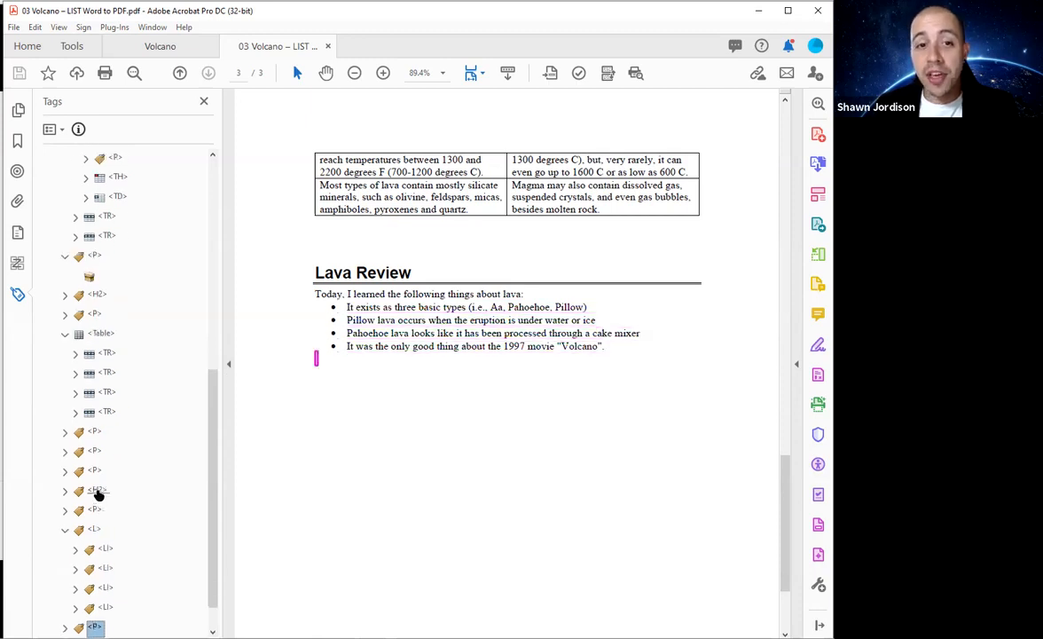
click(94, 528)
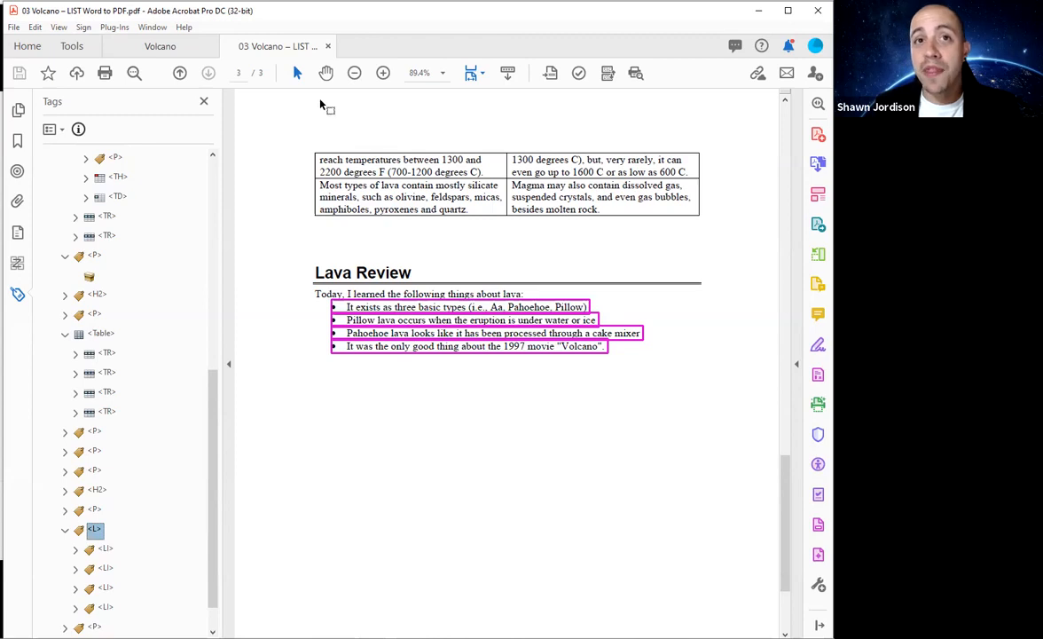
Step: Return to the auto-tagged Volcano document and expand its last Part and list tags to inspect the list items
click(160, 46)
scroll(354, 303, down, 10)
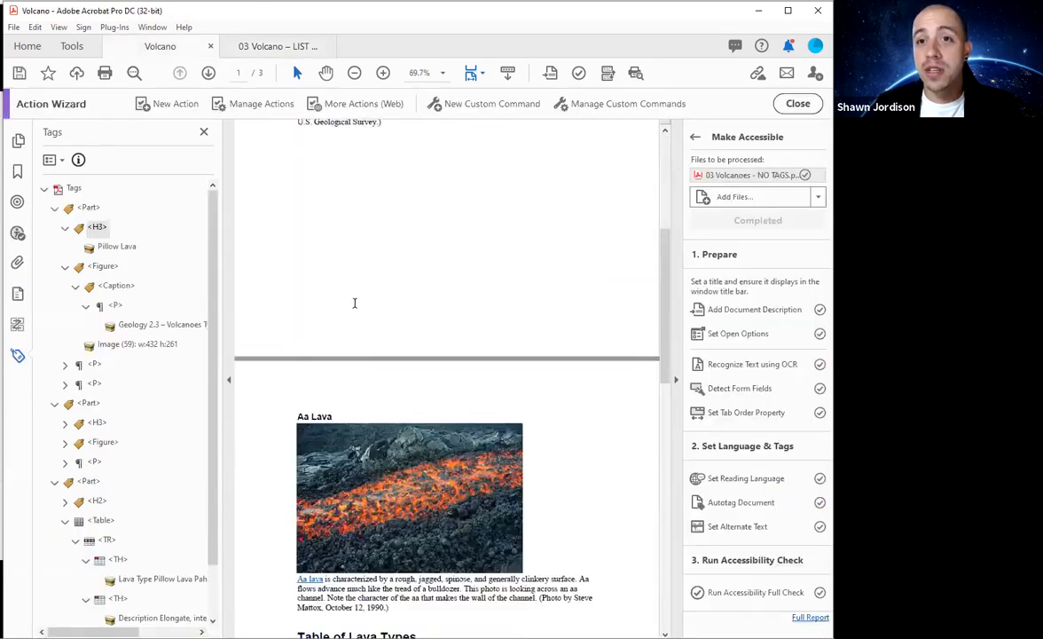
scroll(159, 496, down, 1)
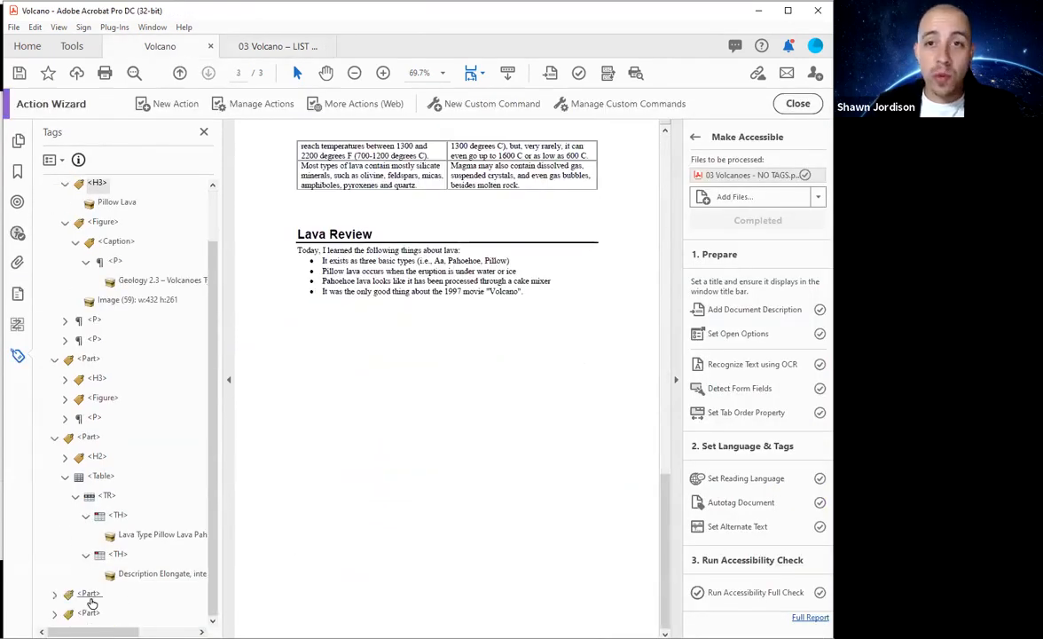
click(92, 601)
key(Down)
key(Right)
key(Down)
key(Down)
key(Down)
key(Right)
key(Down)
key(Down)
key(Down)
key(Down)
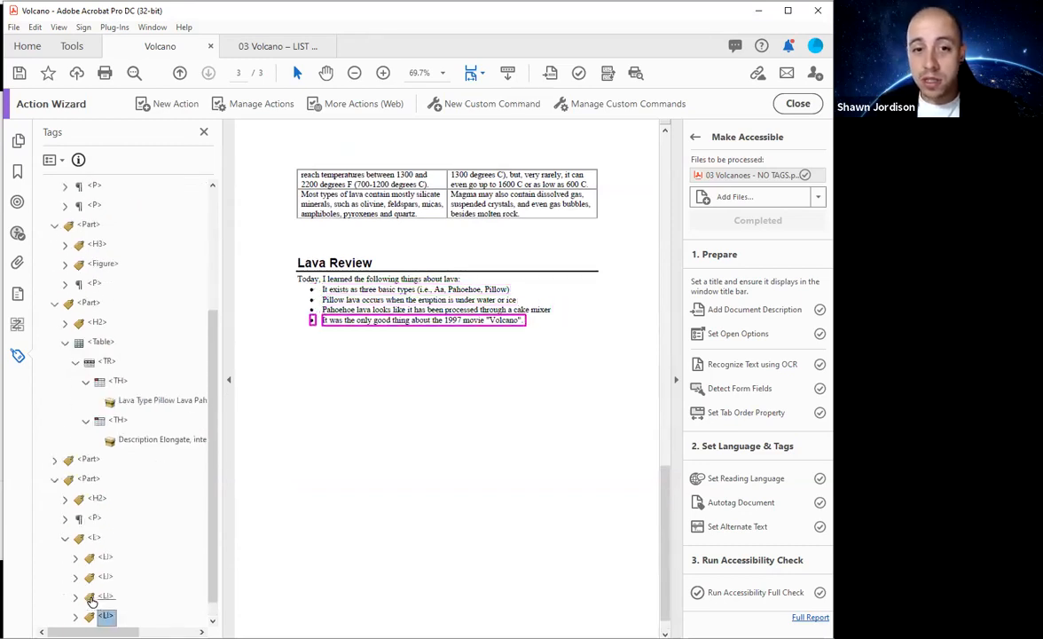
Step: Expand the first two list item tags of the Lava Review list and inspect their Lbl and LBody tags
key(Up)
key(Up)
key(Up)
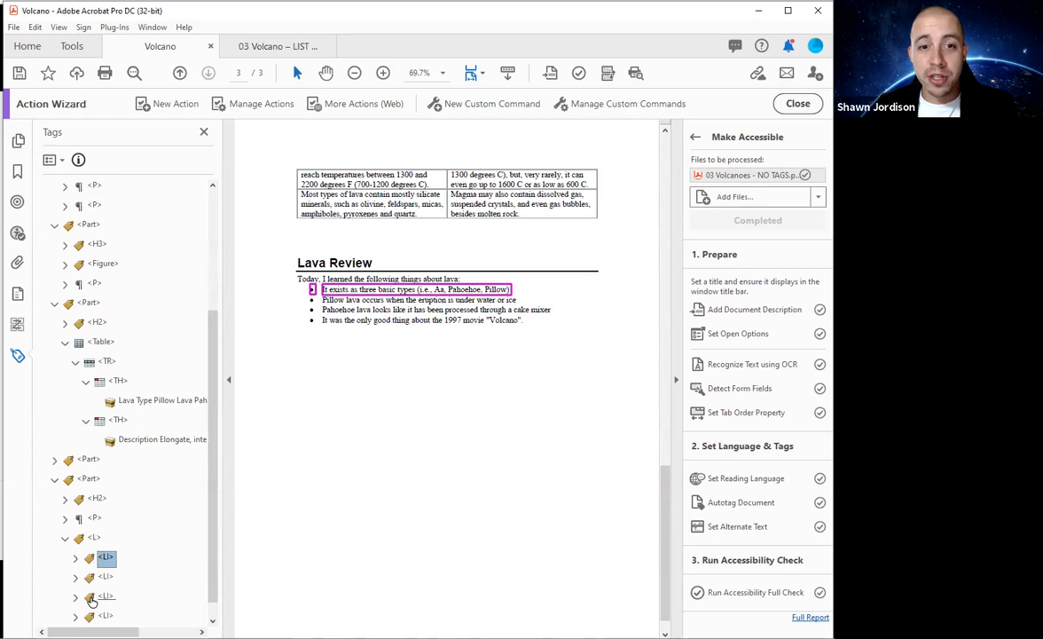
key(Right)
key(Down)
key(Down)
key(Down)
key(Down)
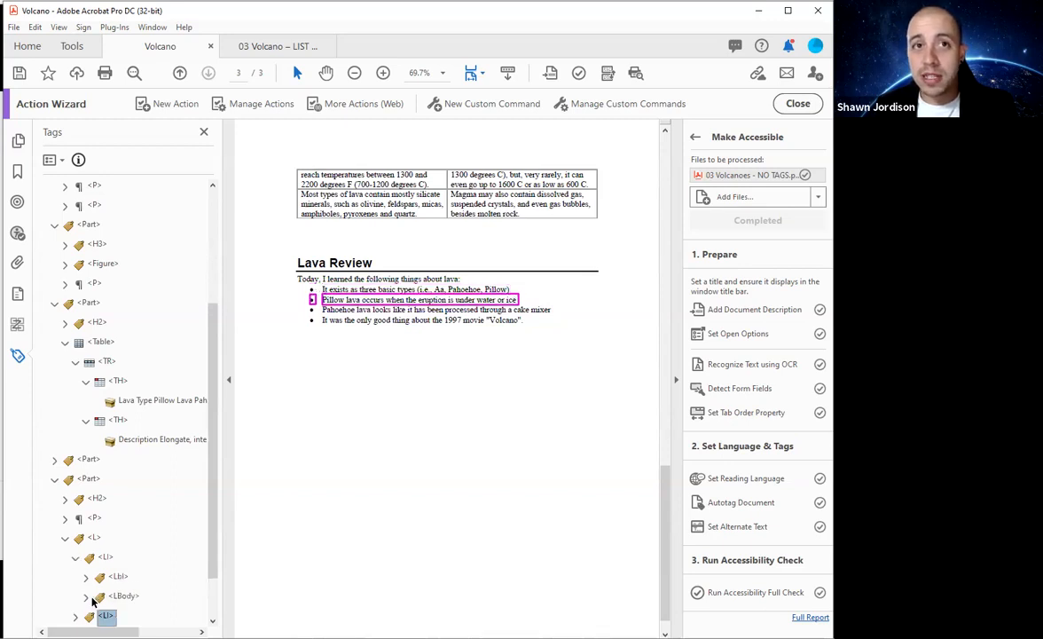
key(Up)
key(Right)
key(Down)
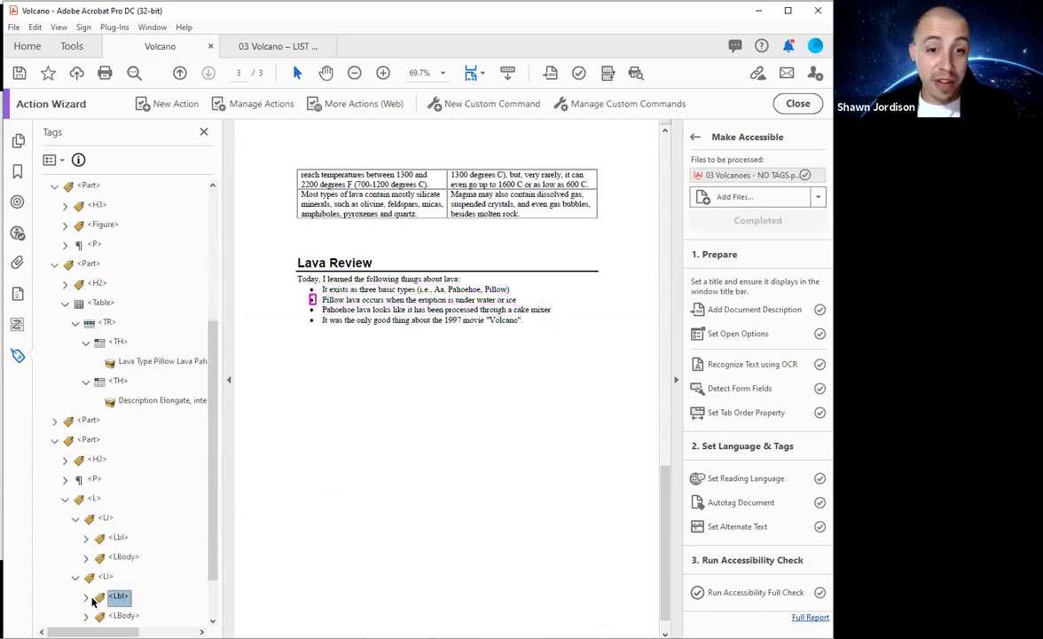
Step: Step back up the tag tree from the list items to the Lava Review heading tag
key(Up)
key(Up)
key(Up)
key(Up)
key(Up)
key(Up)
key(Up)
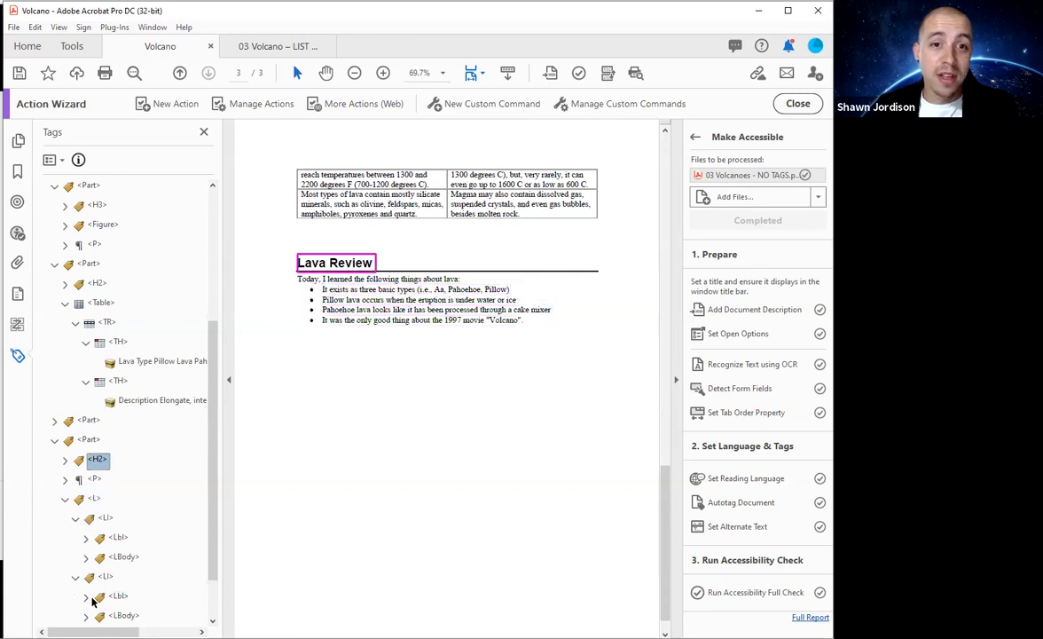
Step: Expand the Part for Difference Between Magma and Lava and walk through its table rows to the third row
key(Up)
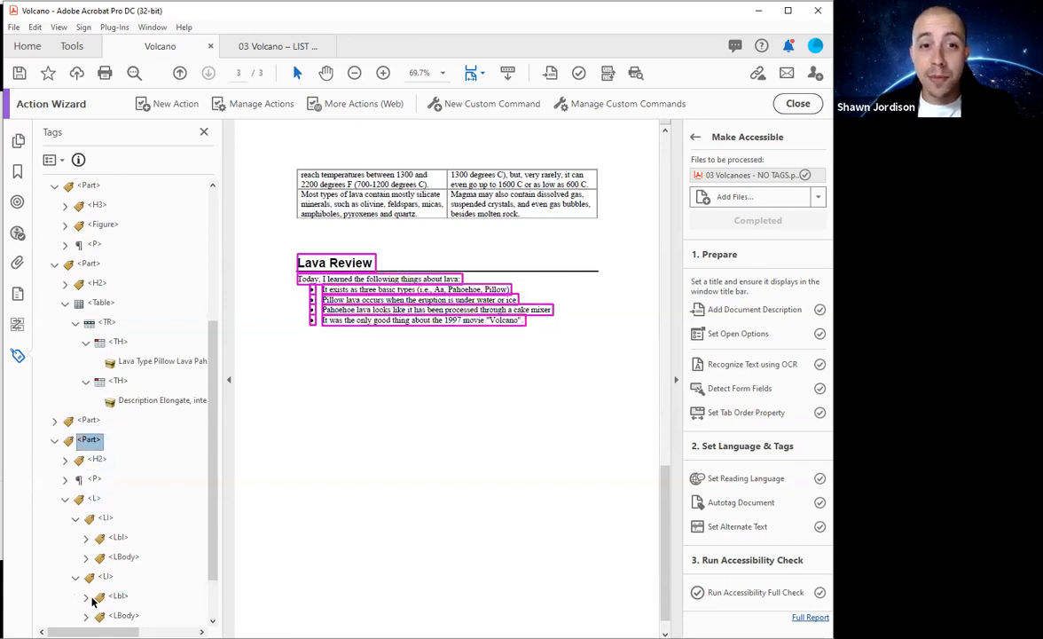
key(Up)
key(Right)
key(Down)
key(Down)
key(Down)
key(Down)
key(Down)
key(Down)
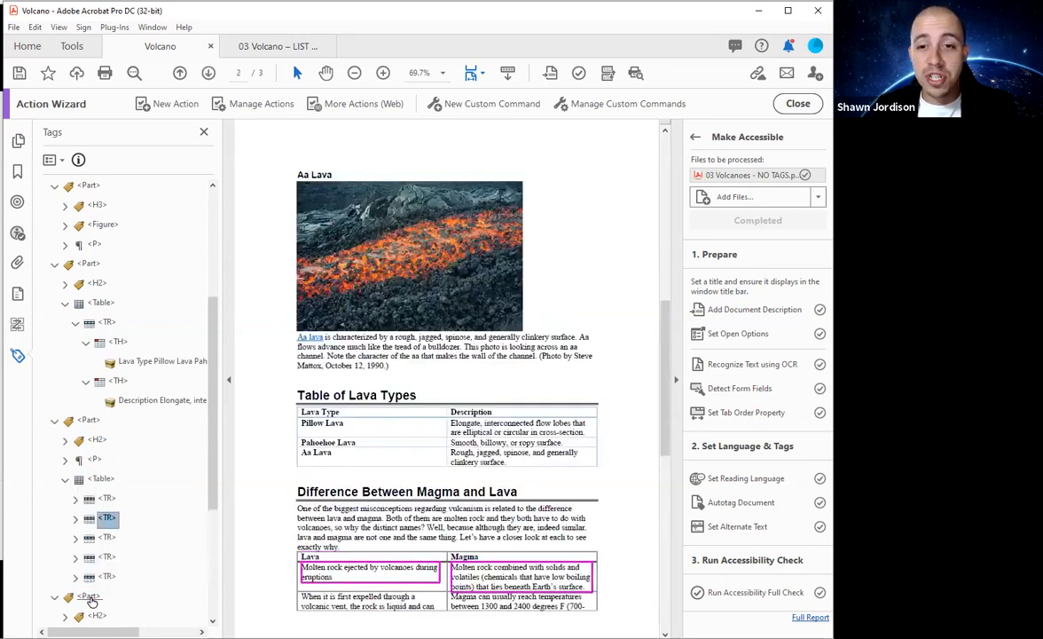
key(Down)
key(Up)
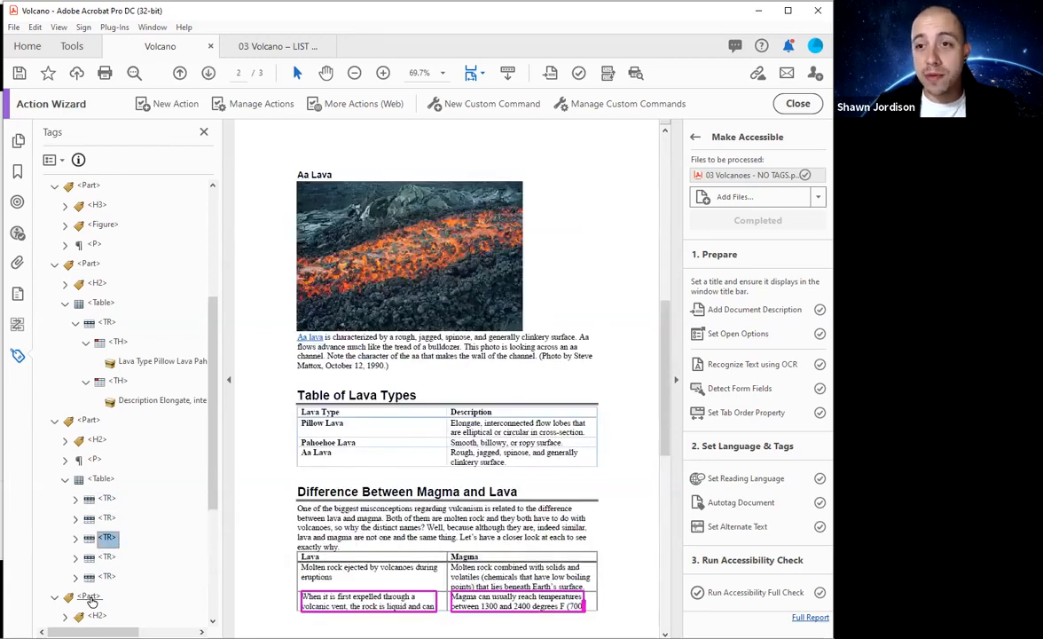
Step: Examine the third row across the page break and highlight its continuation text on page 3 in both columns
scroll(429, 353, down, 3)
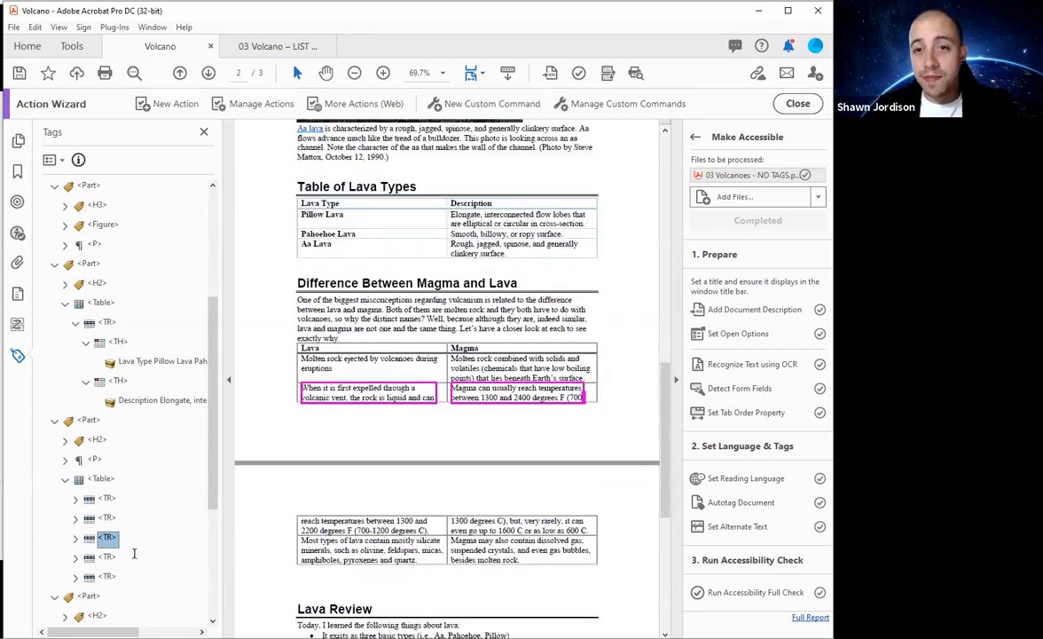
key(Down)
key(Up)
scroll(556, 338, down, 3)
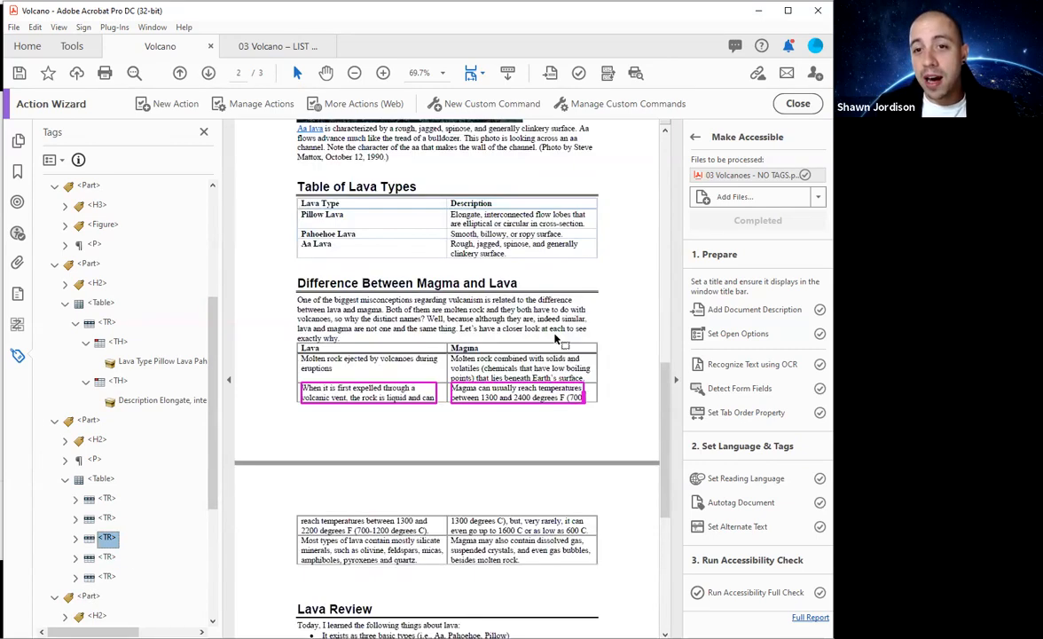
scroll(556, 338, down, 2)
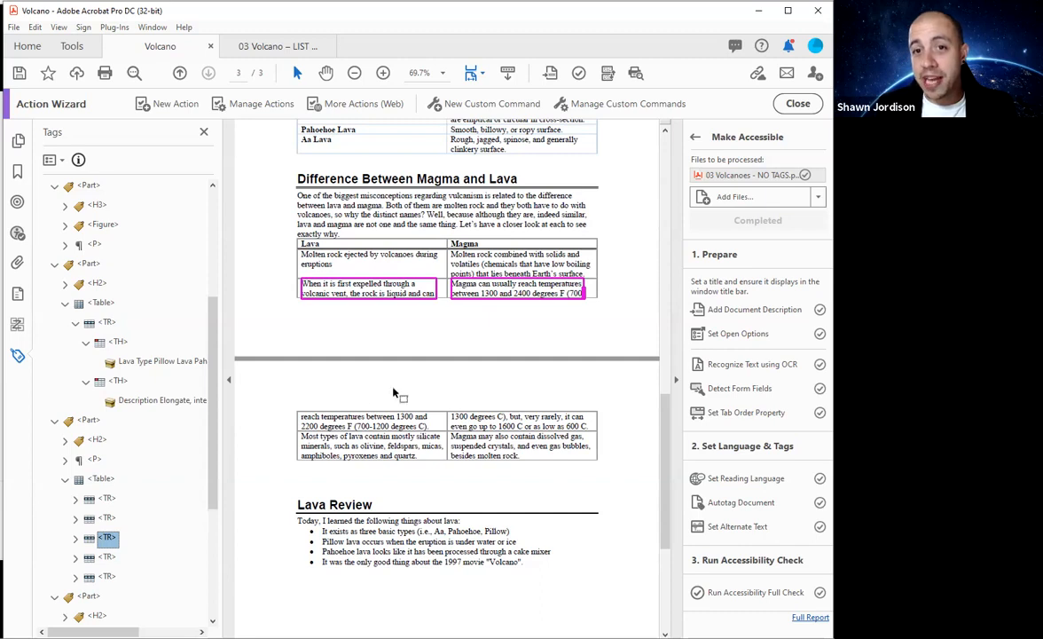
drag(300, 415, 589, 427)
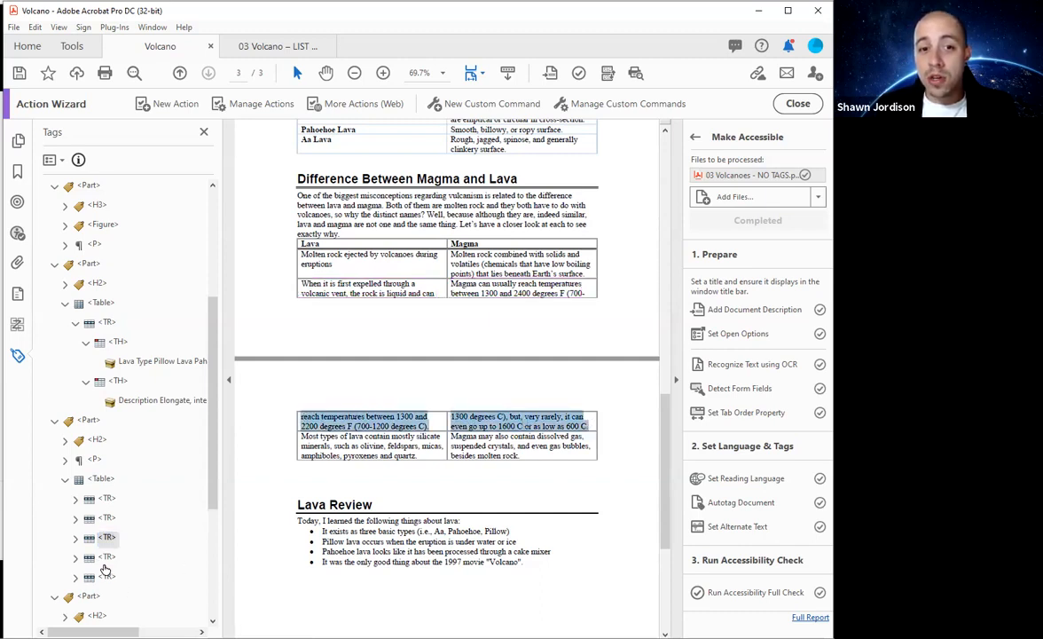
Step: Move the "reach temperatures" and "1300 degrees C)" content from the fourth row into the matching cells of the third row
click(105, 557)
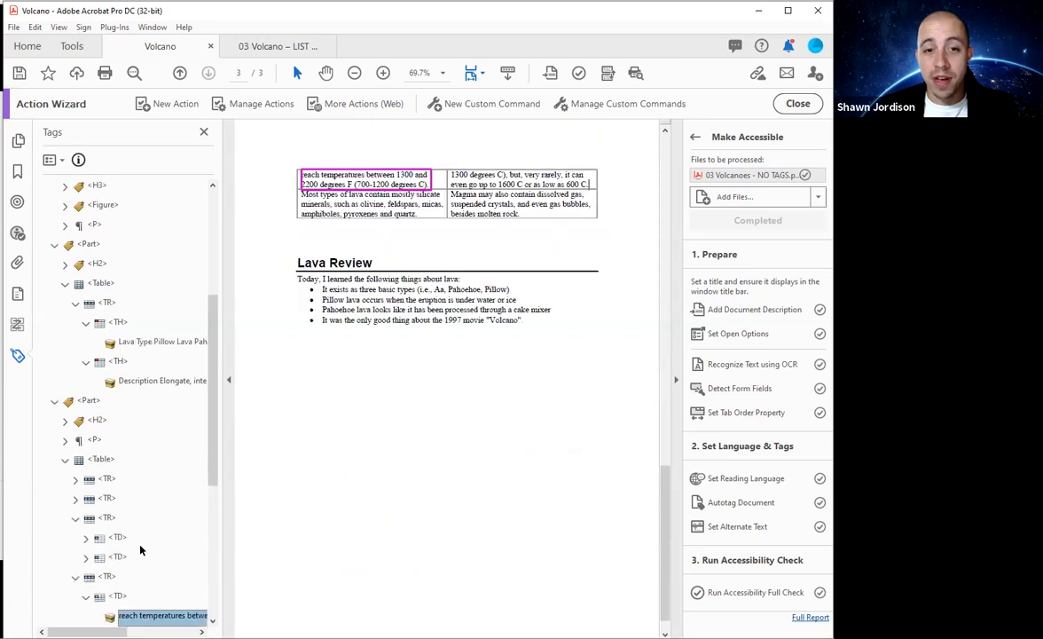
click(139, 544)
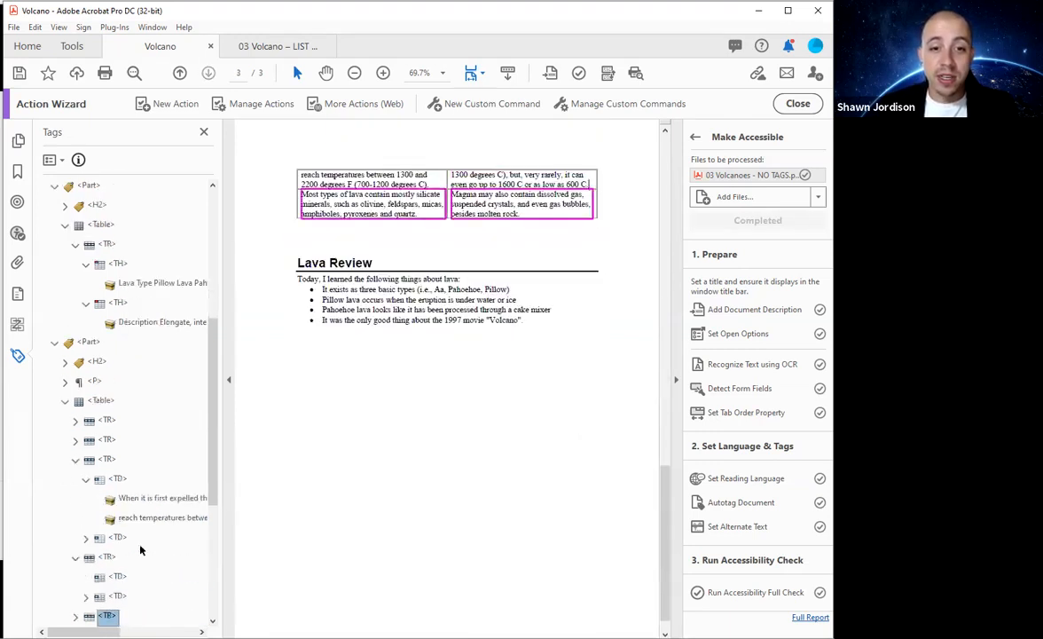
click(139, 545)
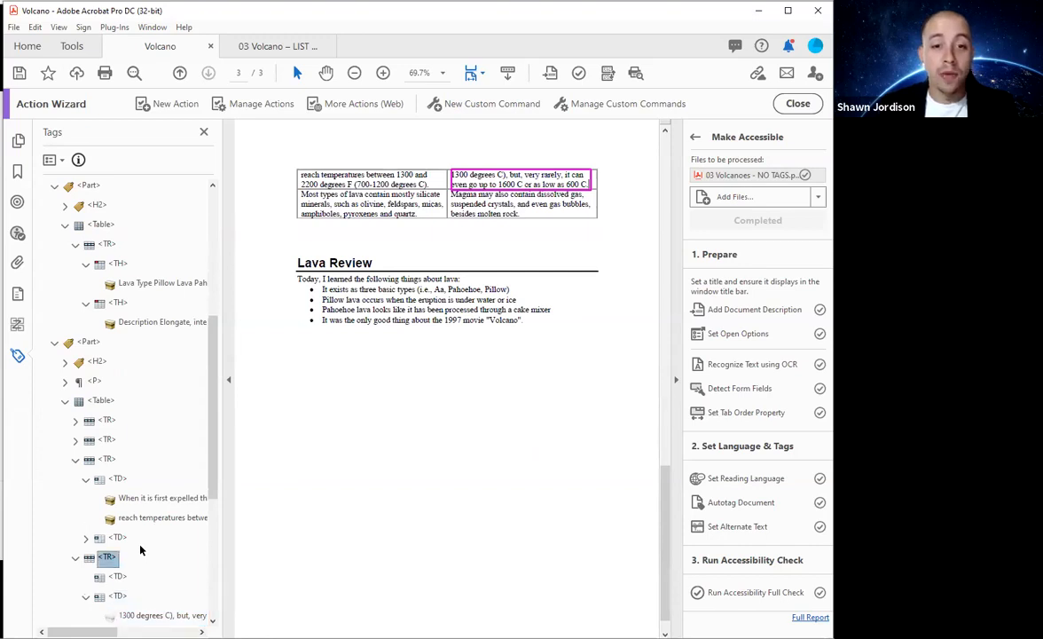
key(Down)
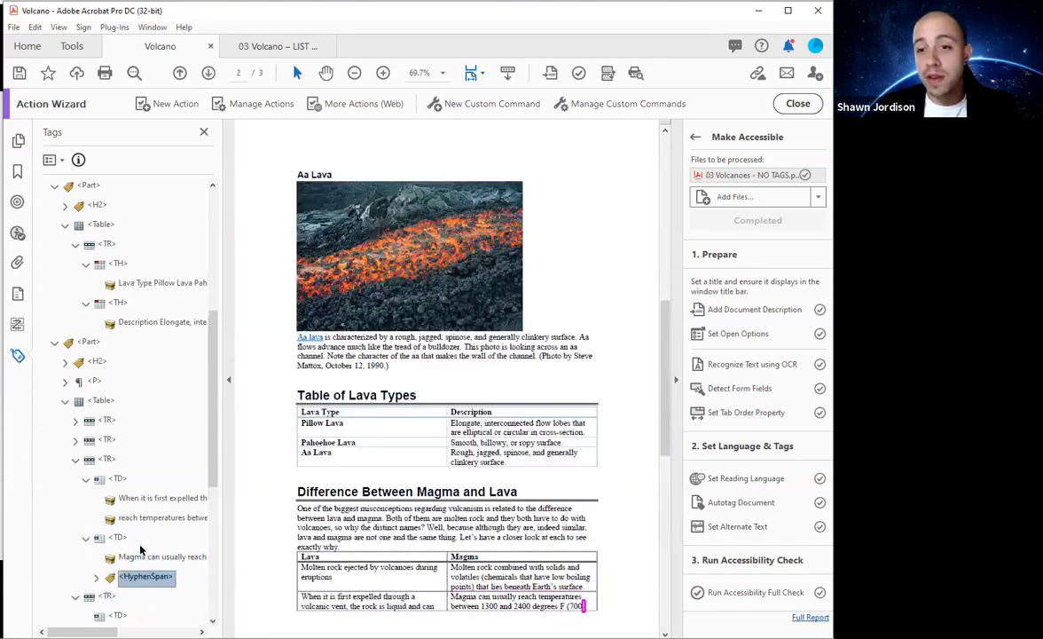
key(Down)
key(Down)
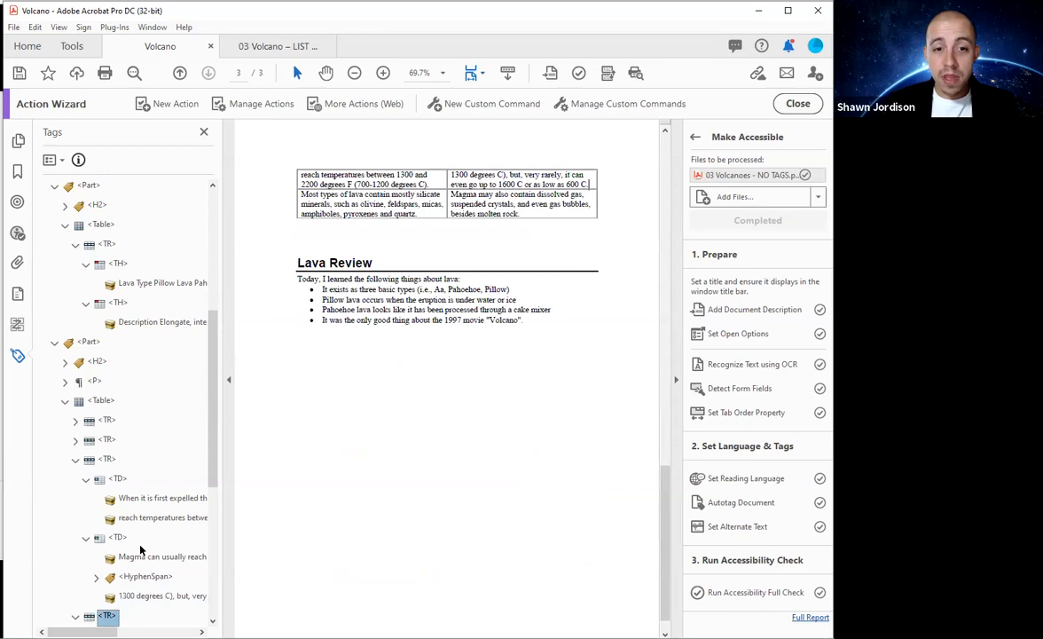
Step: Delete the emptied fourth row tag, check the collapsed third row's highlighting and close the Action Wizard
key(Up)
key(Up)
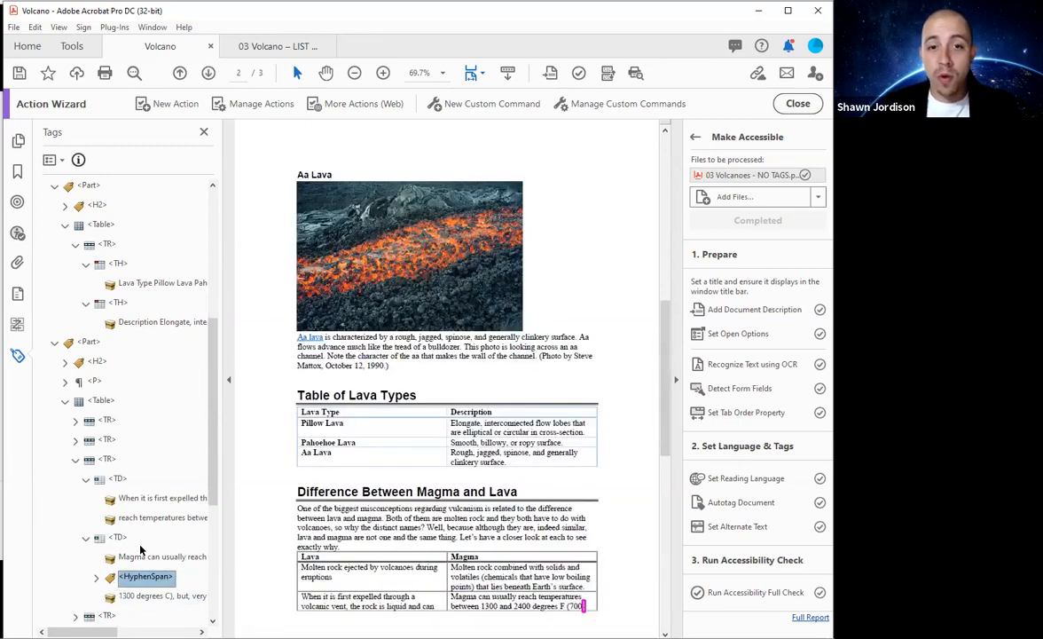
key(Left)
key(Left)
key(Left)
key(Left)
scroll(329, 344, down, 5)
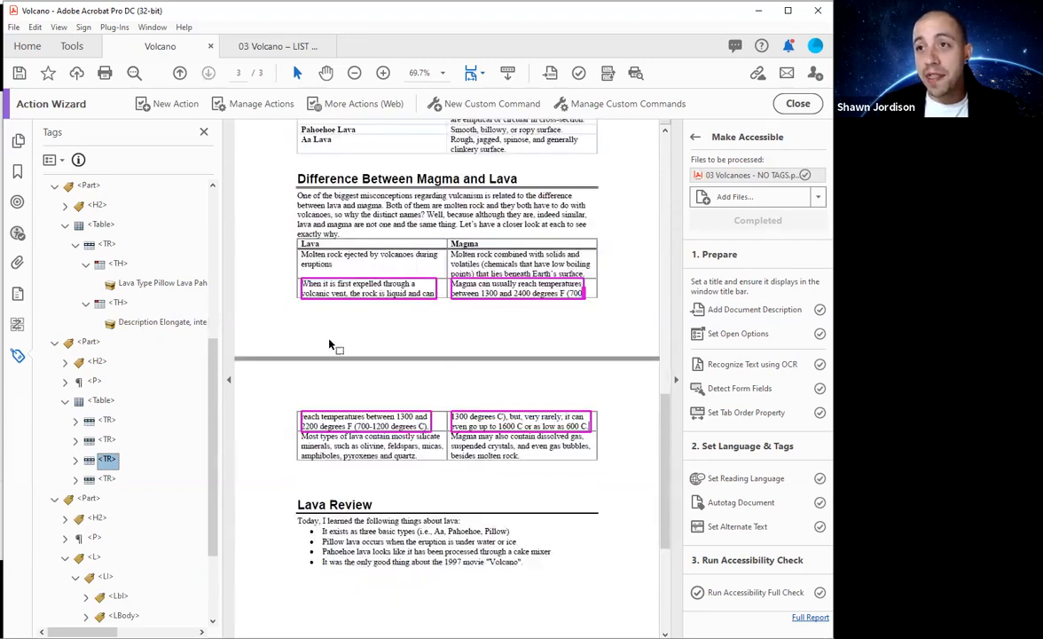
click(798, 103)
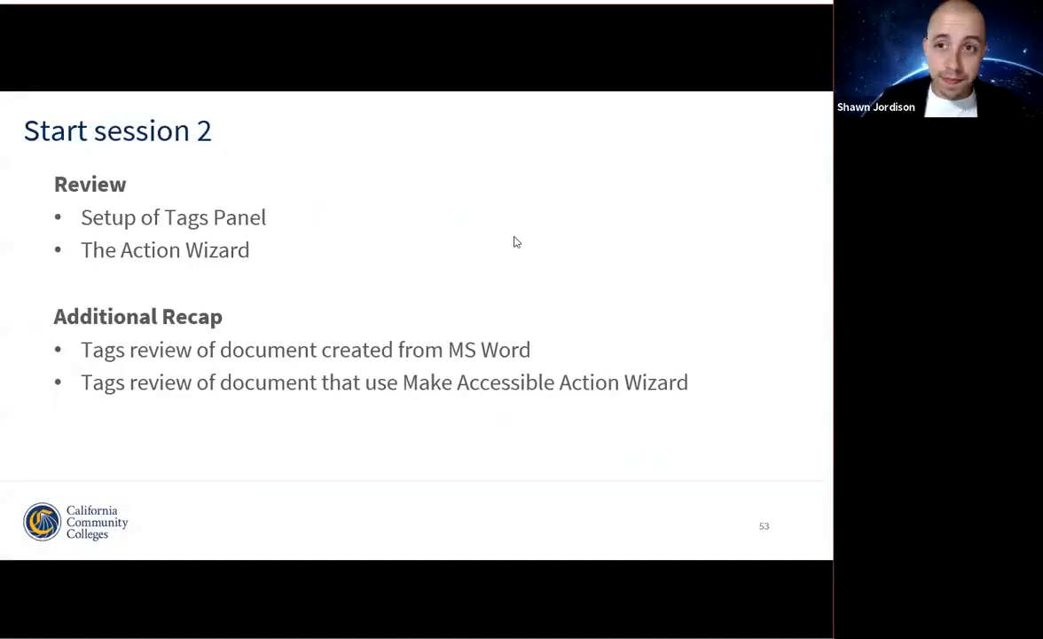
key(Right)
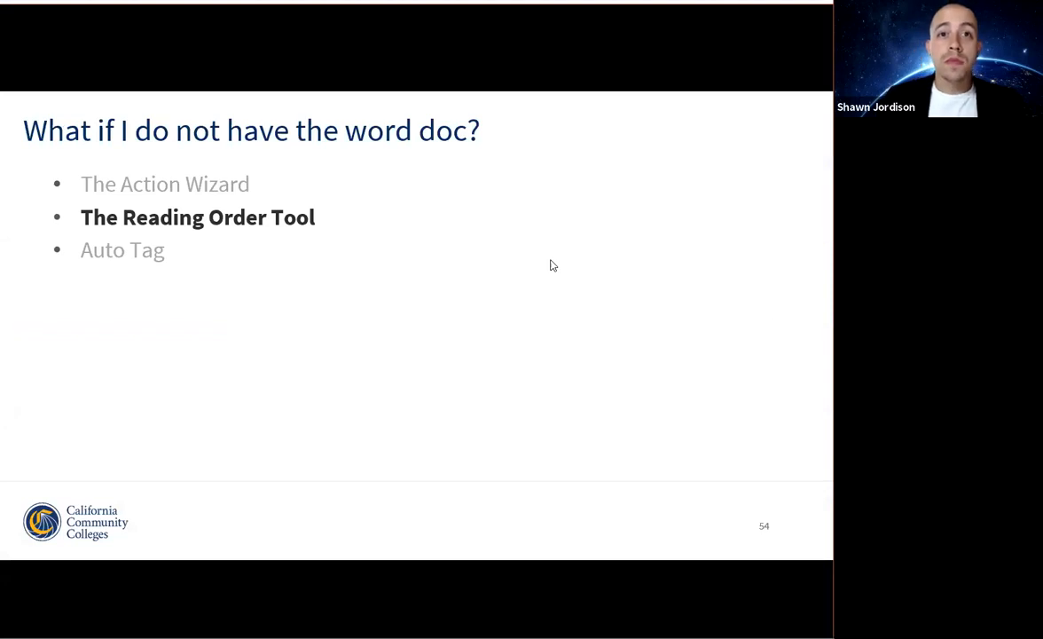
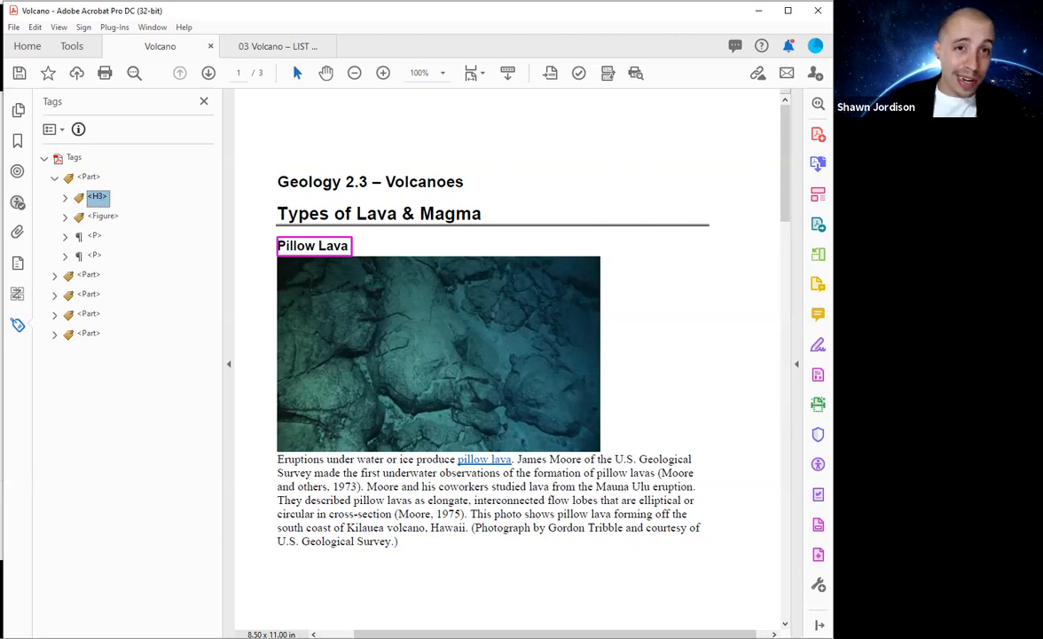
Step: Narrow the Tags pane and zoom the page to 125%
drag(205, 162, 151, 154)
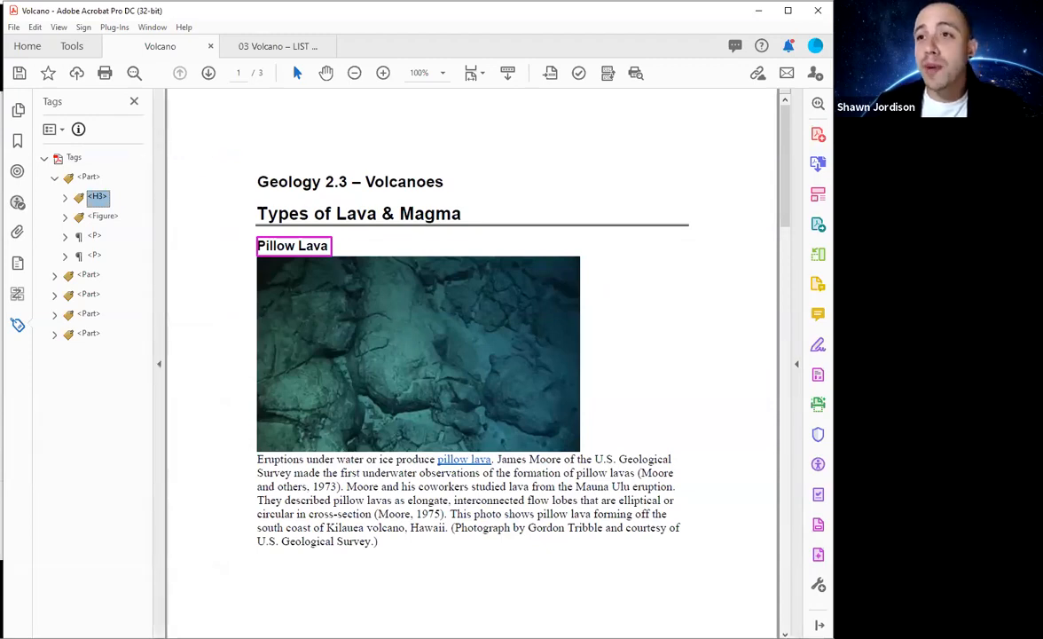
drag(138, 158, 126, 158)
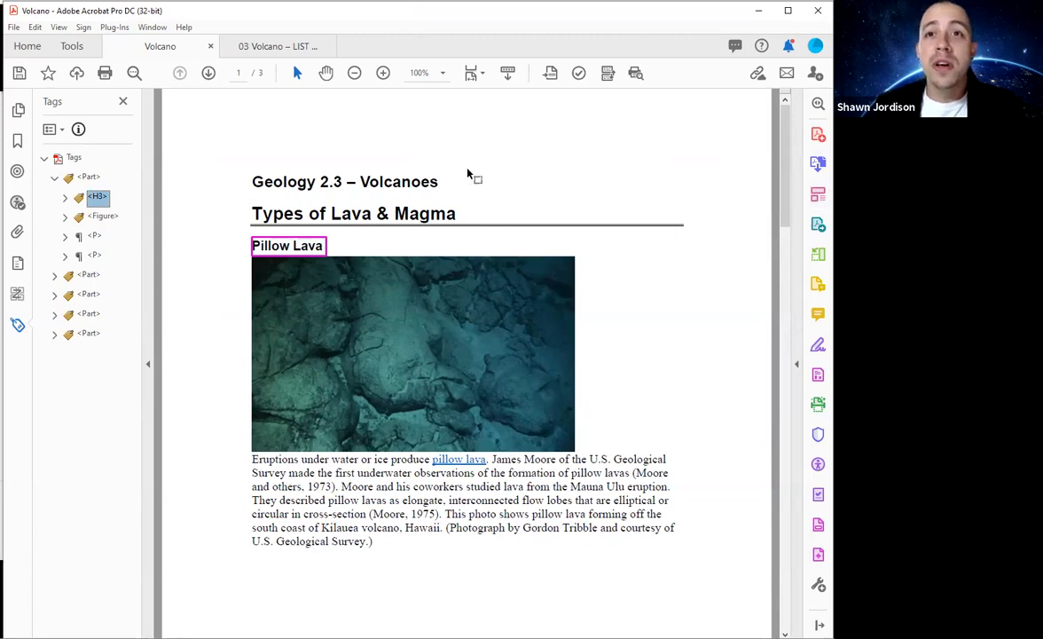
click(383, 72)
click(383, 72)
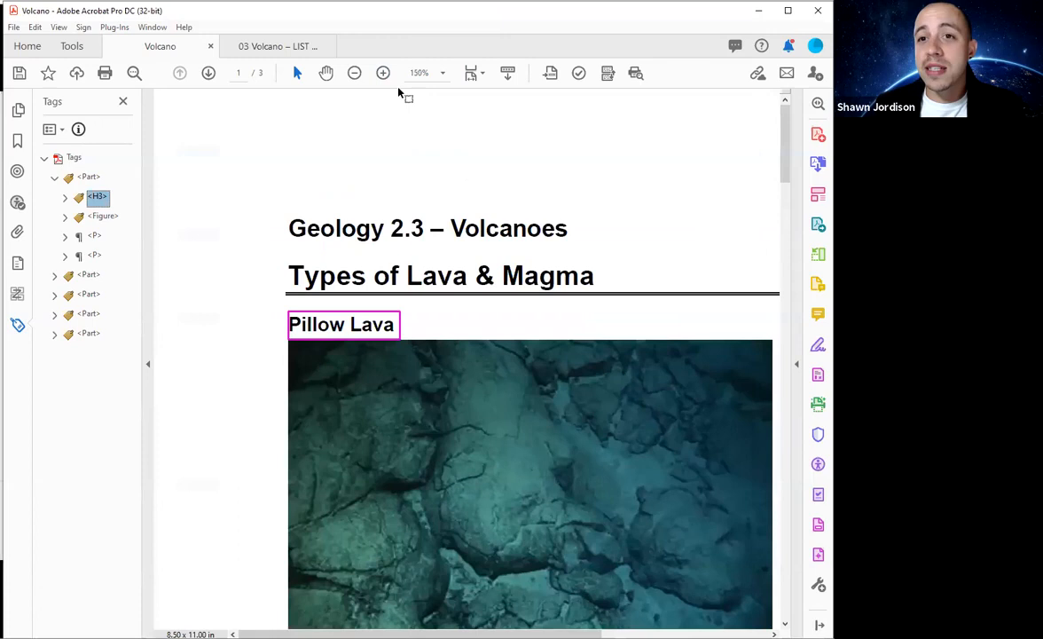
click(354, 72)
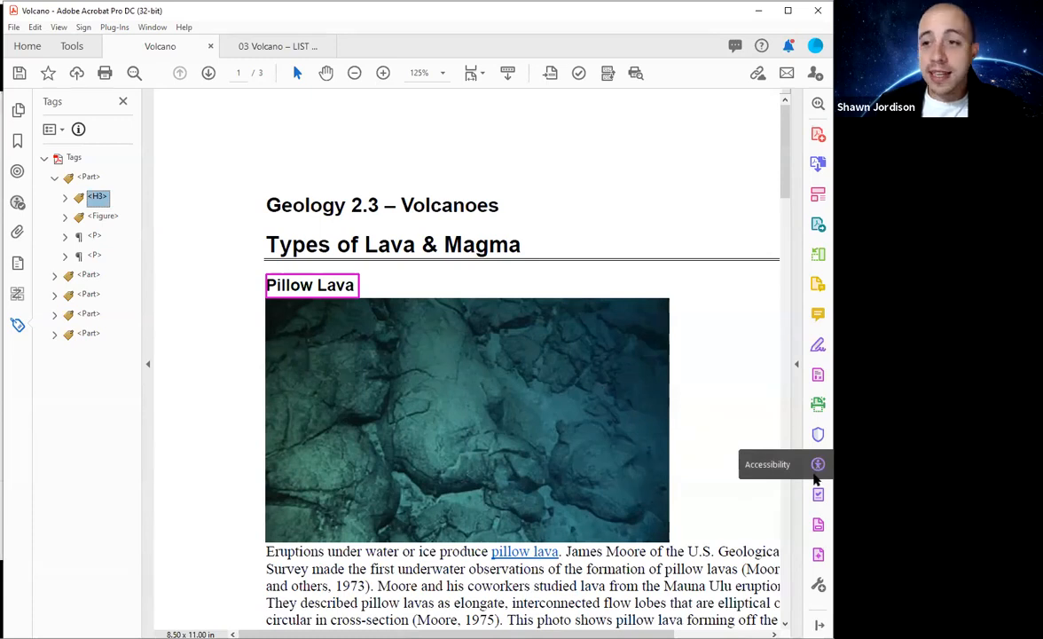
Step: Open the Reading Order tool from the Accessibility tools and enlarge the page view beside its dialog
click(816, 470)
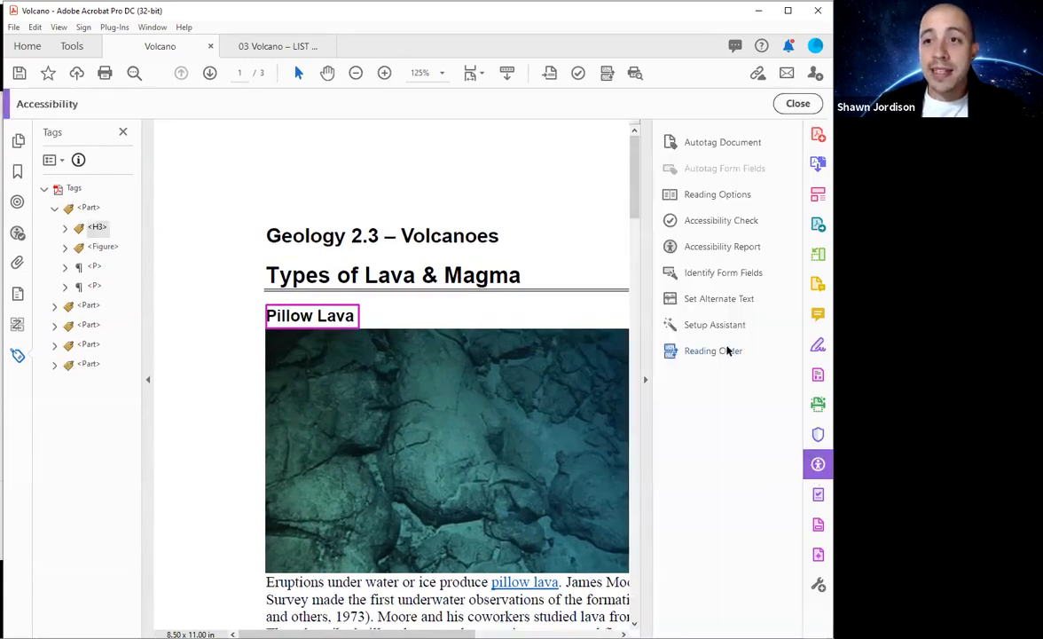
click(725, 350)
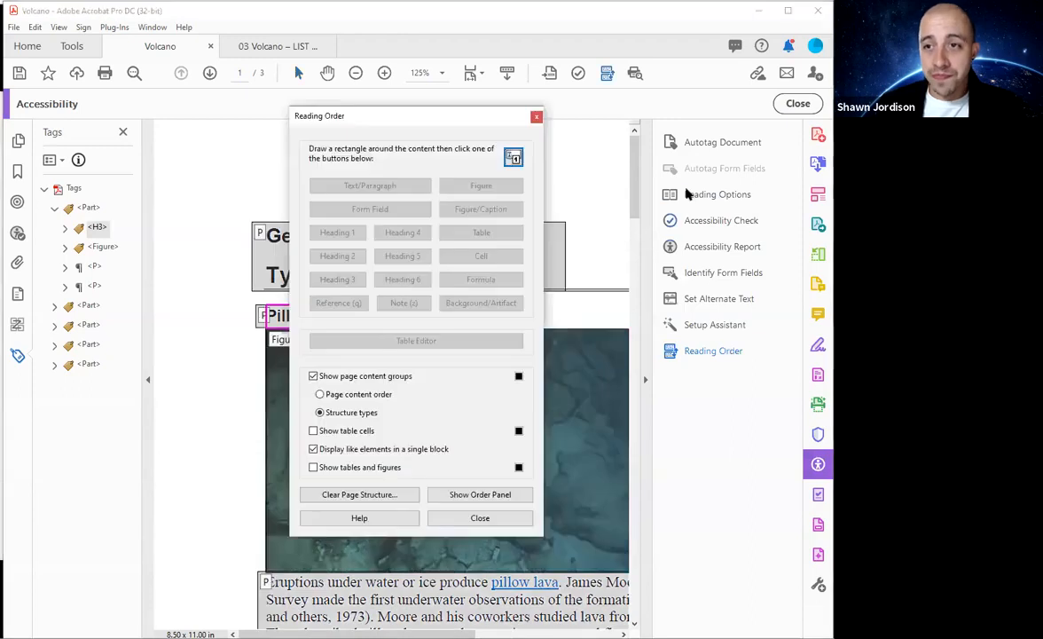
click(645, 380)
key(ctrl+minus)
key(ctrl+minus)
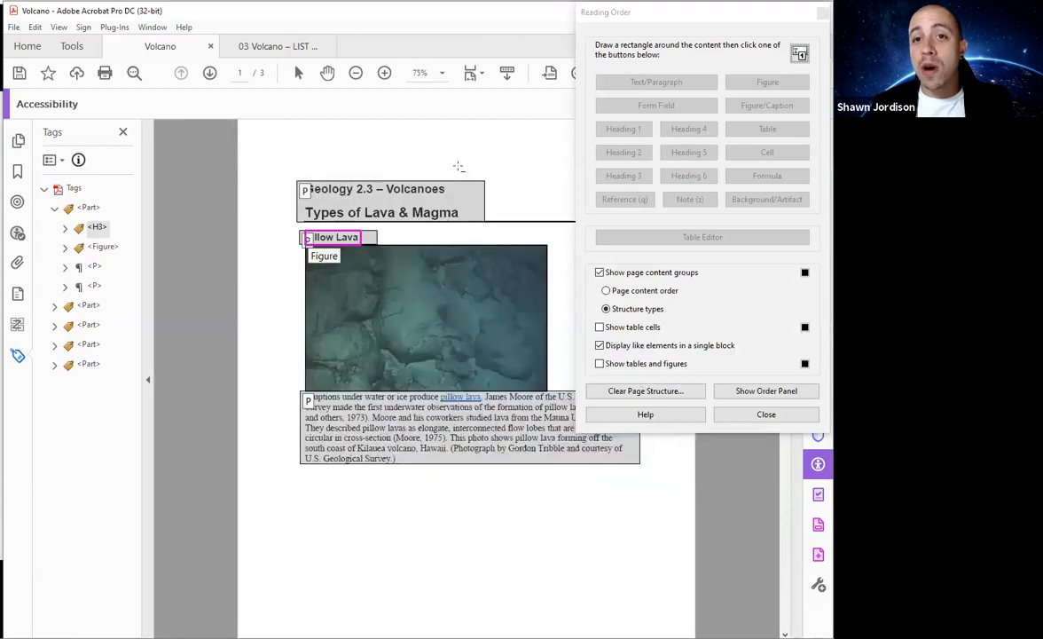
key(ctrl+2)
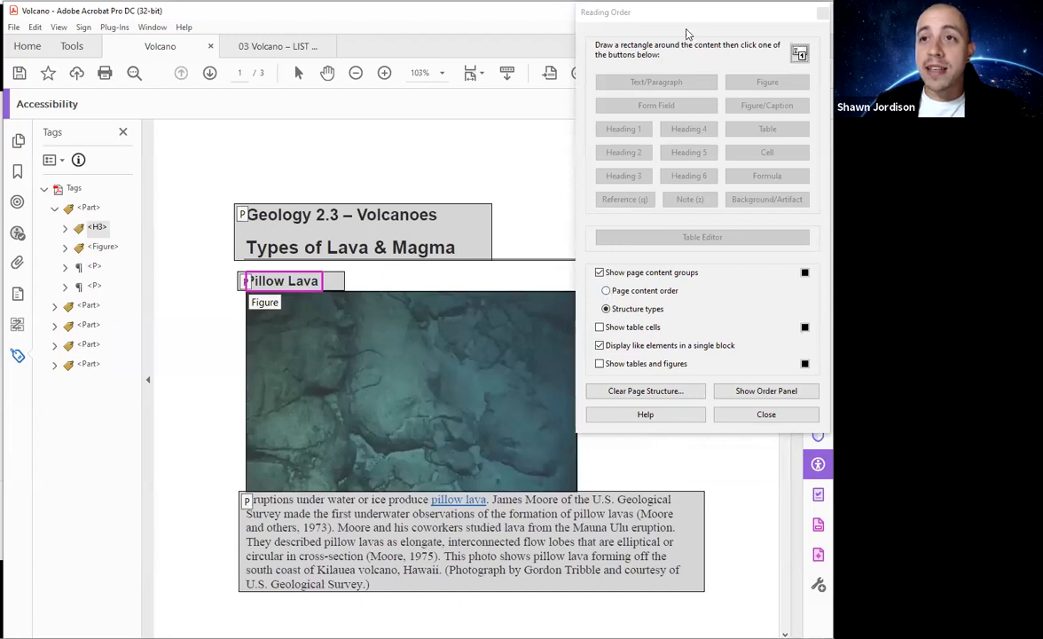
Step: Show the page content groups by page content order and return them to structure types
click(676, 108)
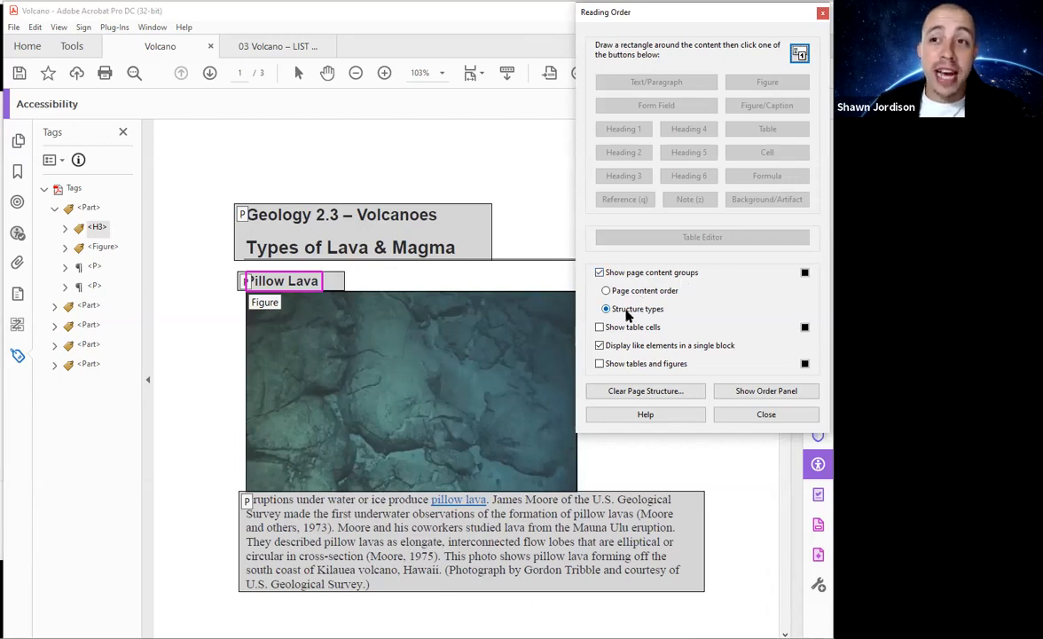
click(606, 291)
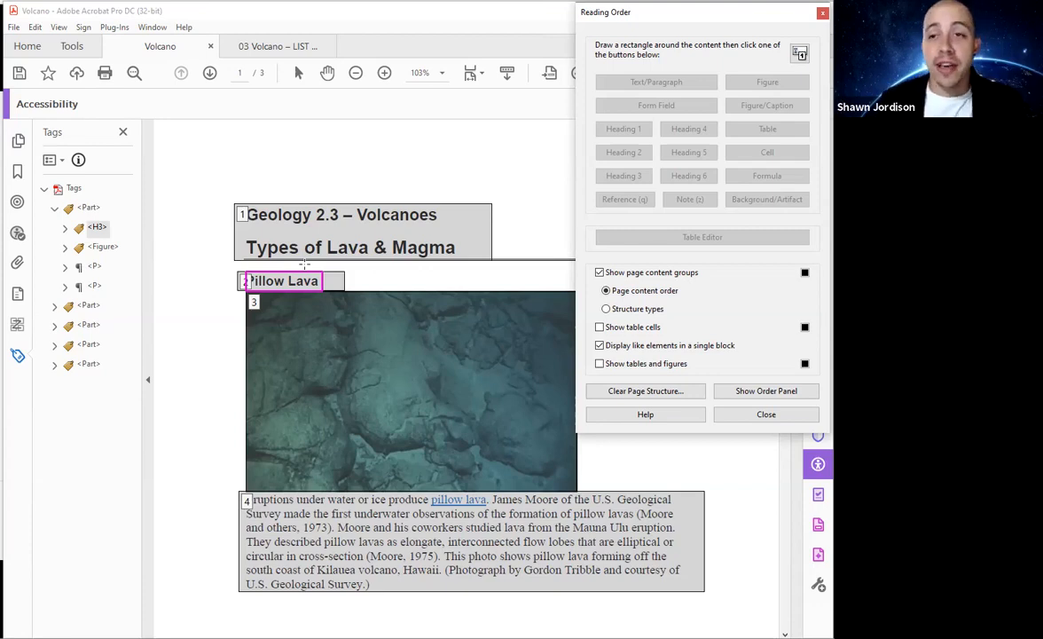
click(619, 312)
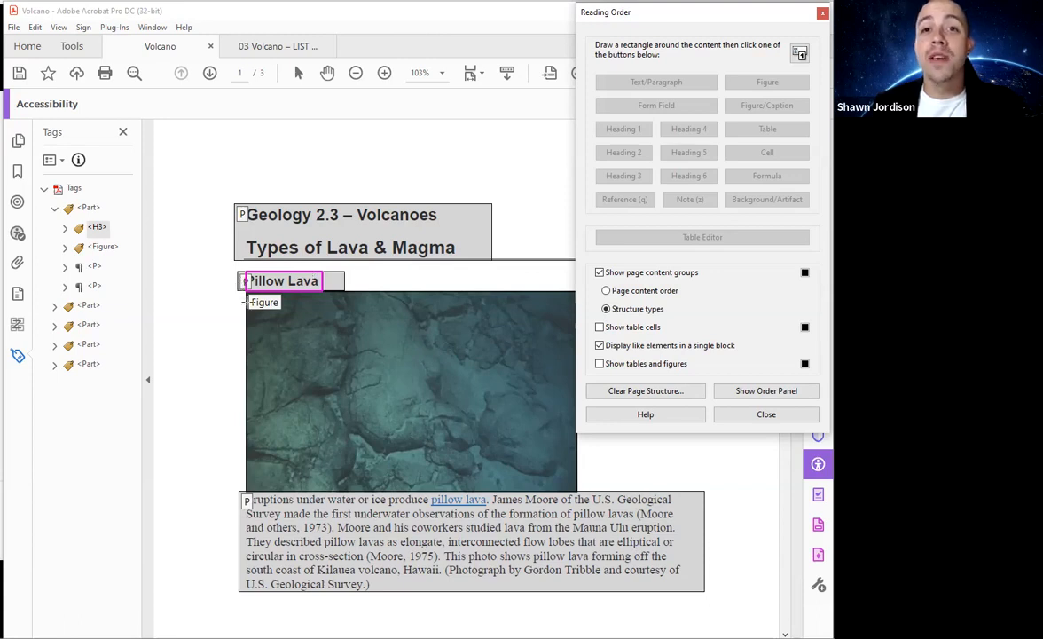
Step: Compare the content of the first Part's Figure and H3 tags with the page content order and structure type labels
click(99, 246)
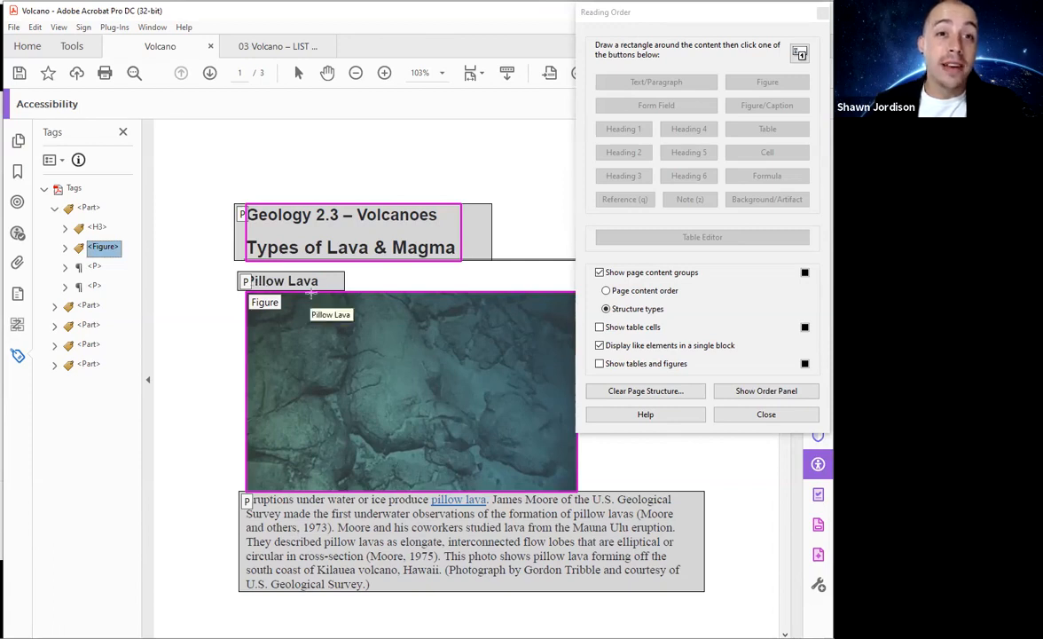
click(96, 227)
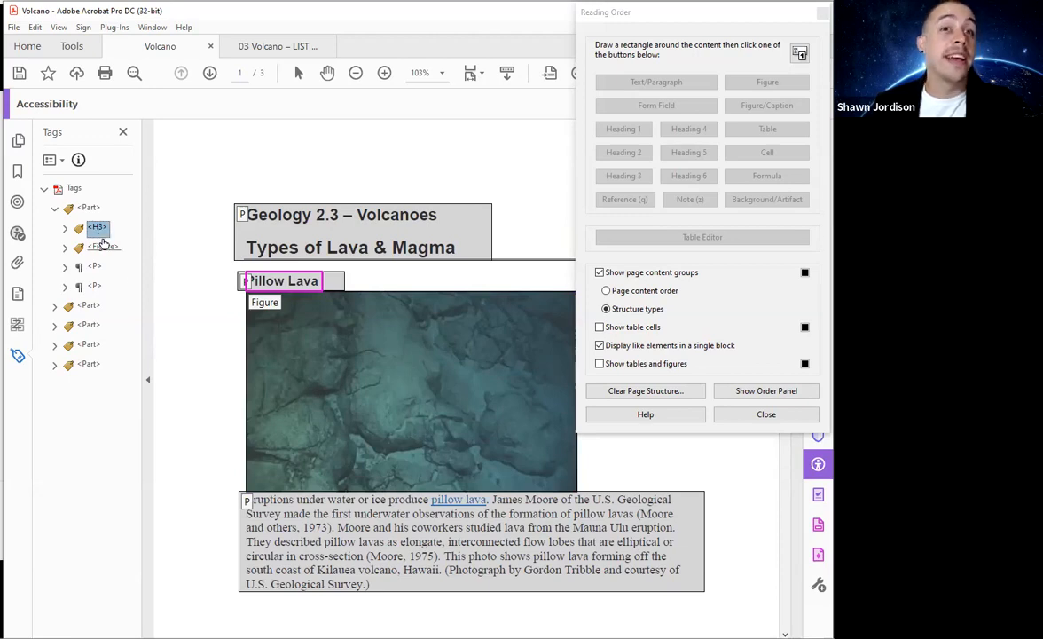
click(213, 298)
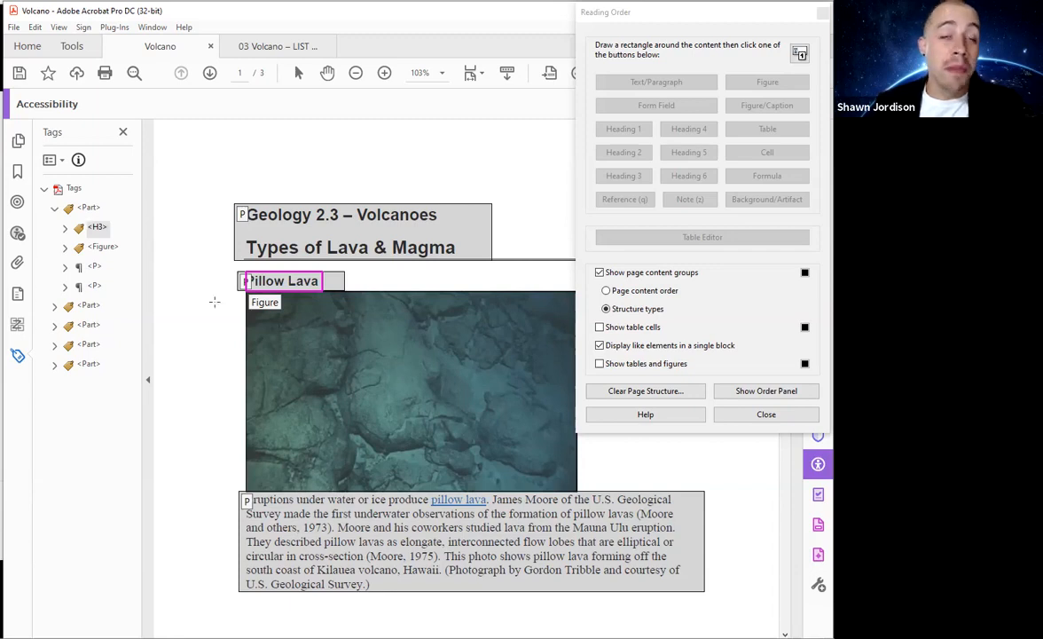
click(619, 290)
click(620, 308)
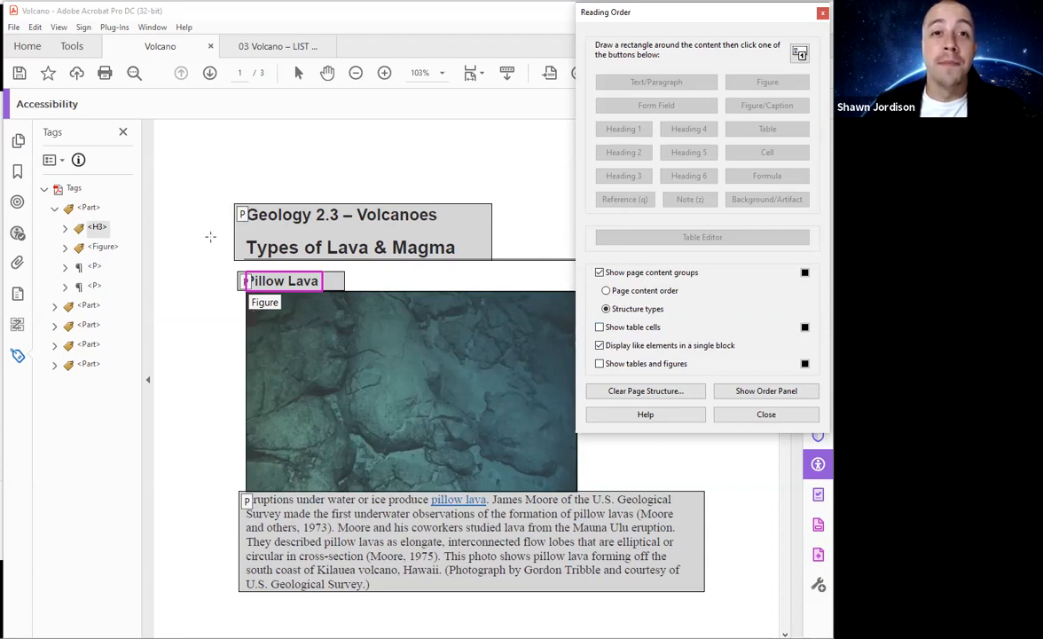
click(189, 215)
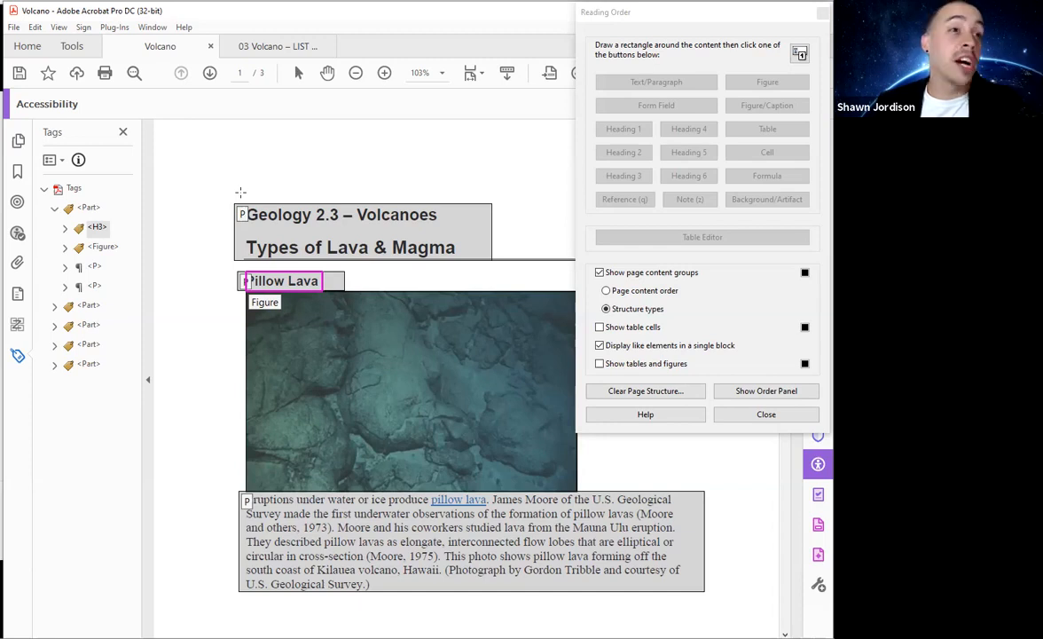
Step: Expand the first Part's Figure tag and select its Caption tag to inspect the title text it holds
click(102, 248)
key(Right)
key(Right)
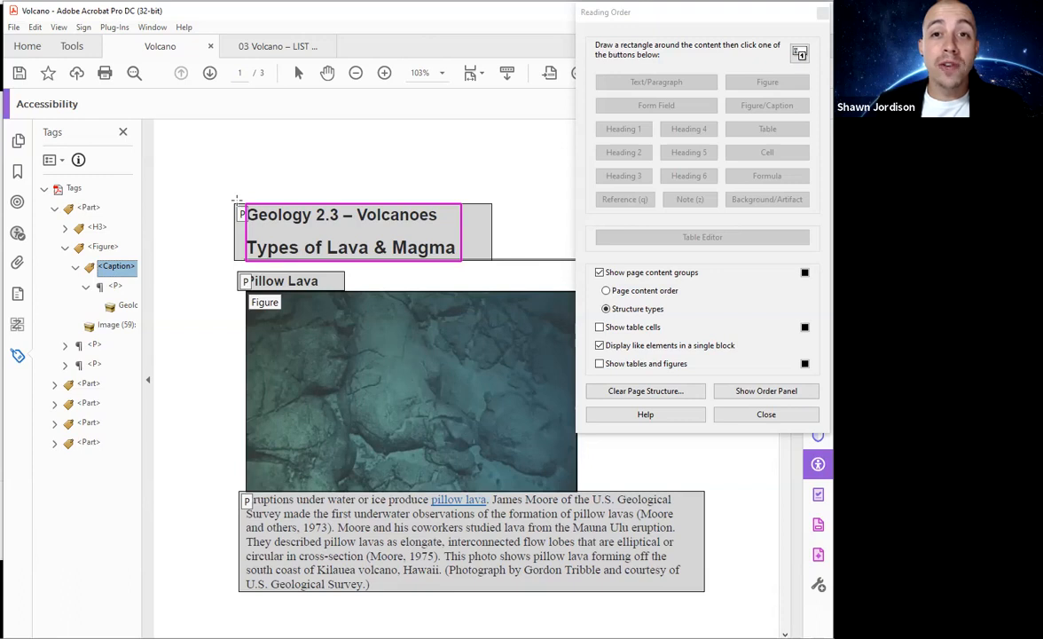
drag(444, 227, 241, 205)
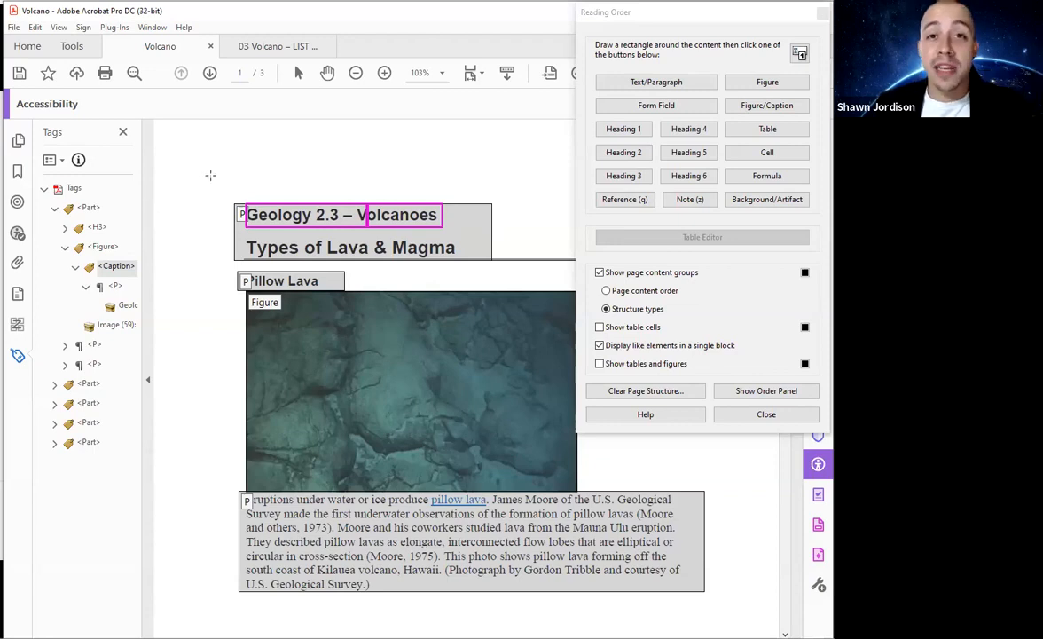
drag(210, 174, 487, 175)
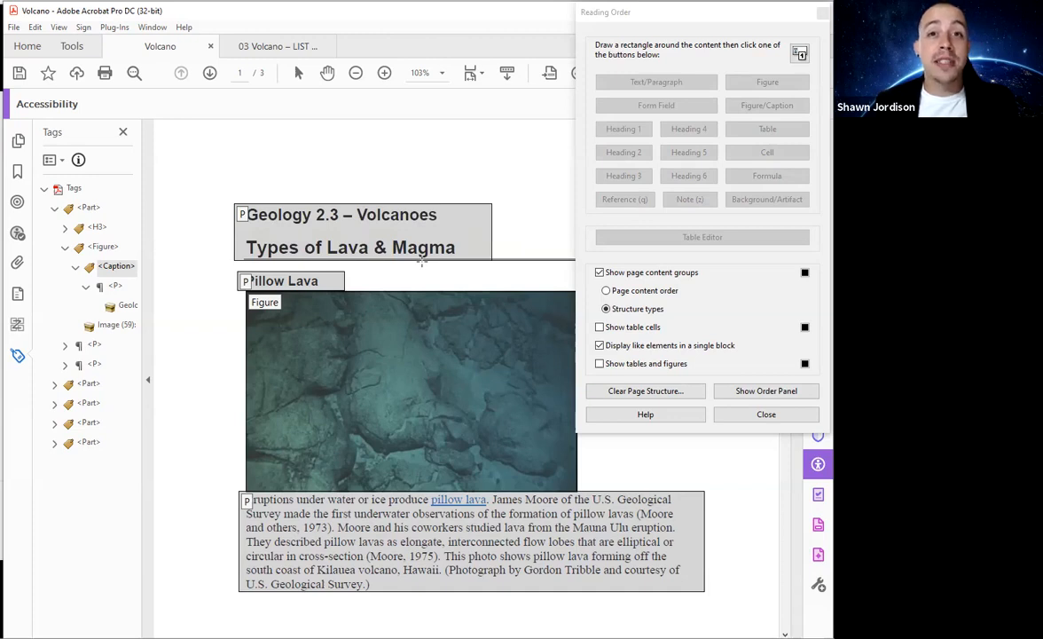
scroll(422, 257, up, 2)
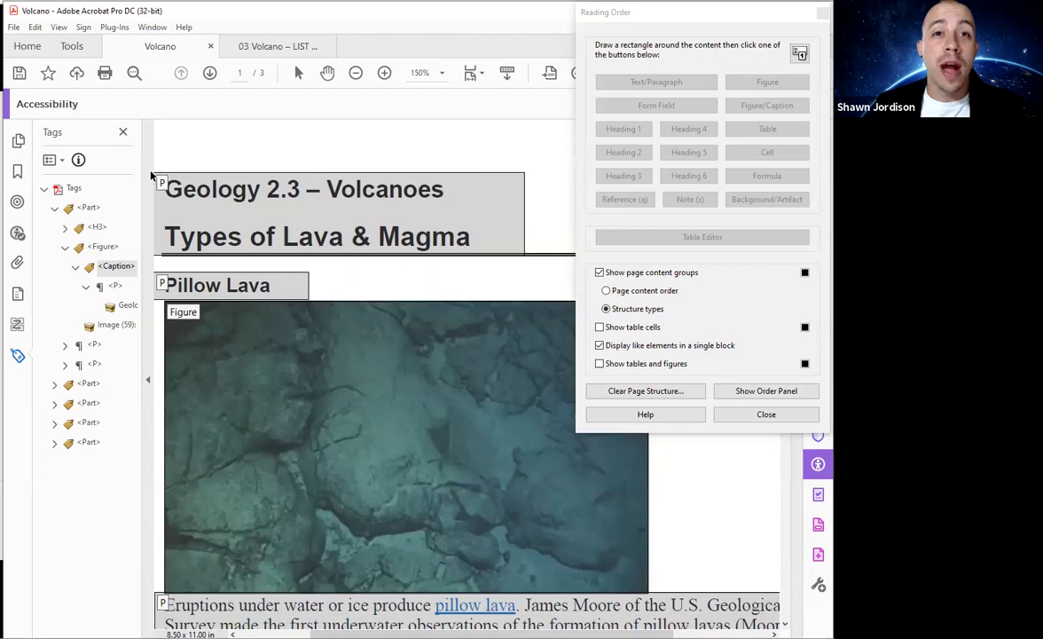
drag(160, 166, 420, 176)
drag(163, 165, 454, 198)
drag(157, 170, 443, 197)
drag(160, 161, 173, 171)
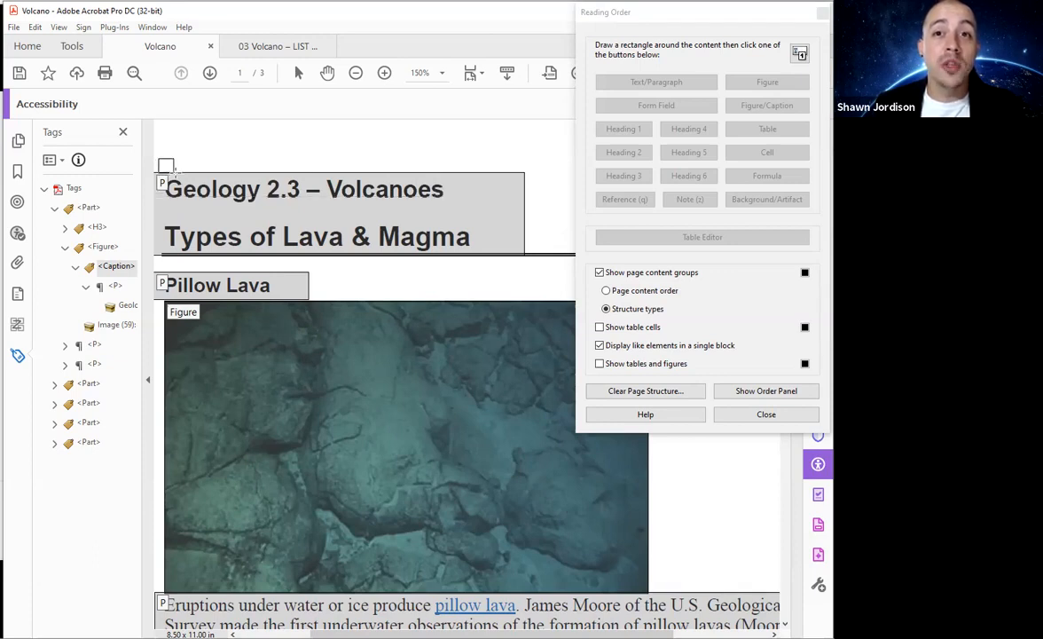
Step: Tag the title line "Geology 2.3 – Volcanoes" as Heading 1, widen the tag tree area, and select the new H1 tag
drag(173, 171, 441, 213)
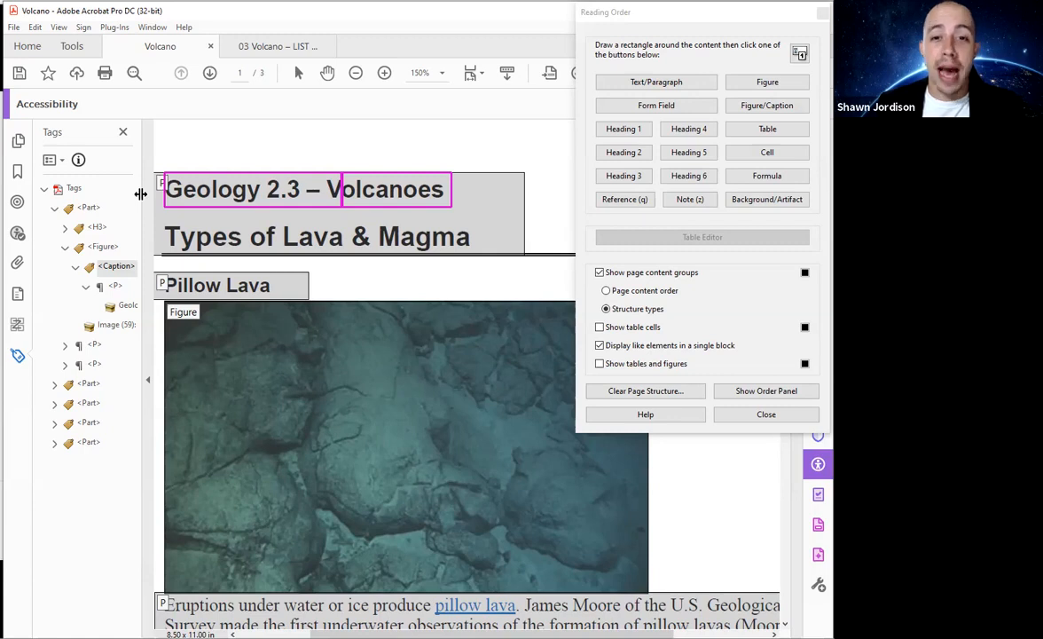
drag(140, 193, 180, 193)
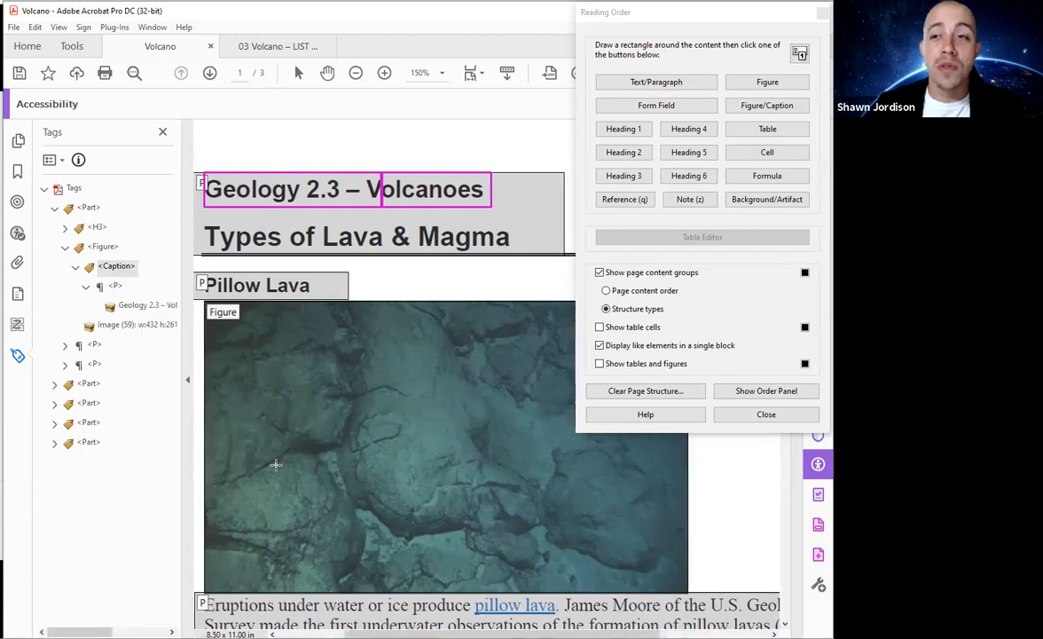
click(798, 53)
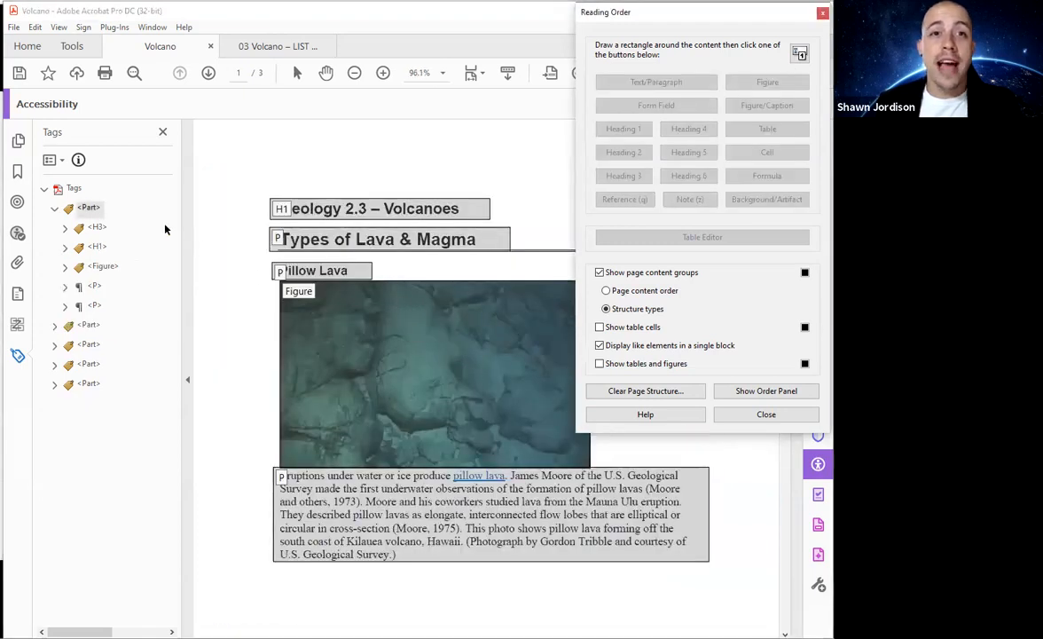
click(93, 246)
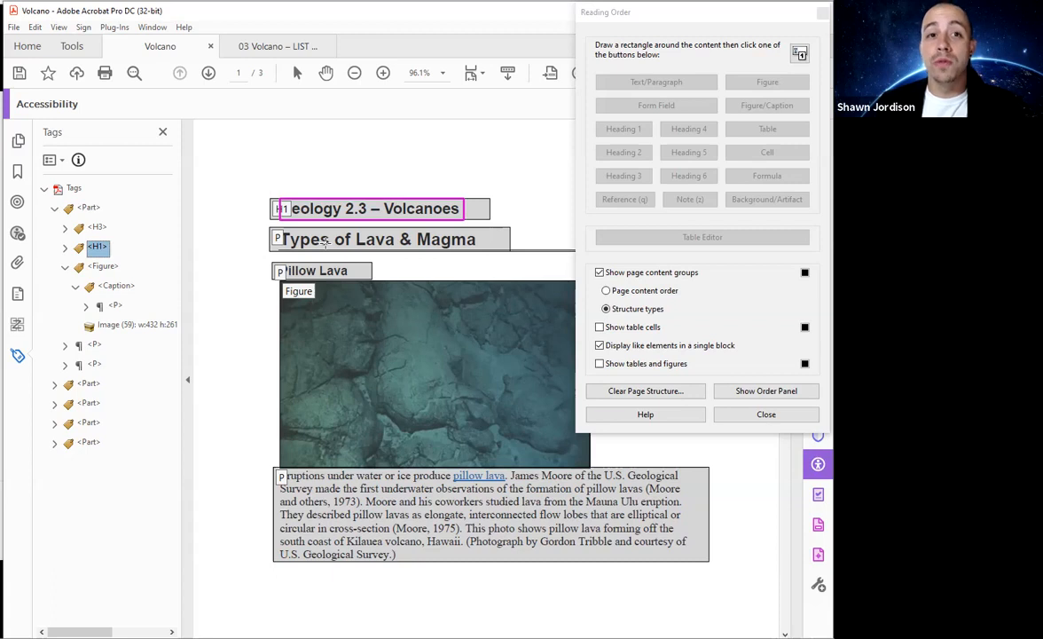
Step: Tag the "Types of Lava & Magma" line as Heading 2 and the "Pillow Lava" line as Heading 3
key(2)
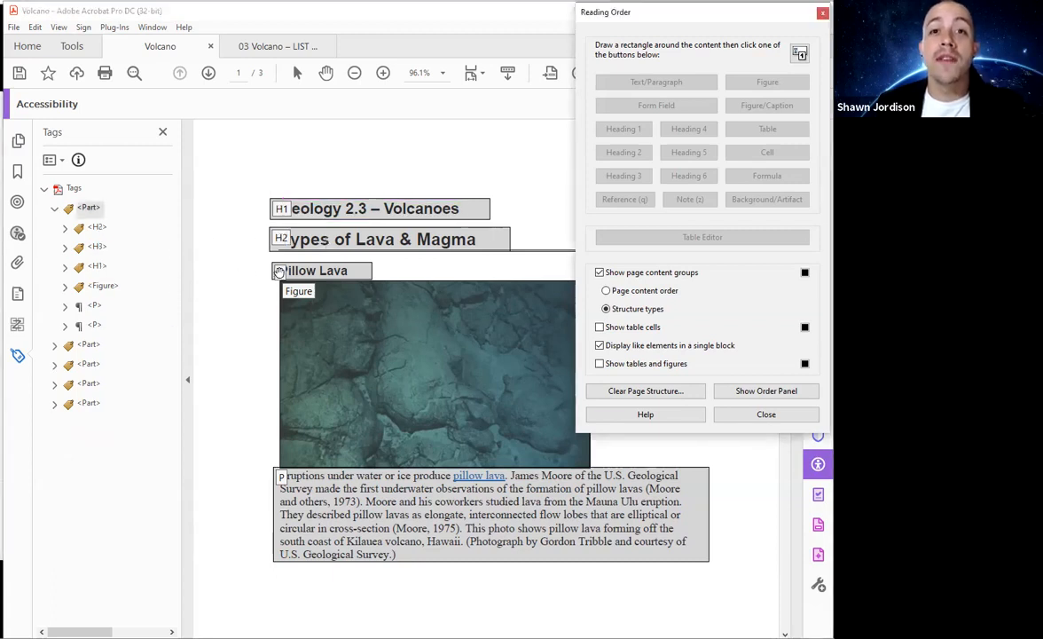
click(278, 271)
drag(257, 257, 392, 285)
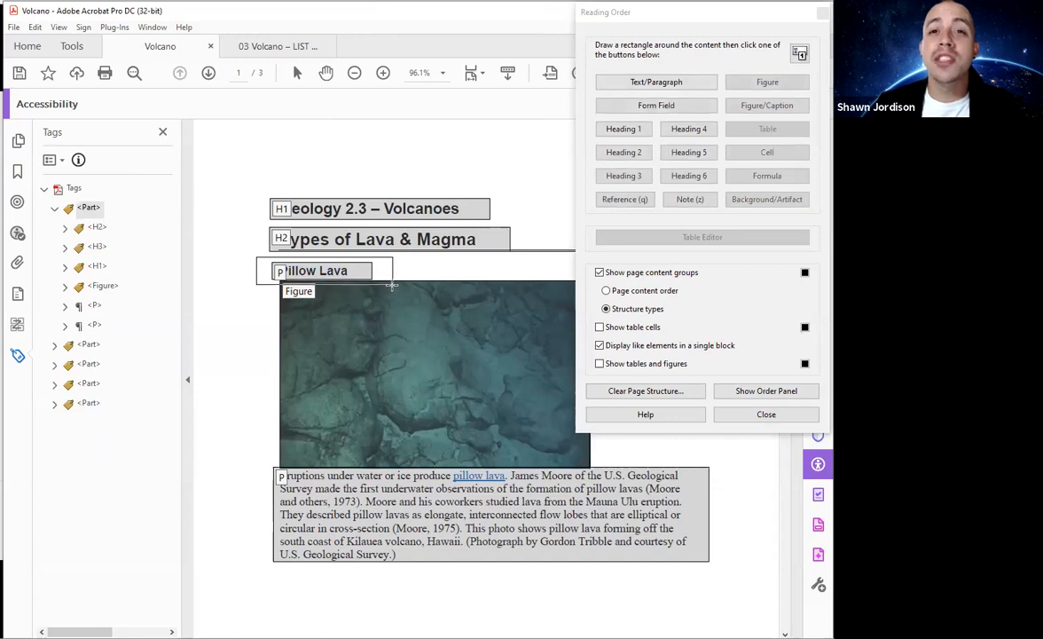
key(3)
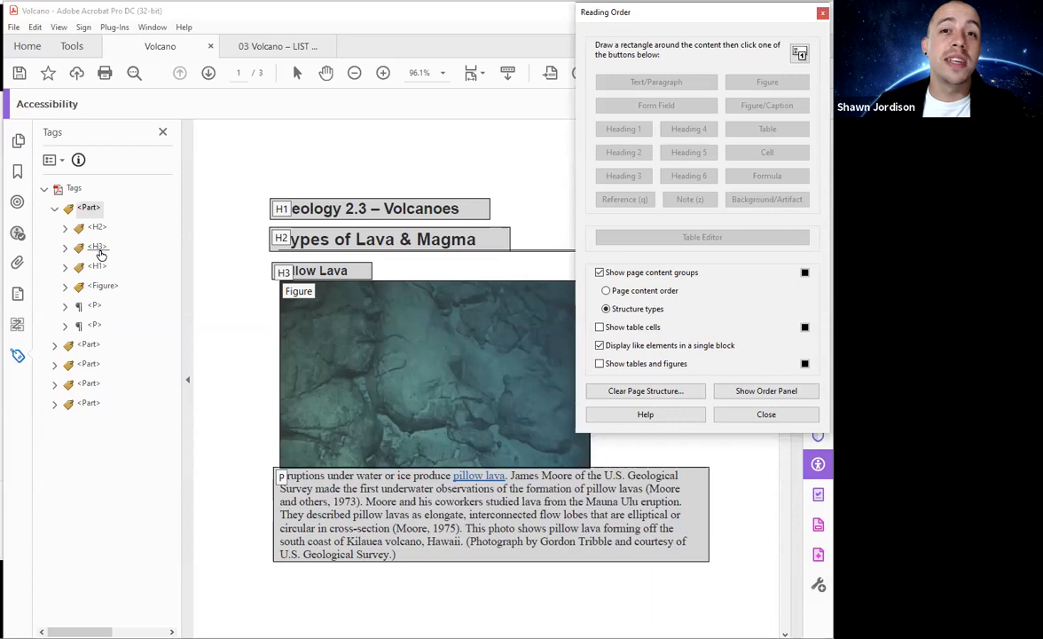
Step: Check which page content each of the first Part's H2, H3 and H1 tags holds and their order
click(98, 248)
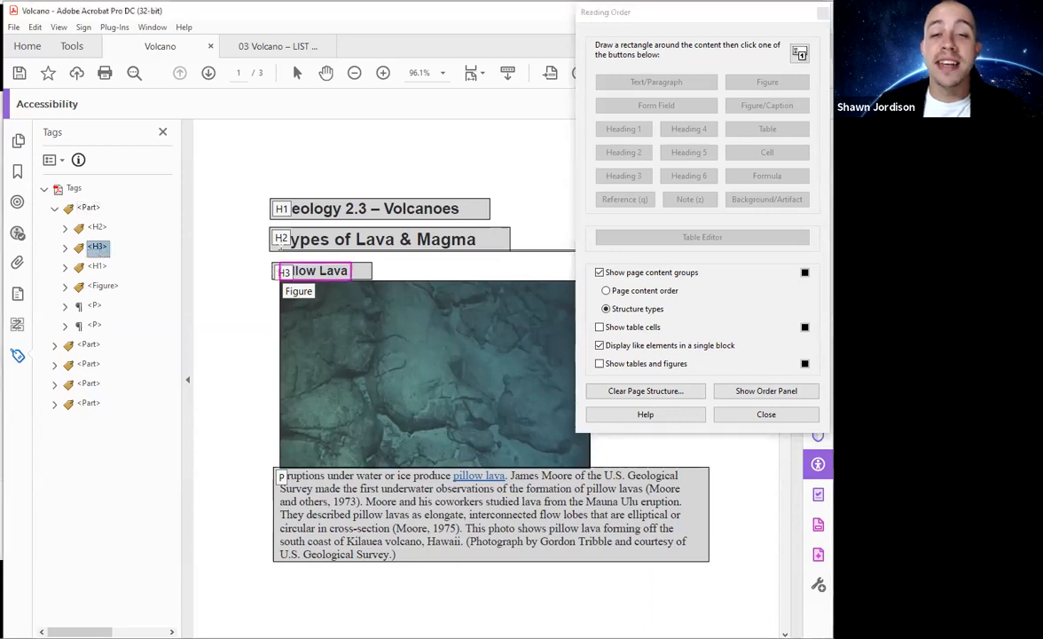
click(98, 229)
key(Down)
key(Down)
key(Up)
key(Up)
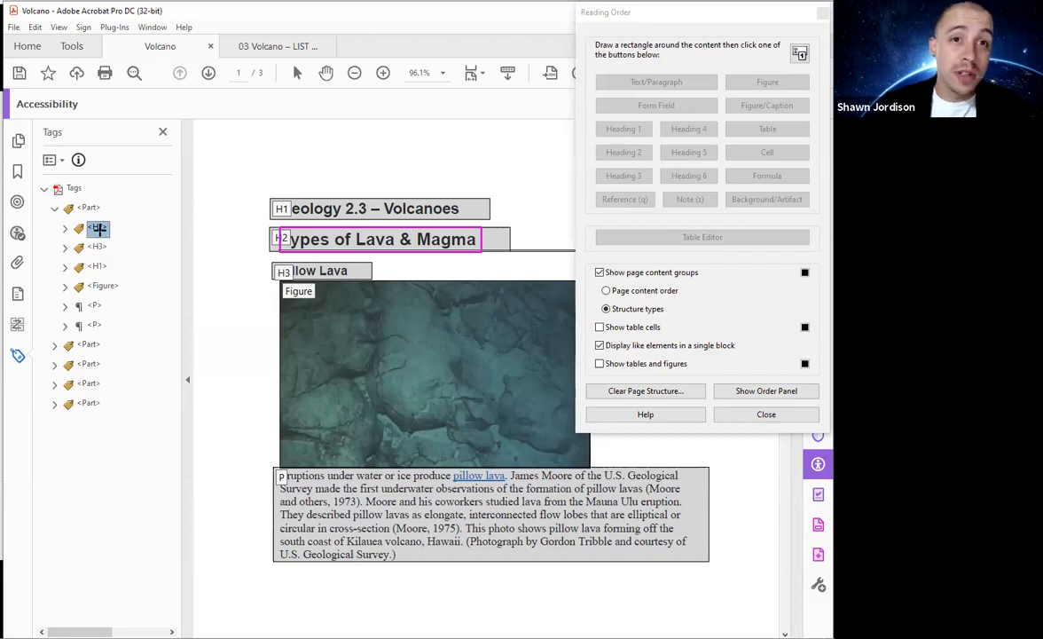
key(Down)
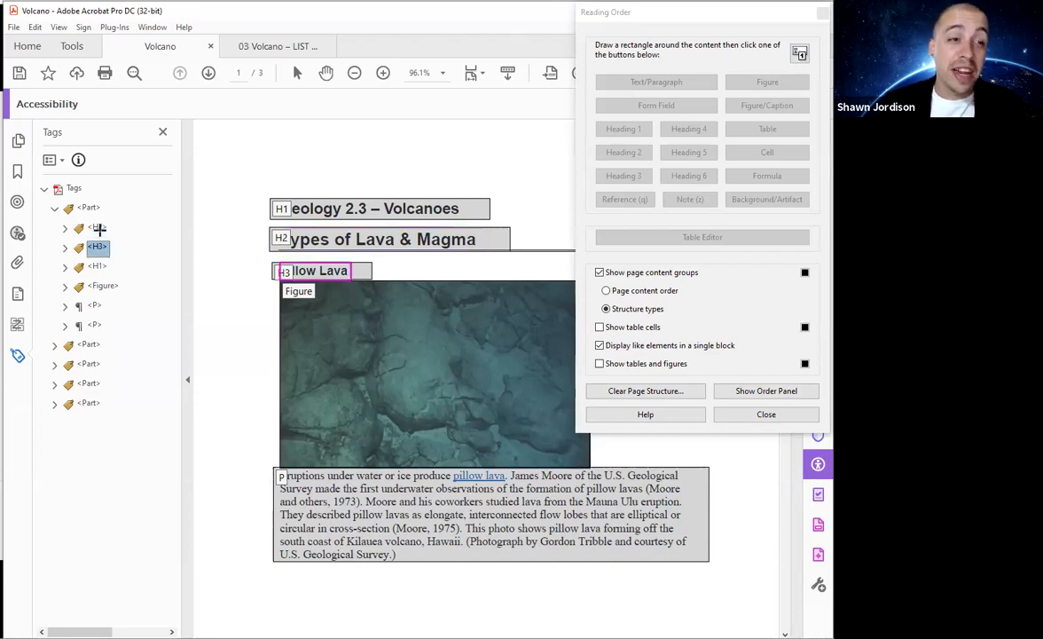
Step: Move the H2 and H3 tags together below the H1 tag in the first Part
click(98, 228)
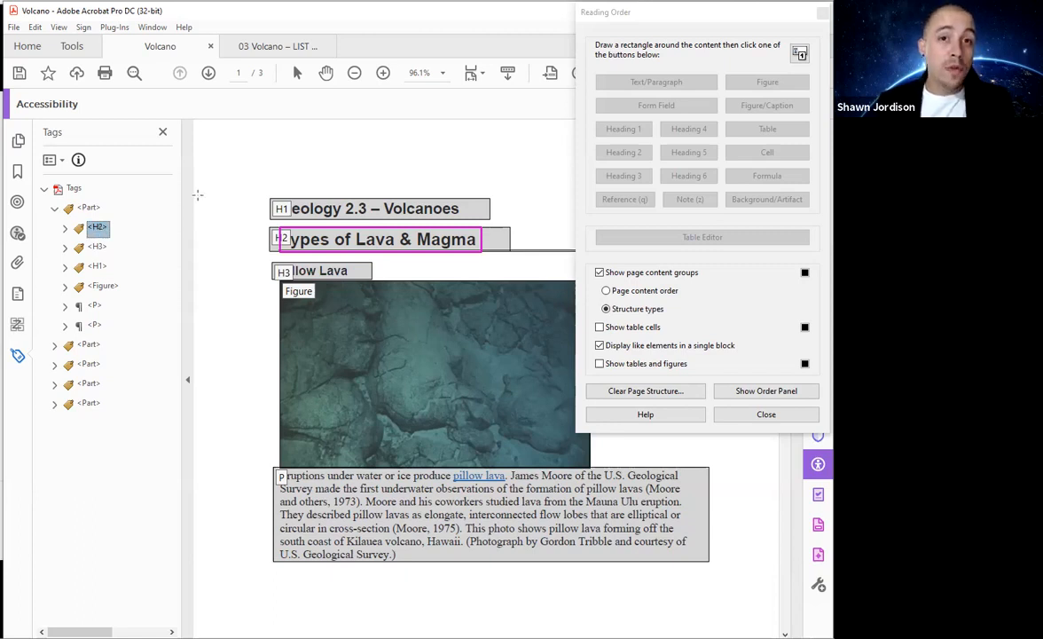
key(shift+Down)
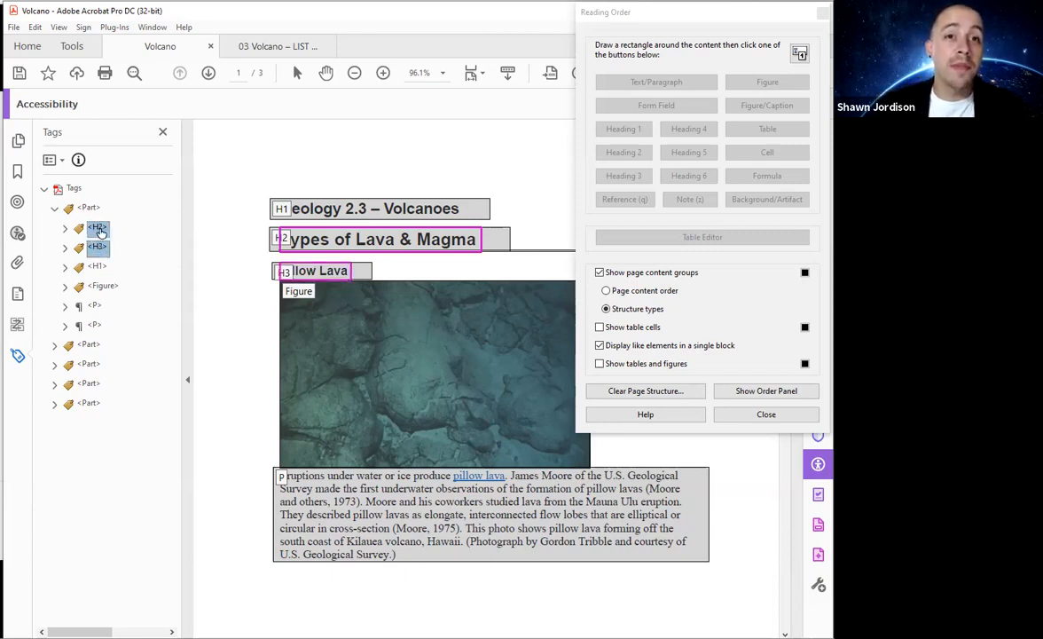
right_click(101, 231)
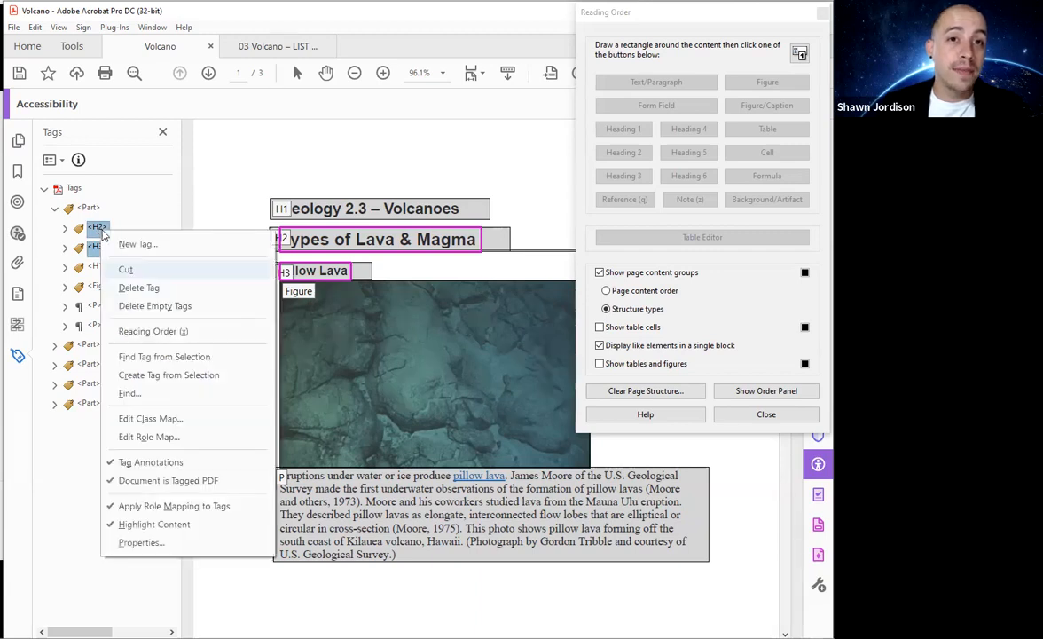
click(125, 269)
right_click(97, 266)
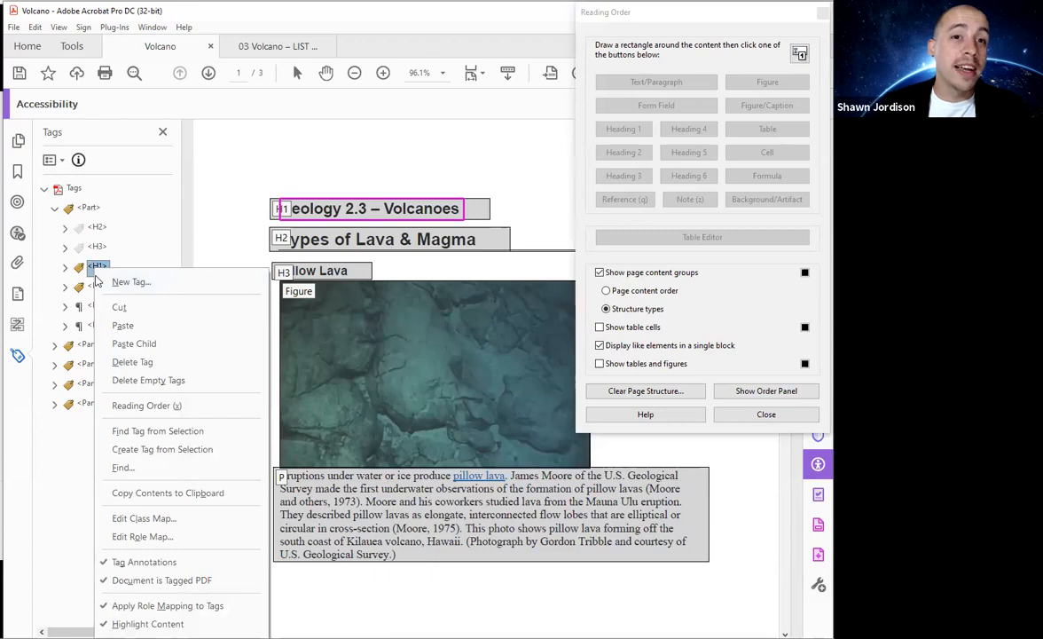
key(s)
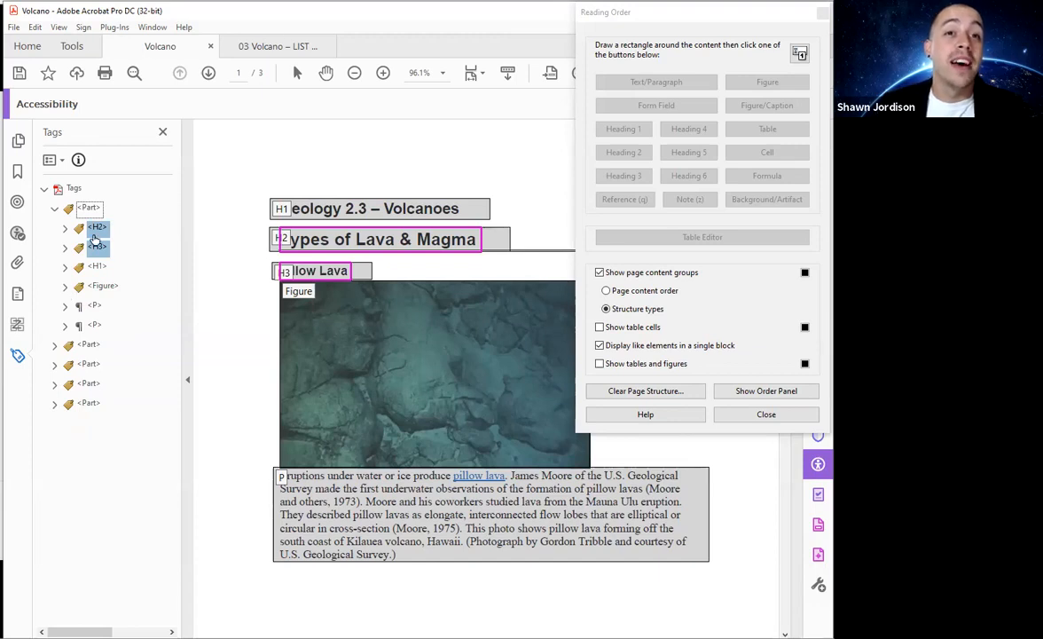
drag(95, 240, 102, 262)
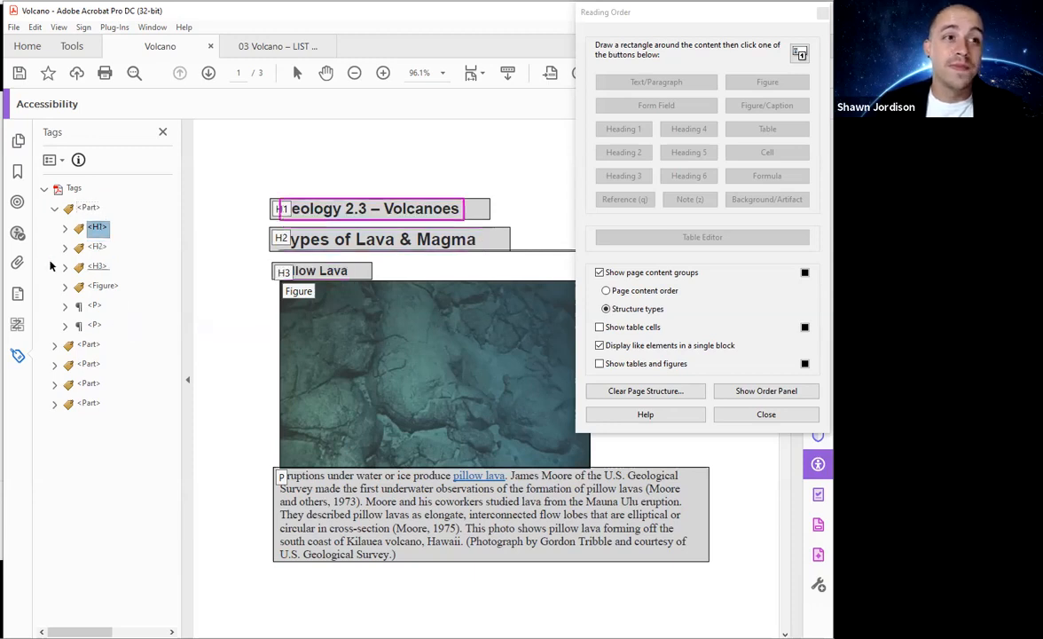
Step: Walk through the first Part from H1 to Figure, comparing the tag order and the H2 tag's content with the page
click(97, 249)
click(64, 248)
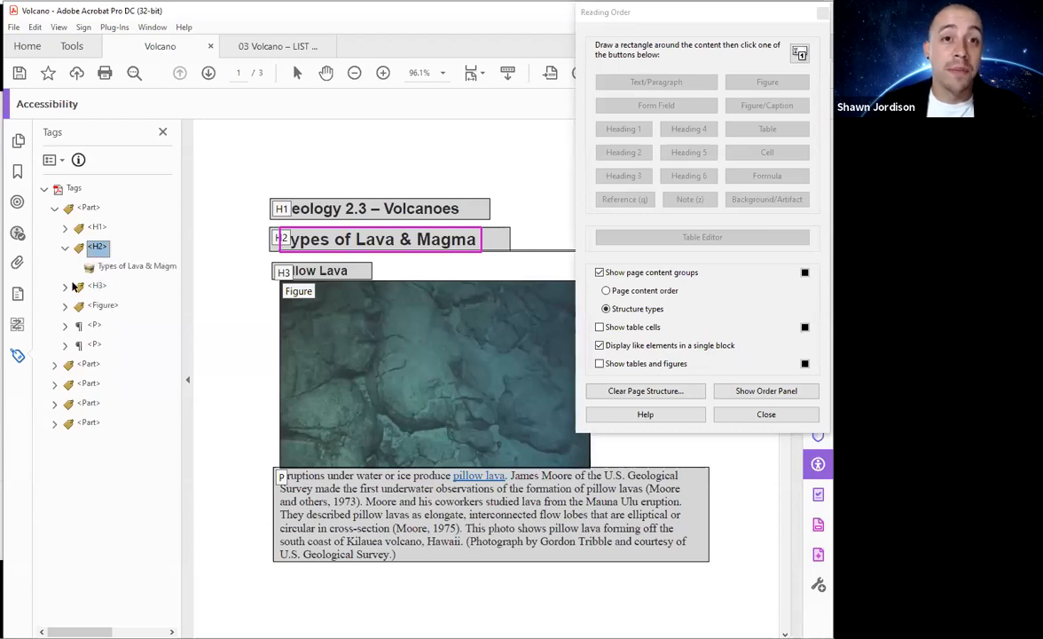
click(64, 248)
click(96, 227)
key(Down)
key(Down)
key(Down)
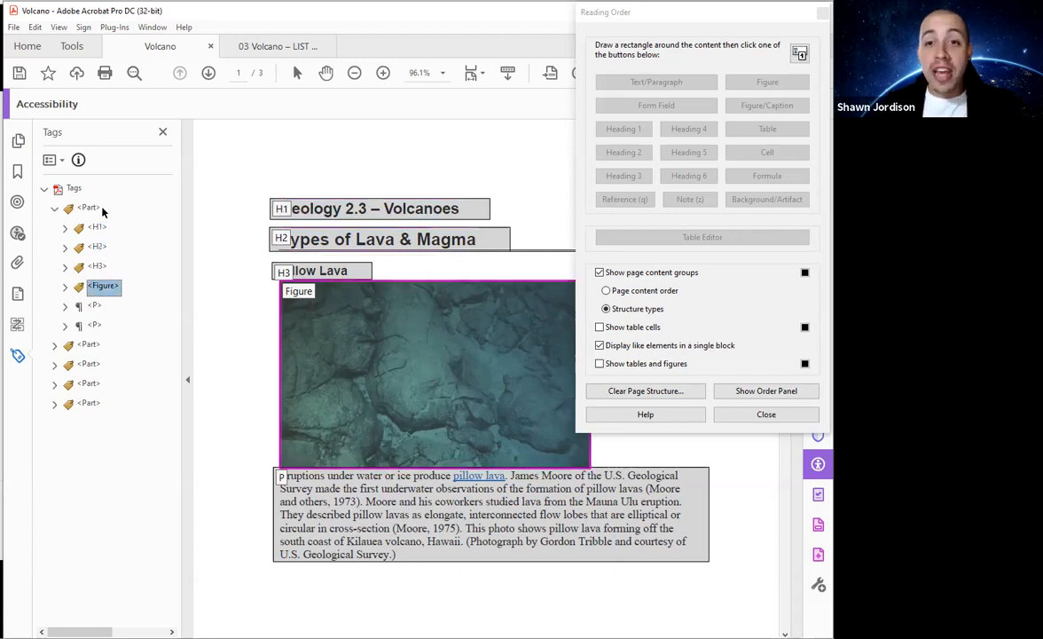
Step: Expand the first Part's two P tags and step through the text pieces and StyleSpan they hold
key(Down)
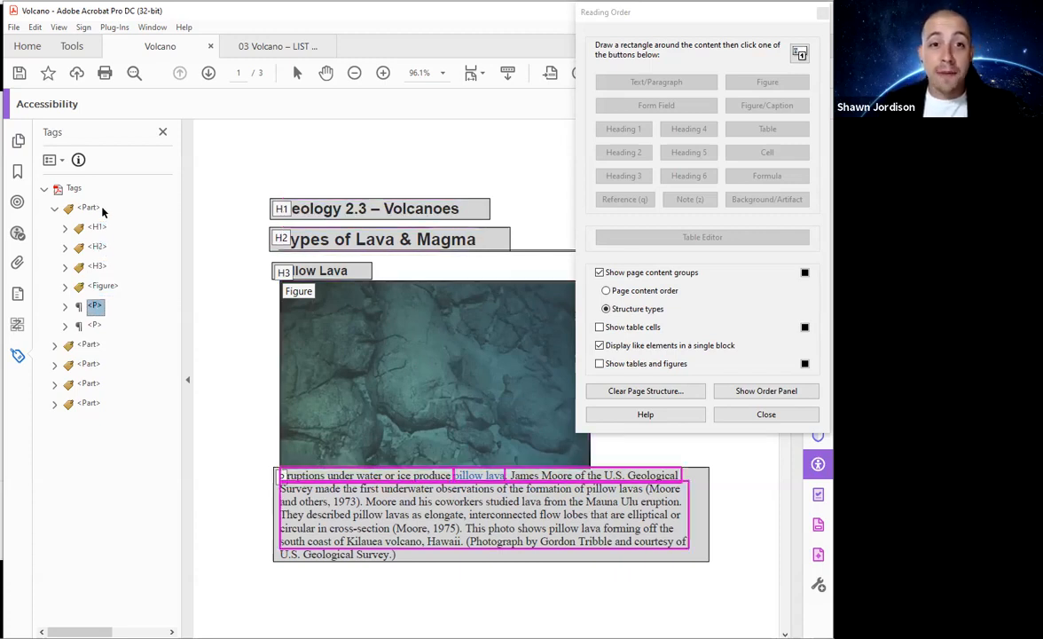
key(Right)
key(Down)
key(Down)
key(Right)
key(Down)
key(Down)
key(Down)
key(Right)
key(Down)
key(Down)
key(Up)
key(Up)
key(Up)
key(Up)
key(Up)
key(Up)
key(Up)
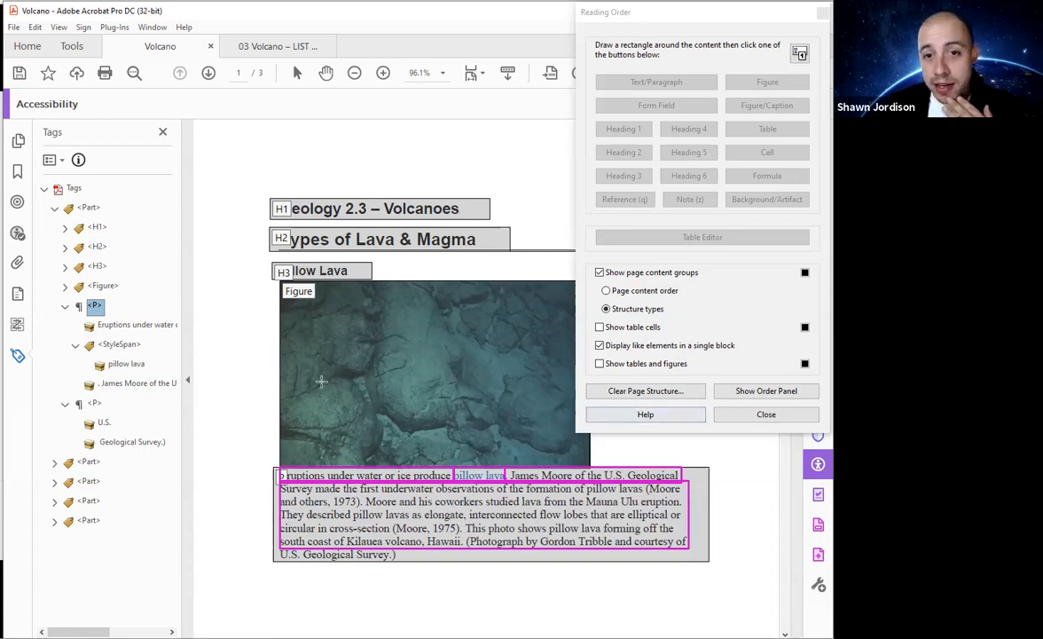
key(Up)
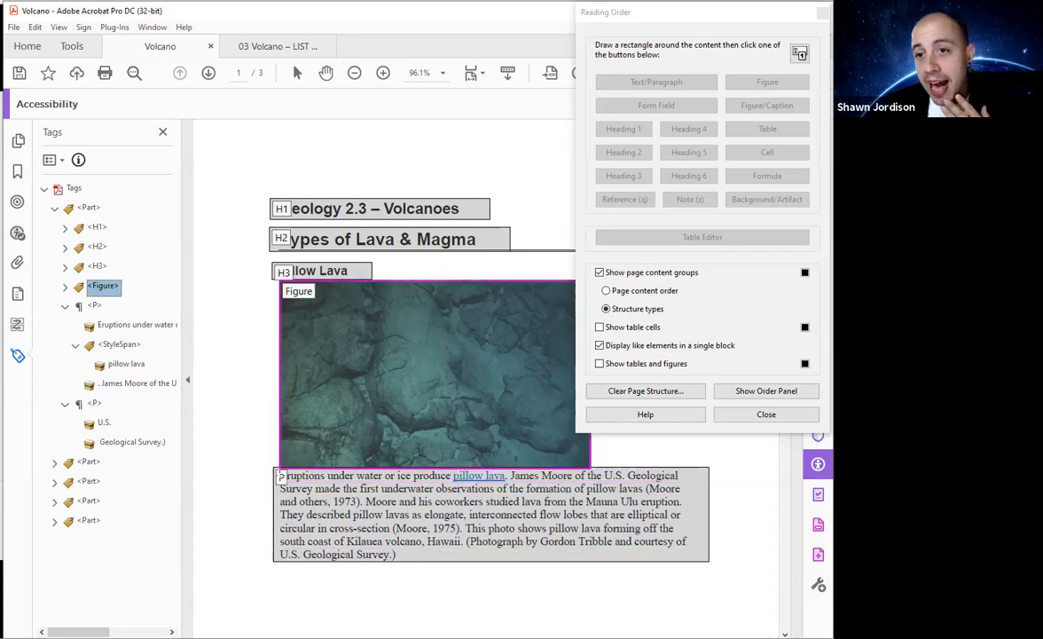
Step: Hide the page content groups, examine the selected text pieces of the paragraph under the picture, and show the groups again
click(600, 273)
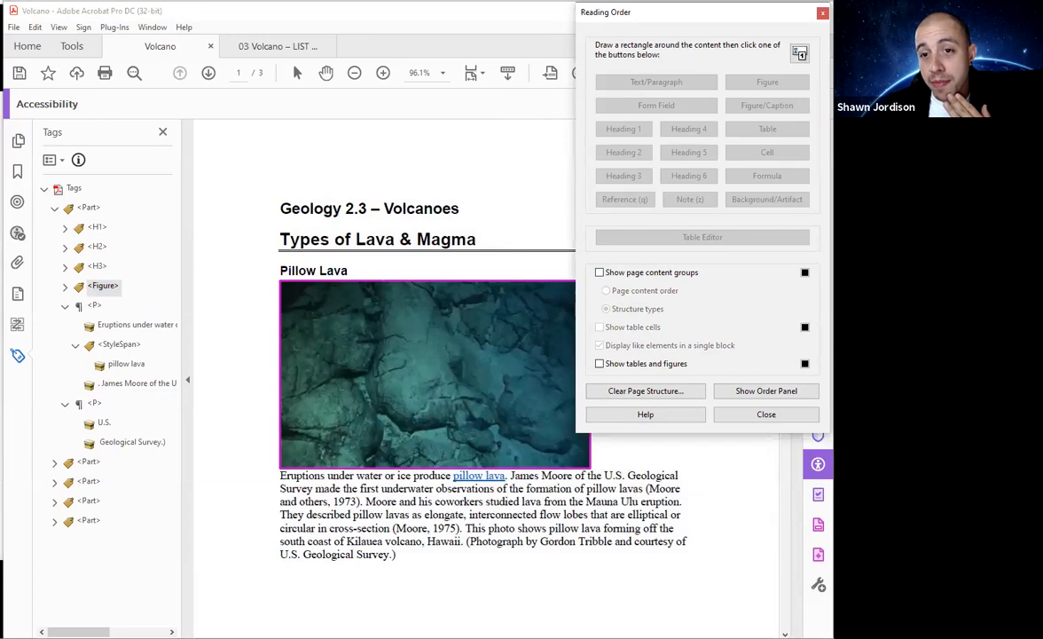
click(465, 476)
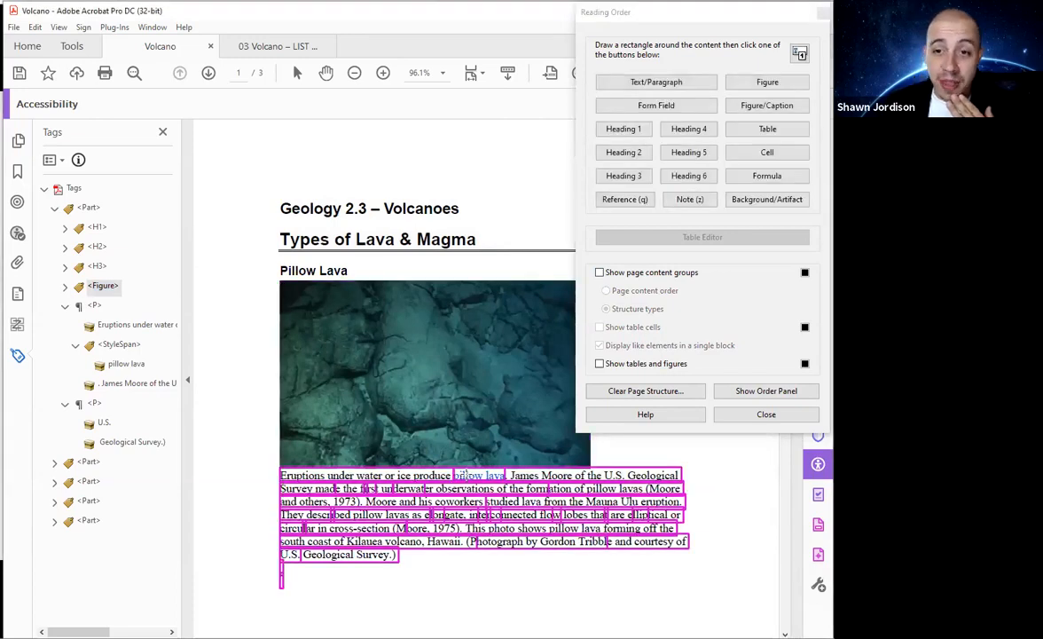
click(449, 570)
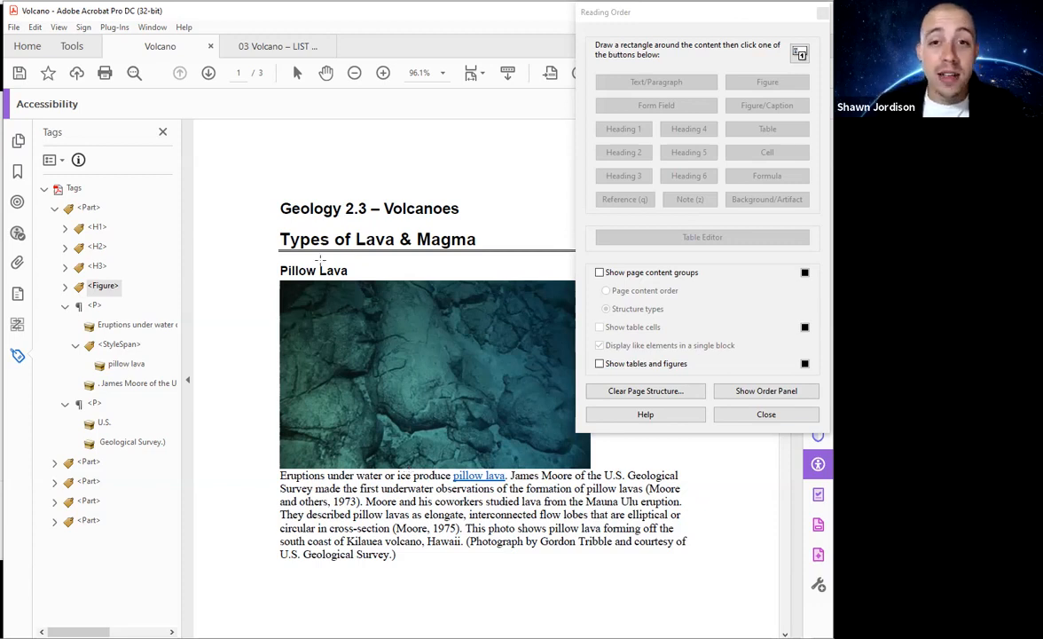
click(597, 273)
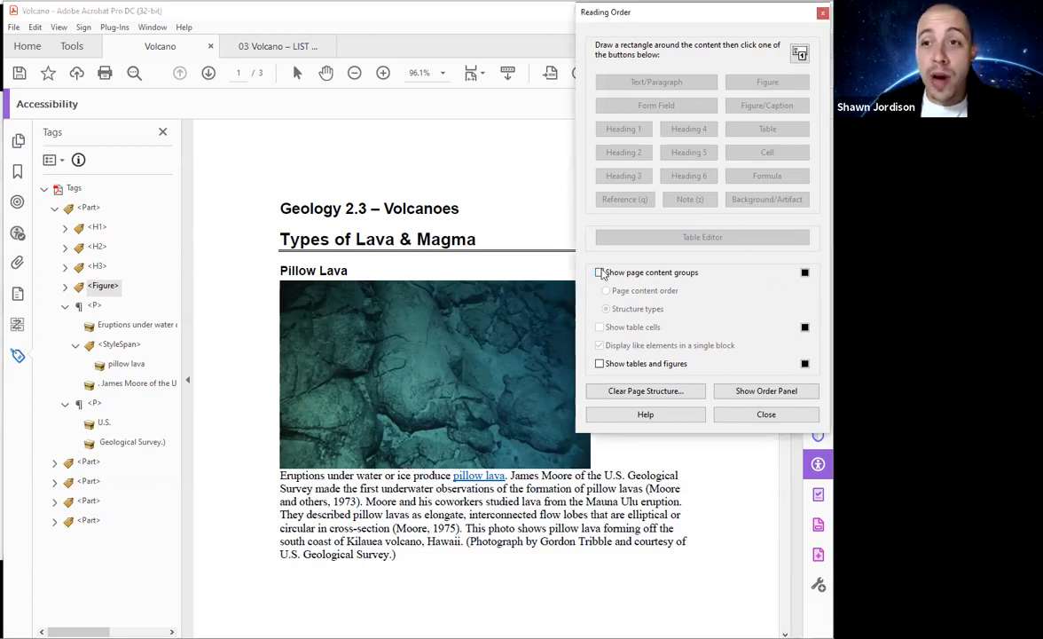
click(600, 273)
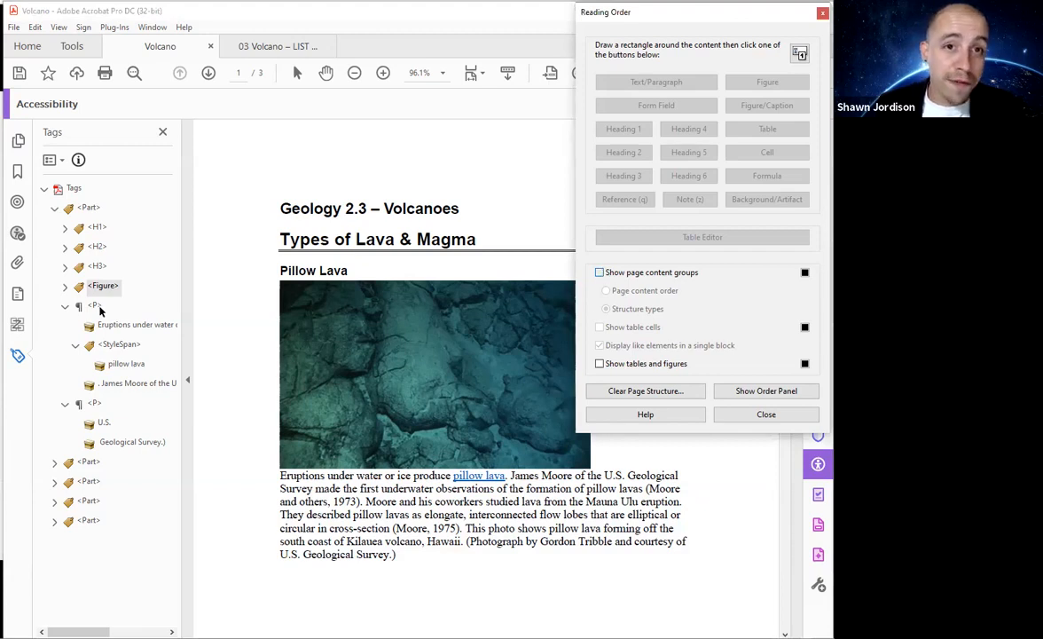
Step: Move the "U.S." and "Geological Survey.)" content from the second P tag into the first and delete the emptied P tag
click(97, 305)
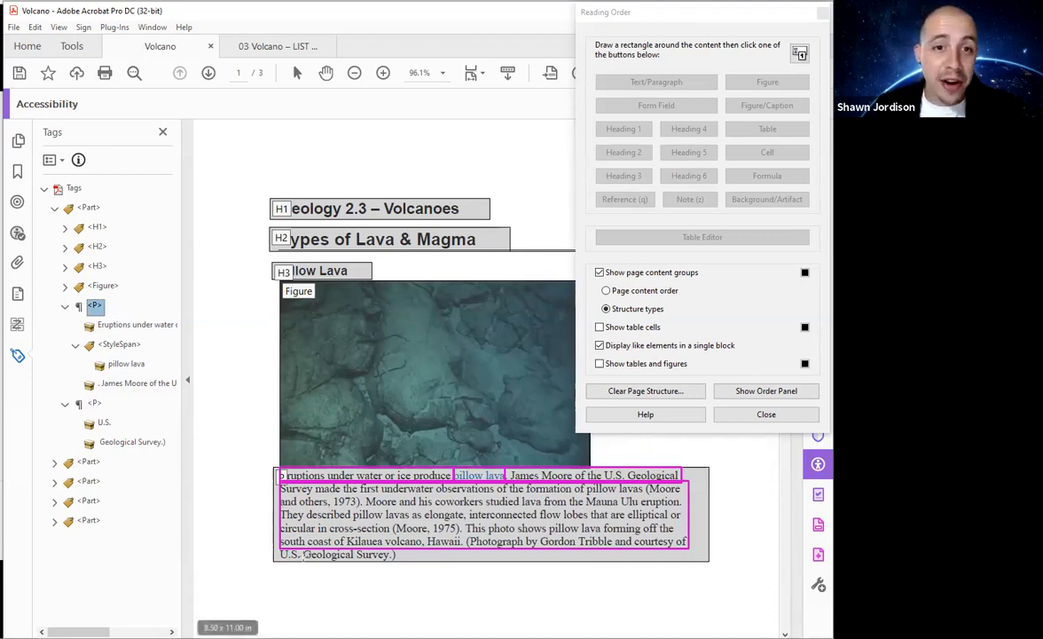
click(103, 422)
shift+click(123, 444)
drag(123, 443, 117, 385)
click(95, 443)
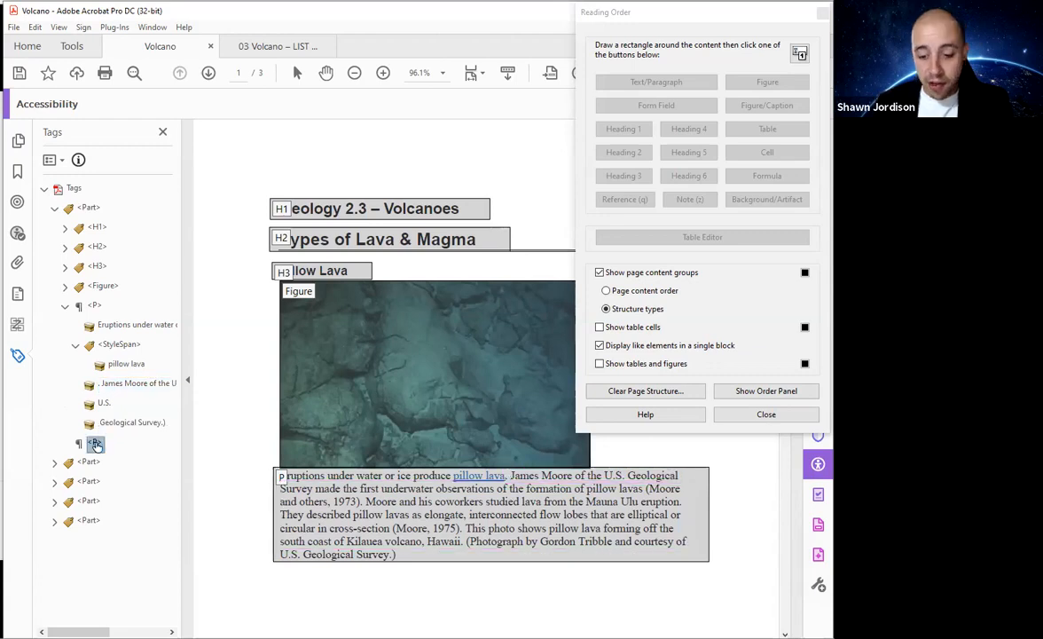
key(Delete)
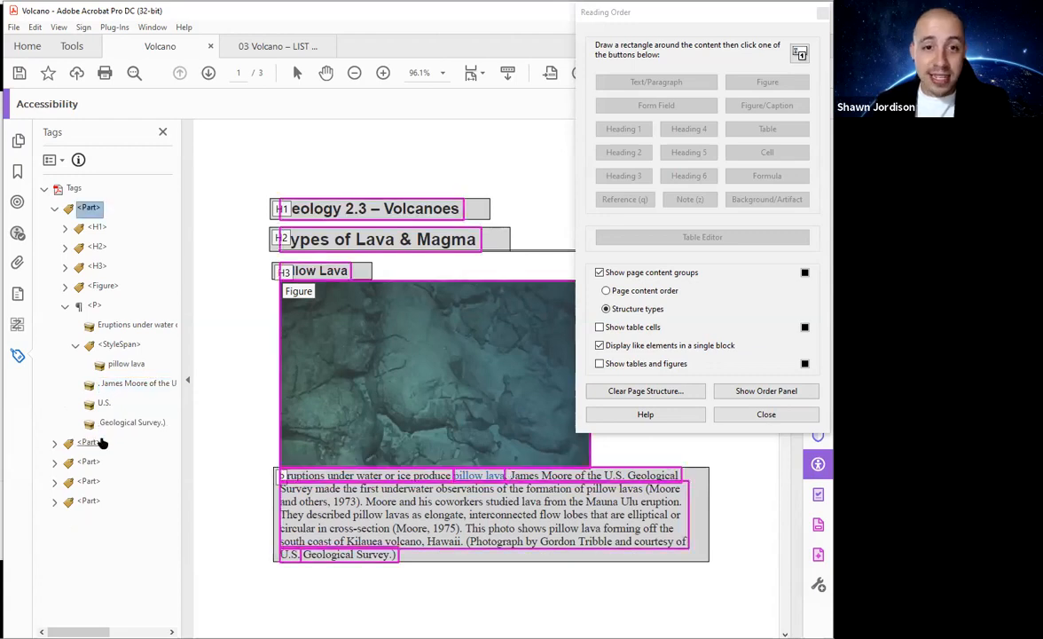
Step: Check the merged P tag's content on the page and select the StyleSpan tag around "pillow lava"
click(94, 305)
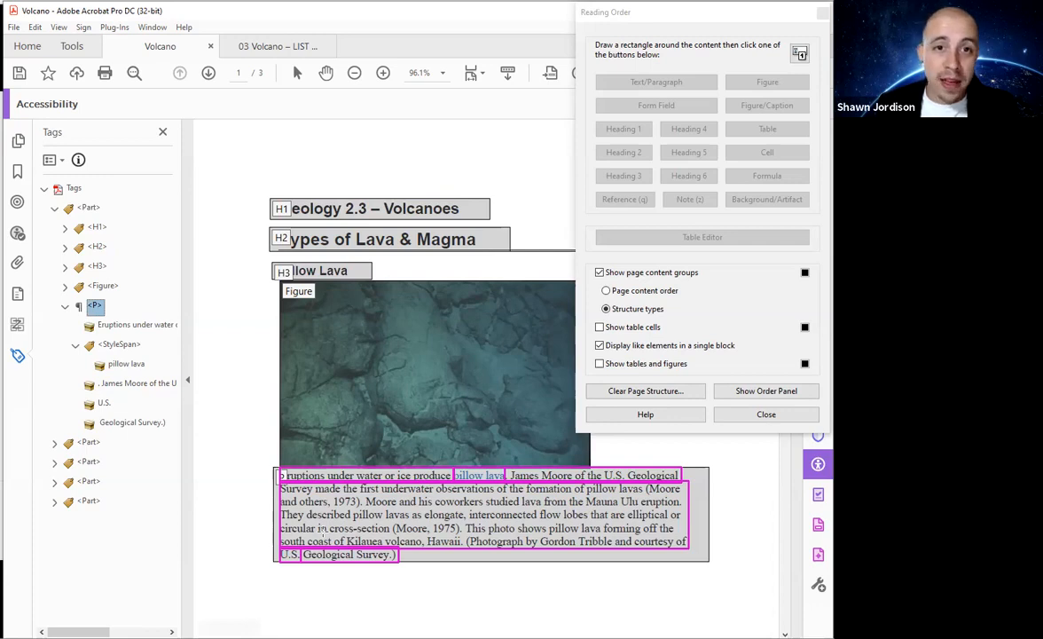
click(110, 345)
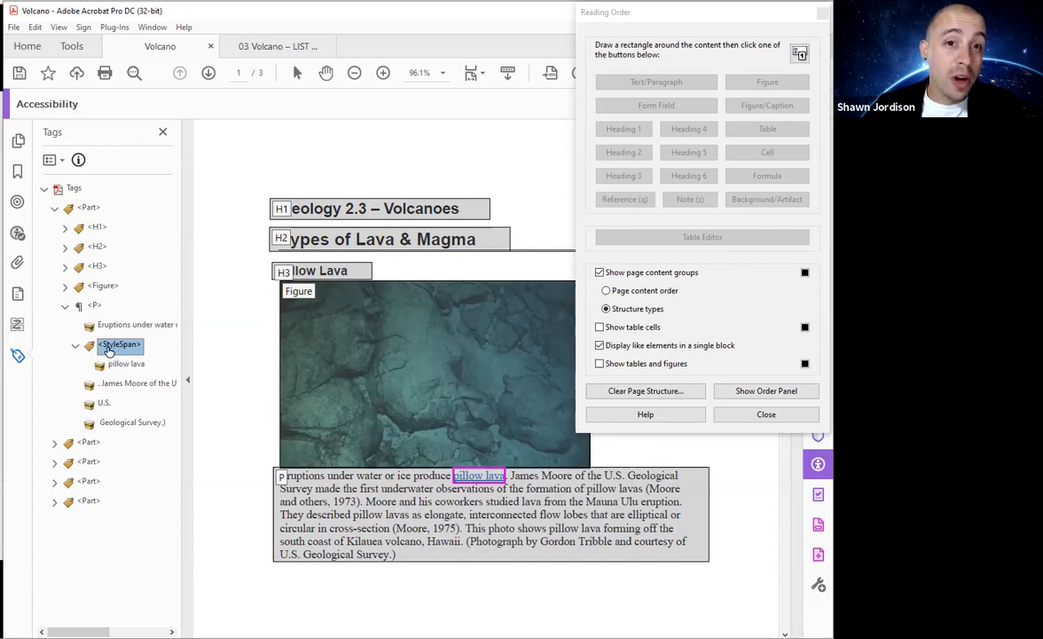
Step: Step through the text pieces and the StyleSpan inside the merged P tag to check their order on the page
click(111, 326)
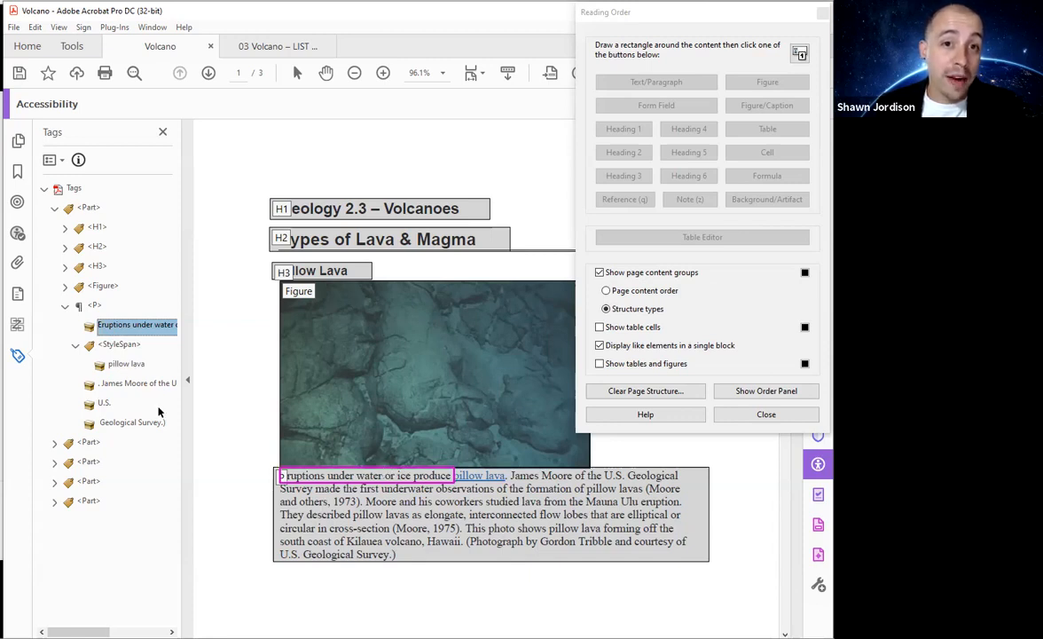
click(117, 345)
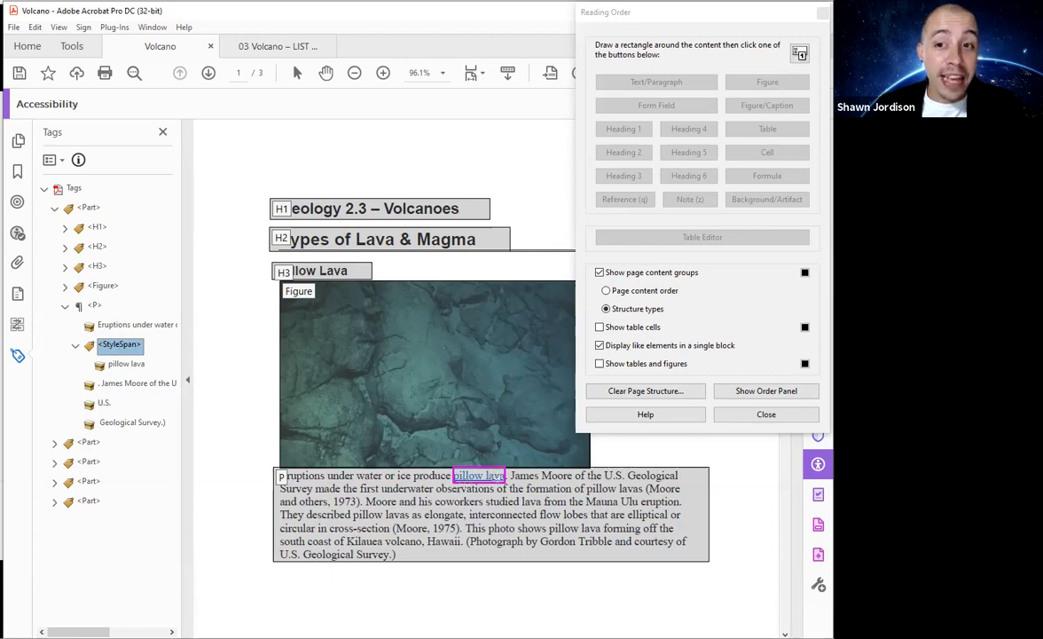
click(111, 386)
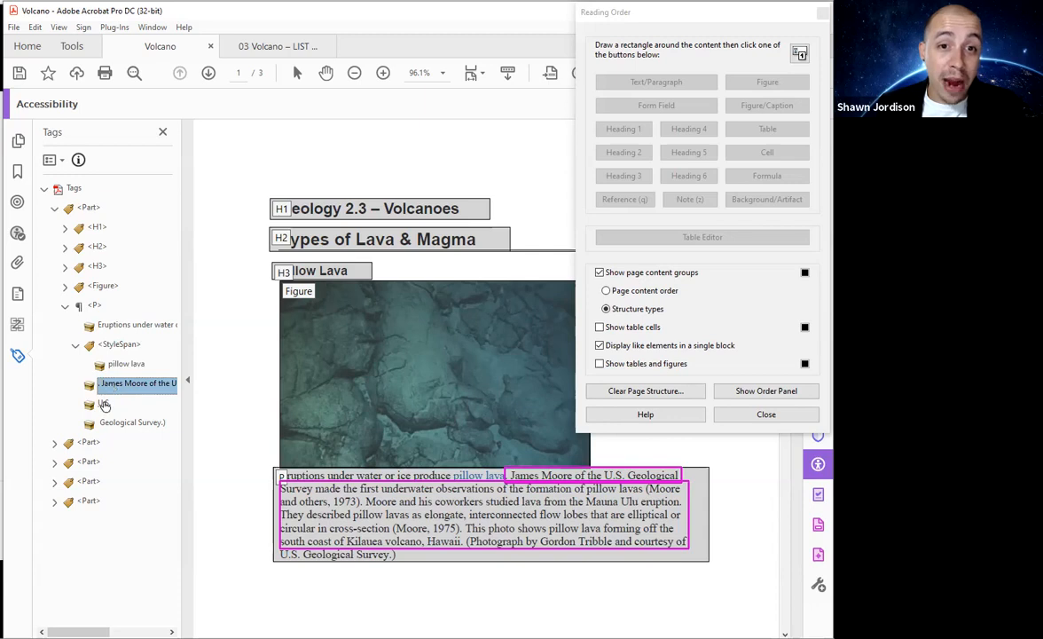
click(104, 404)
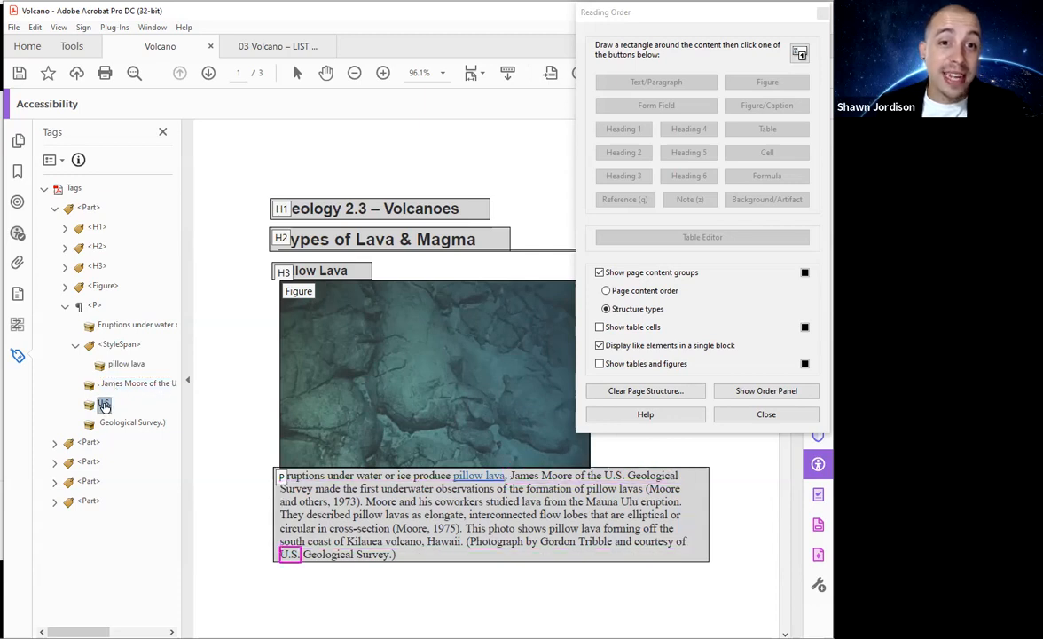
click(103, 384)
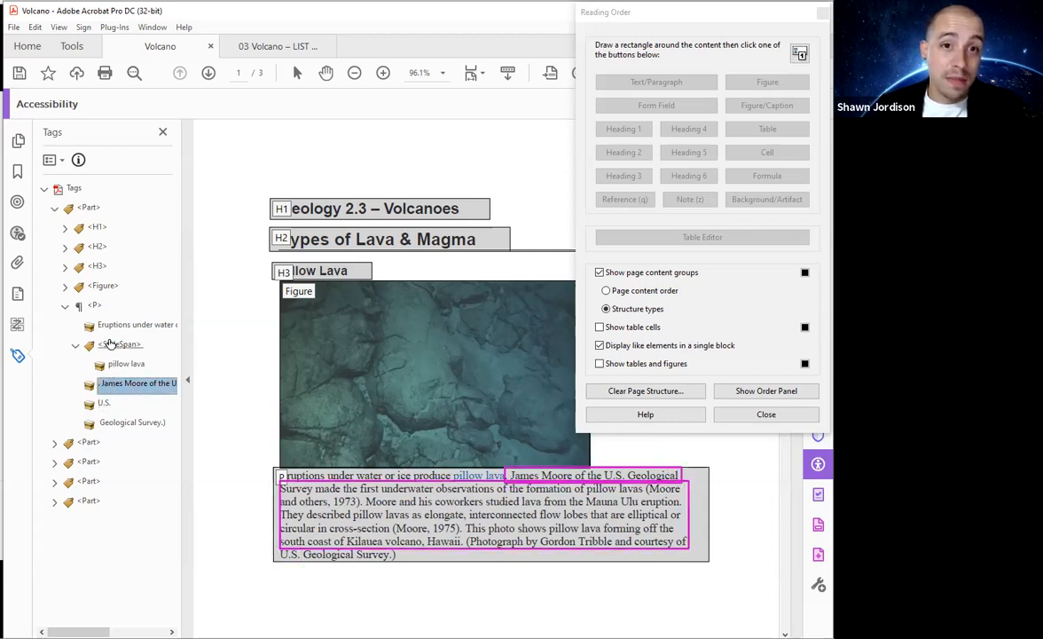
Step: Change the type of the StyleSpan tag around "pillow lava" to Link
click(113, 345)
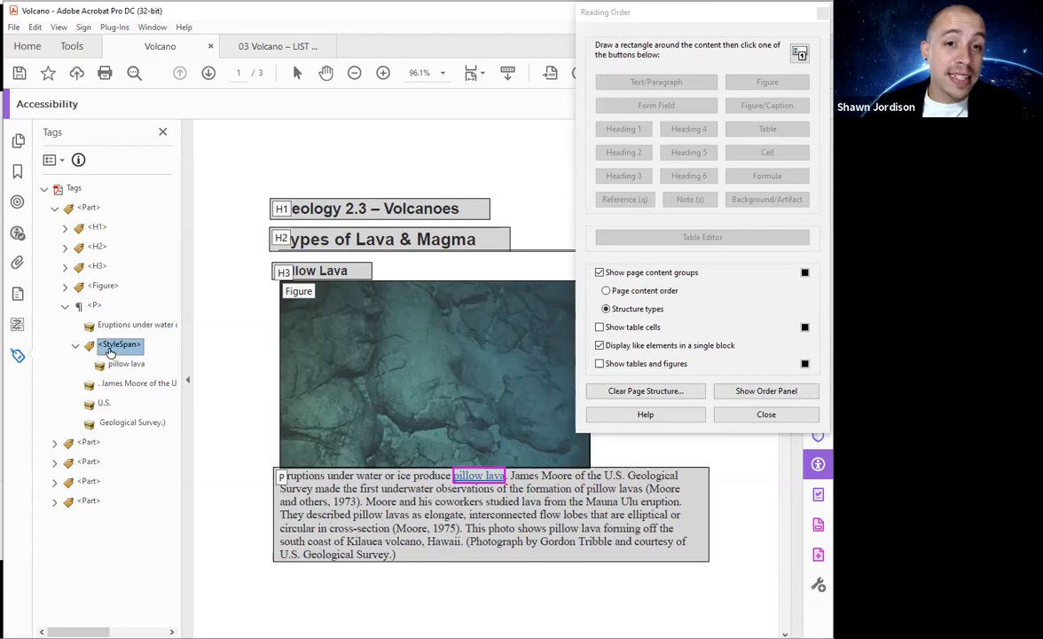
right_click(111, 352)
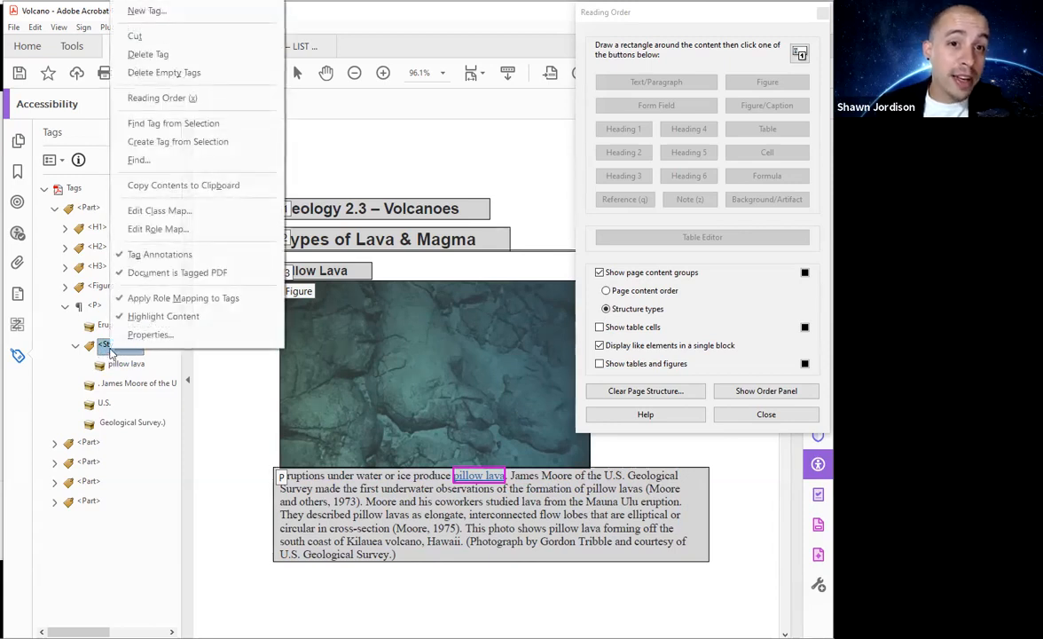
click(149, 334)
text(Link)
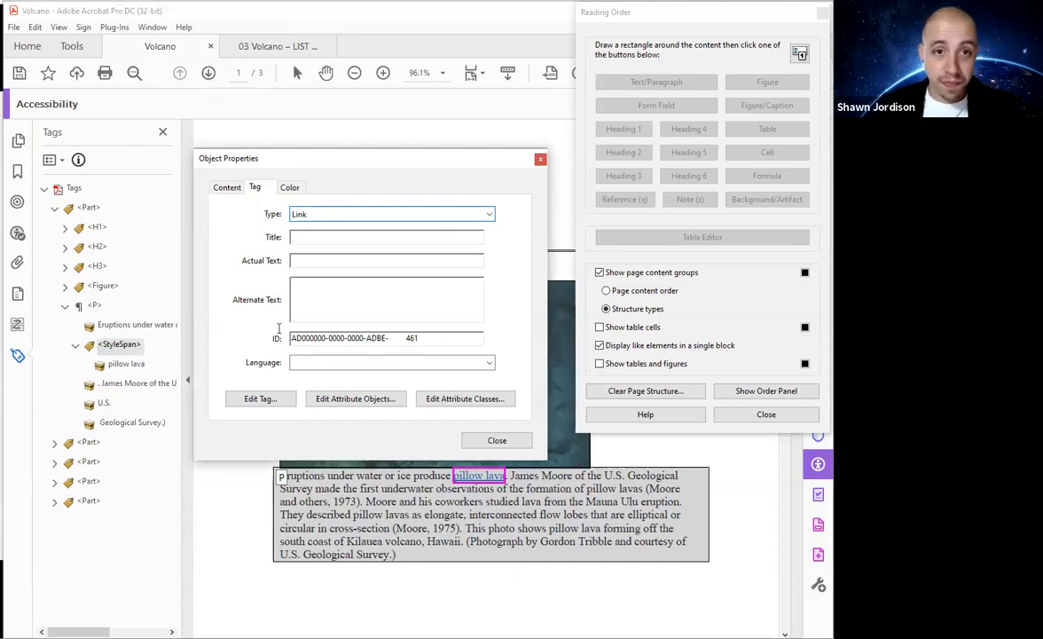
key(Return)
click(126, 363)
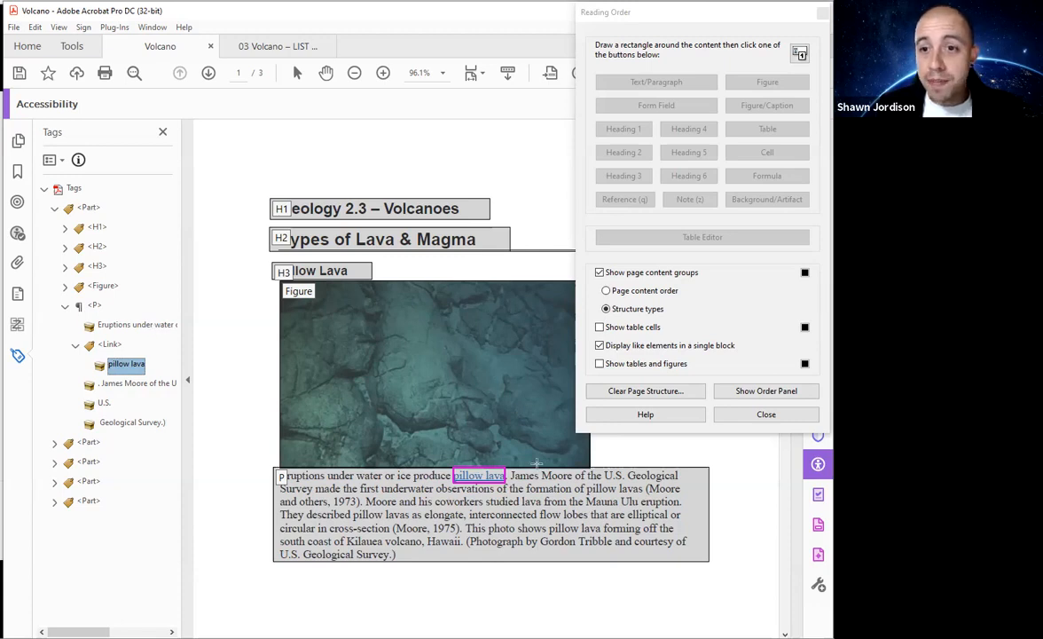
click(781, 414)
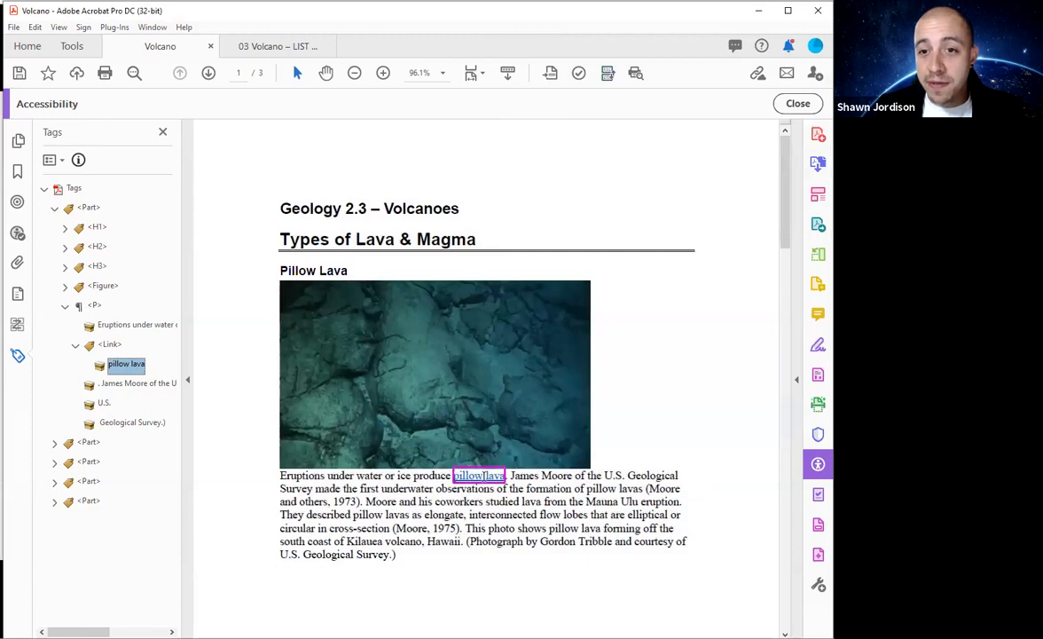
drag(507, 477, 454, 477)
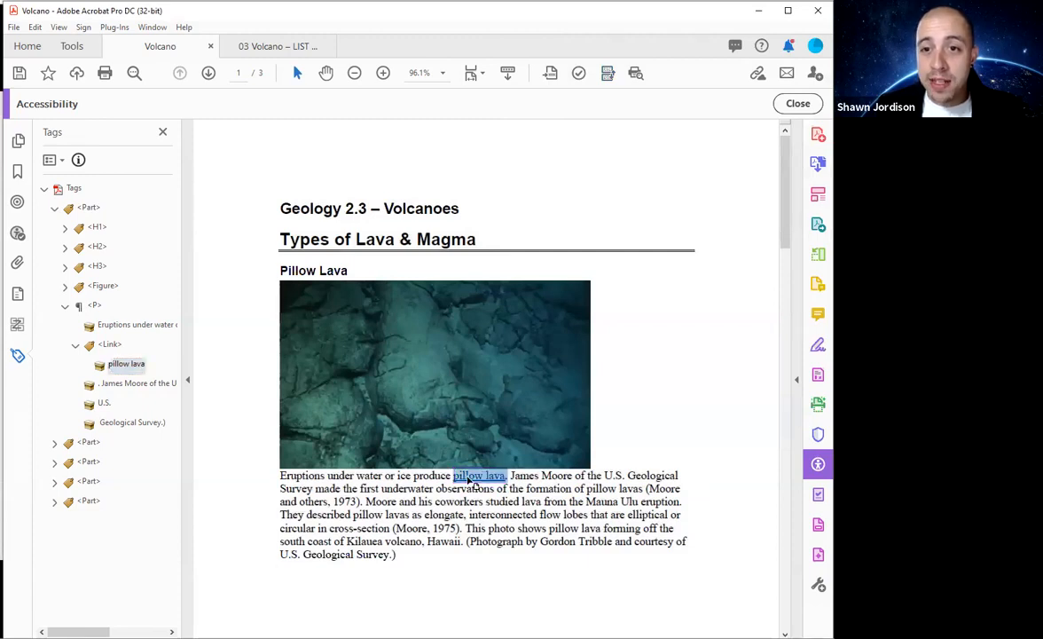
right_click(471, 479)
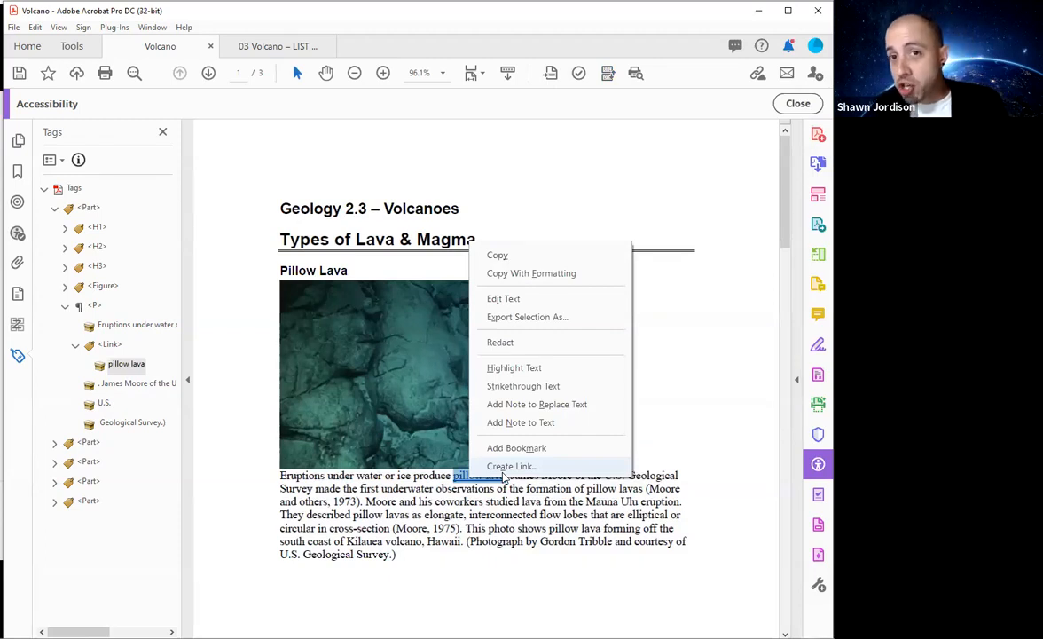
click(503, 473)
text(www.)
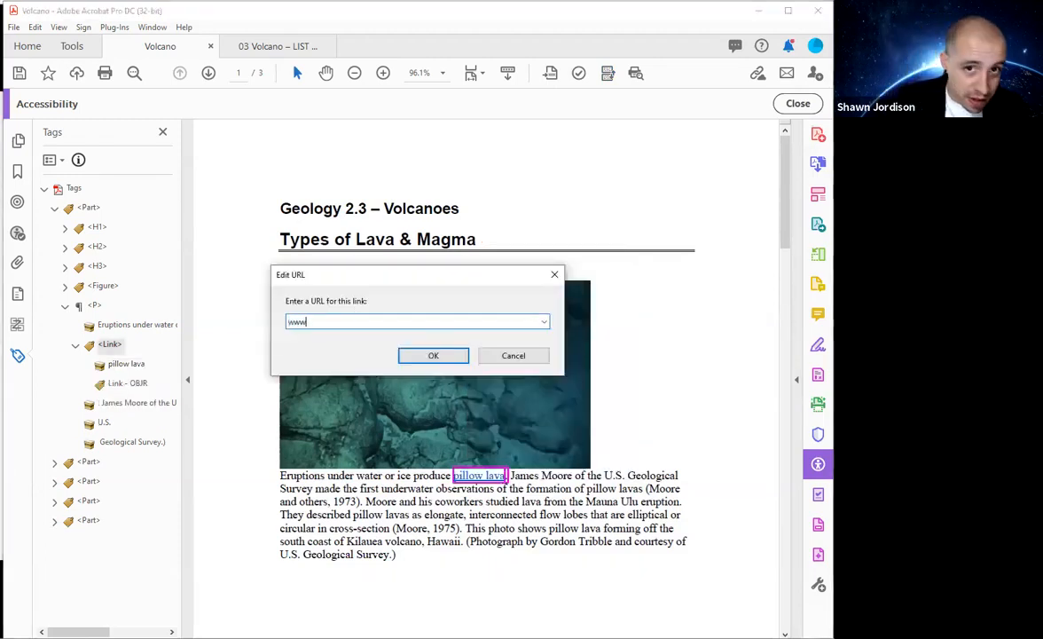
text(google.com)
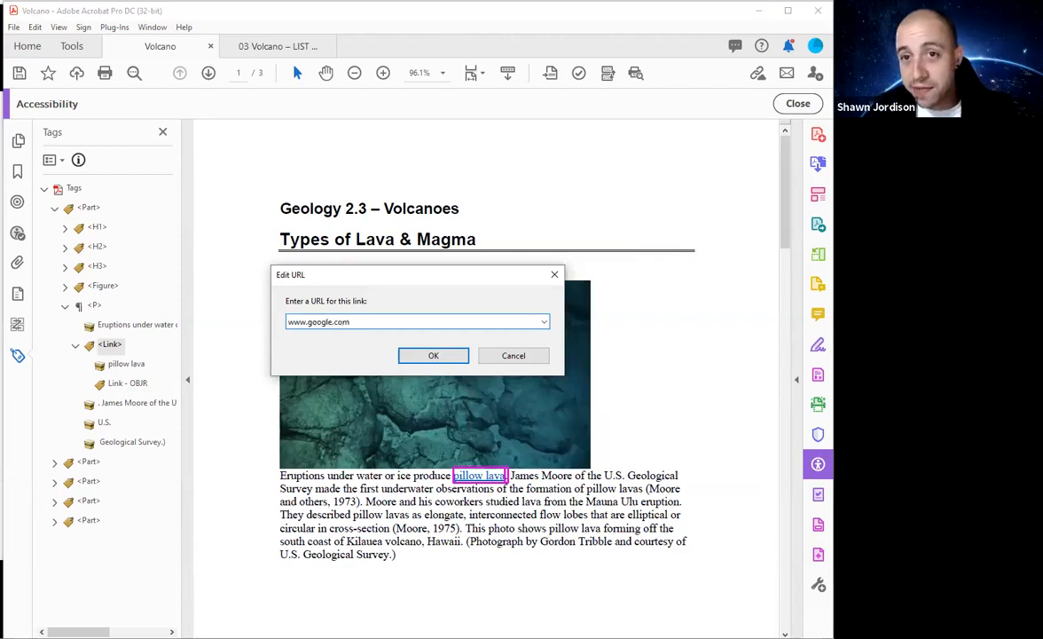
key(Return)
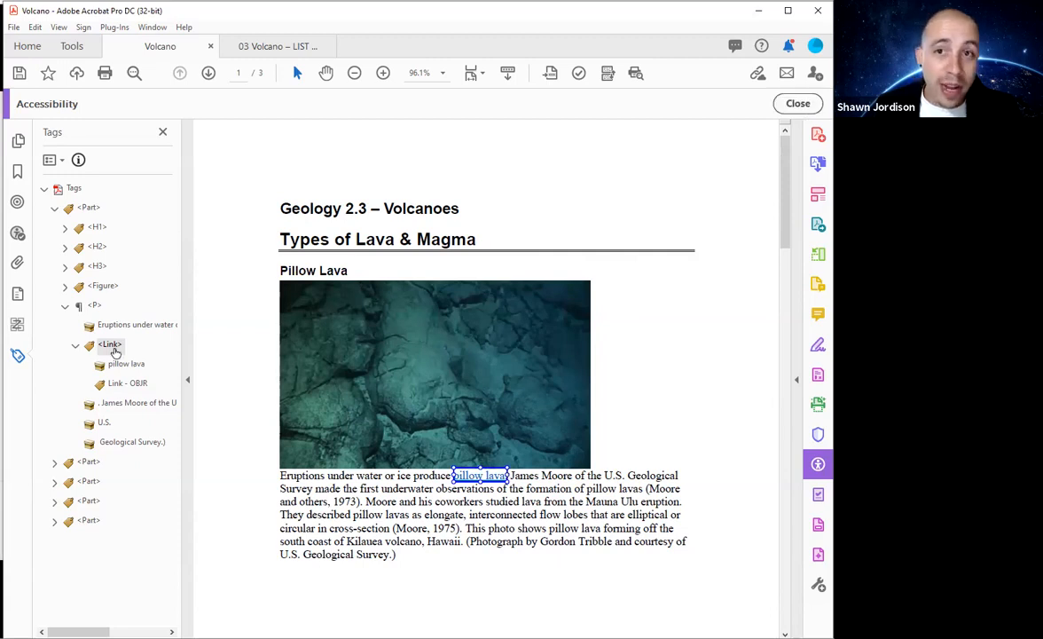
Step: Close the Accessibility toolbar and step through the P tag into the Link tag, checking its "pillow lava" text and Link - OBJR
click(797, 103)
click(127, 352)
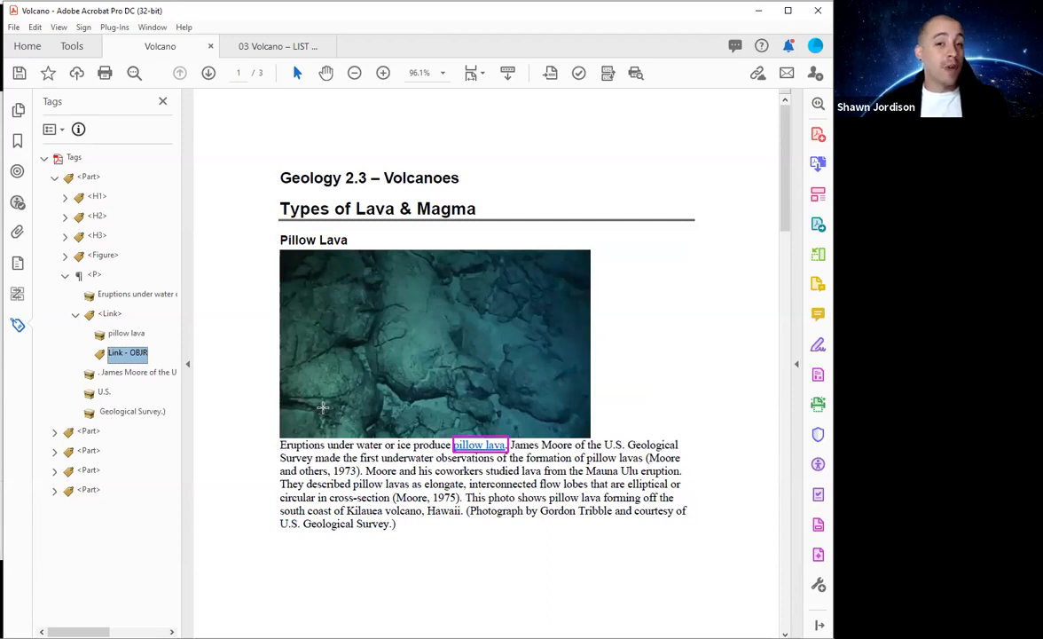
key(Left)
key(Left)
key(Up)
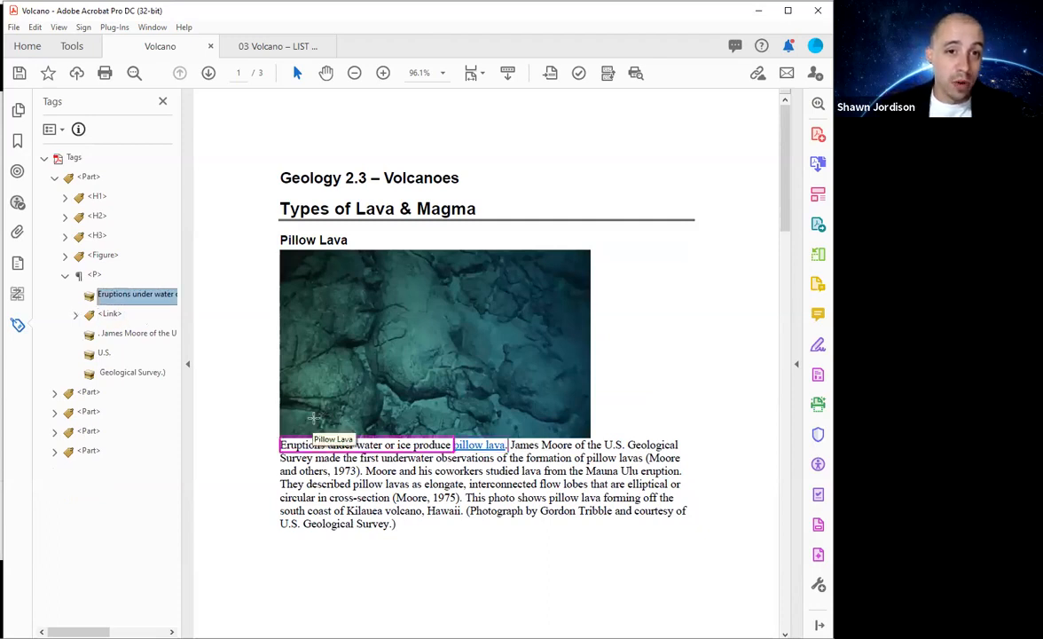
key(Up)
key(Left)
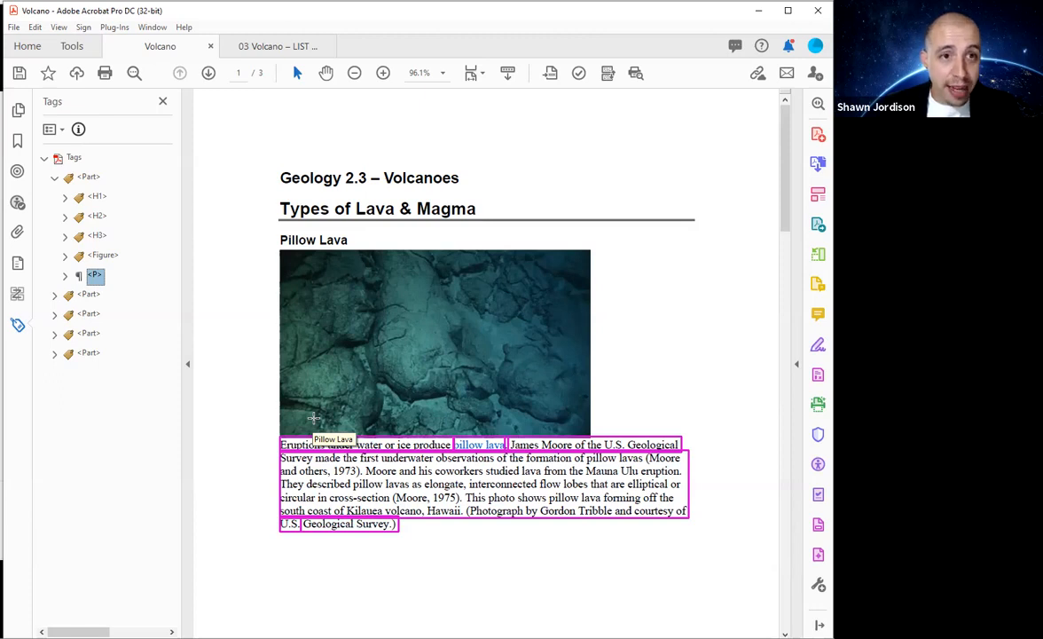
key(Right)
key(Down)
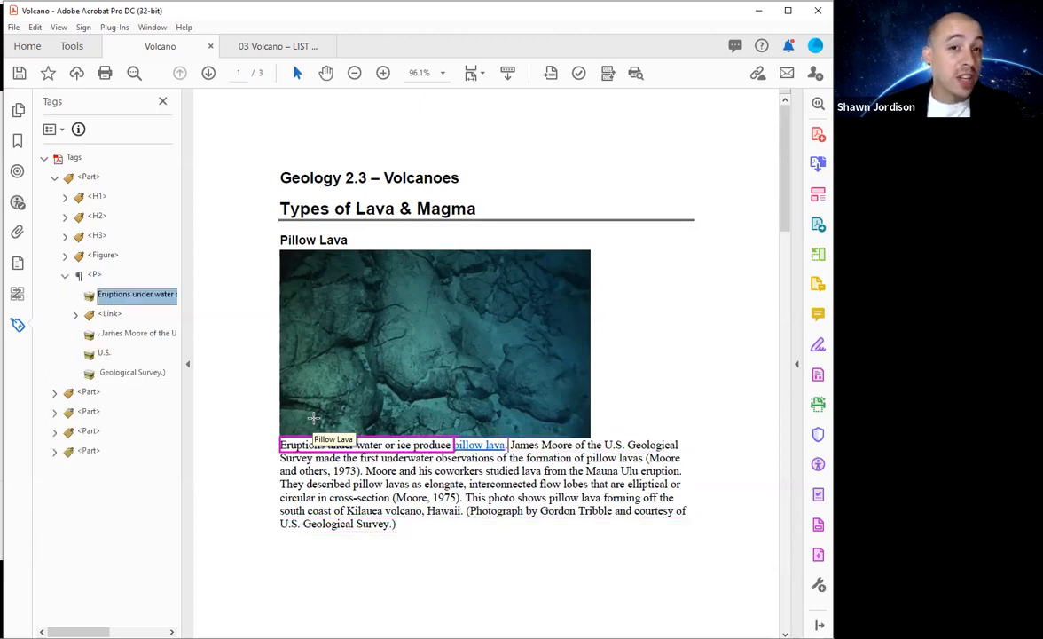
key(Down)
key(Right)
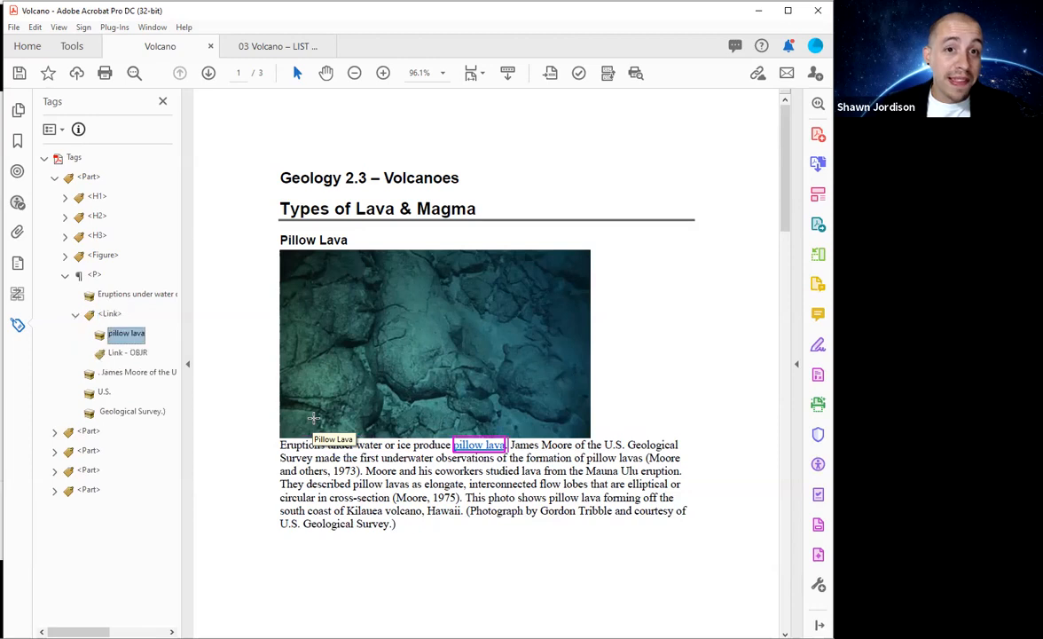
key(Down)
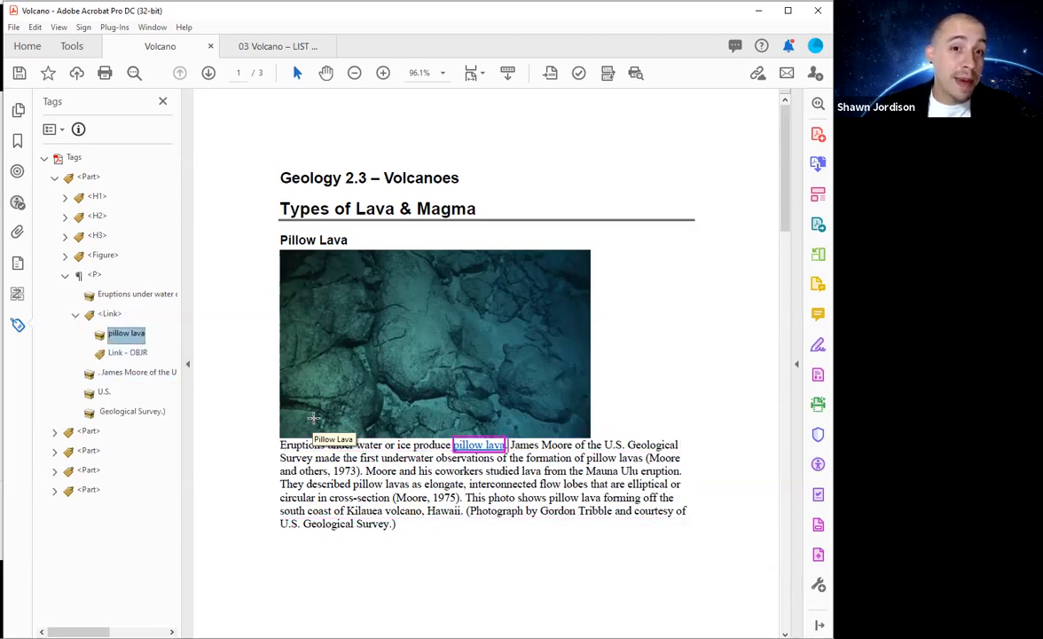
key(Down)
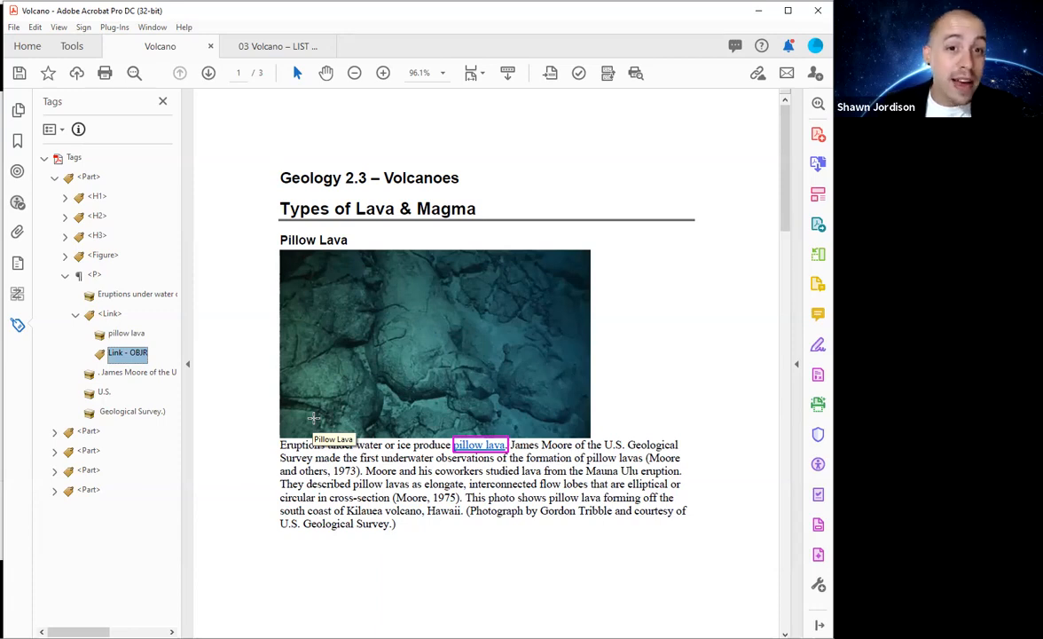
Step: Walk through the rest of the P tag to the second Part and back, ending on the Link tag around "pillow lava"
key(Down)
key(Down)
key(Down)
key(Down)
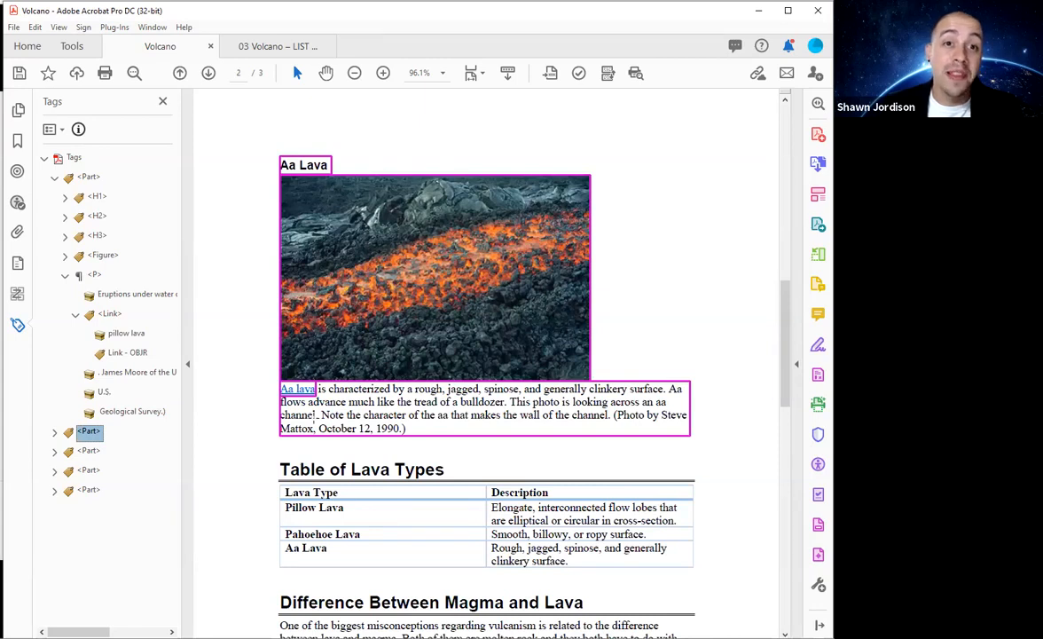
key(Up)
key(Up)
key(Up)
key(Up)
key(Up)
key(Up)
key(Up)
key(Up)
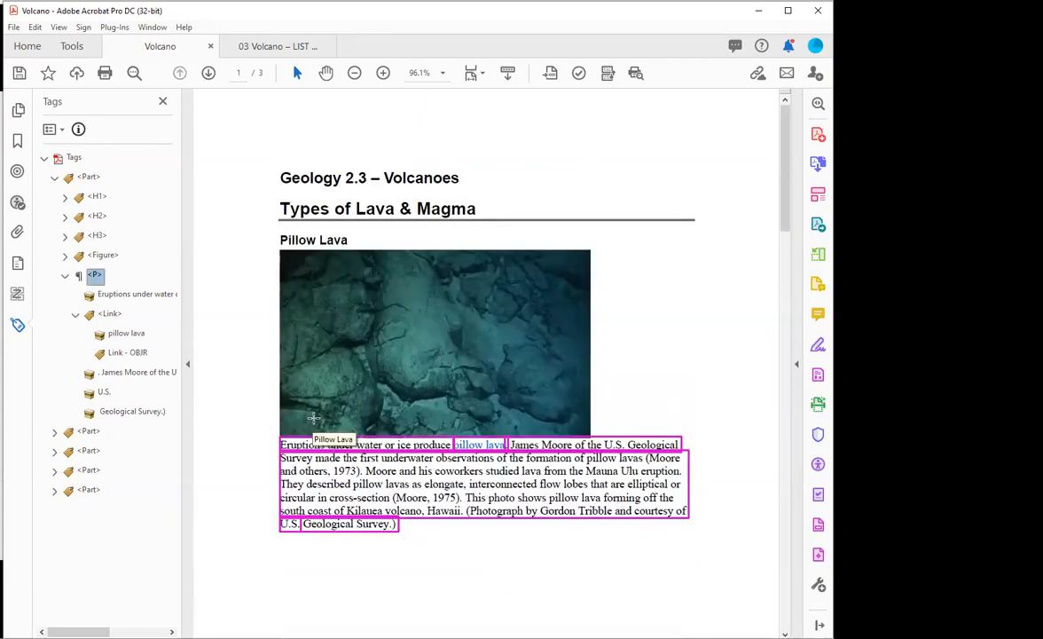
key(Left)
key(Right)
key(Down)
key(Down)
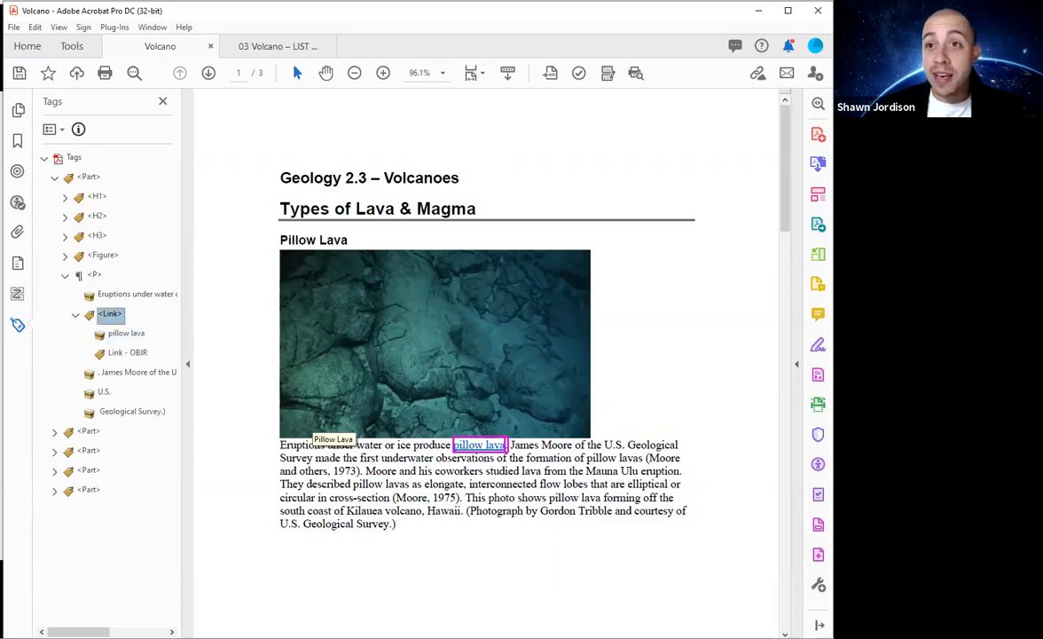
Step: Reopen the Reading Order window and tag the "Aa Lava" title on page 2 as Heading 3
key(ctrl+shift+u)
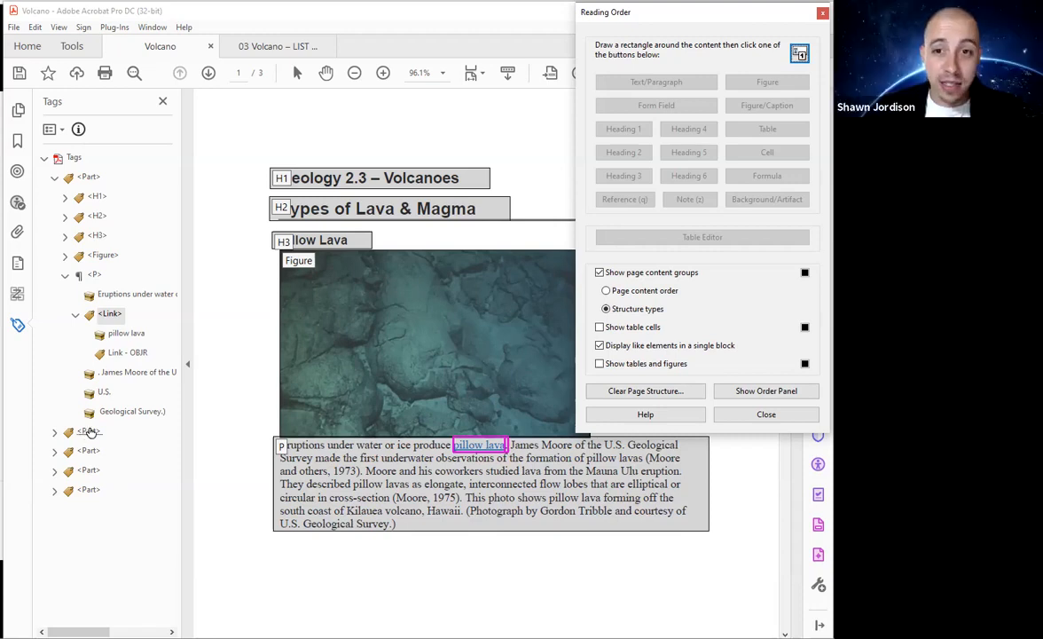
scroll(169, 451, down, 3)
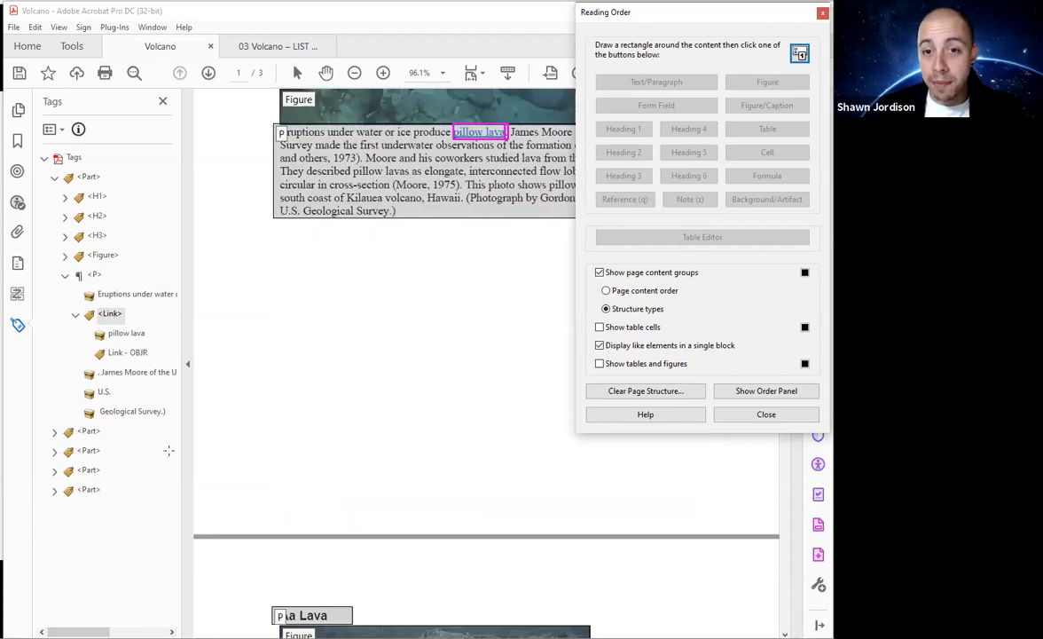
scroll(285, 256, down, 3)
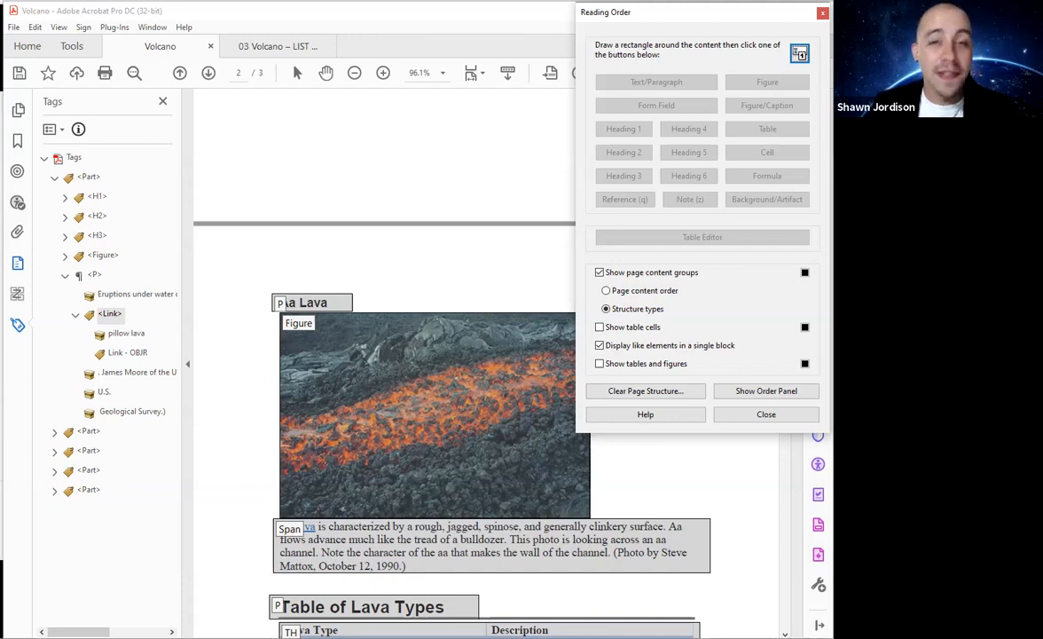
drag(268, 251, 352, 323)
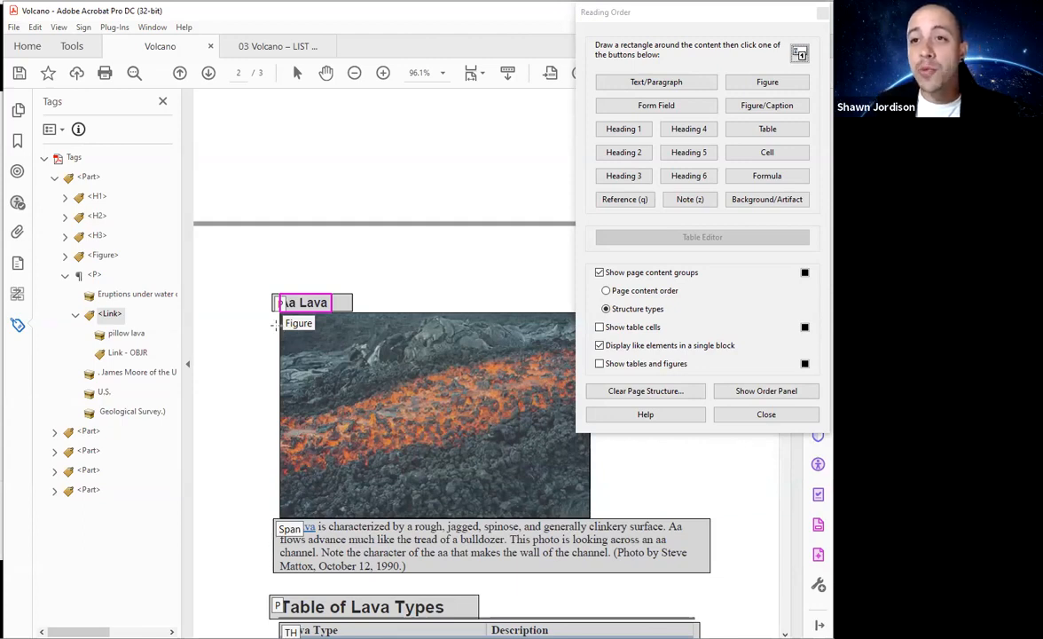
click(612, 175)
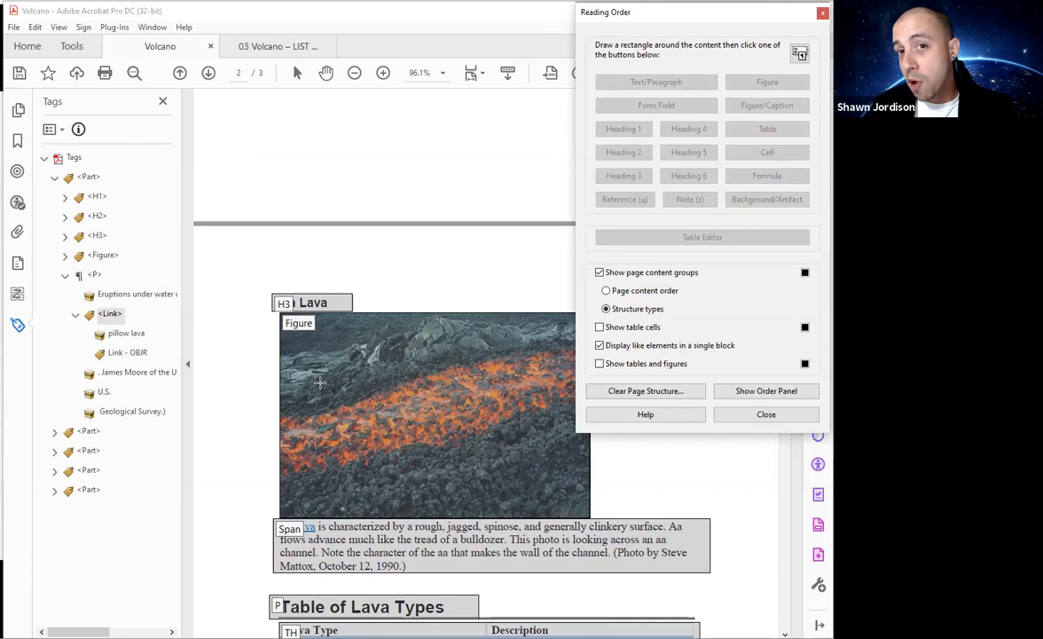
Step: Add new TR tags to the Table tag under the "Table of Lava Types" heading
scroll(257, 473, down, 3)
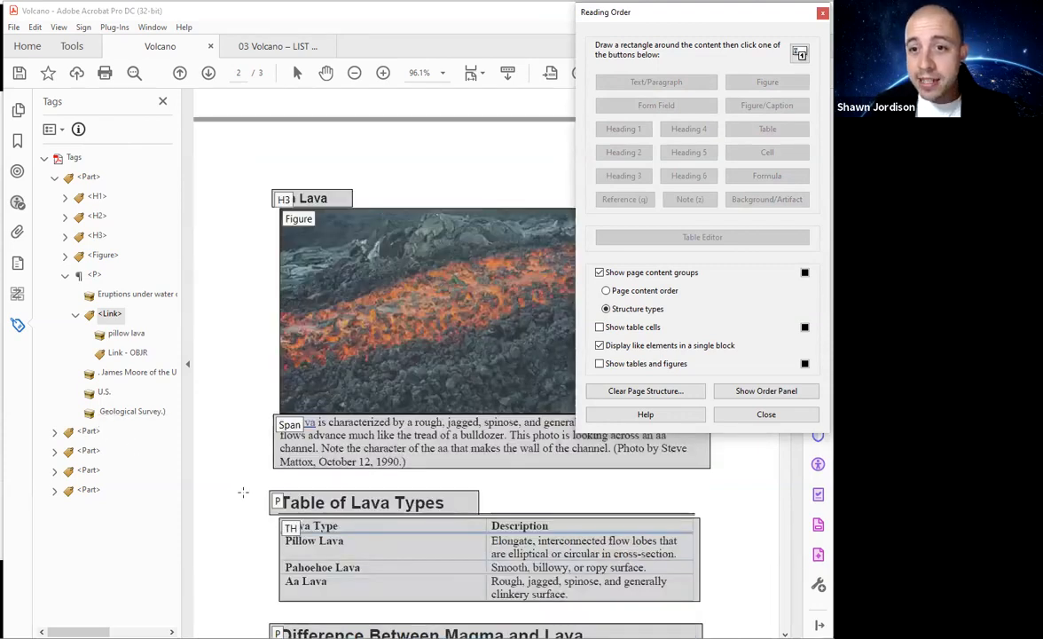
scroll(243, 493, down, 3)
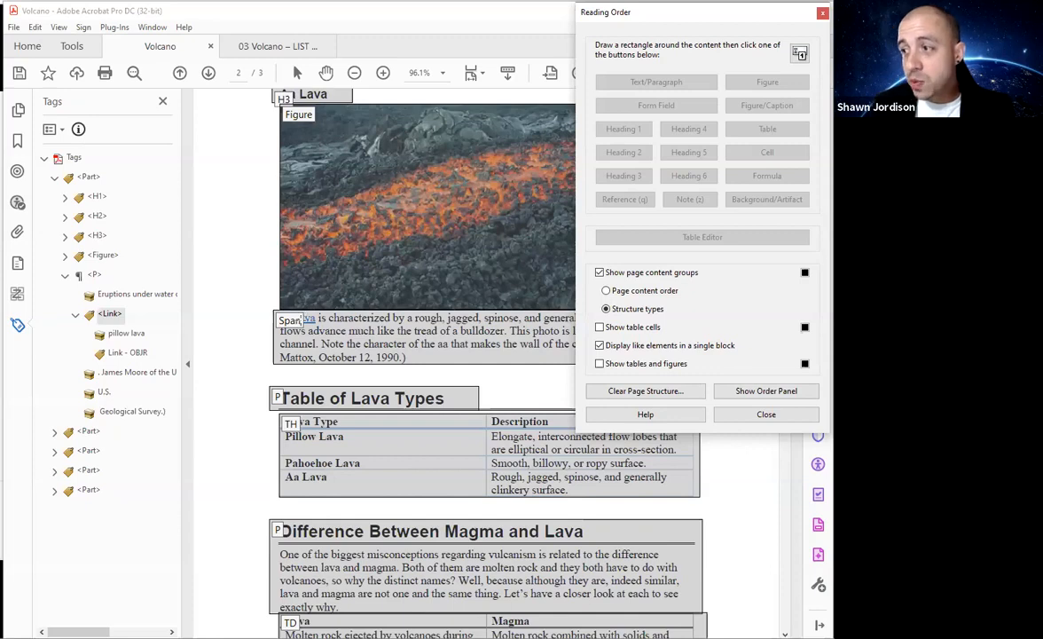
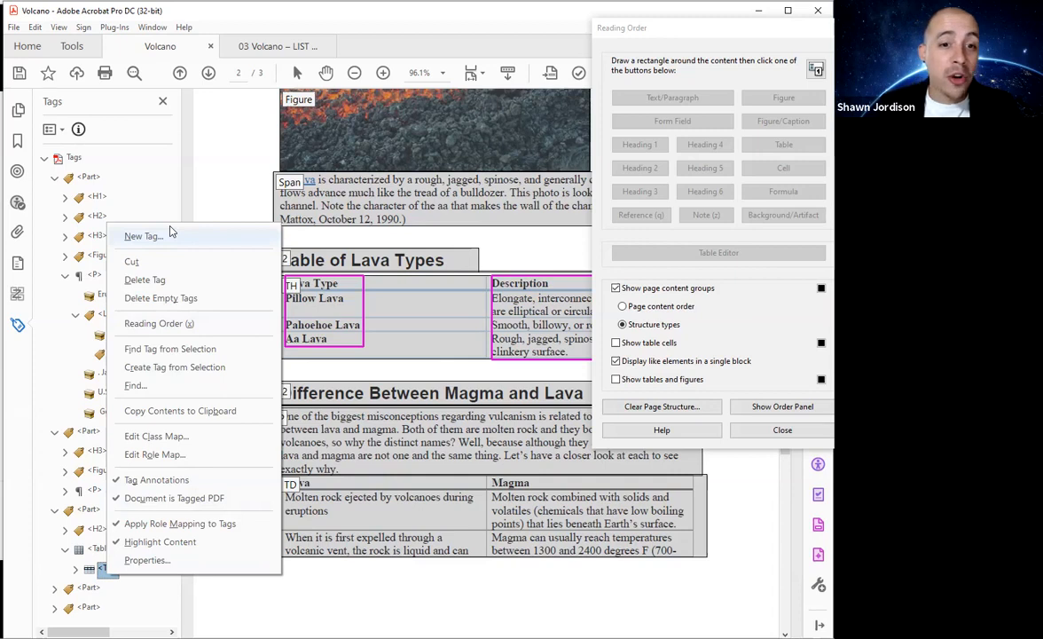
right_click(100, 548)
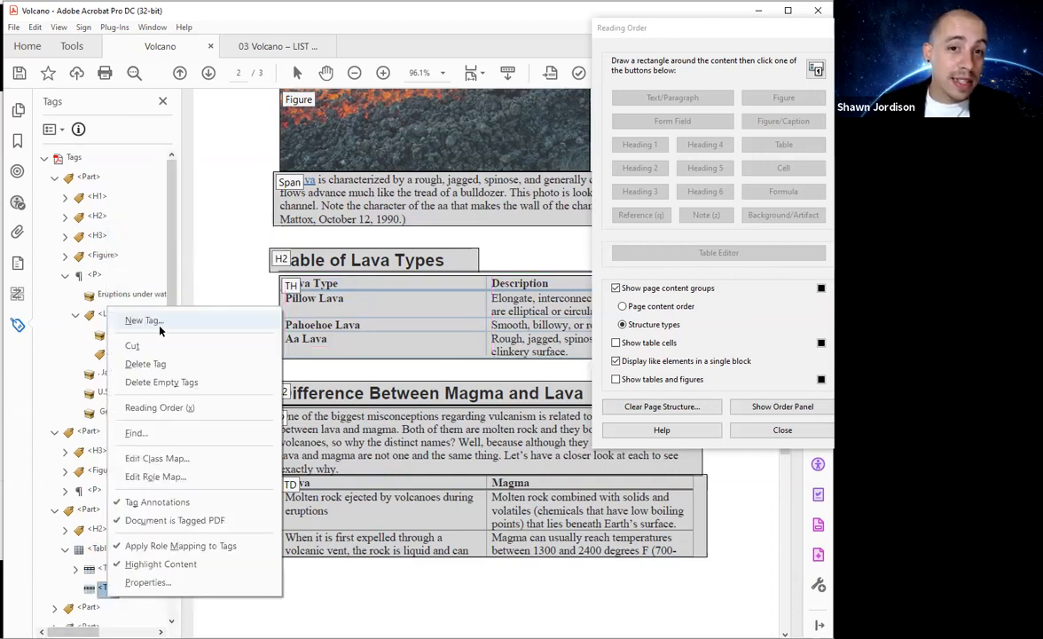
click(156, 322)
click(400, 350)
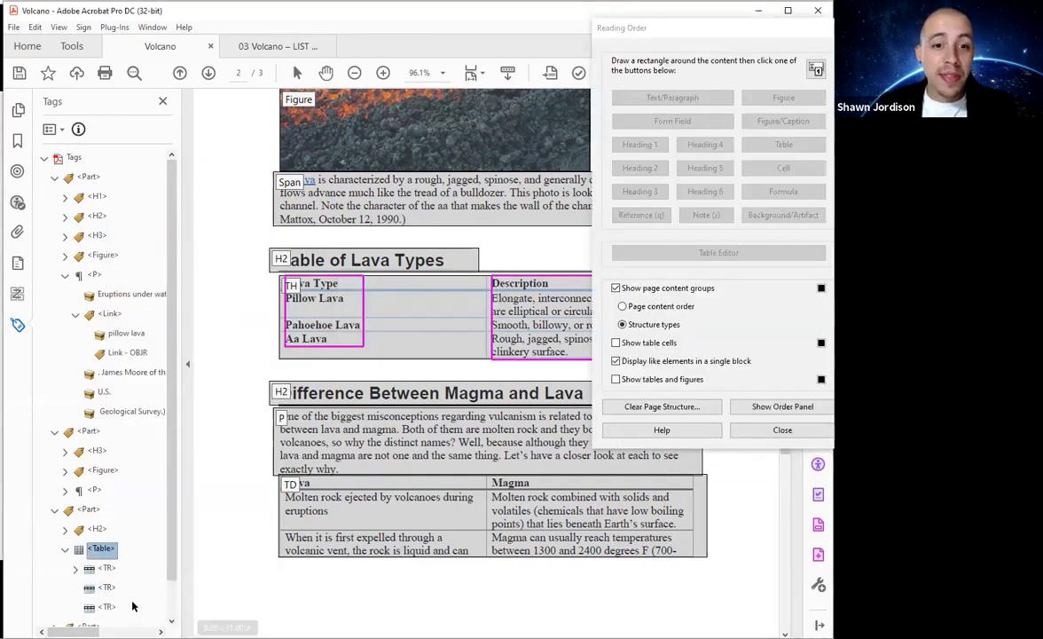
Step: Add one more Table Row tag after the last TR in the Table tag under "Table of Lava Types"
scroll(124, 558, down, 1)
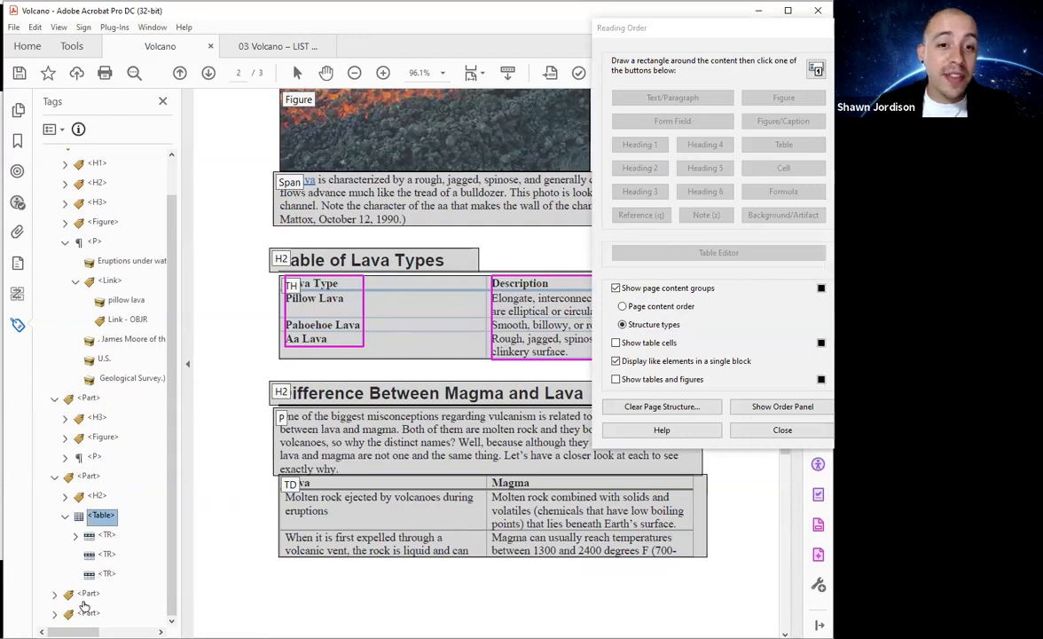
right_click(106, 573)
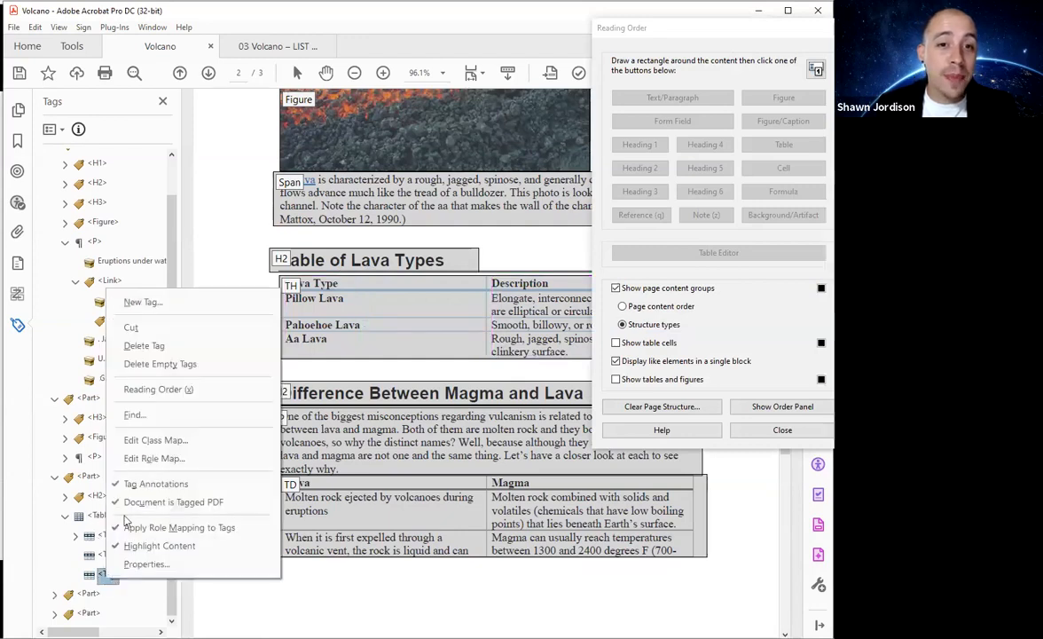
click(100, 581)
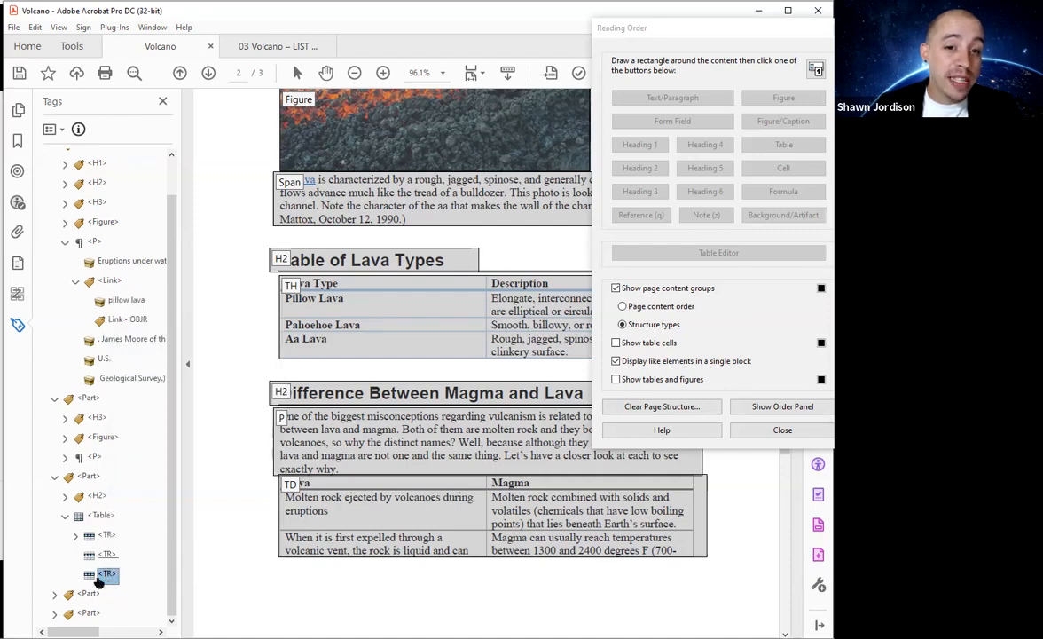
right_click(107, 575)
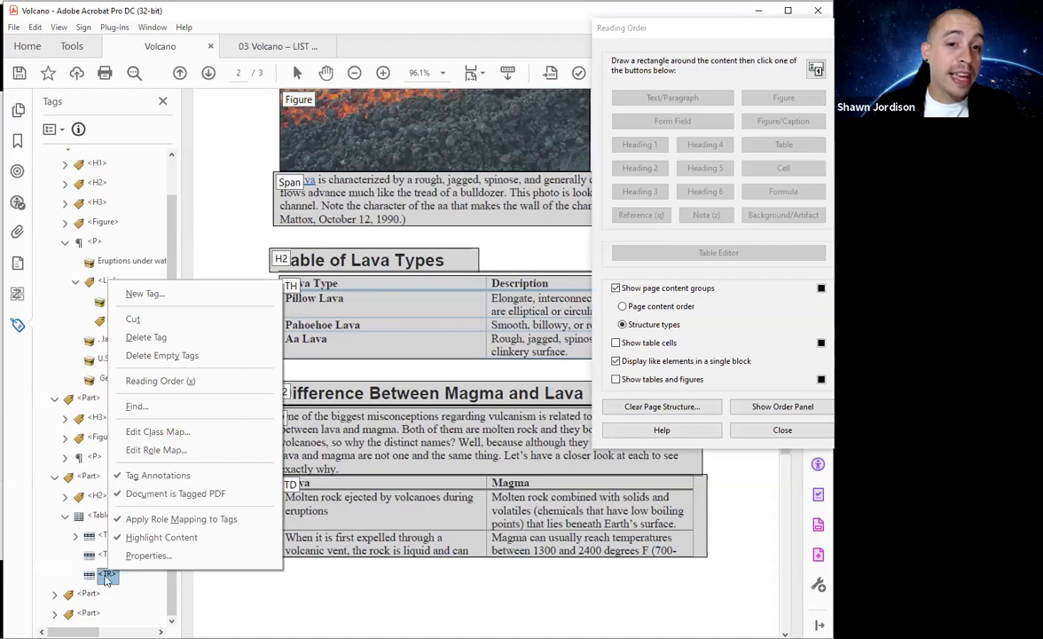
click(186, 299)
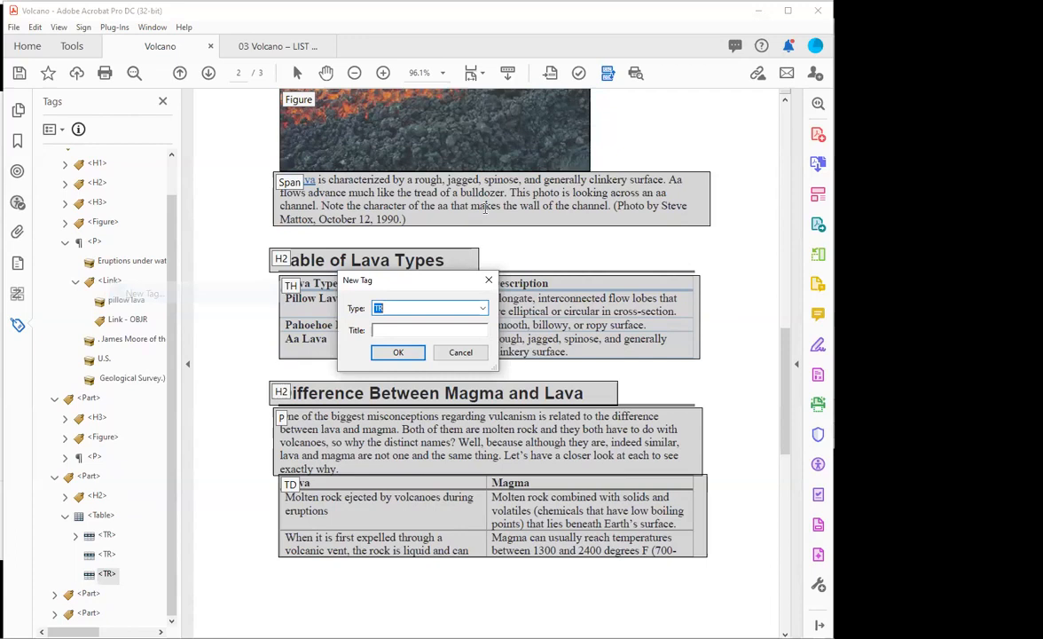
click(483, 309)
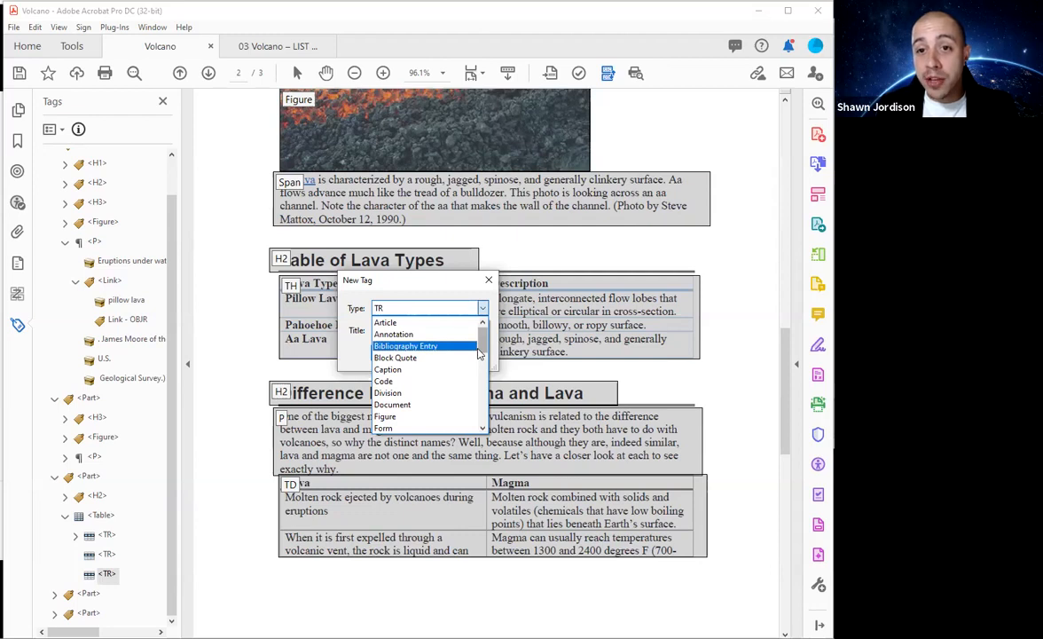
drag(479, 354, 485, 417)
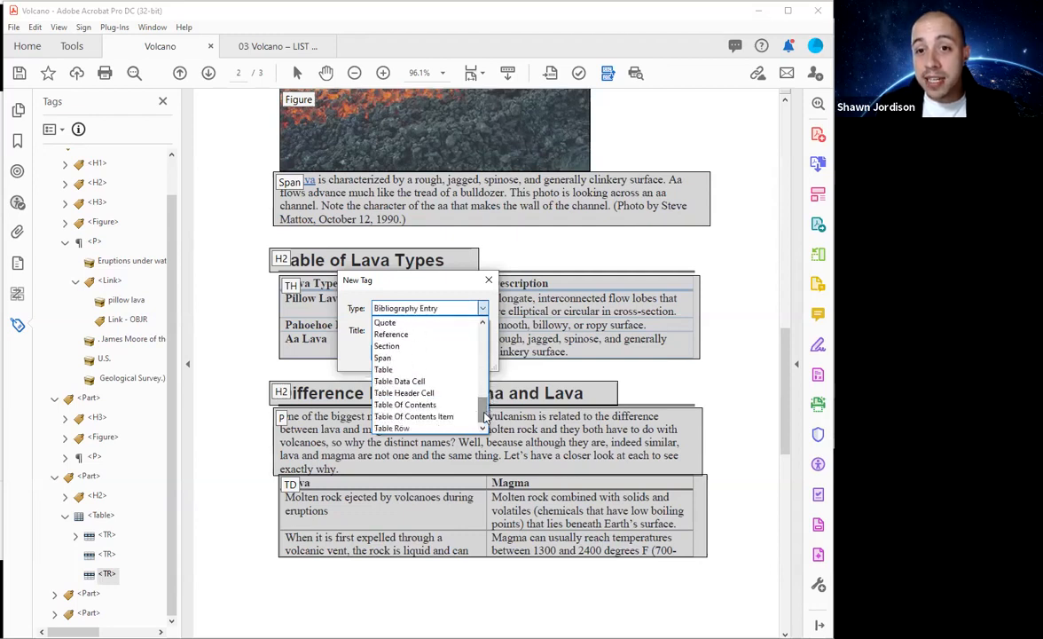
click(426, 430)
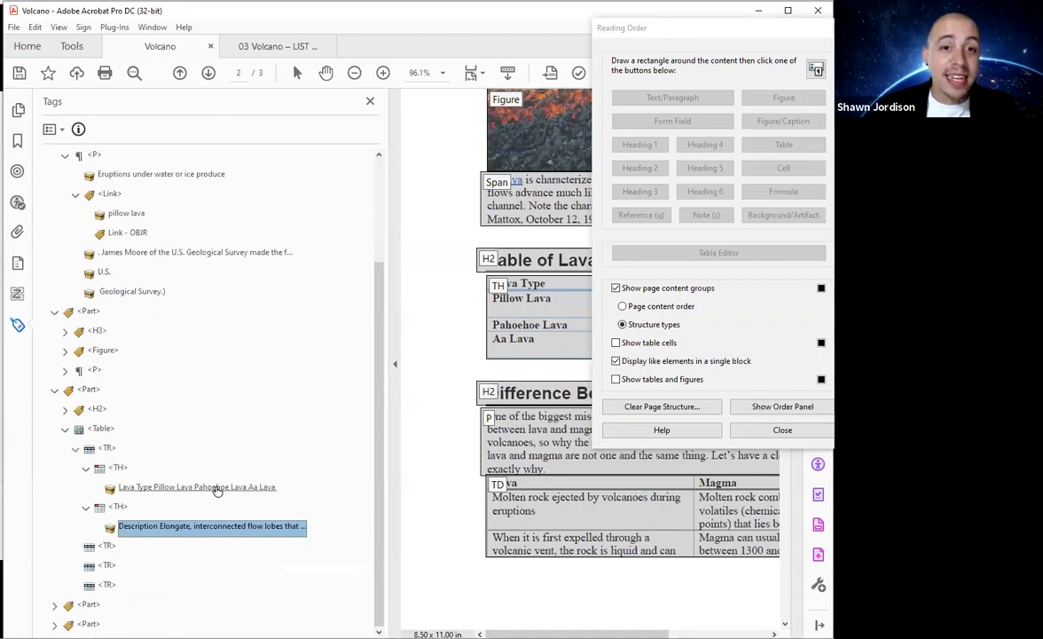
Step: Check which table content the two TH tags of the first row hold, and collapse both tags
click(216, 489)
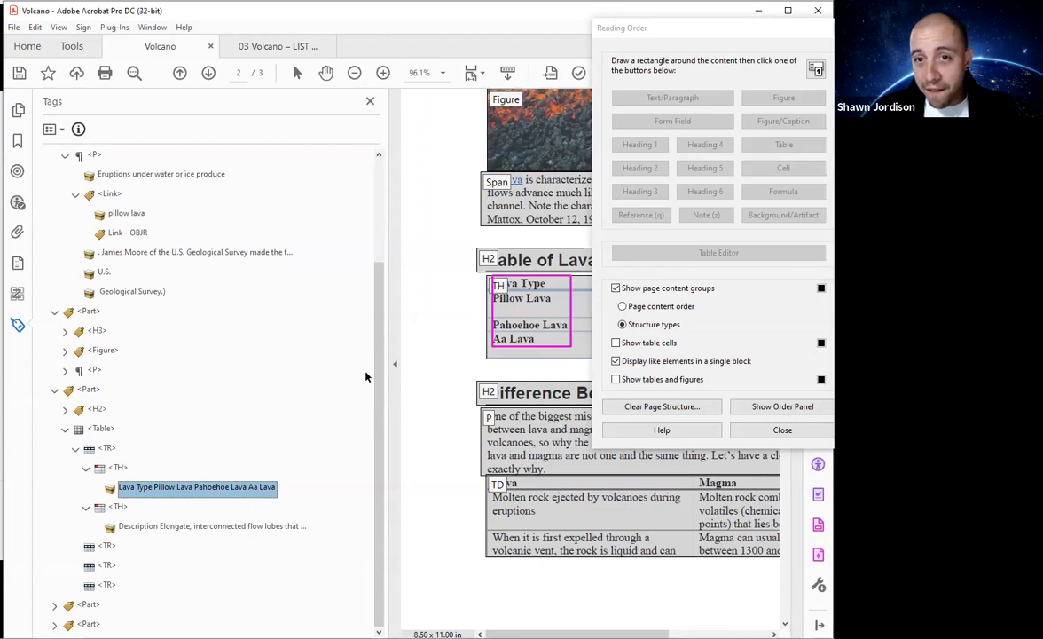
drag(384, 368, 356, 371)
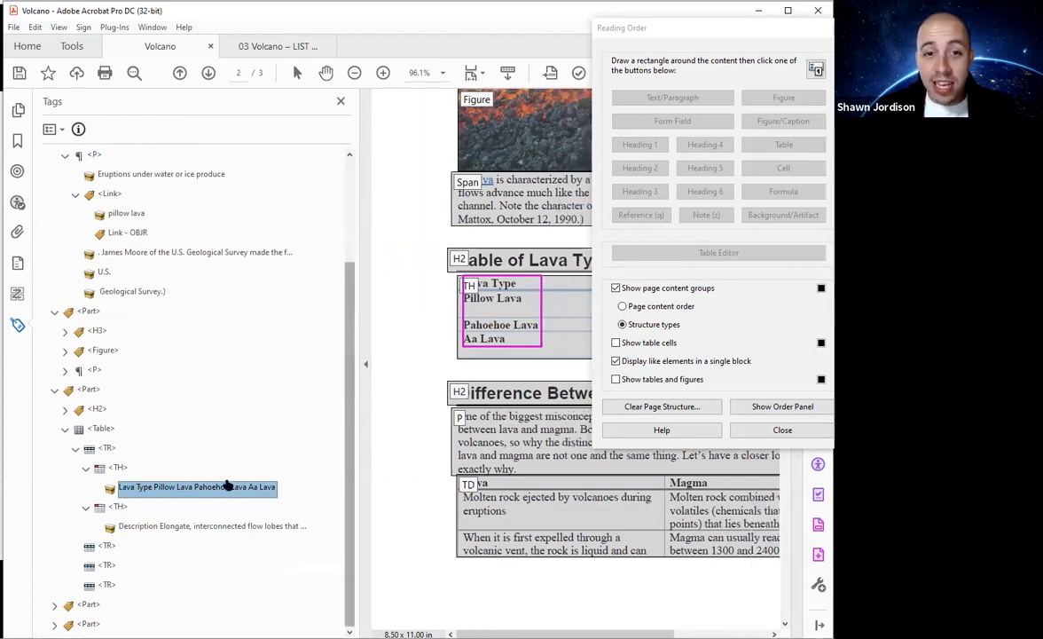
click(86, 468)
click(86, 507)
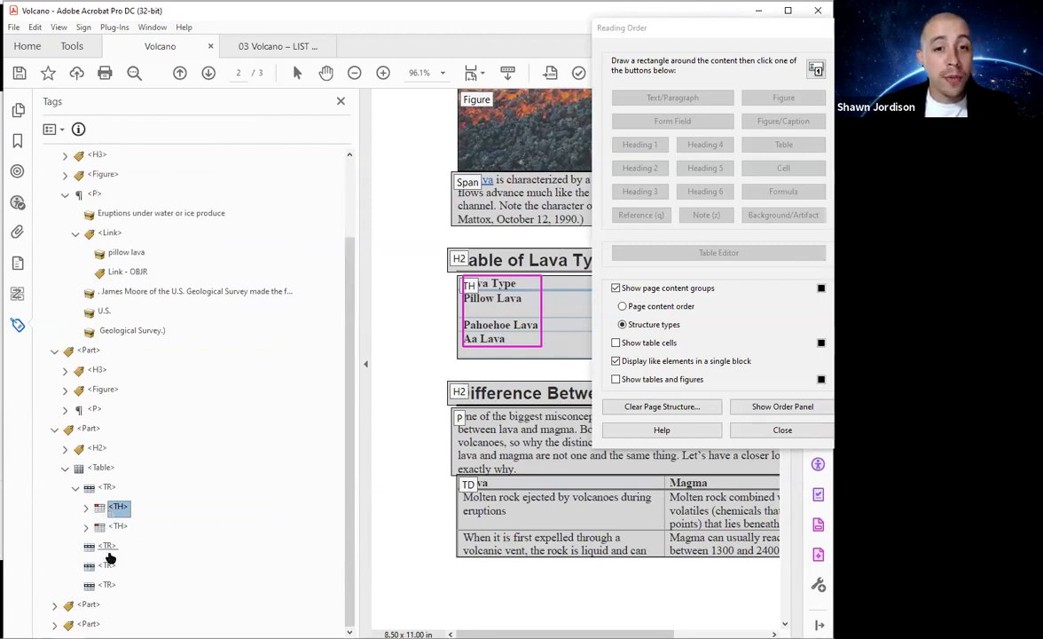
click(106, 487)
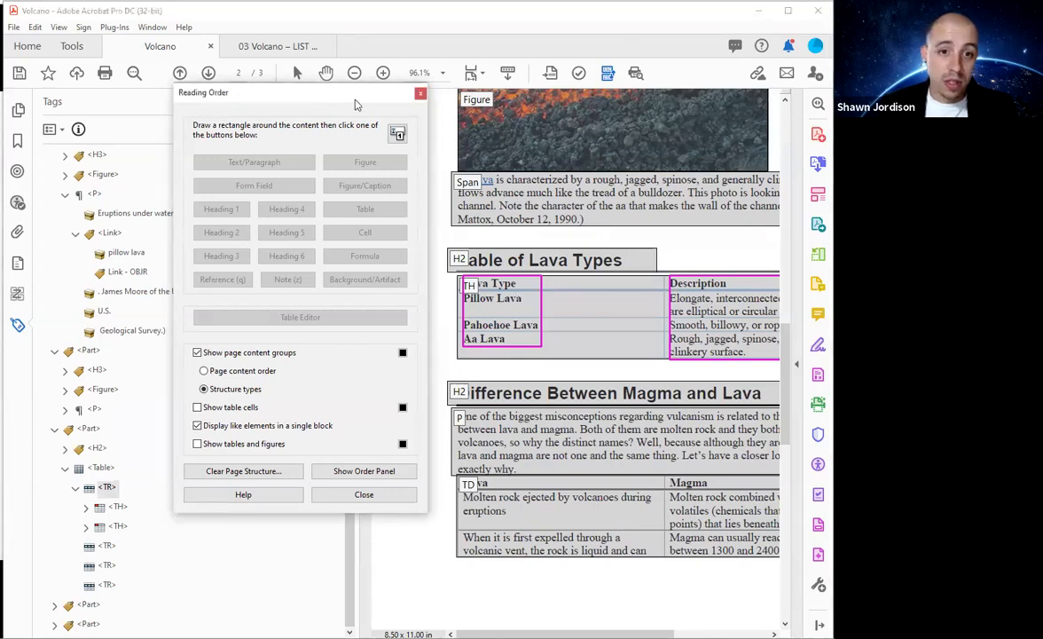
Step: Move the Reading Order window off the Tags tree and add three TH tags after the last TR in the Table tag
drag(355, 98, 593, 120)
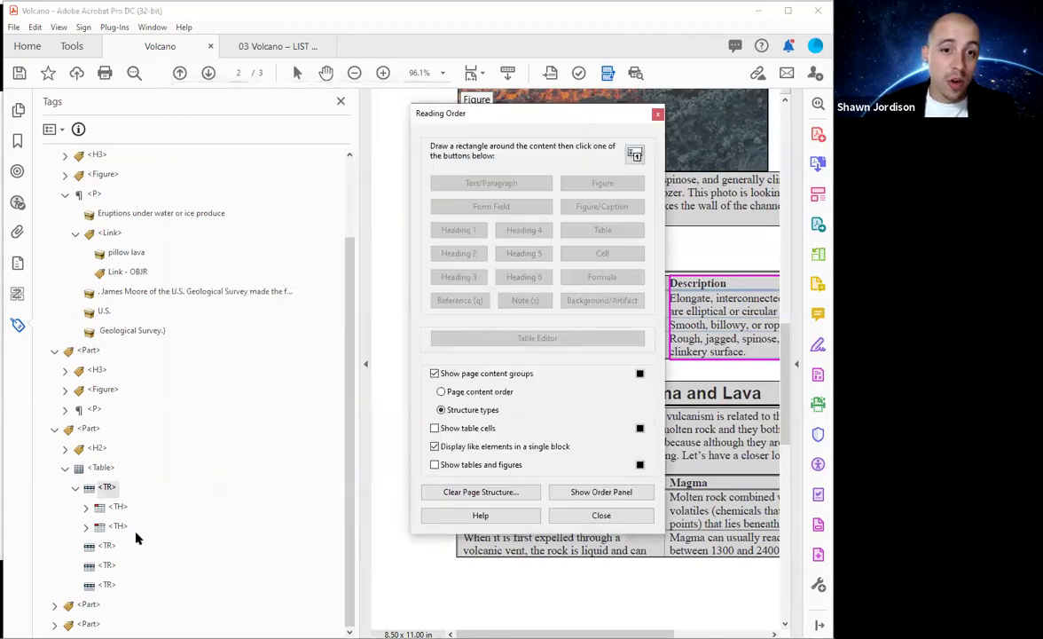
right_click(107, 585)
click(151, 311)
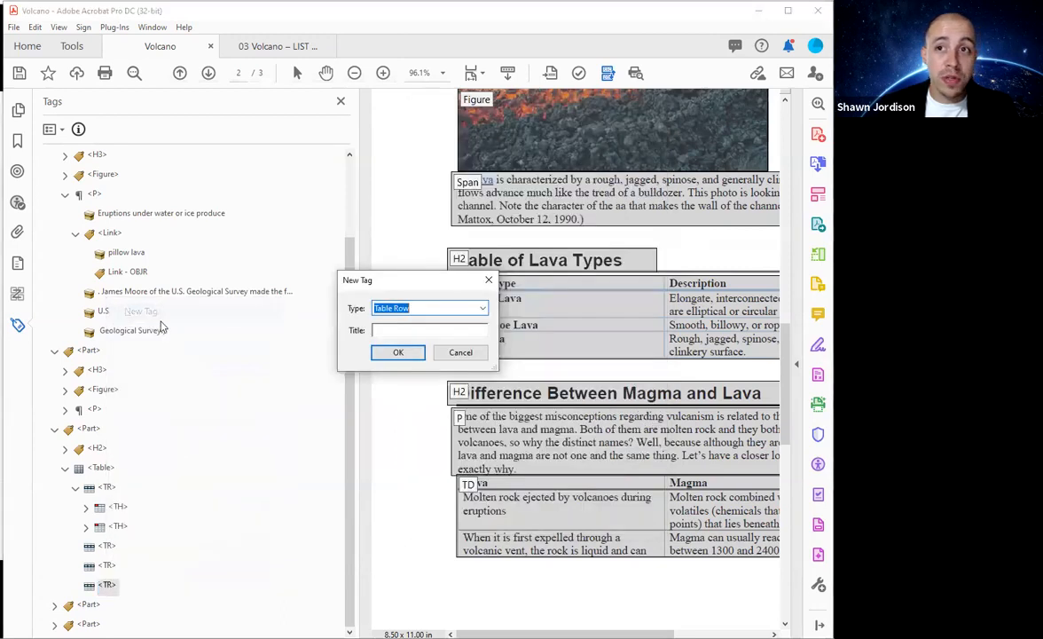
text(TH)
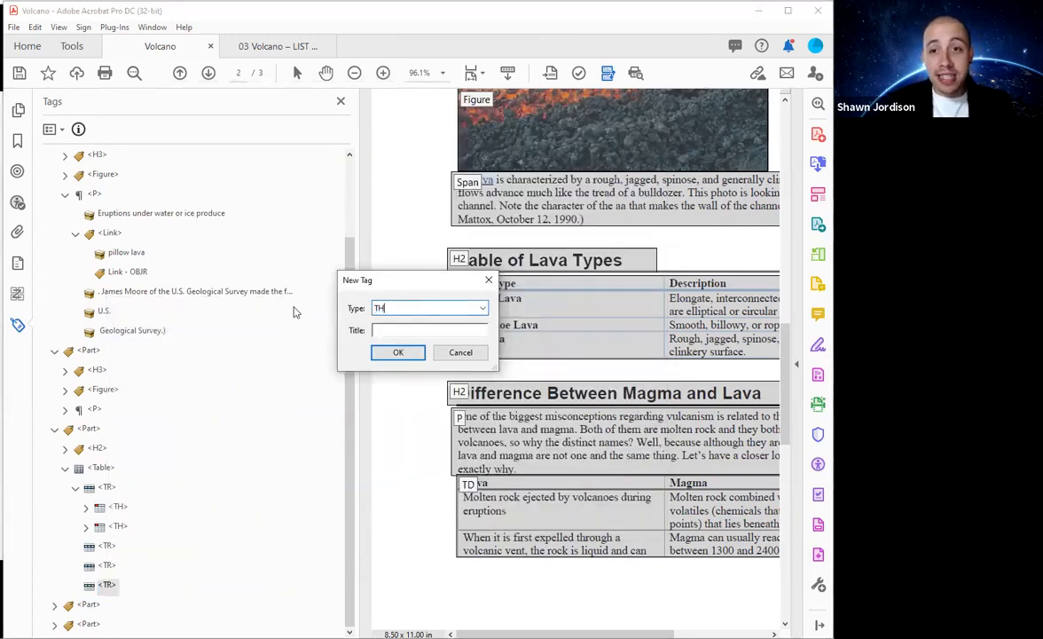
key(Return)
right_click(115, 581)
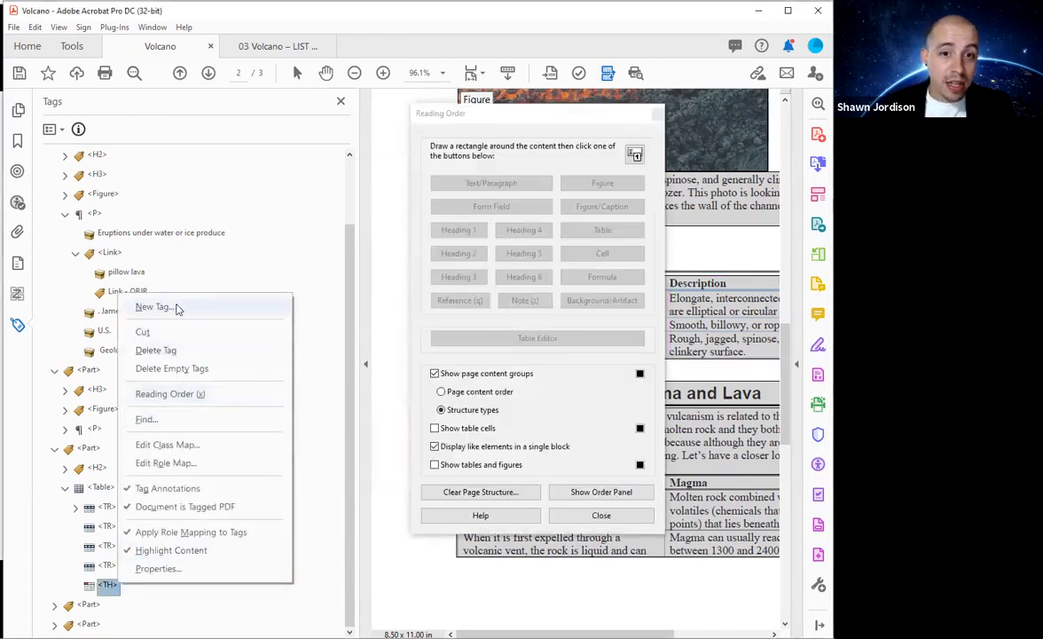
click(175, 305)
key(Return)
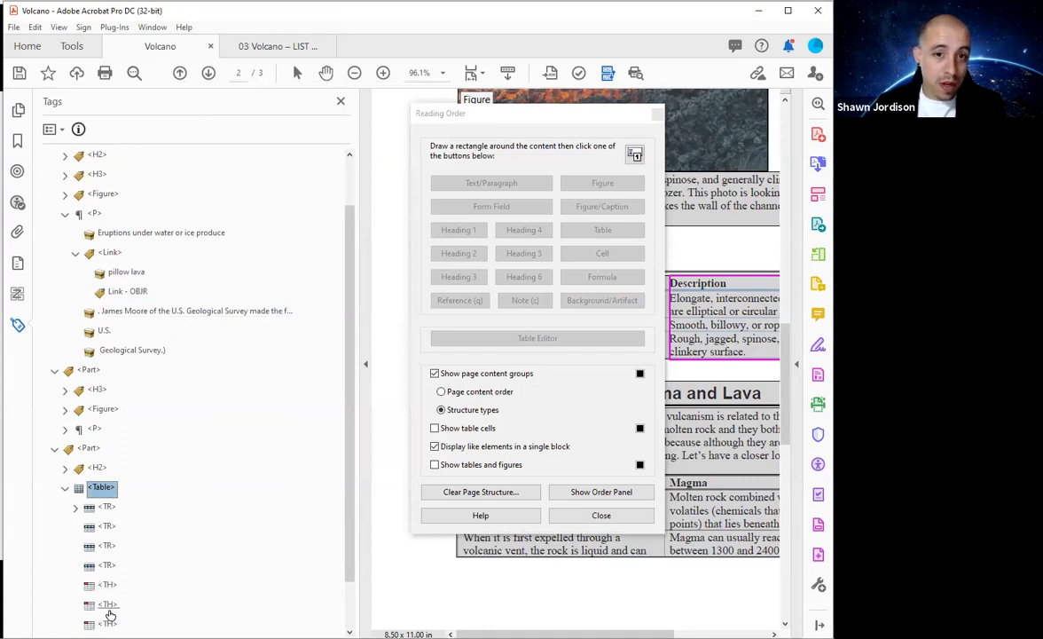
Step: Add a Table Data Cell tag below the last new TH tag in the Table tag
scroll(109, 605, down, 1)
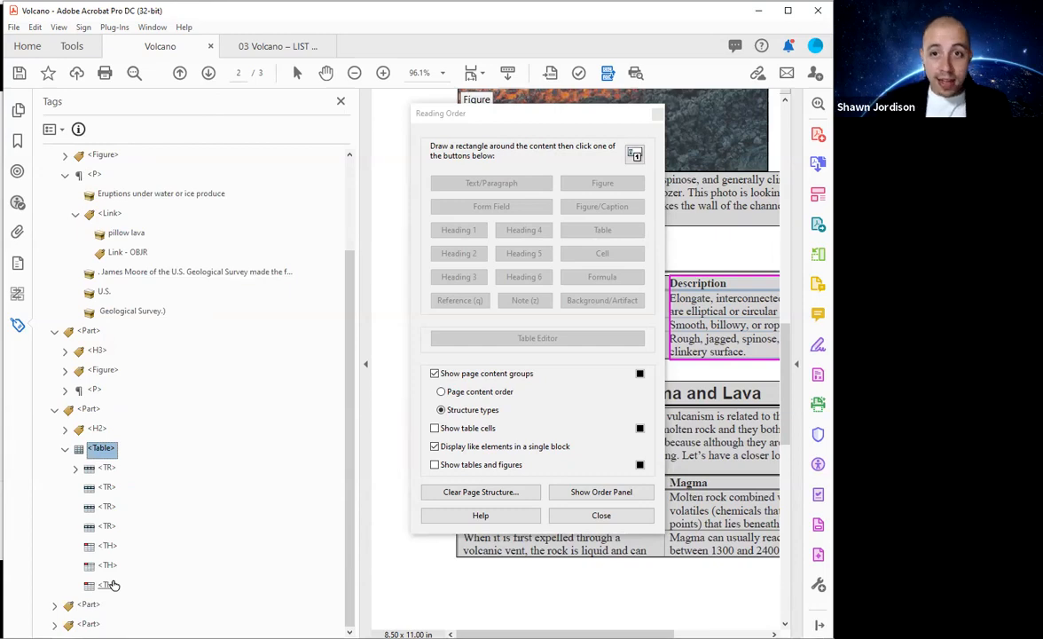
right_click(112, 585)
click(210, 303)
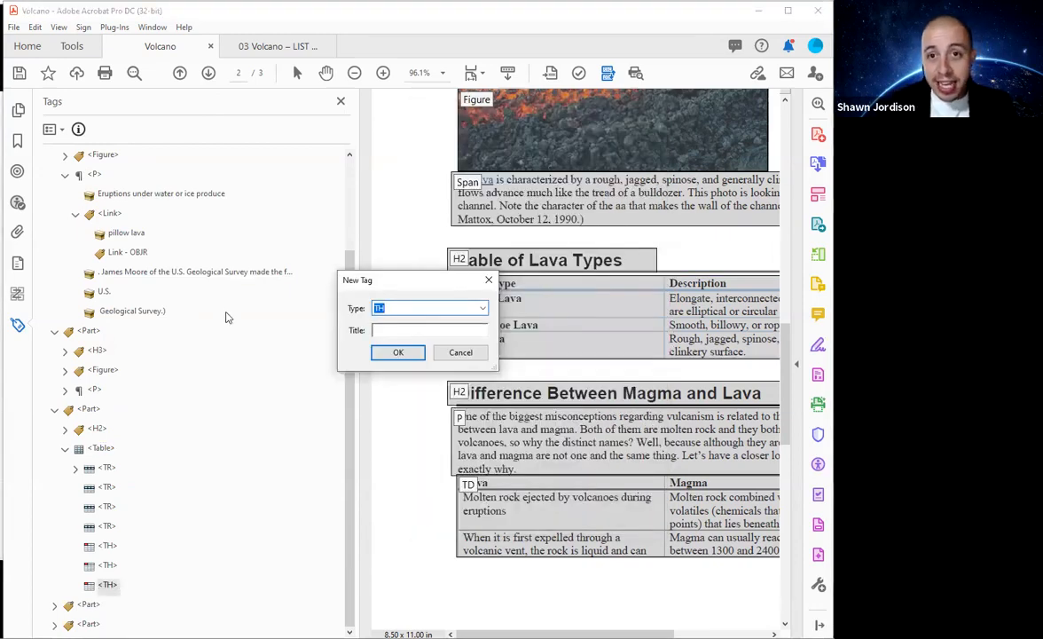
text(TD)
click(482, 308)
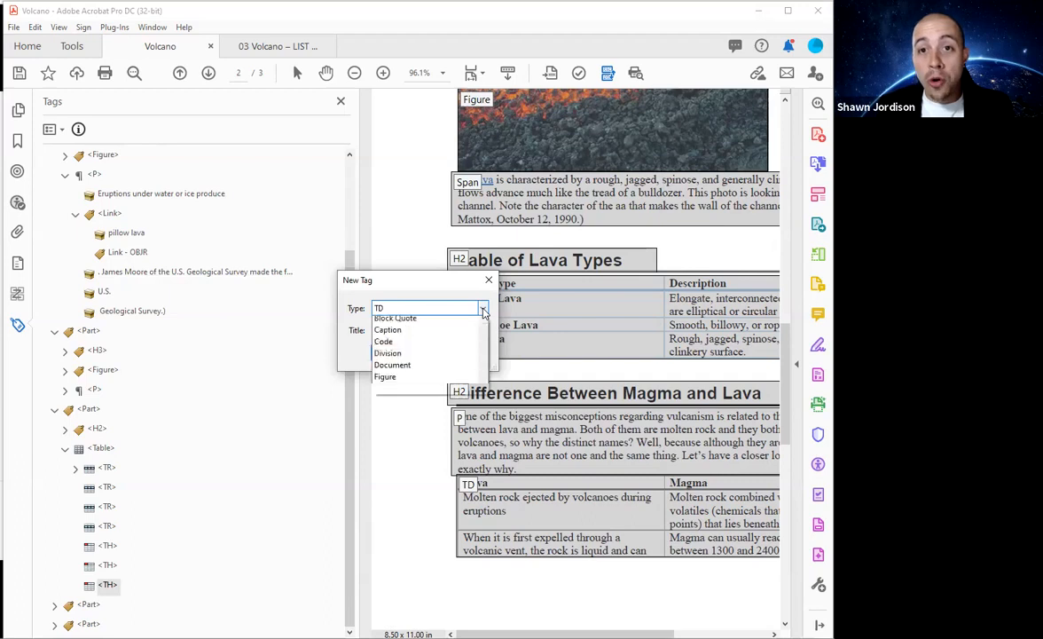
drag(484, 342, 483, 419)
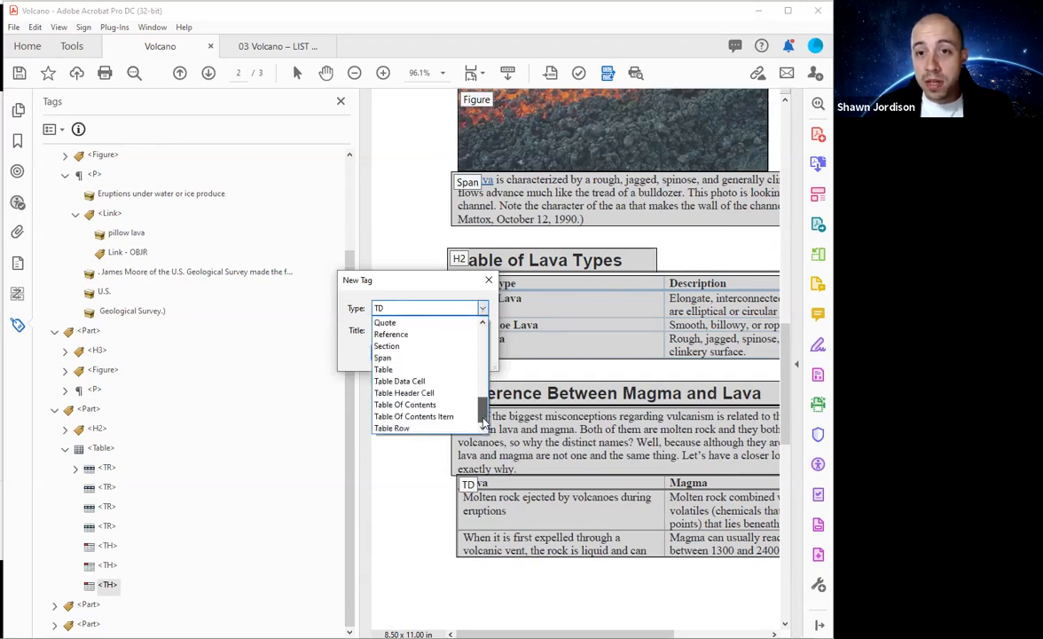
click(425, 380)
key(Return)
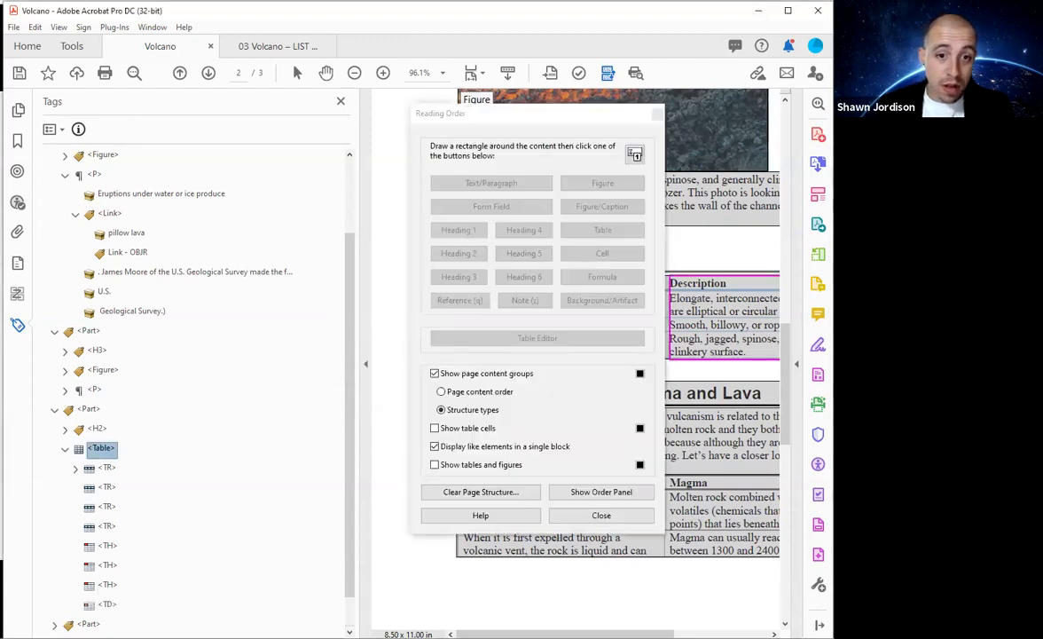
Step: Add two more TD tags below the first one in the Table tag
right_click(104, 604)
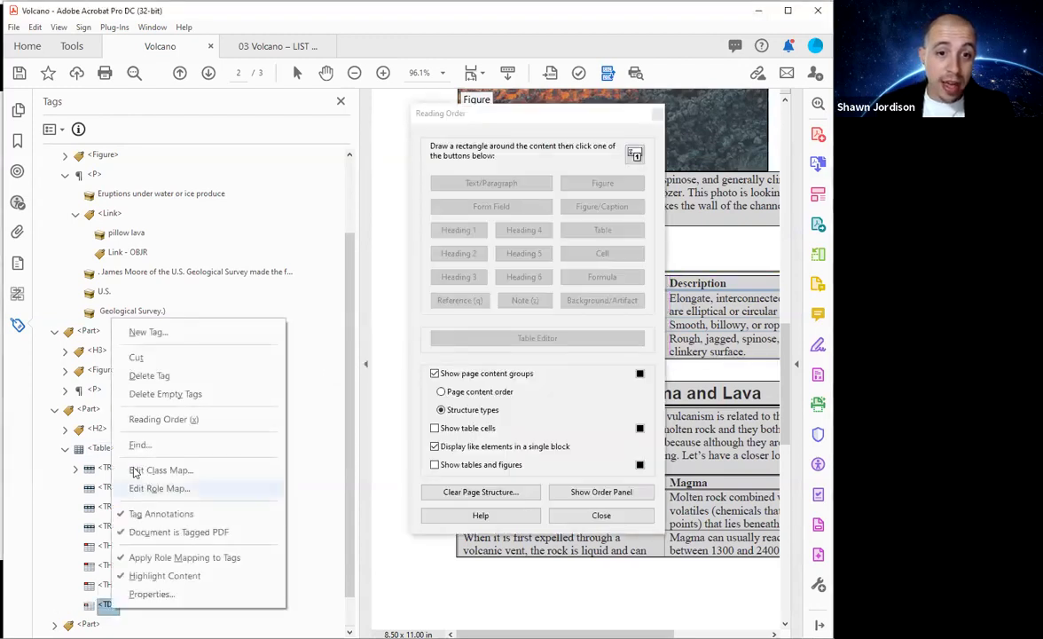
click(148, 331)
key(Return)
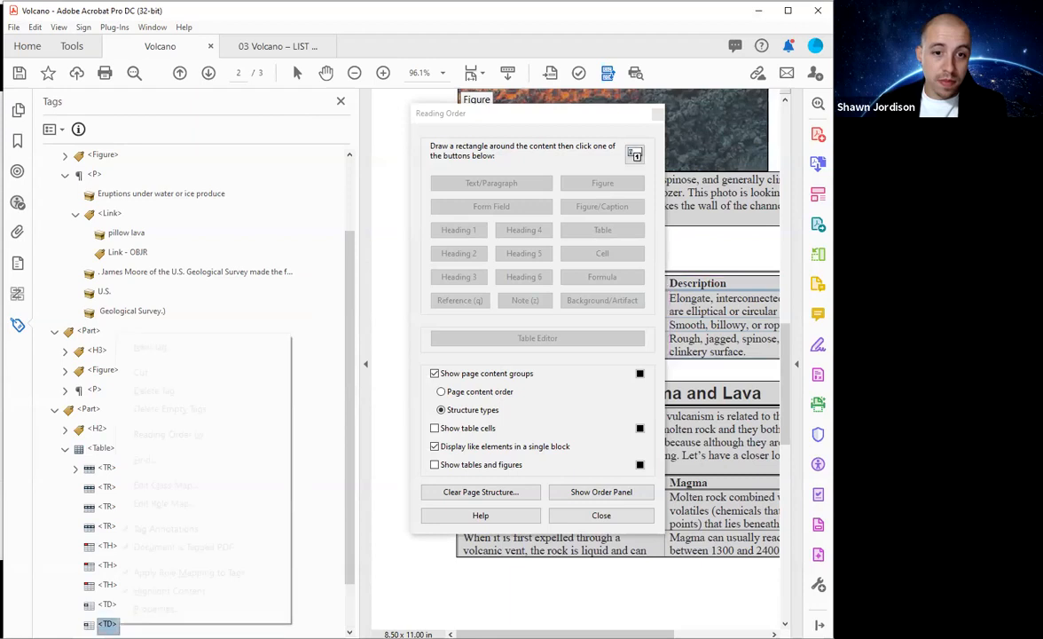
click(149, 347)
key(Return)
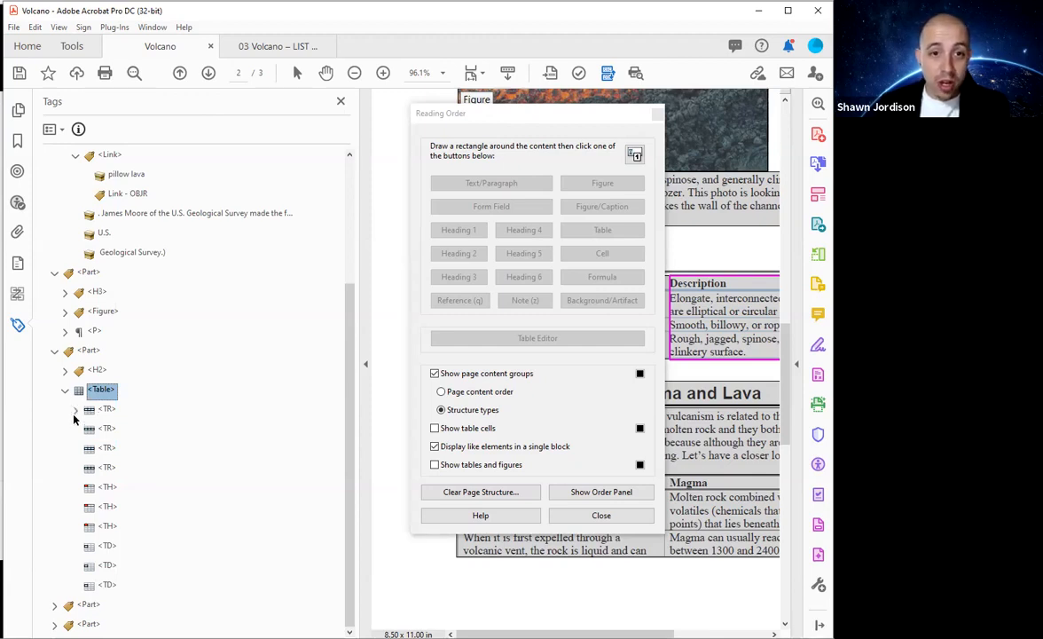
Step: Nest one TH and one TD tag inside each of the three empty TR tags of the Table tag
click(106, 489)
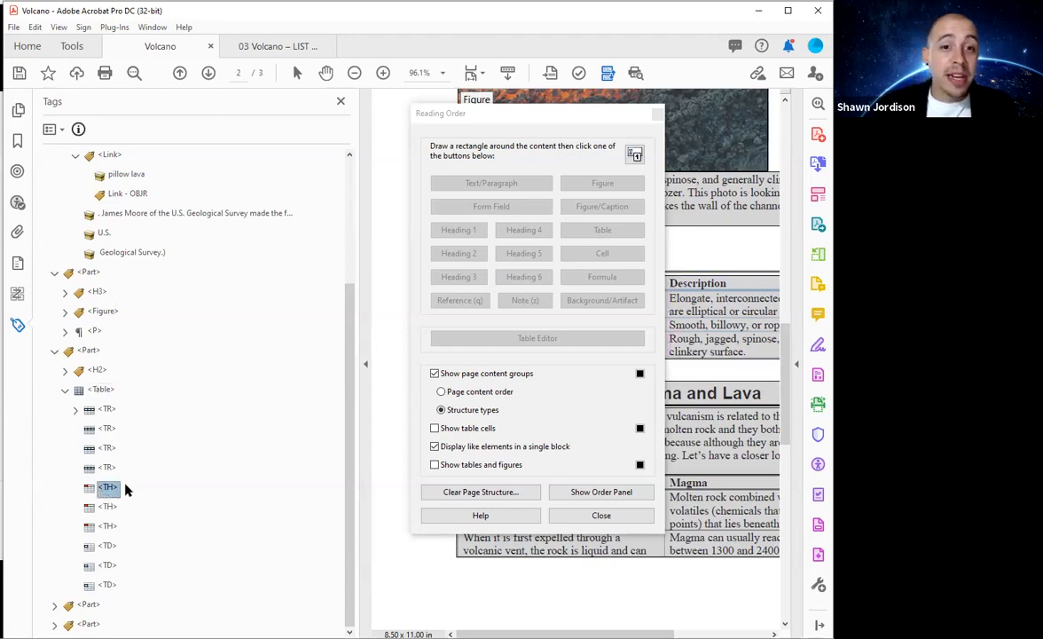
drag(127, 502, 113, 451)
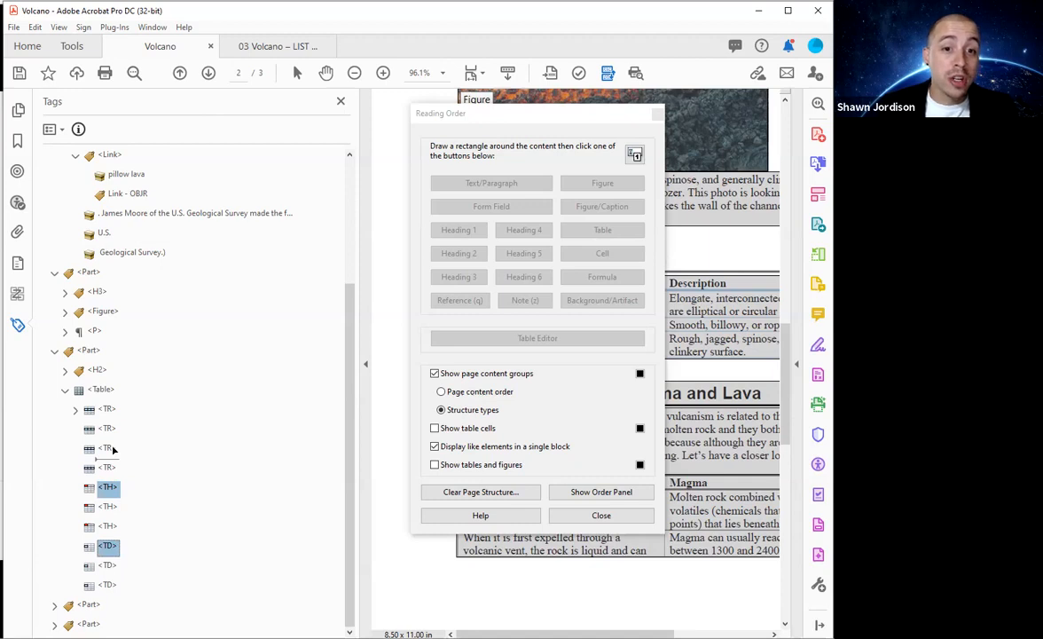
drag(114, 451, 113, 449)
drag(109, 543, 109, 491)
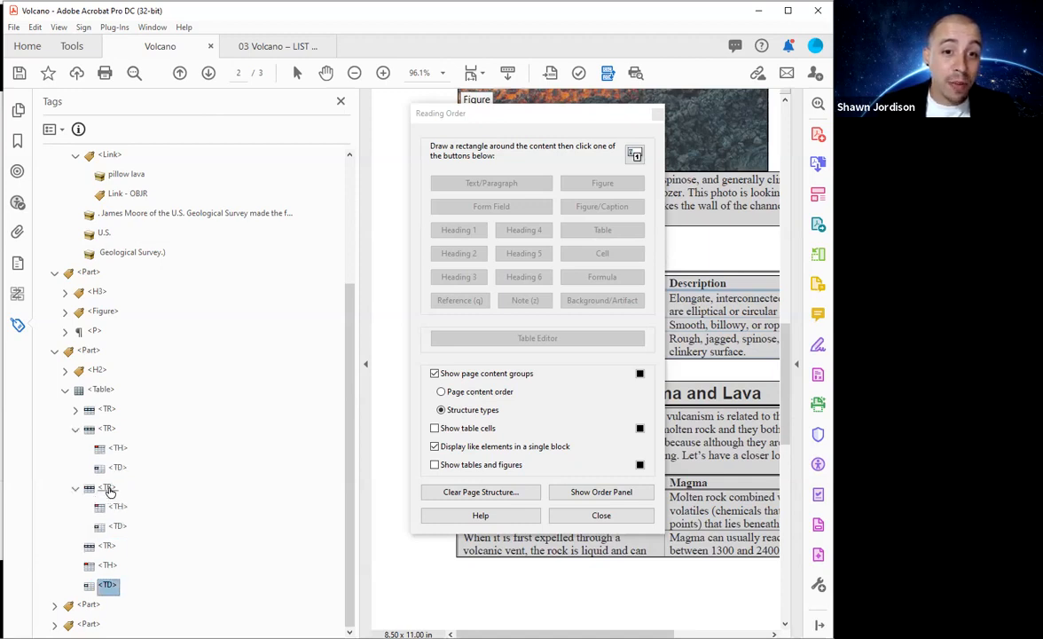
shift+click(108, 564)
drag(109, 561, 105, 545)
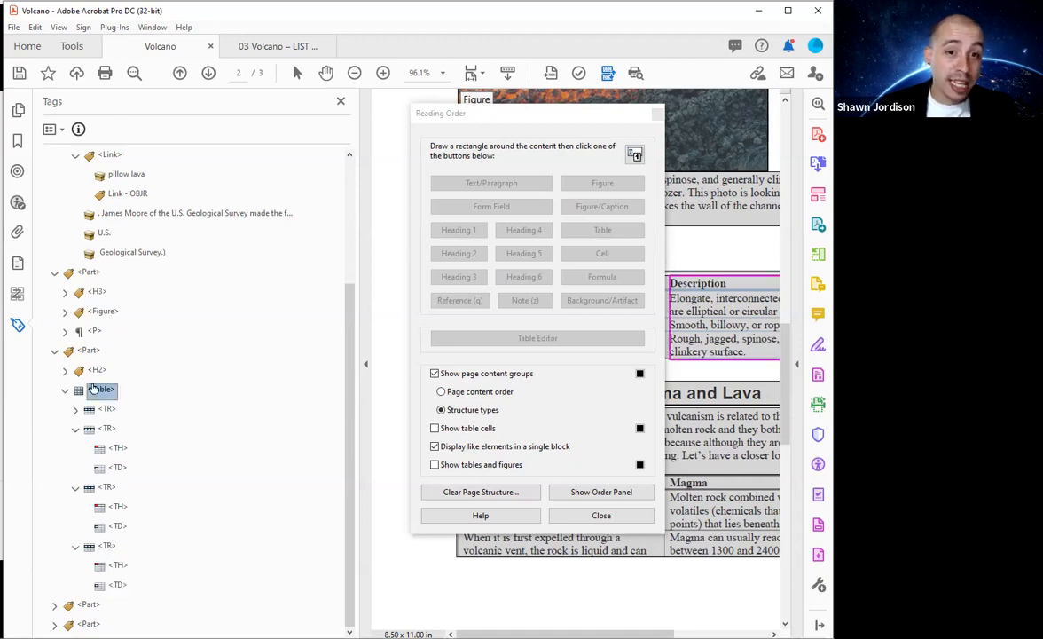
Step: Expand the first TR tag and review the order of header and data cells across the table's rows
click(75, 410)
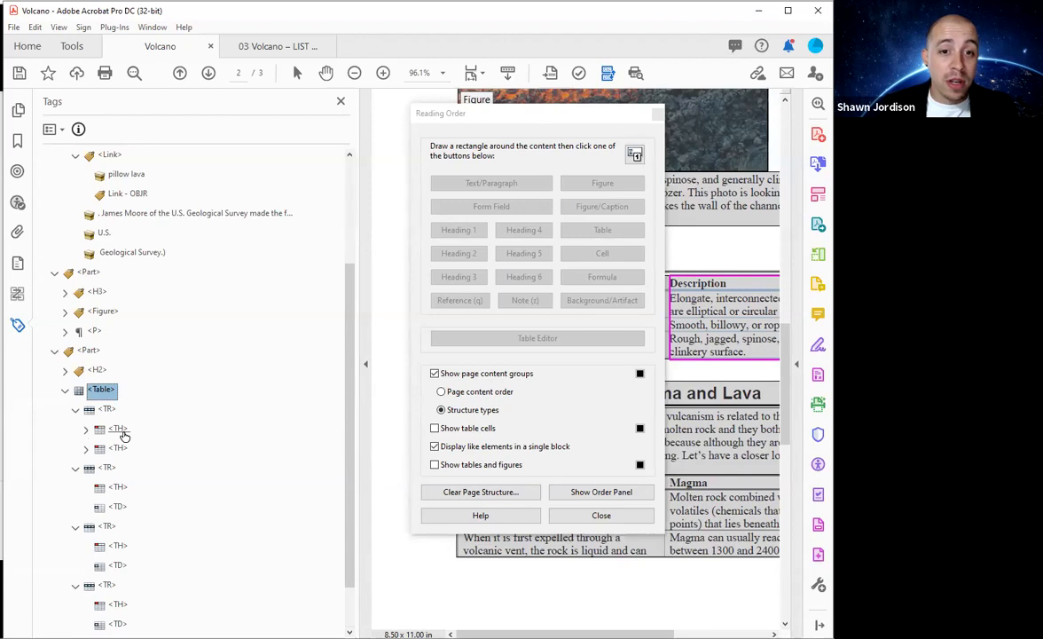
scroll(124, 435, down, 1)
click(124, 435)
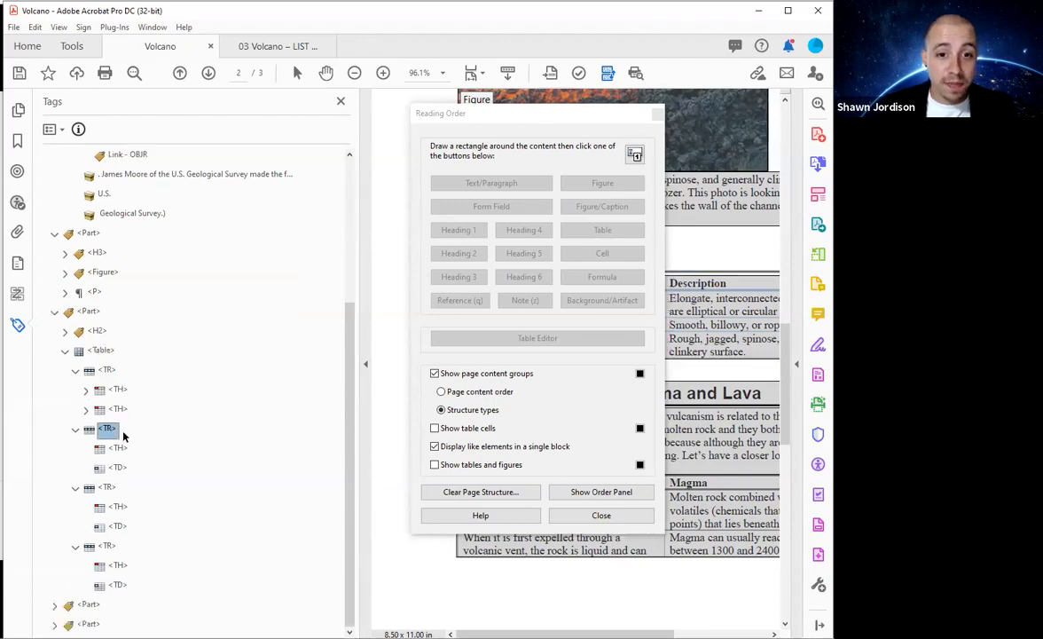
Step: Move the Reading Order window clear of the table and turn off displaying like elements in a single block and showing page content groups
drag(505, 107, 498, 101)
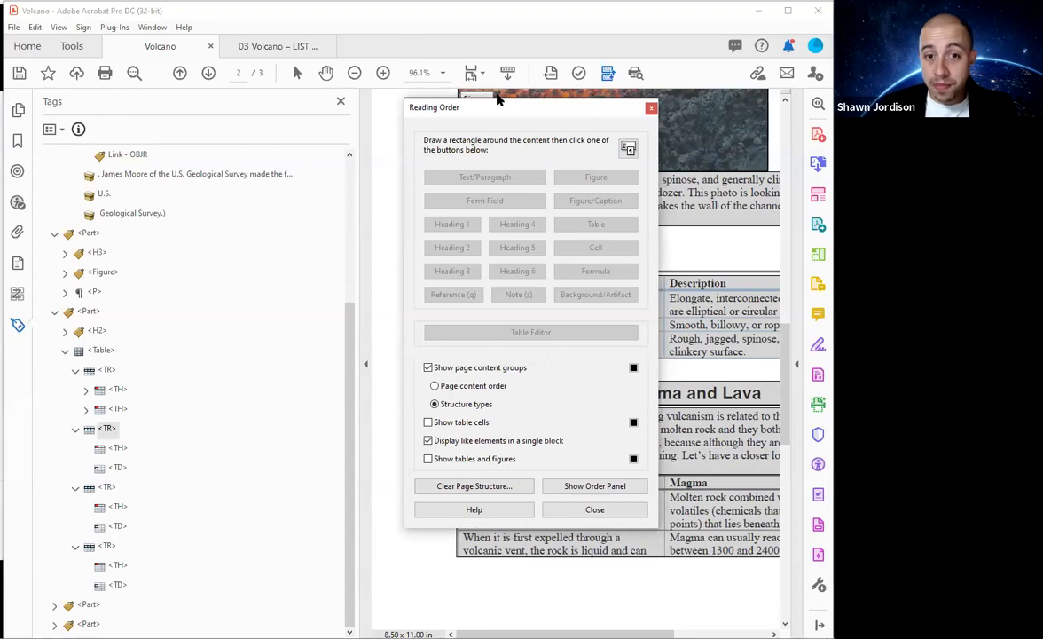
drag(497, 100, 270, 99)
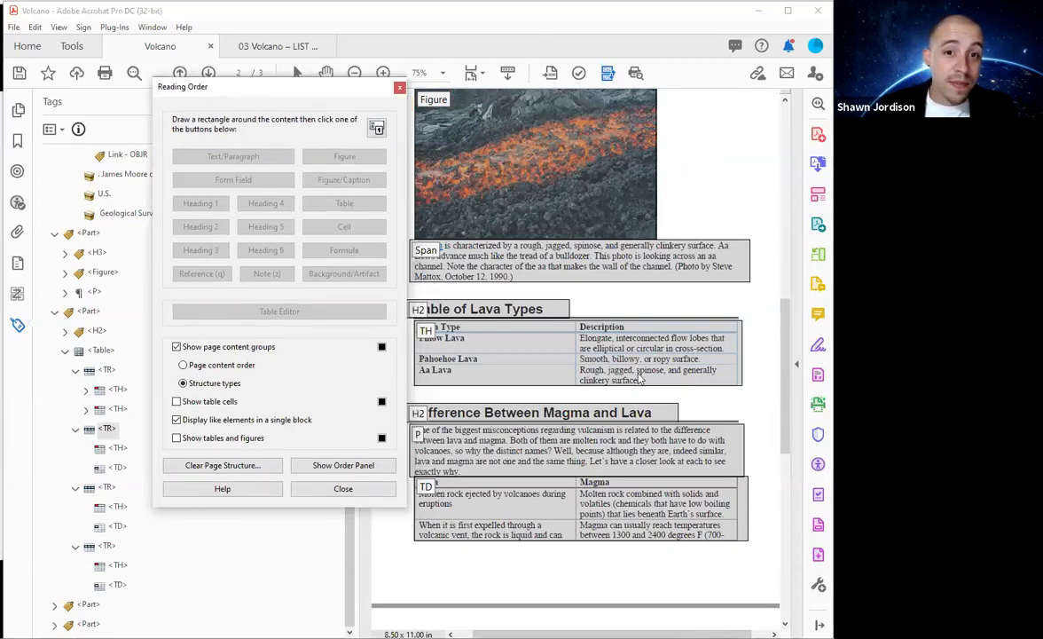
click(177, 419)
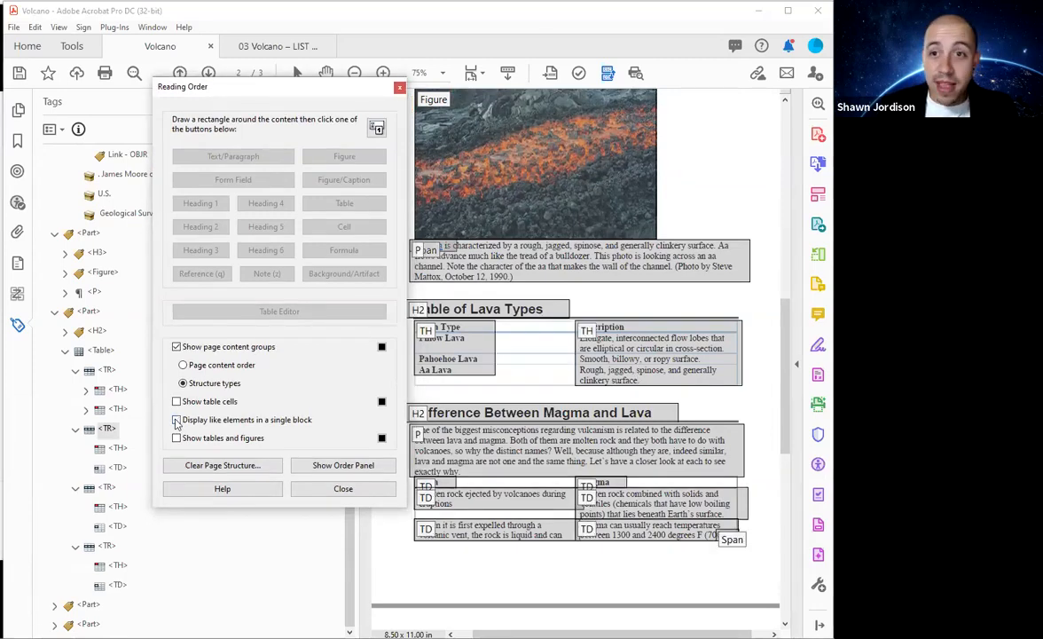
click(177, 348)
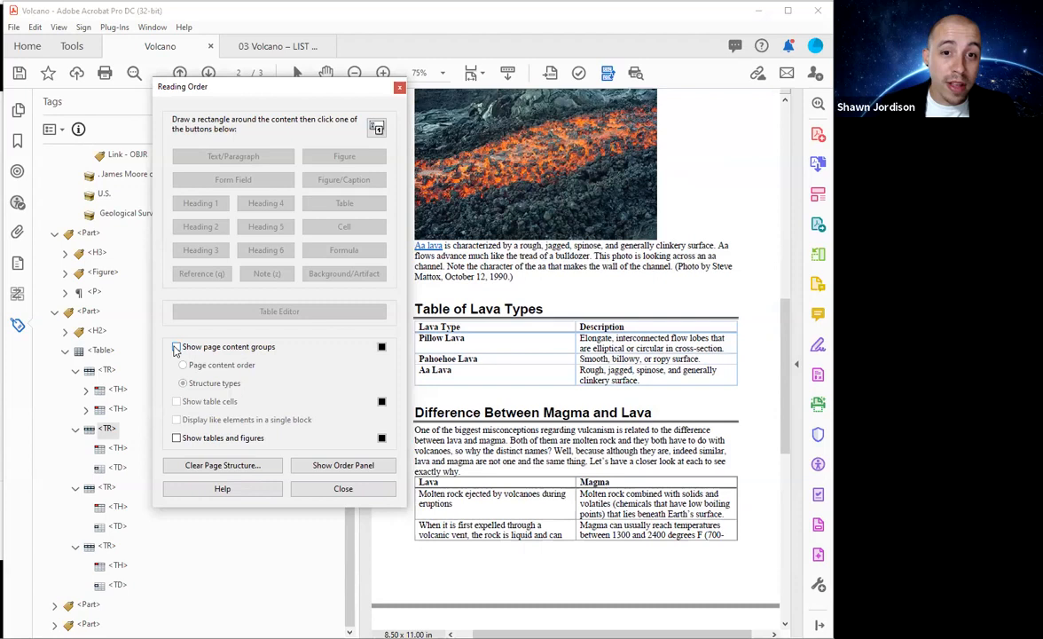
click(177, 346)
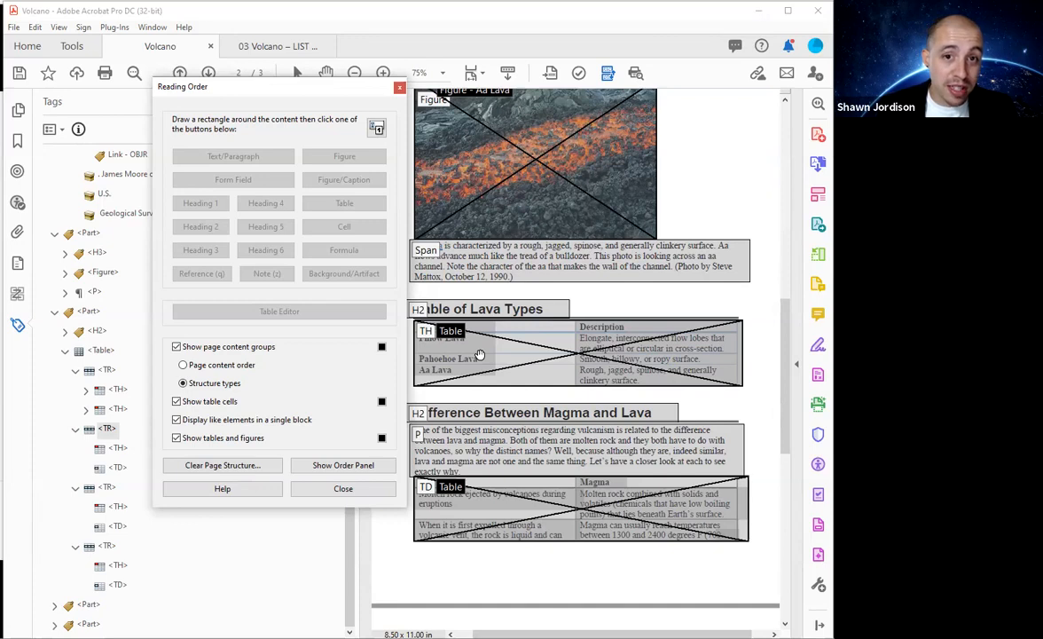
click(177, 346)
click(176, 439)
click(177, 439)
click(176, 438)
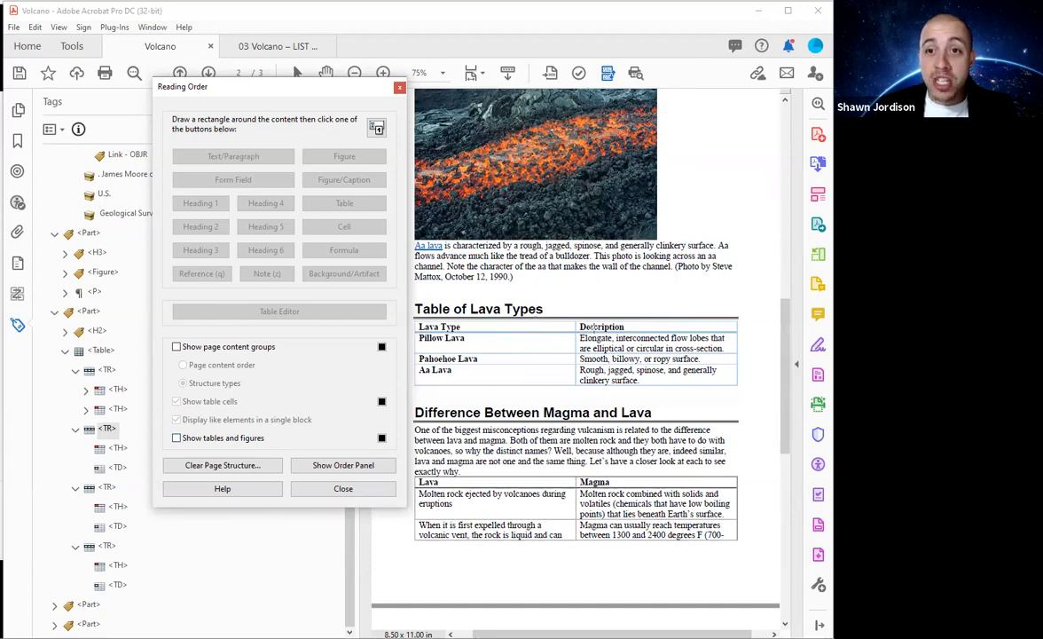
Step: Tag the Lava Type, Description and Pillow Lava cells of the Table of Lava Types as separate text paragraphs
drag(415, 321, 474, 337)
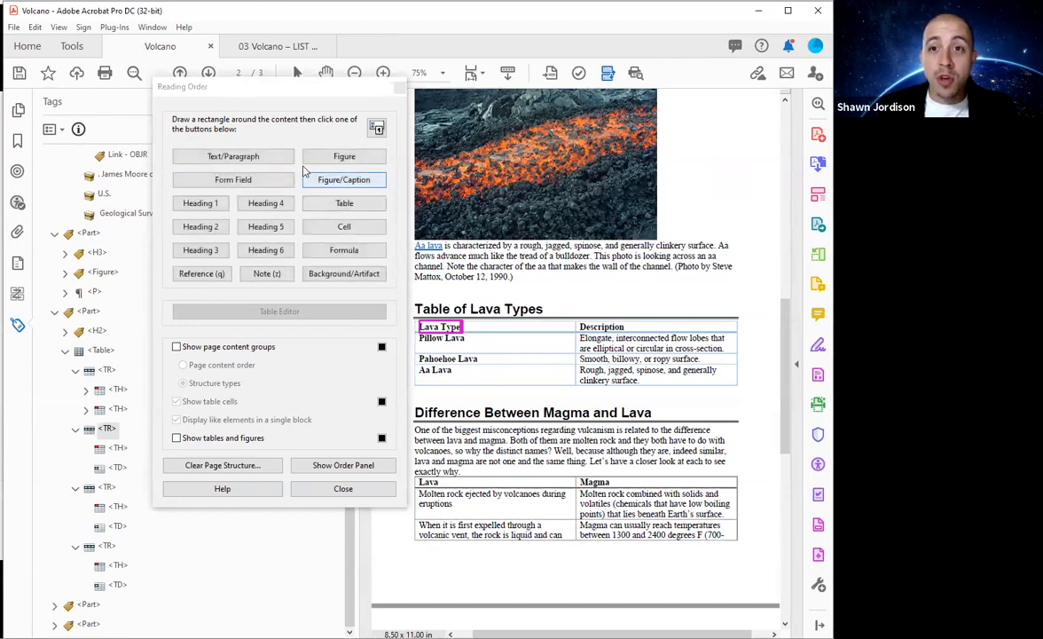
click(206, 158)
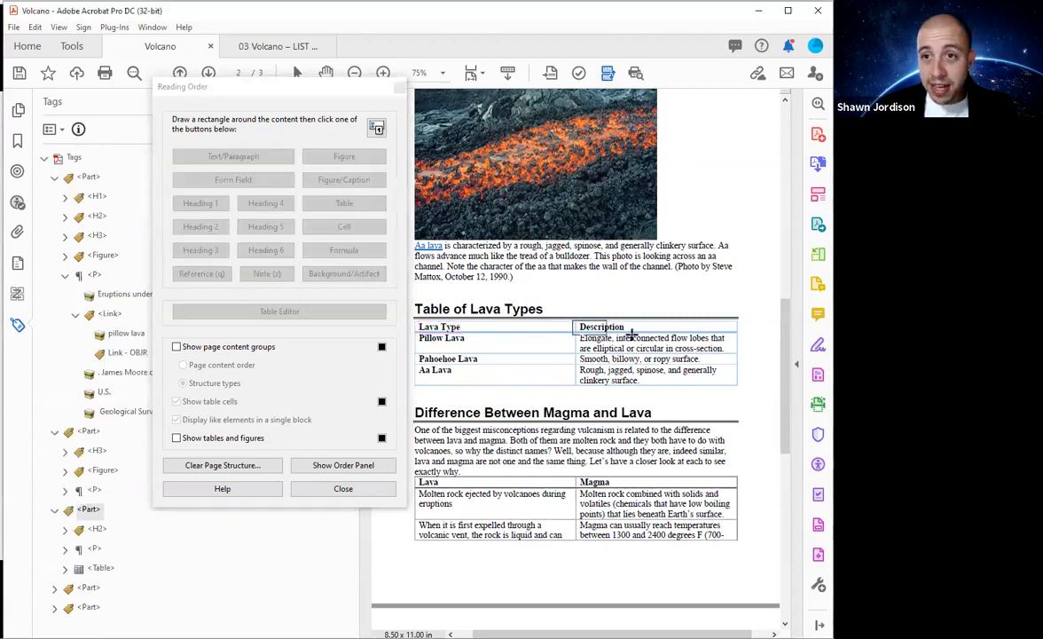
drag(645, 332, 644, 332)
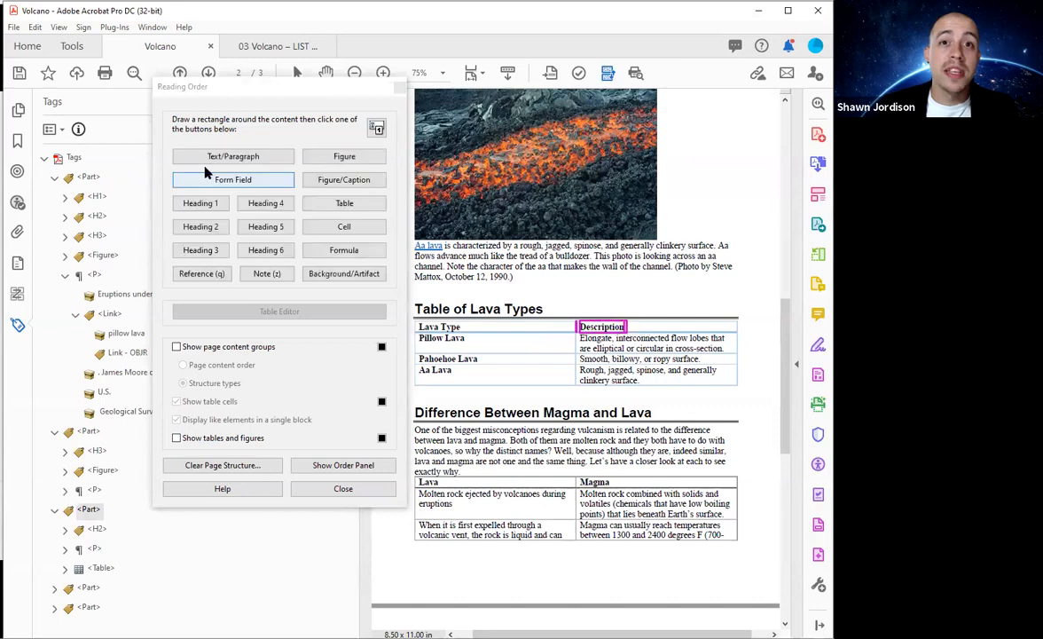
click(201, 227)
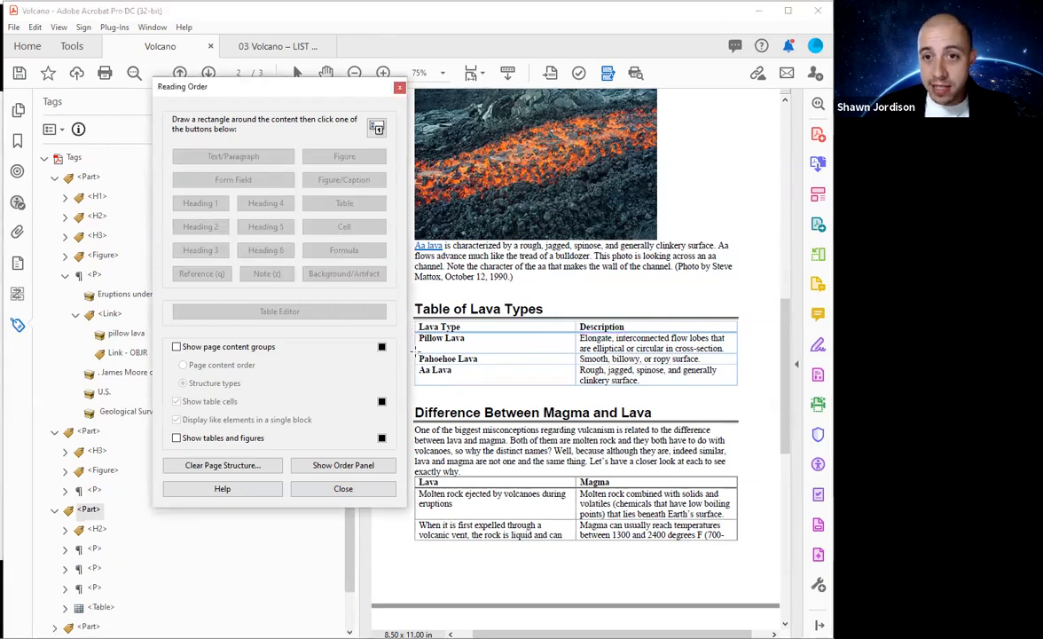
Step: Tag the Pahoehoe Lava and Aa Lava cells in the table's first column as separate text paragraphs
drag(416, 353, 490, 366)
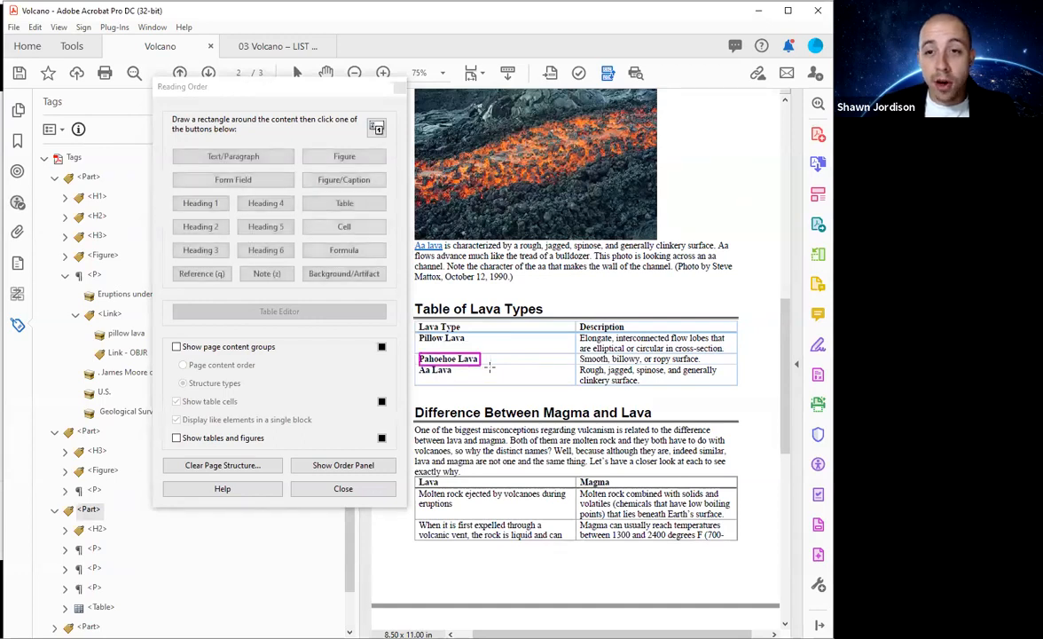
click(232, 156)
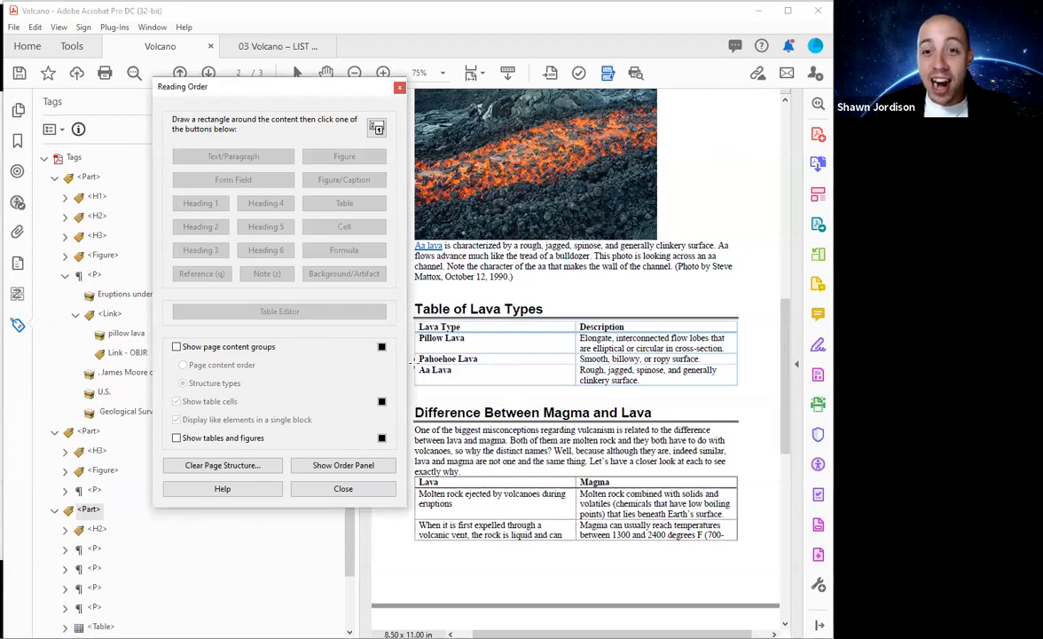
click(413, 355)
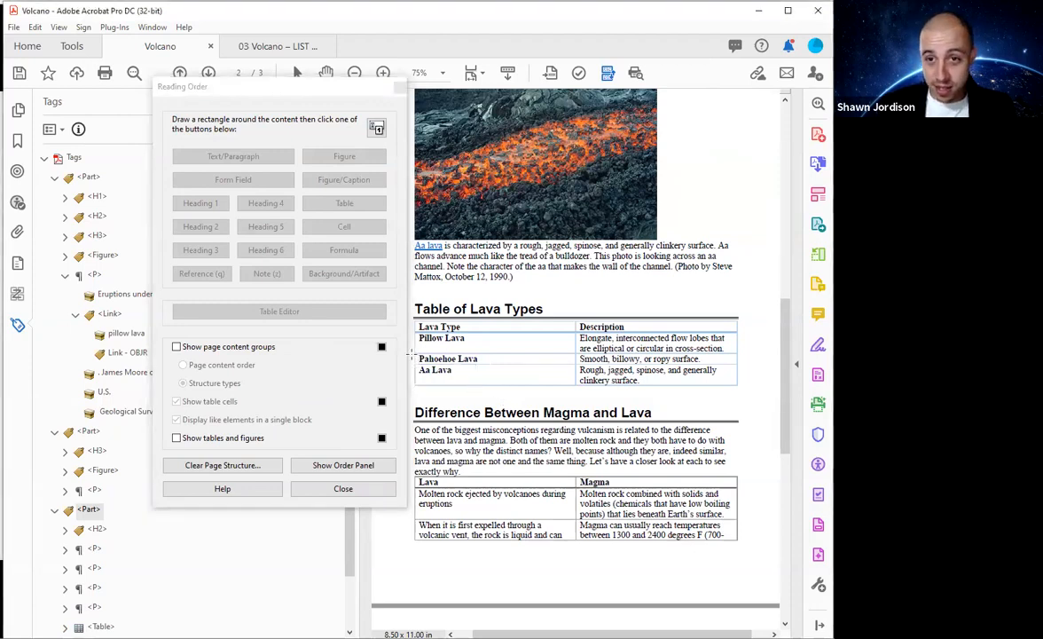
drag(414, 360, 471, 381)
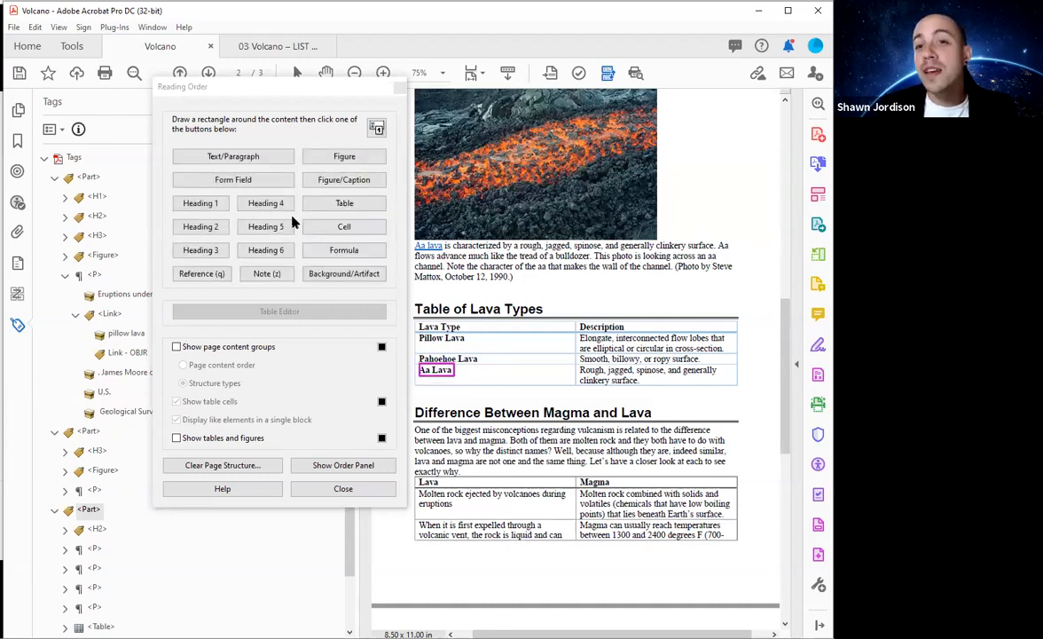
click(220, 158)
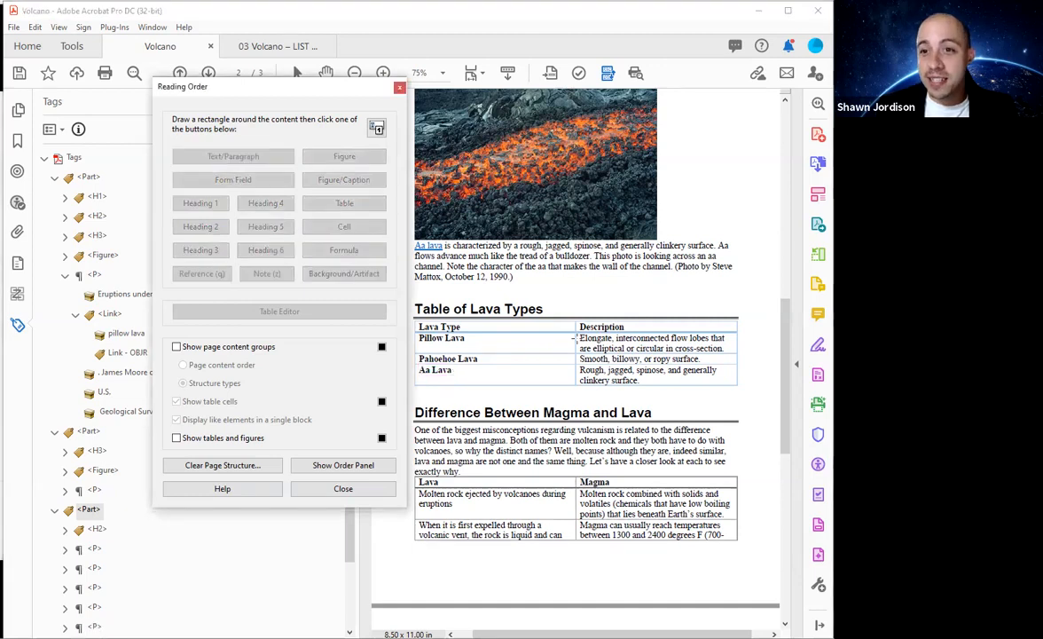
Step: Tag each of the three lava description cells as its own text paragraph and close the Reading Order window
mouse_move(577, 331)
mouse_down()
mouse_move(749, 358)
mouse_move(732, 359)
mouse_up()
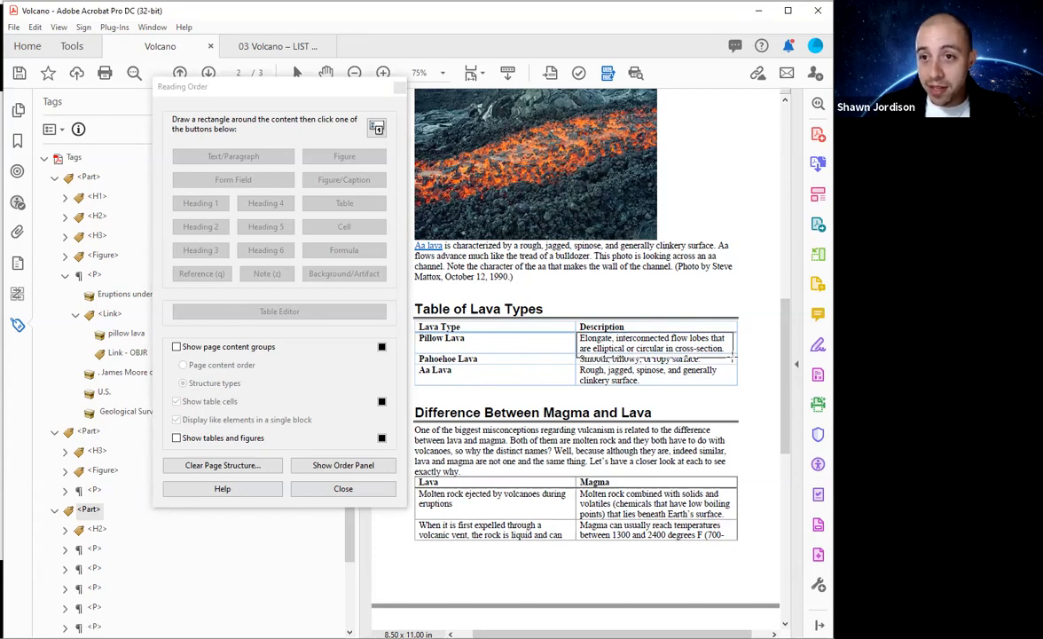
drag(732, 359, 736, 358)
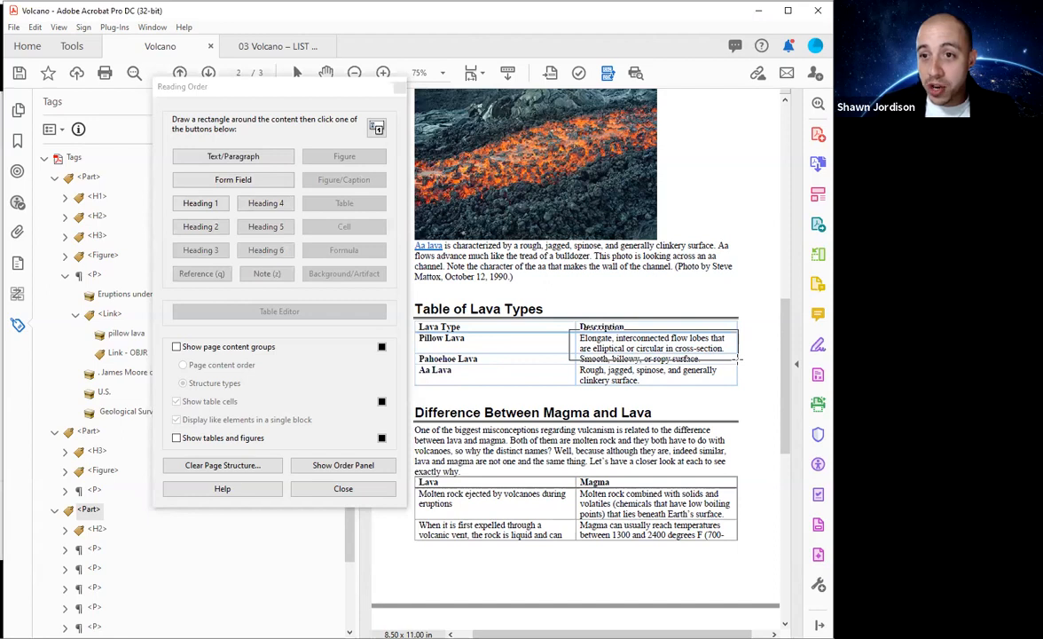
click(203, 159)
drag(577, 353, 710, 369)
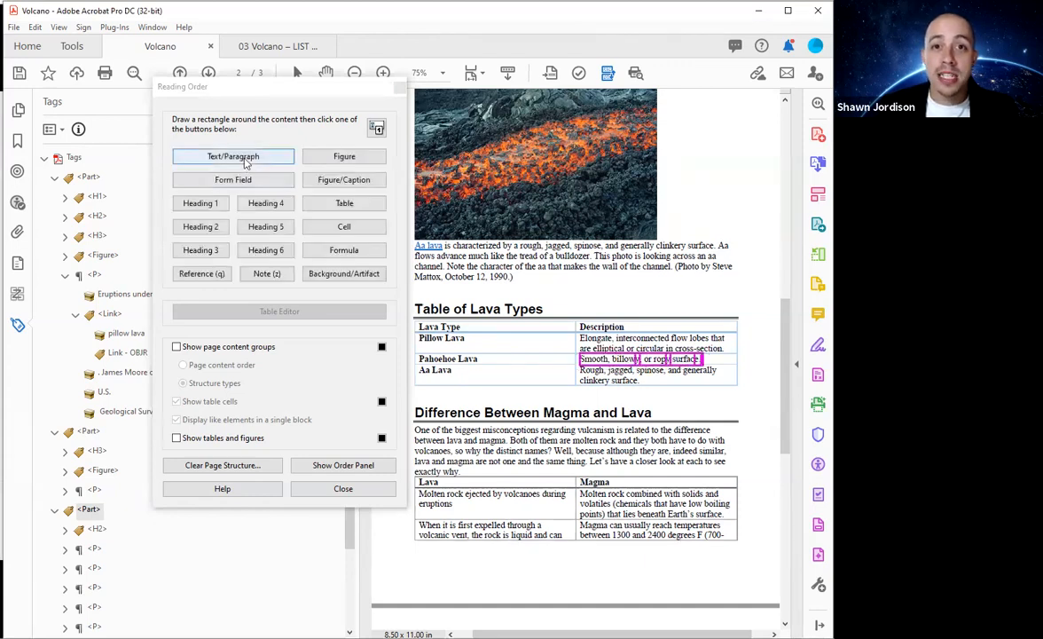
click(234, 156)
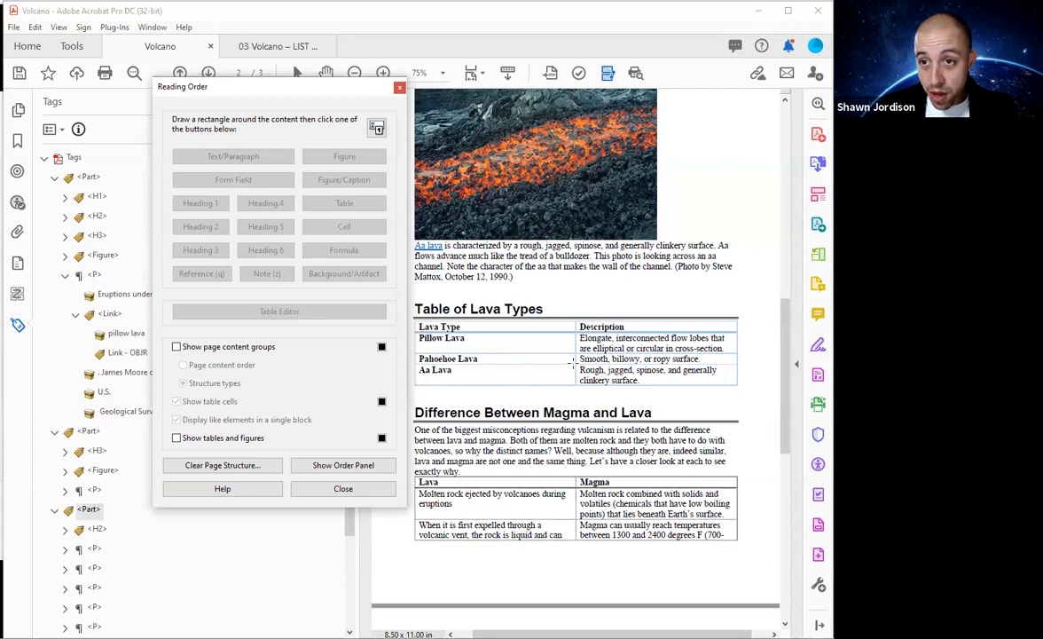
drag(572, 365, 685, 393)
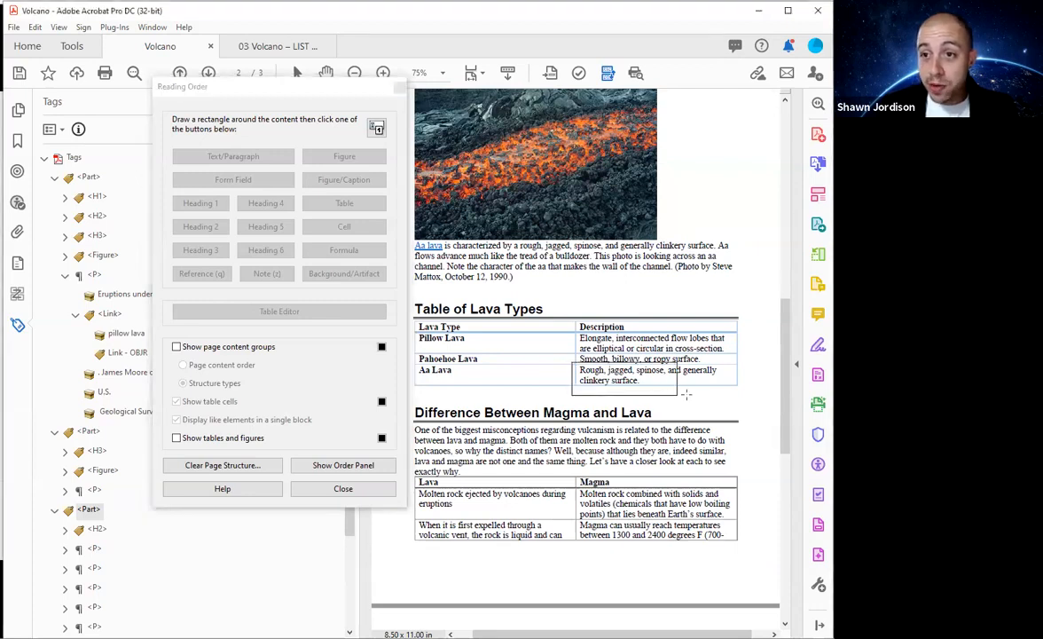
click(342, 489)
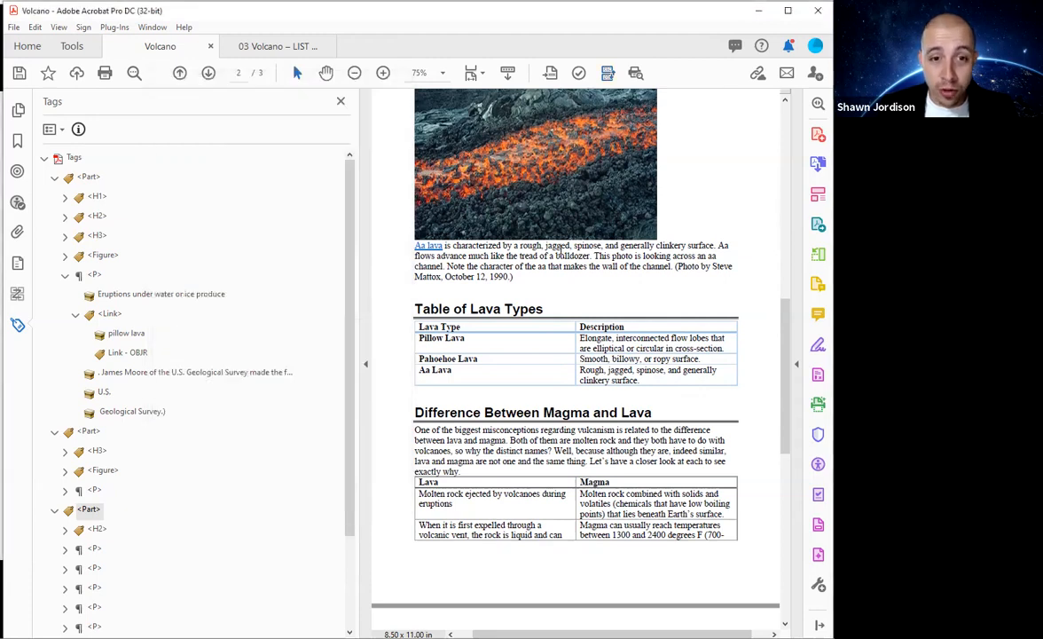
Step: Review which table cell each new P tag under the Table of Lava Types heading contains
key(Down)
key(Down)
key(Down)
key(Down)
key(Down)
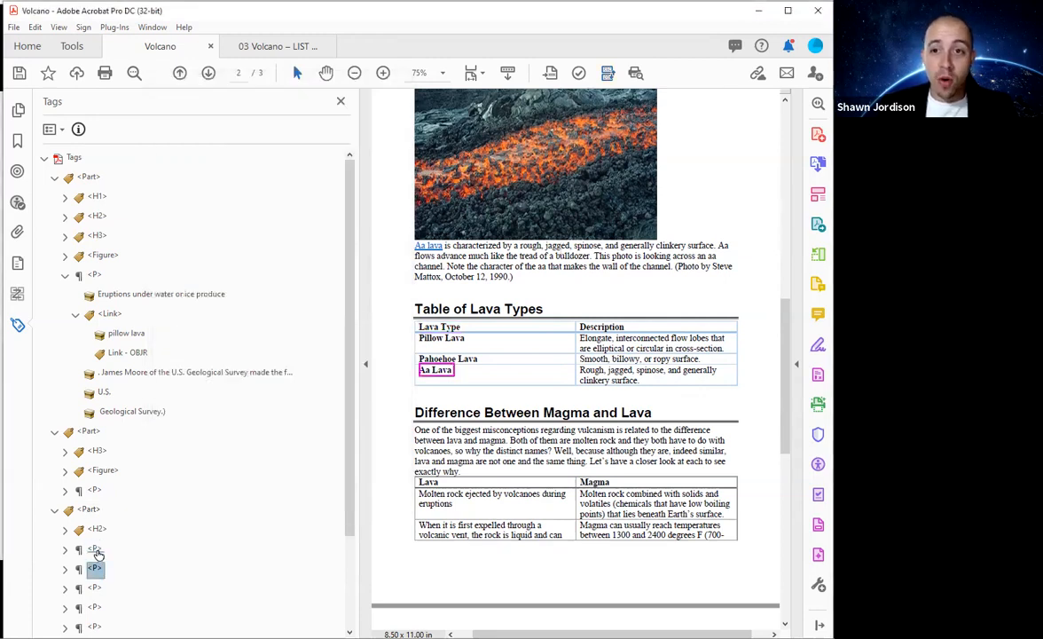
click(95, 550)
scroll(120, 520, down, 3)
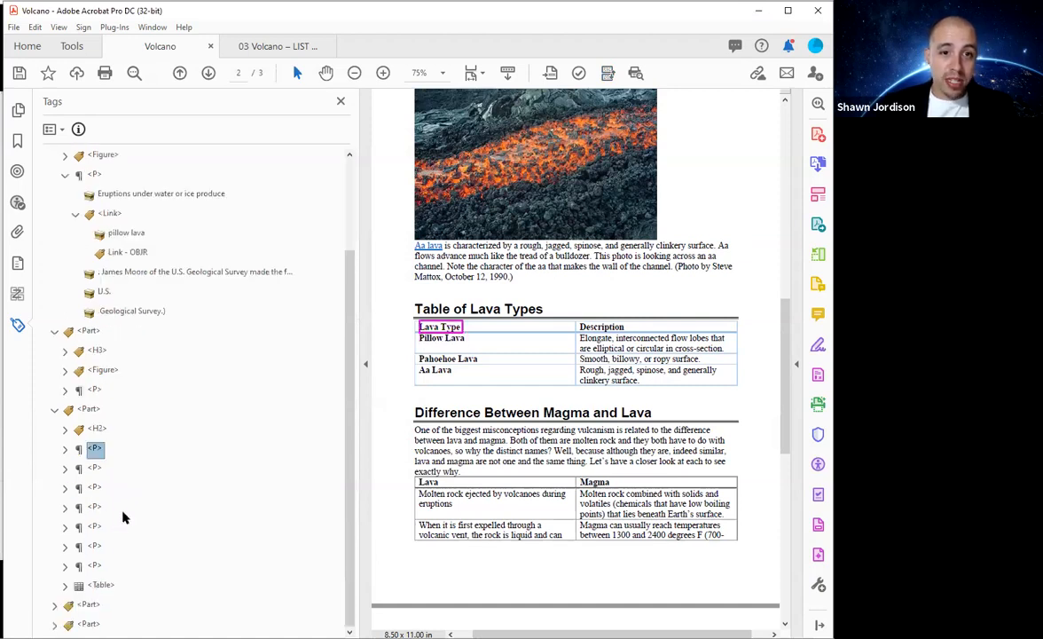
key(Down)
key(Down)
key(Down)
key(Down)
key(Down)
key(Down)
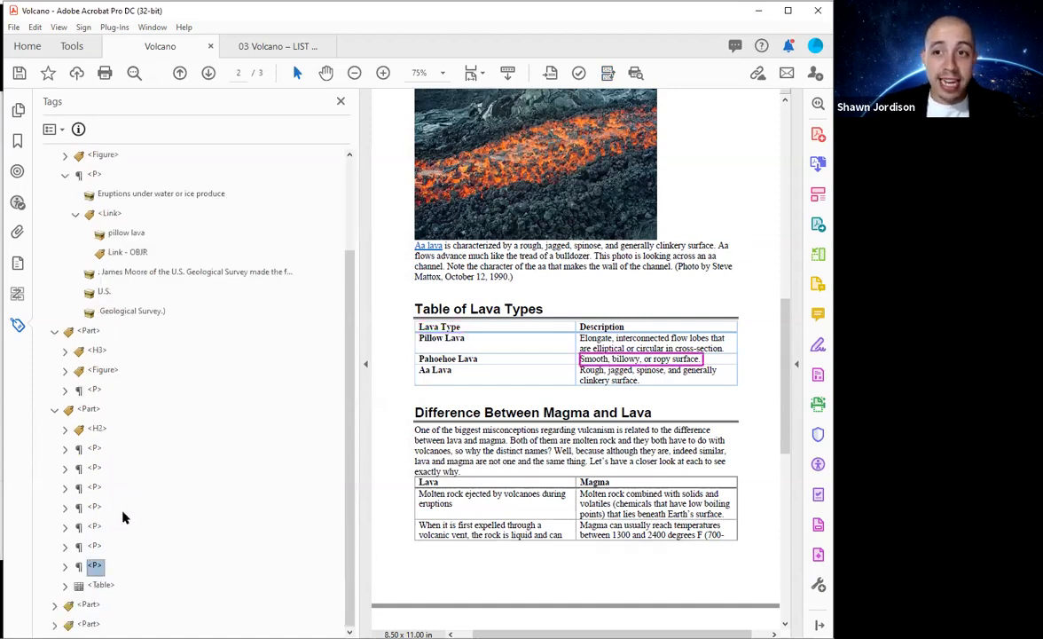
key(Up)
key(Up)
key(Up)
key(Up)
key(Up)
key(Up)
key(Up)
key(Up)
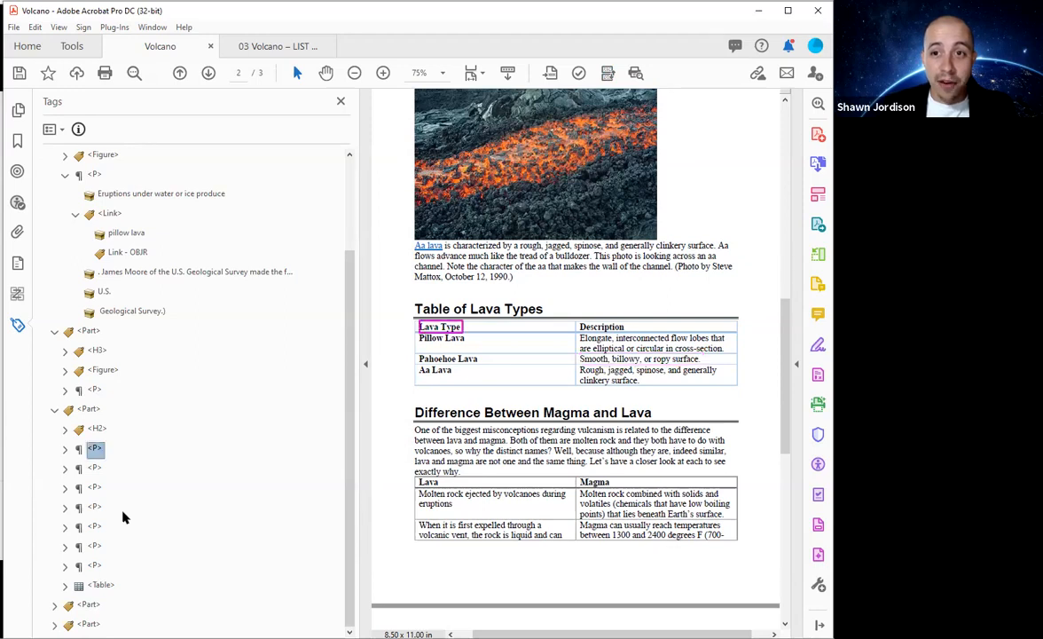
key(Down)
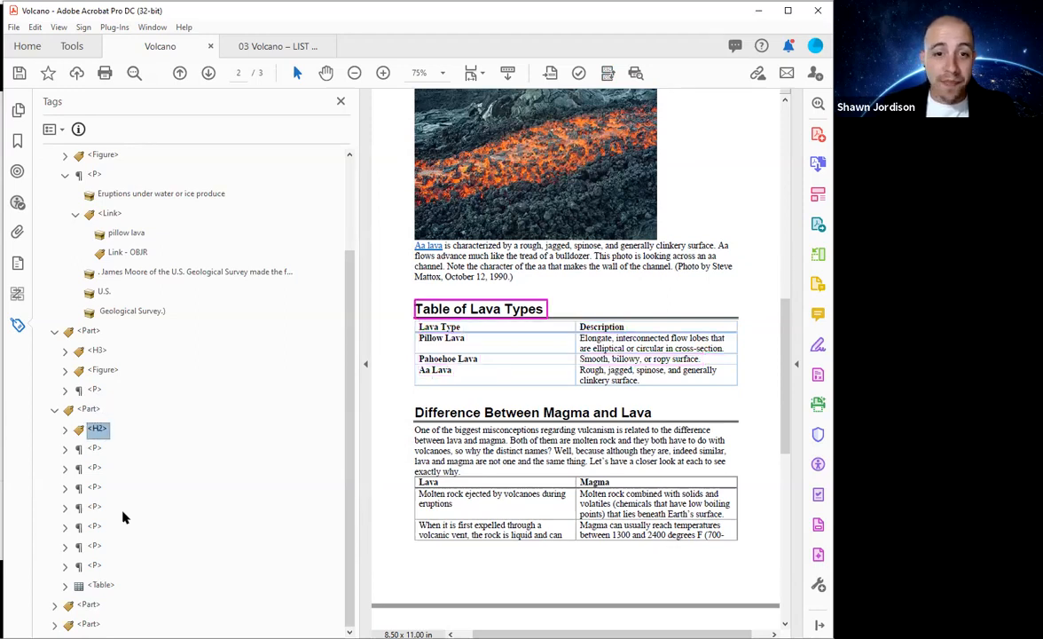
Step: Expand the Table tag below the new P tags and go through its TR tags
key(Down)
key(Down)
key(Down)
key(Down)
key(Down)
key(Down)
key(Down)
key(Down)
key(Right)
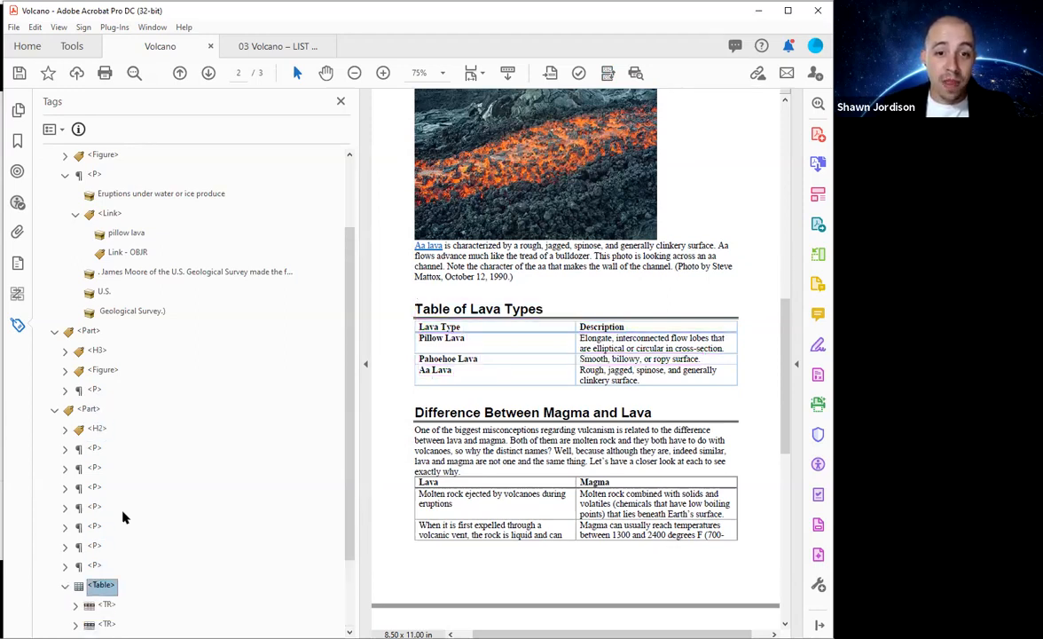
key(Down)
key(Down)
key(Down)
key(Down)
key(Down)
key(Down)
key(Up)
key(Up)
key(Up)
key(Up)
key(Up)
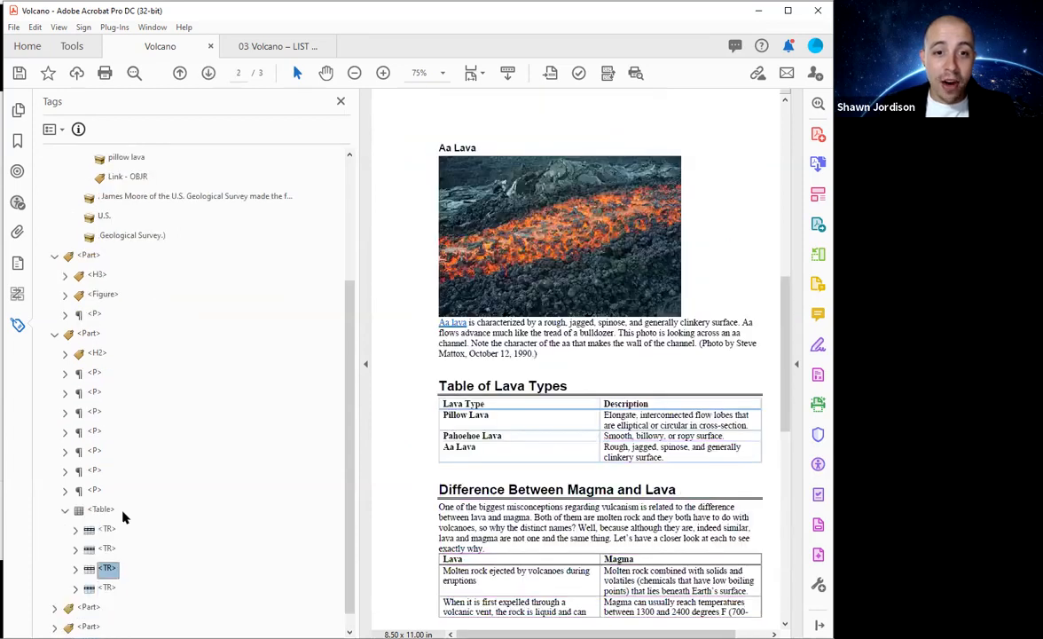
Step: Expand all four TR tags of the lava types Table tag to expose their TH and TD tags
key(Right)
key(Down)
key(Down)
key(Down)
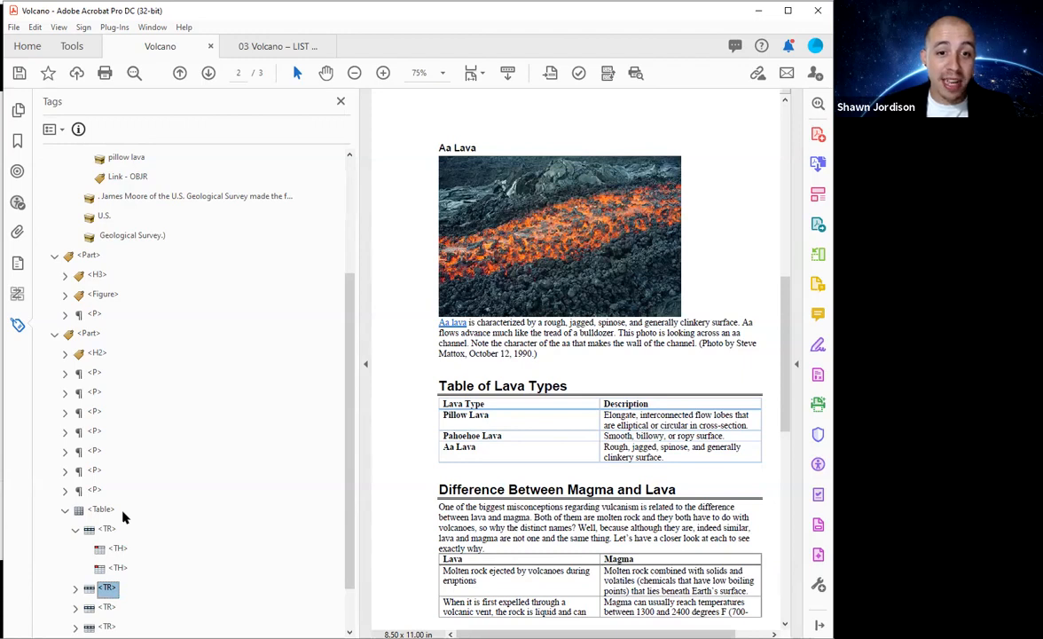
key(Right)
key(Down)
key(Down)
key(Down)
key(Right)
key(Down)
key(Down)
key(Down)
key(Right)
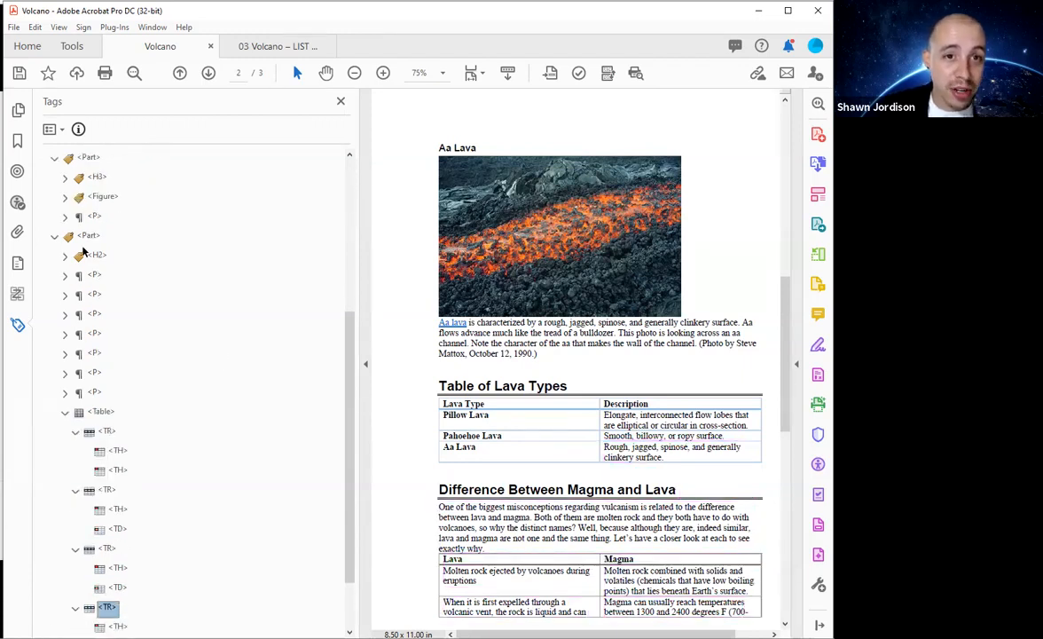
scroll(81, 251, down, 1)
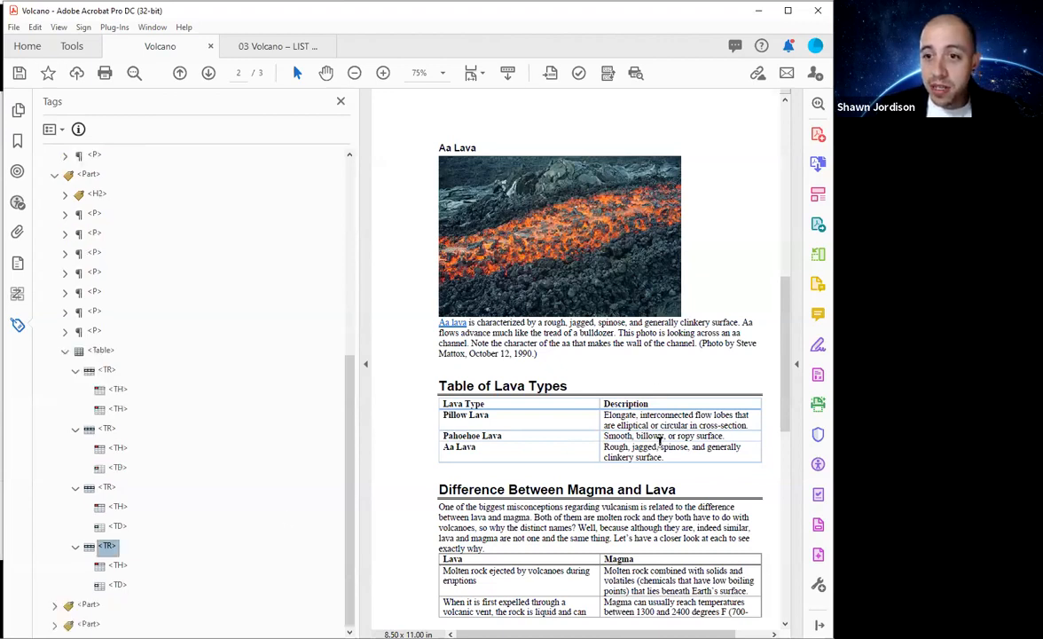
Step: Find the tag of the "Rough, jagged, spinose" cell from its selected text and collapse its P tag
drag(604, 447, 660, 445)
click(49, 128)
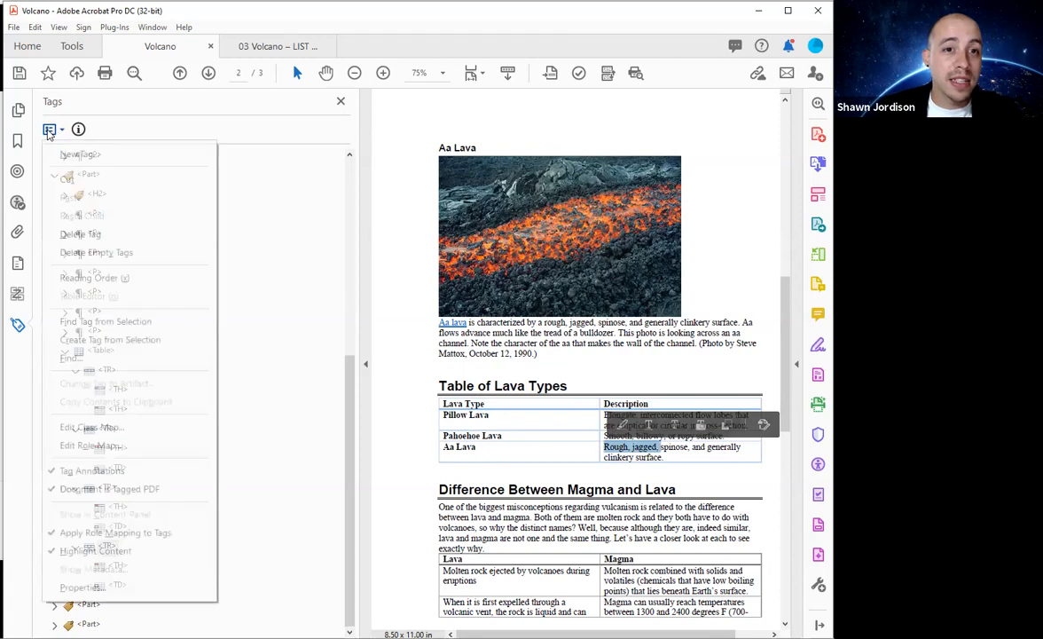
click(92, 321)
scroll(186, 435, down, 2)
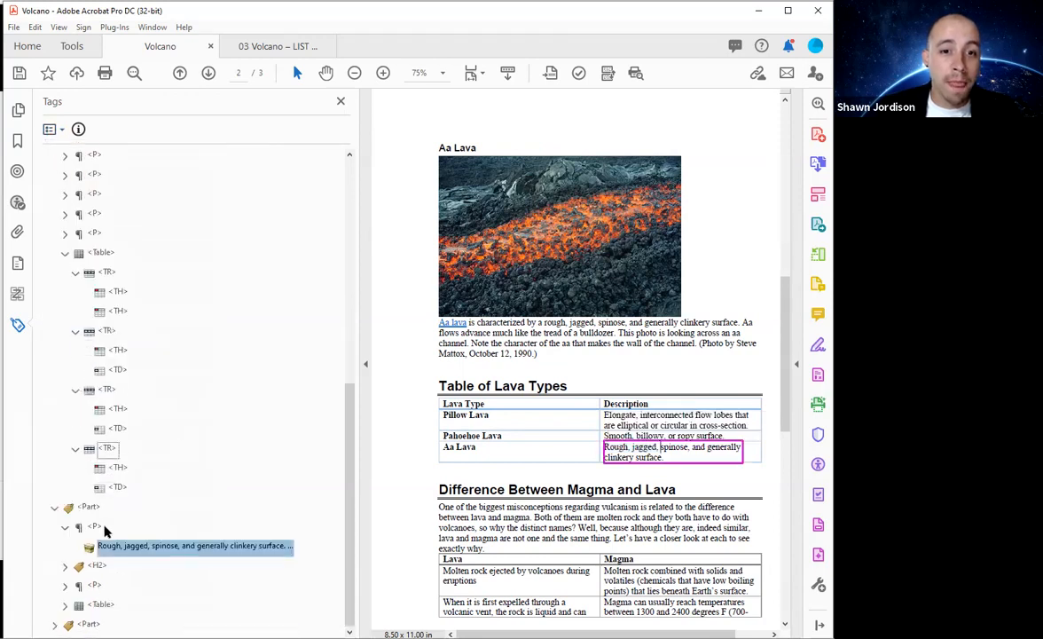
click(95, 529)
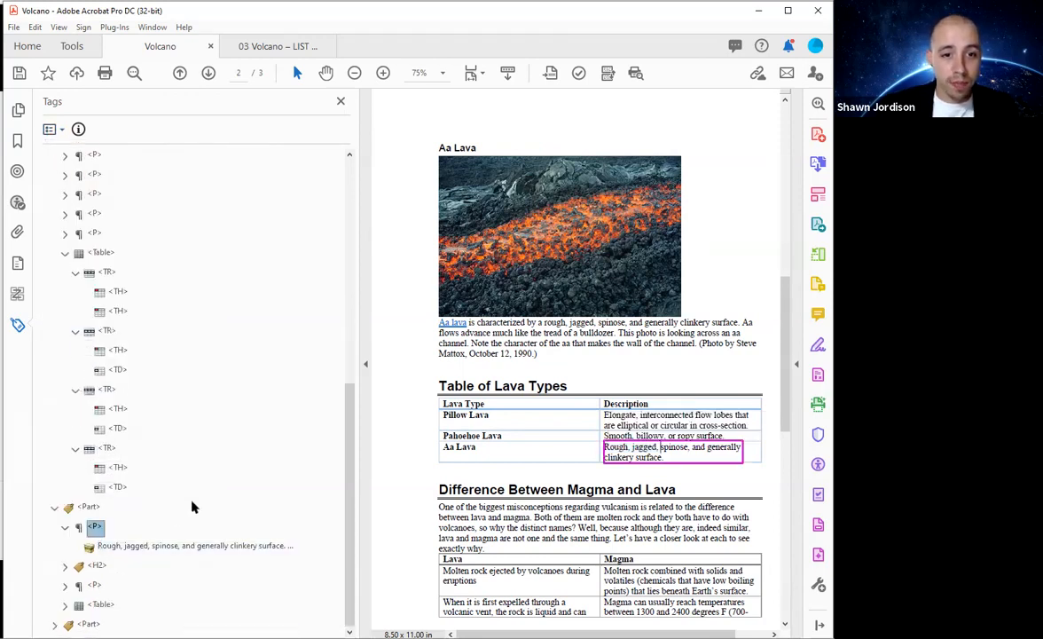
key(Left)
key(Down)
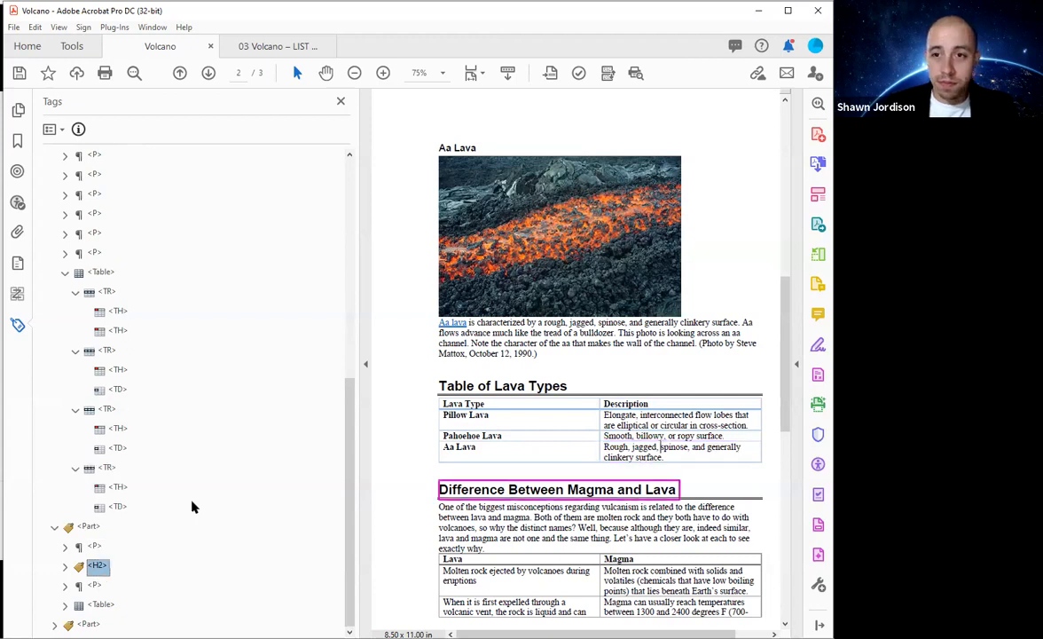
Step: Move the "Rough, jagged, spinose" P tag into the preceding Part, among the other cell P tags above the Table tag
key(Up)
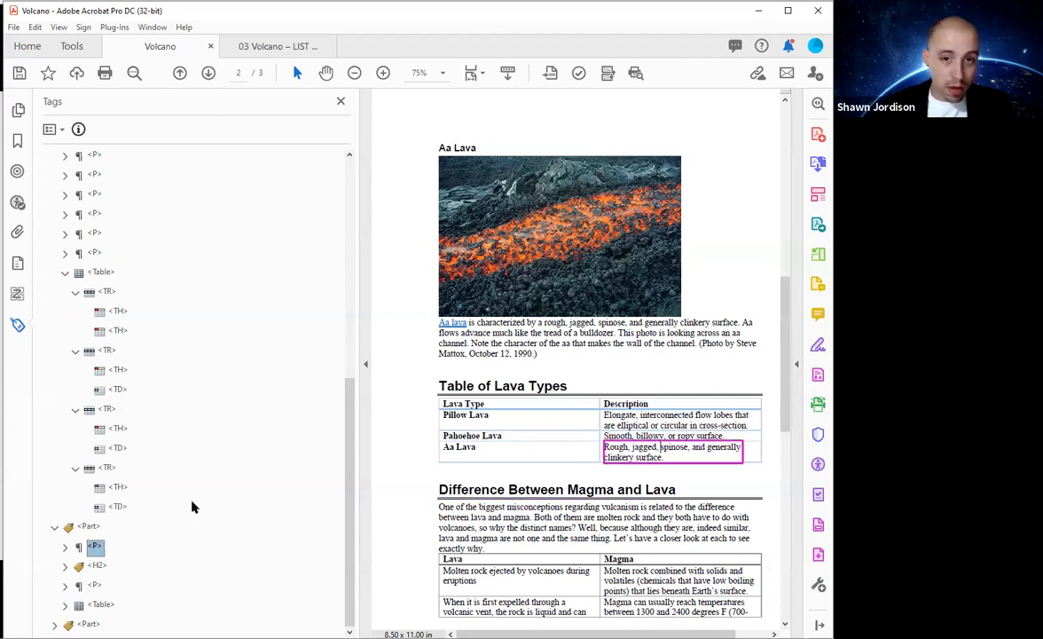
key(Up)
key(Up)
key(Up)
key(Up)
key(Up)
key(Up)
key(Up)
key(Up)
key(Up)
key(Up)
key(Up)
key(Up)
key(Up)
key(Up)
key(Up)
key(Up)
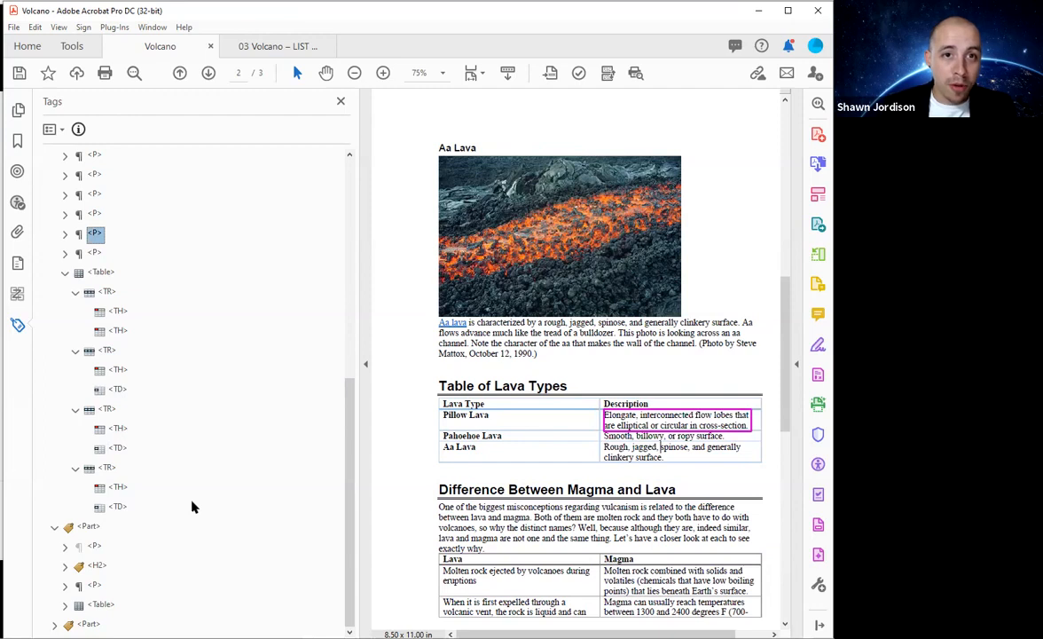
key(Up)
key(Up)
key(Up)
key(Up)
key(Up)
key(Up)
key(Up)
key(Up)
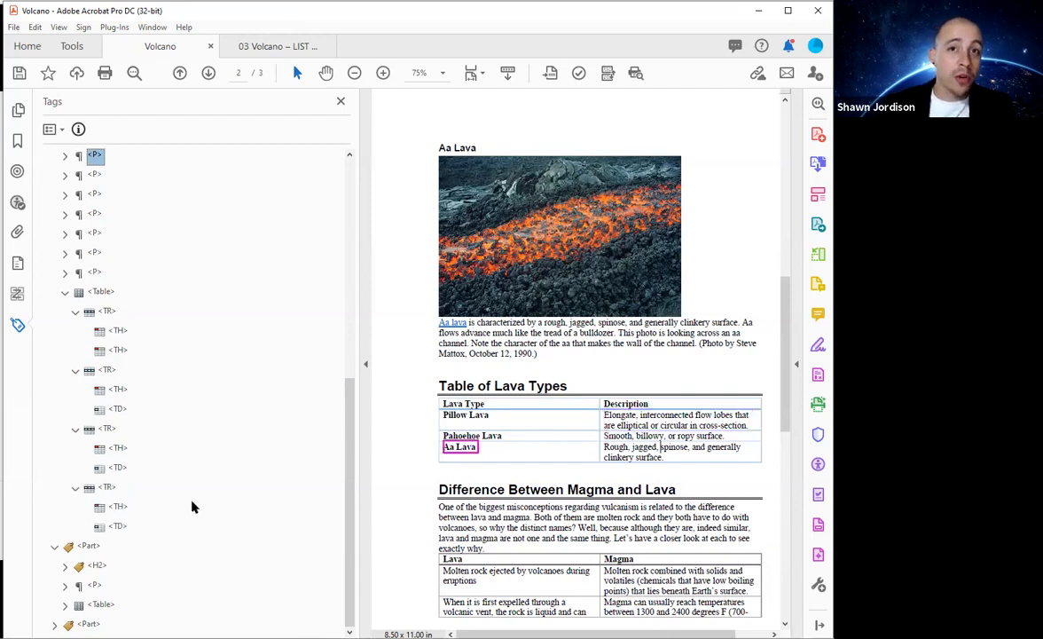
Step: Expand the first four P tags below the lava types Part's H2 tag to expose their content, down to Pillow Lava
key(Down)
key(Down)
key(Right)
key(Down)
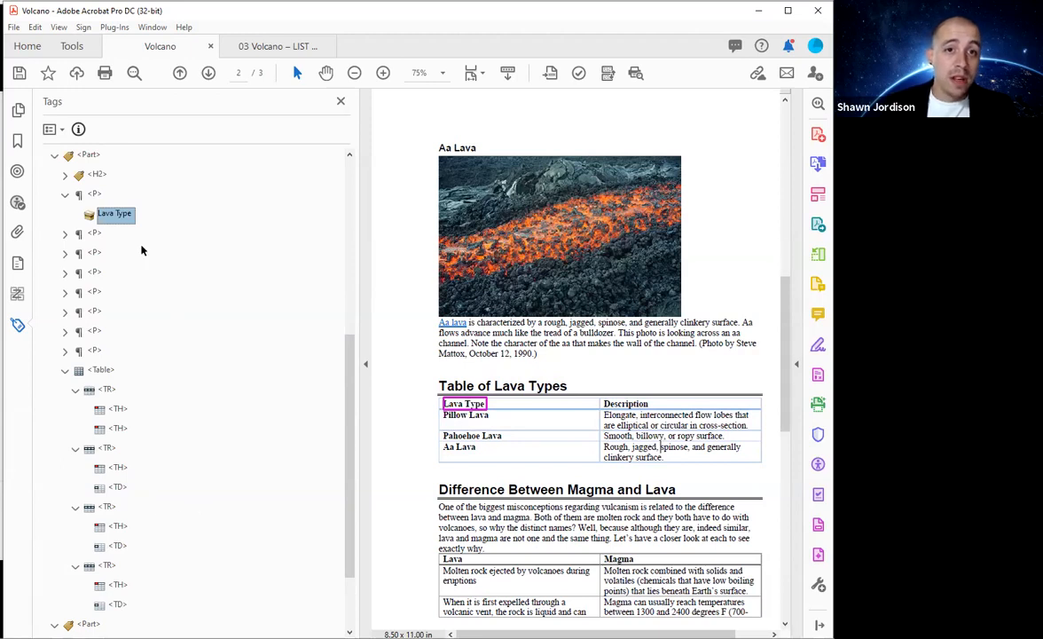
key(Down)
key(Right)
key(Down)
key(Down)
key(Right)
key(Down)
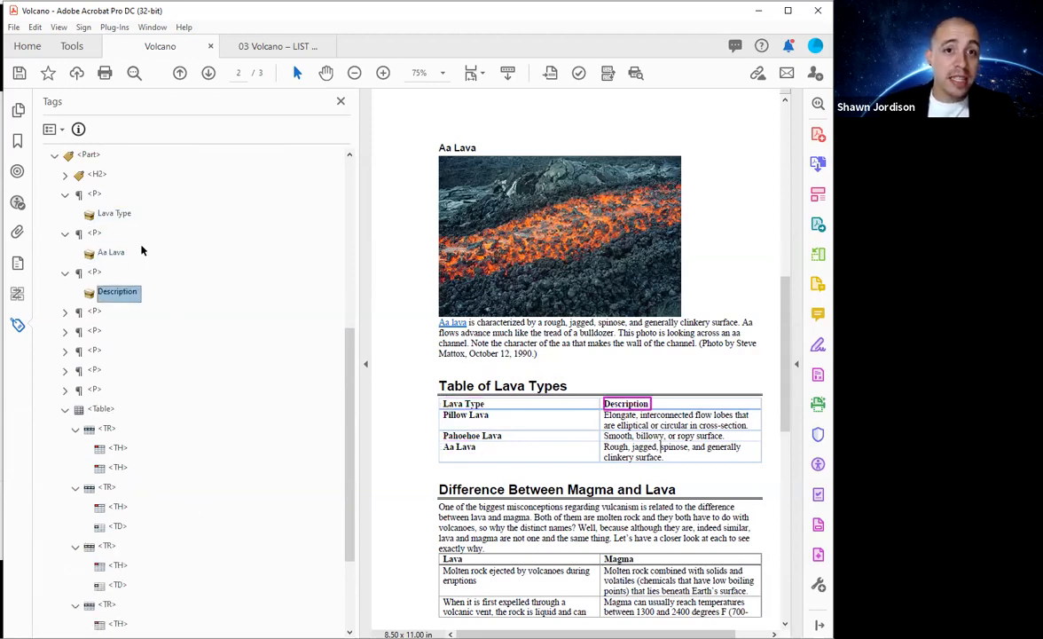
key(Down)
key(Right)
key(Down)
Step: Expand the remaining four P tags above the Table tag, from Pahoehoe Lava to "Smooth, billowy, or ropy surface."
key(Down)
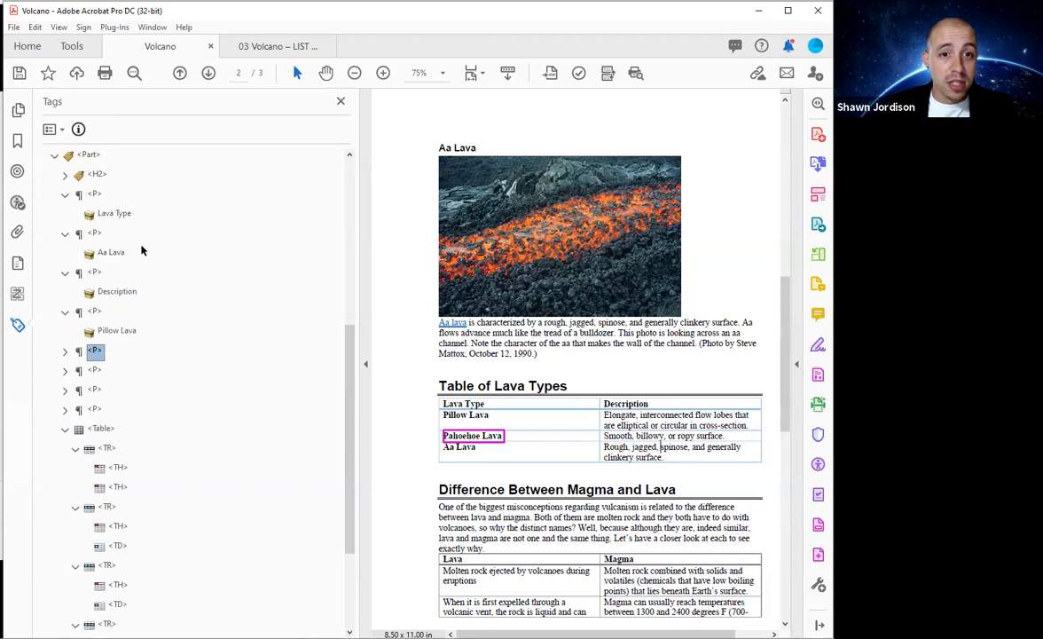
key(Right)
key(Down)
key(Down)
key(Right)
key(Down)
key(Down)
key(Right)
key(Down)
key(Down)
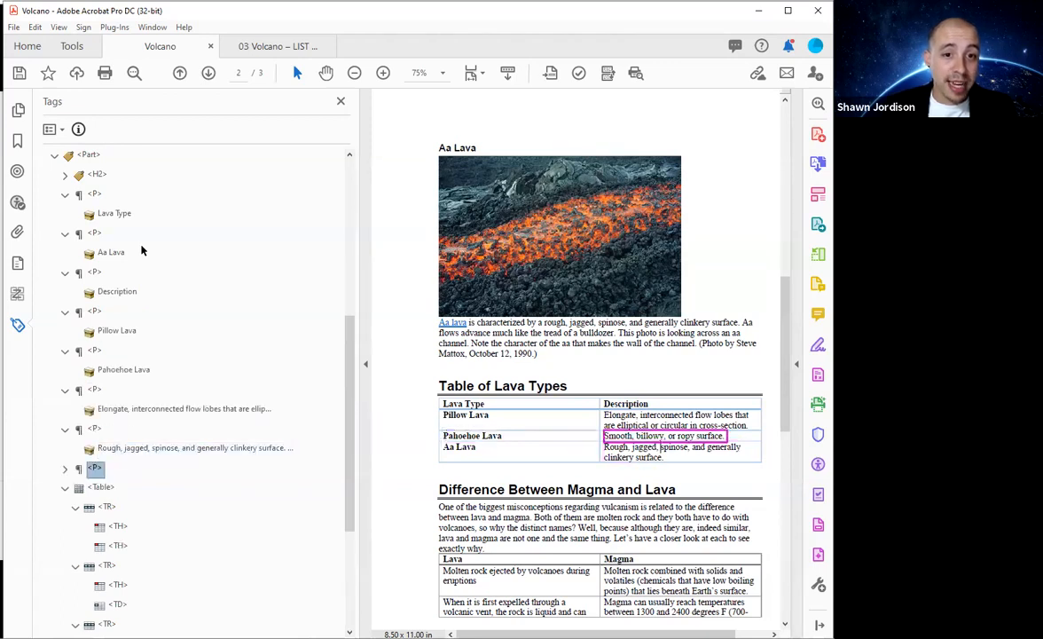
key(Right)
key(Down)
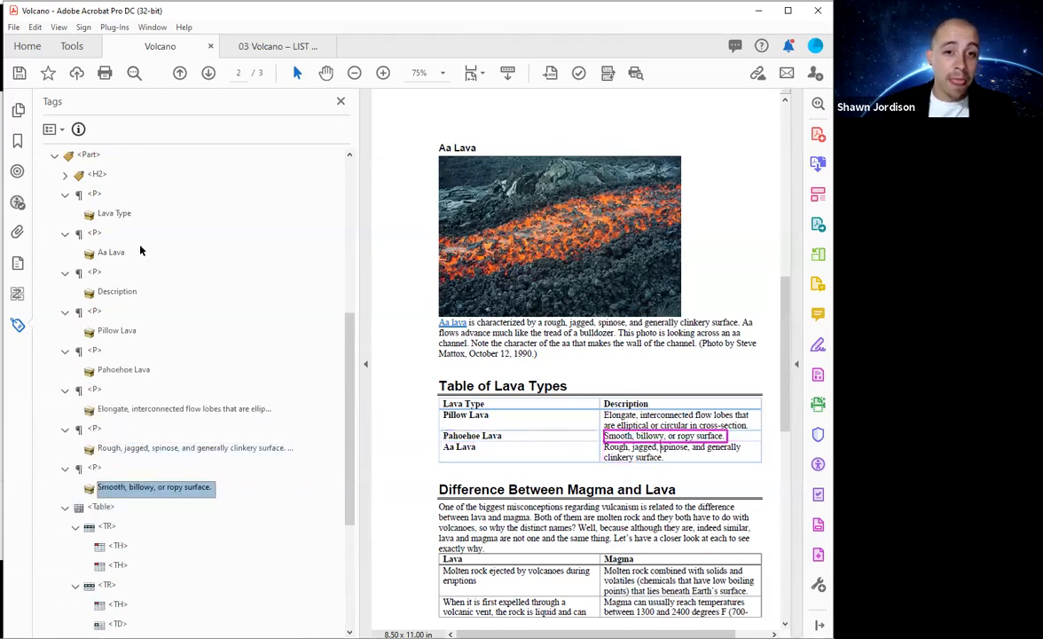
Step: Cut the Lava Type content out of its P tag and paste it as a child of the first TH in the table's first TR
scroll(142, 266, down, 3)
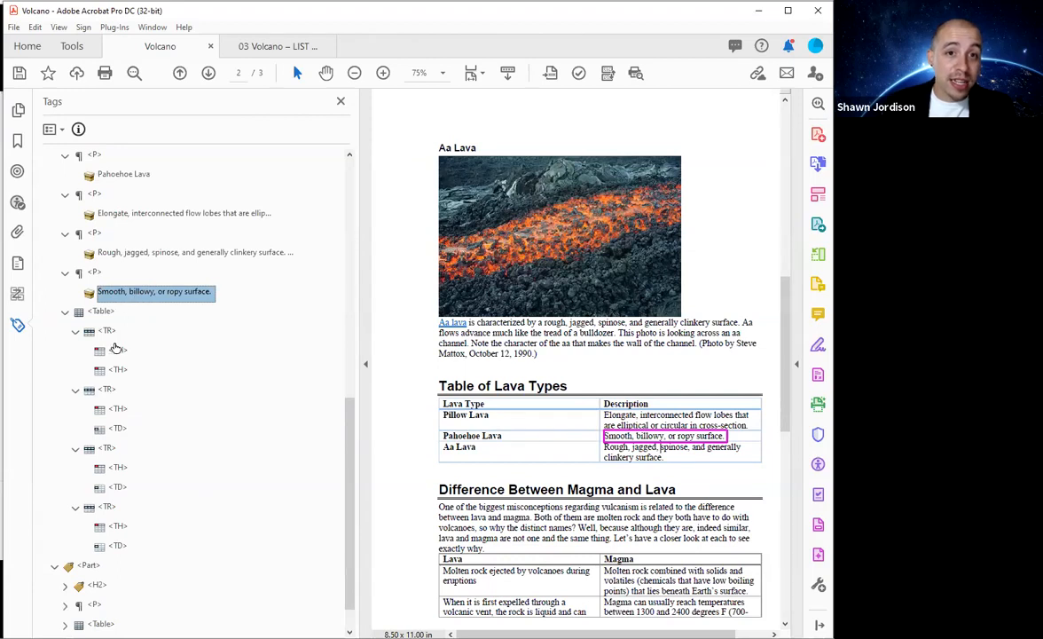
scroll(117, 353, up, 6)
scroll(120, 359, down, 3)
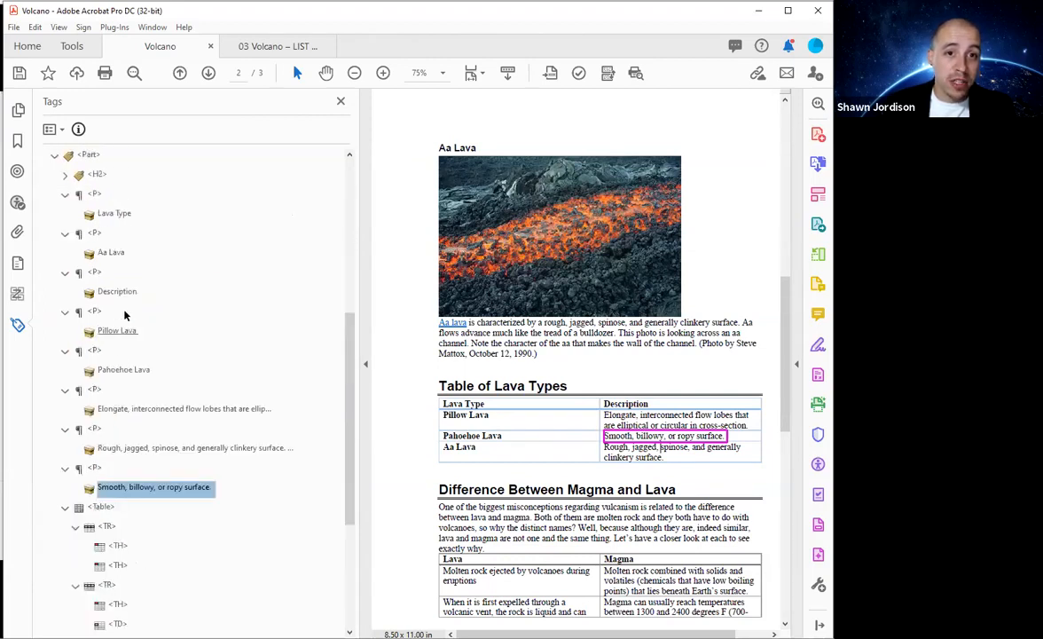
click(108, 206)
scroll(109, 212, down, 3)
scroll(110, 212, up, 3)
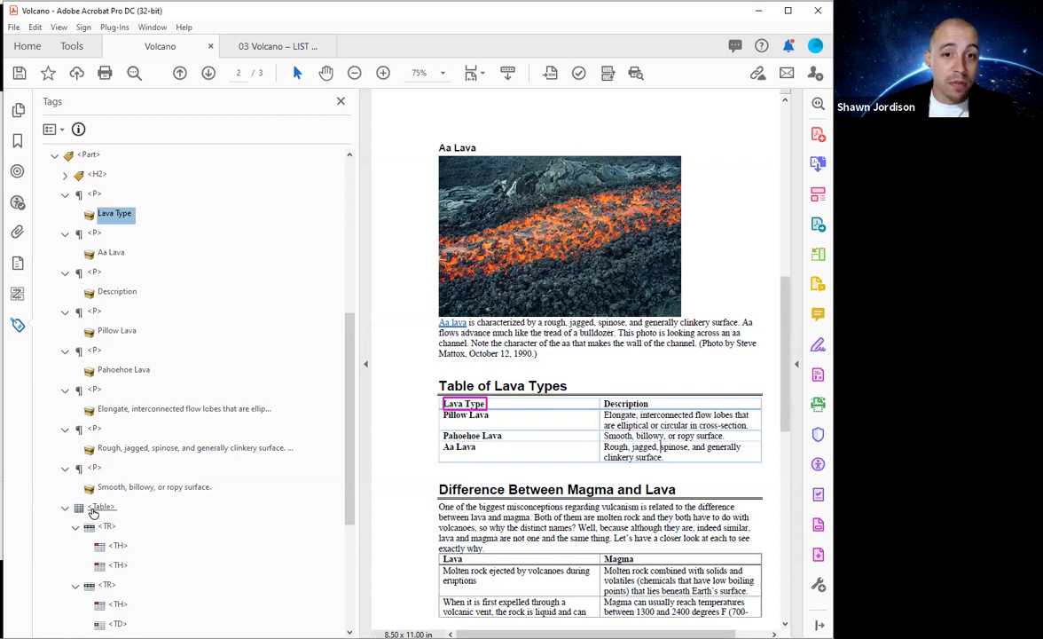
right_click(117, 214)
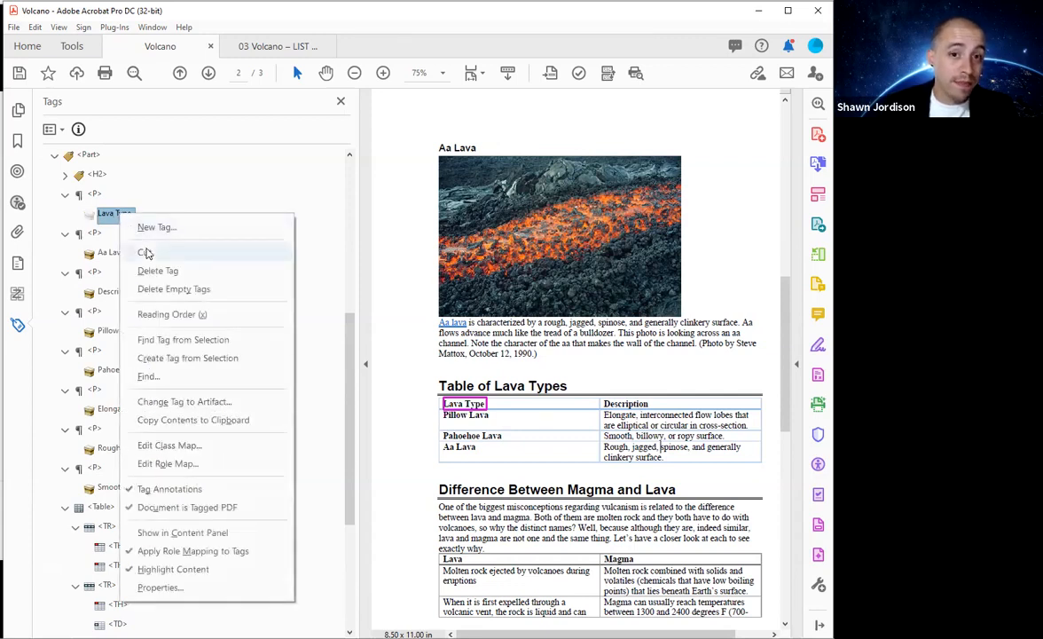
click(103, 548)
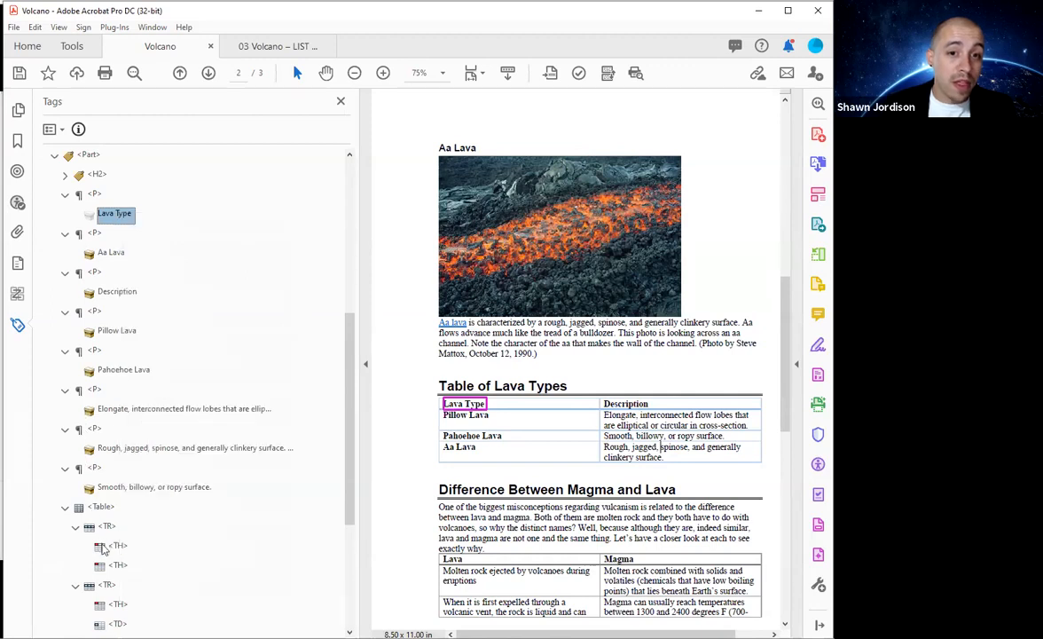
click(118, 547)
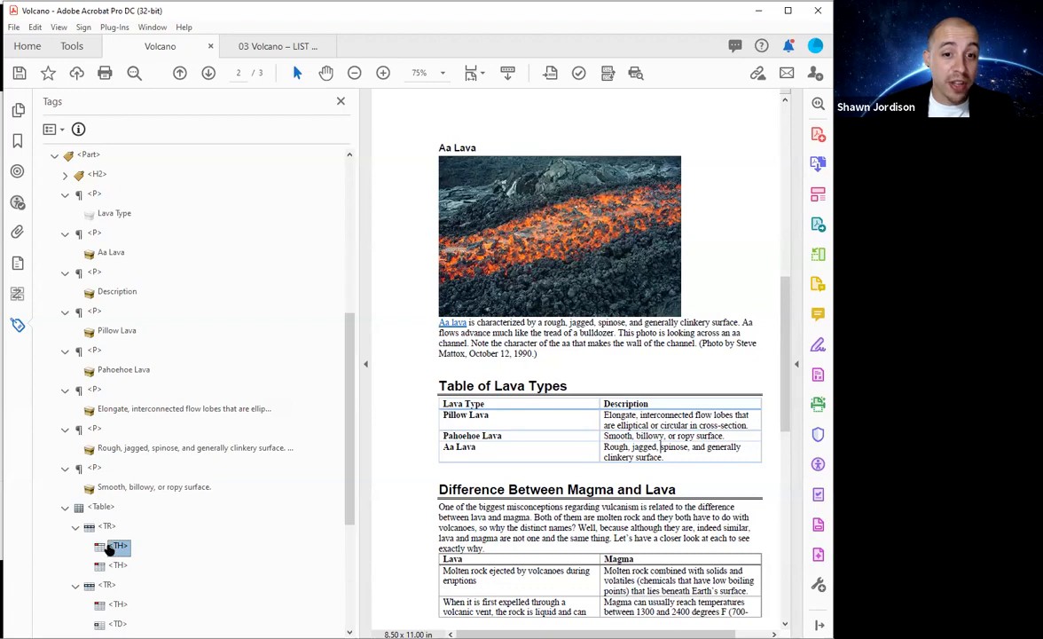
right_click(110, 548)
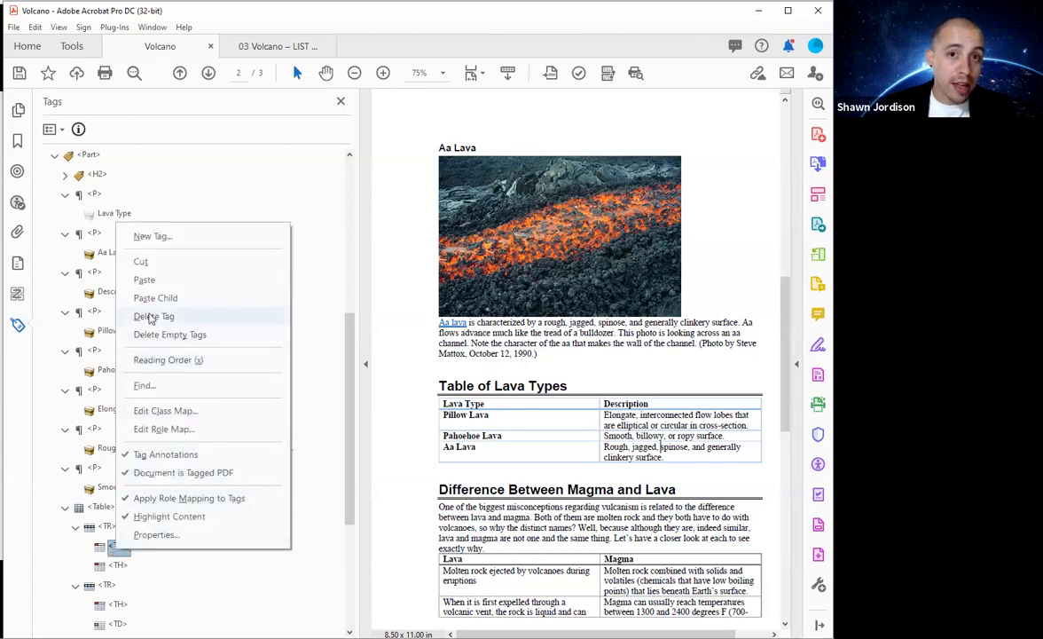
click(151, 317)
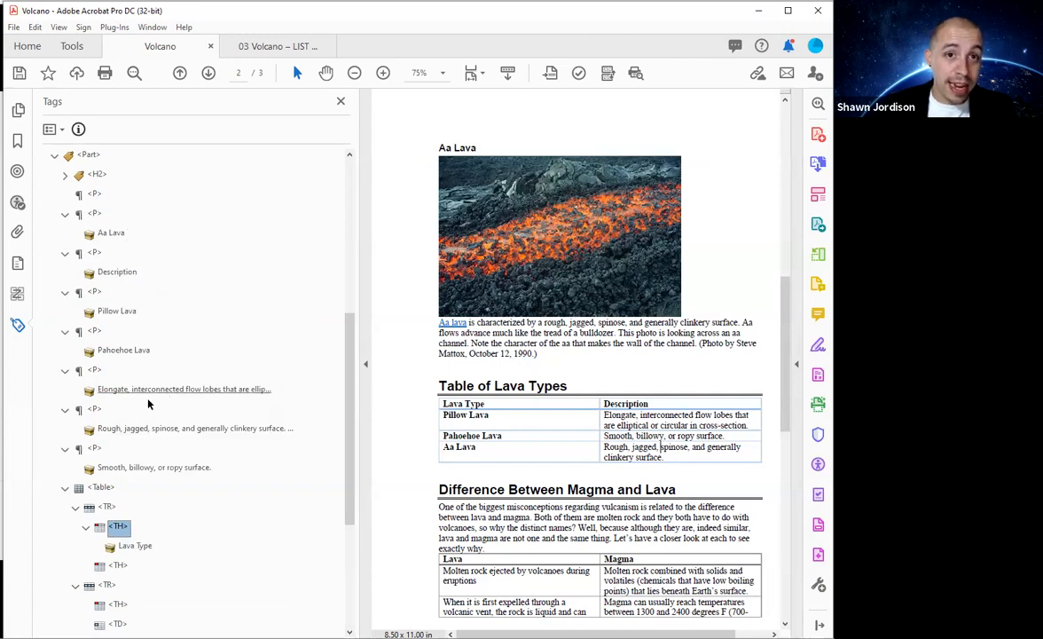
Step: Move the Description content out of its paragraph tag and nest it in the second TH of the lava types table's first row
click(112, 232)
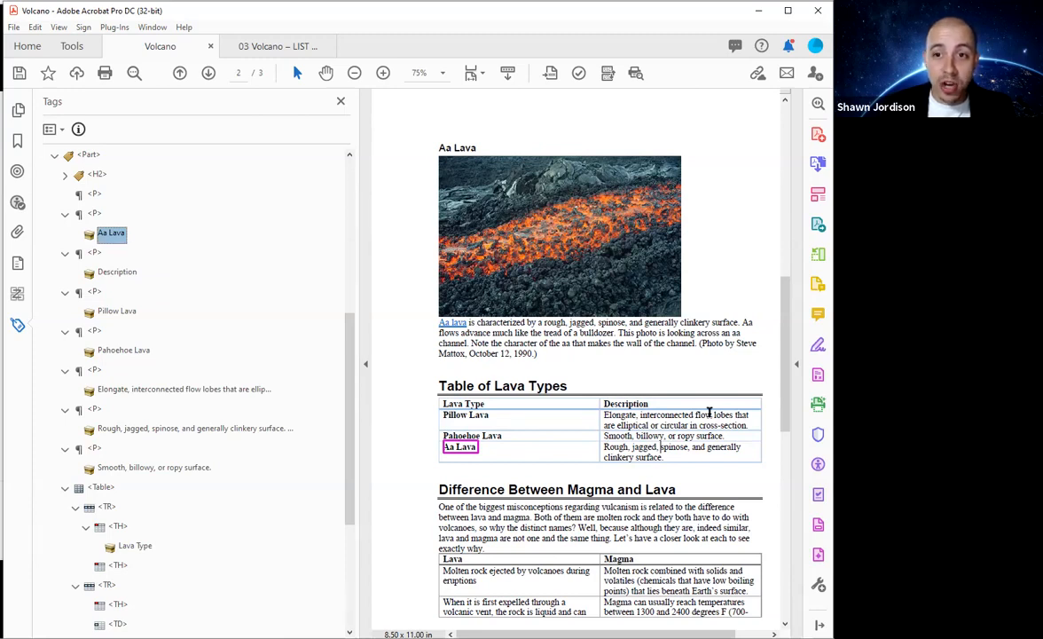
drag(490, 415, 465, 403)
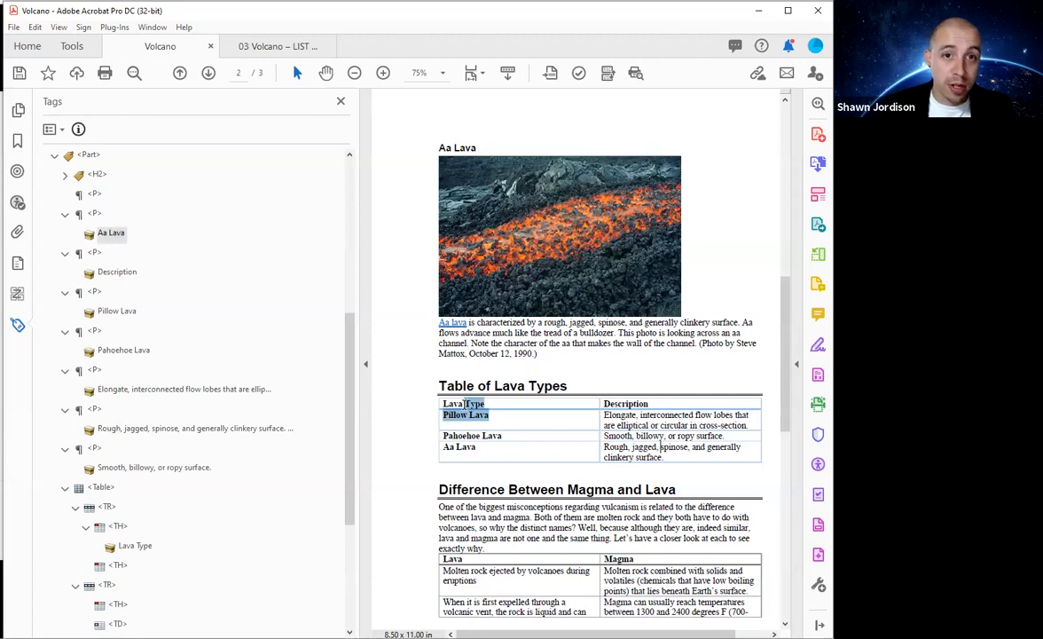
click(117, 272)
click(114, 272)
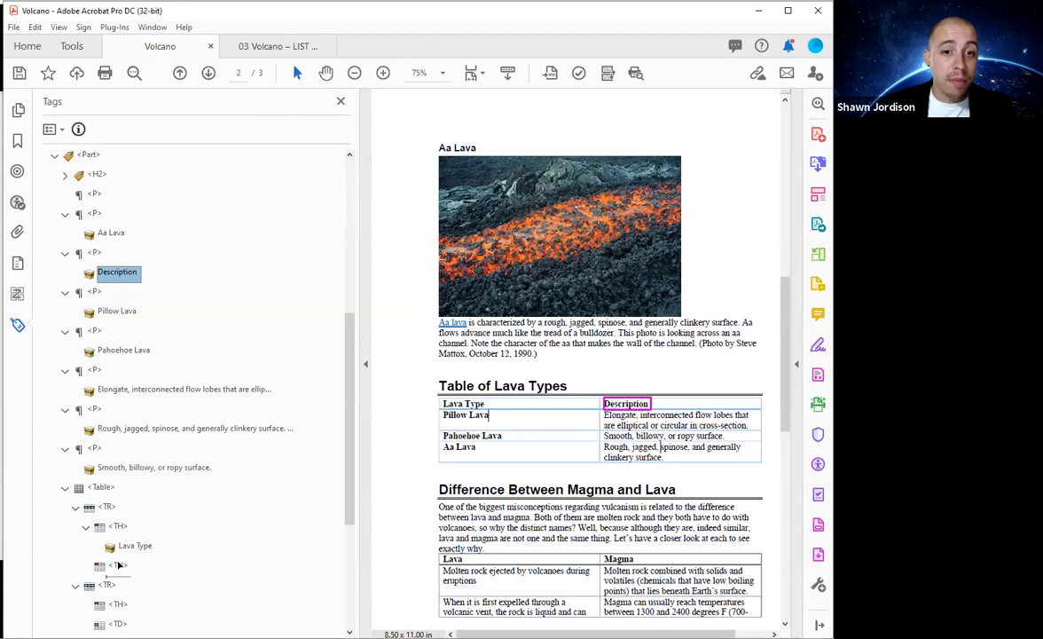
drag(121, 568, 116, 575)
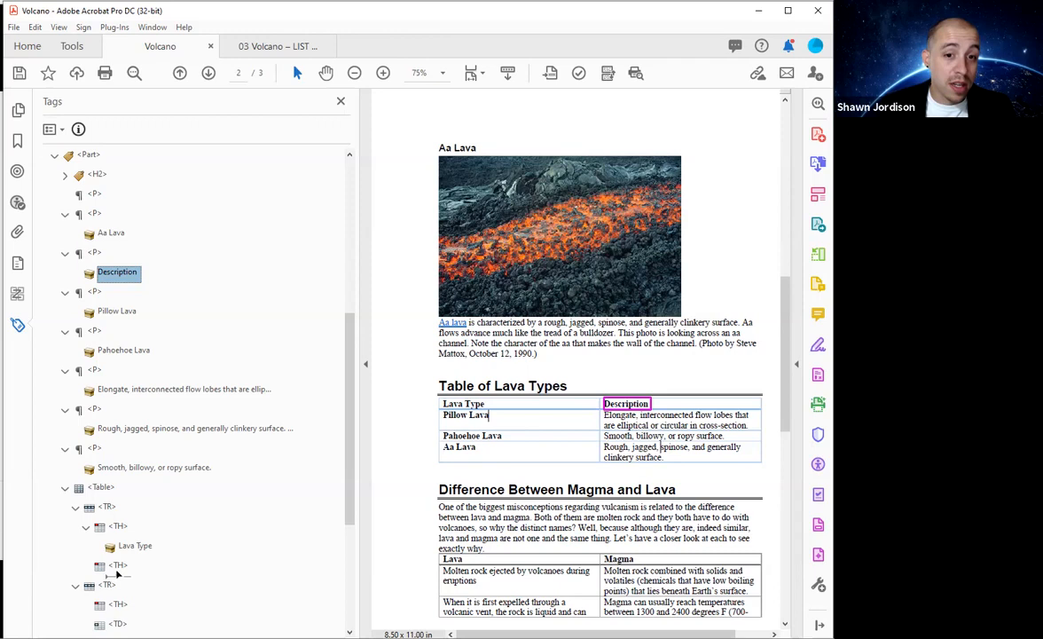
drag(116, 576, 117, 576)
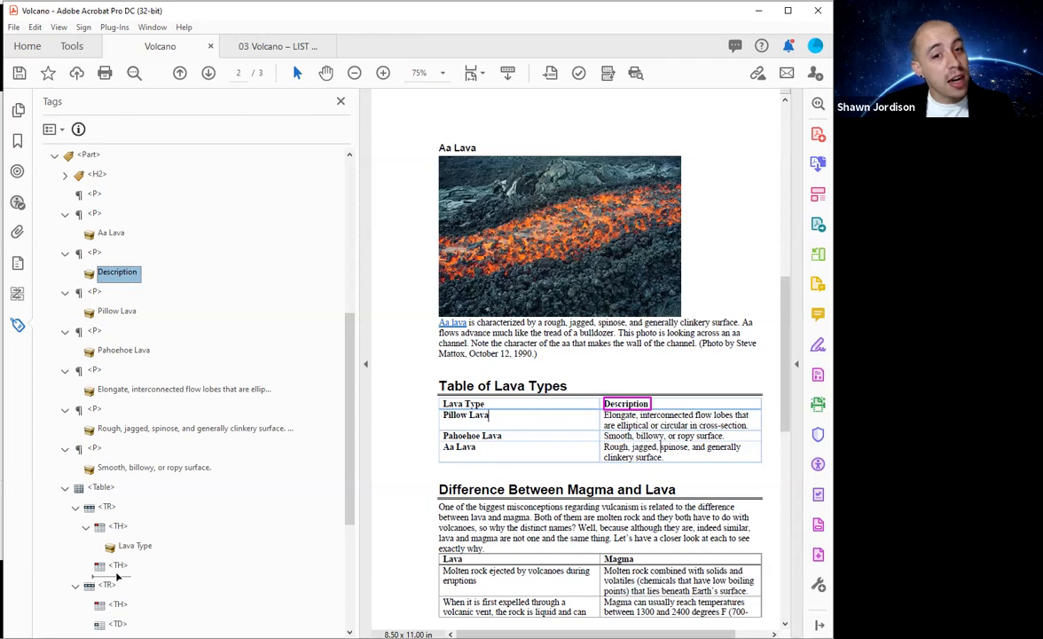
drag(116, 577, 117, 576)
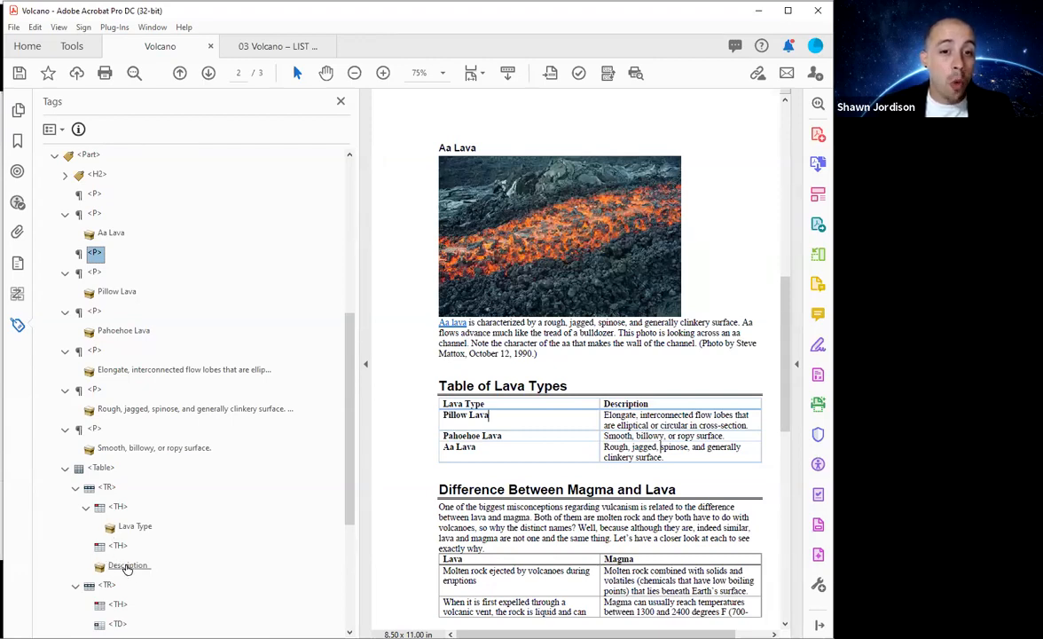
click(125, 562)
click(107, 490)
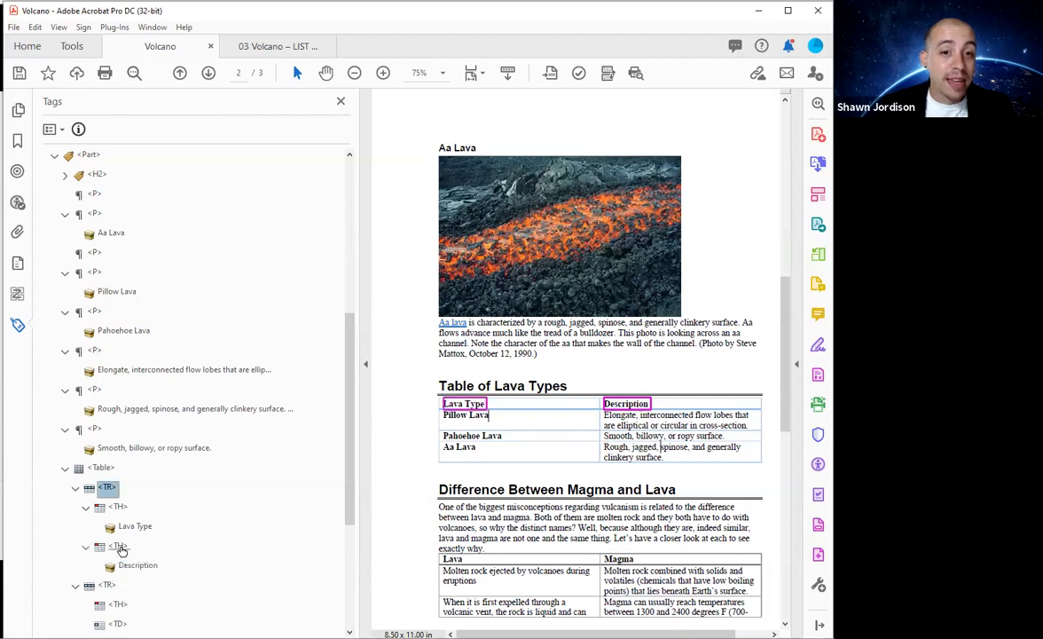
click(120, 547)
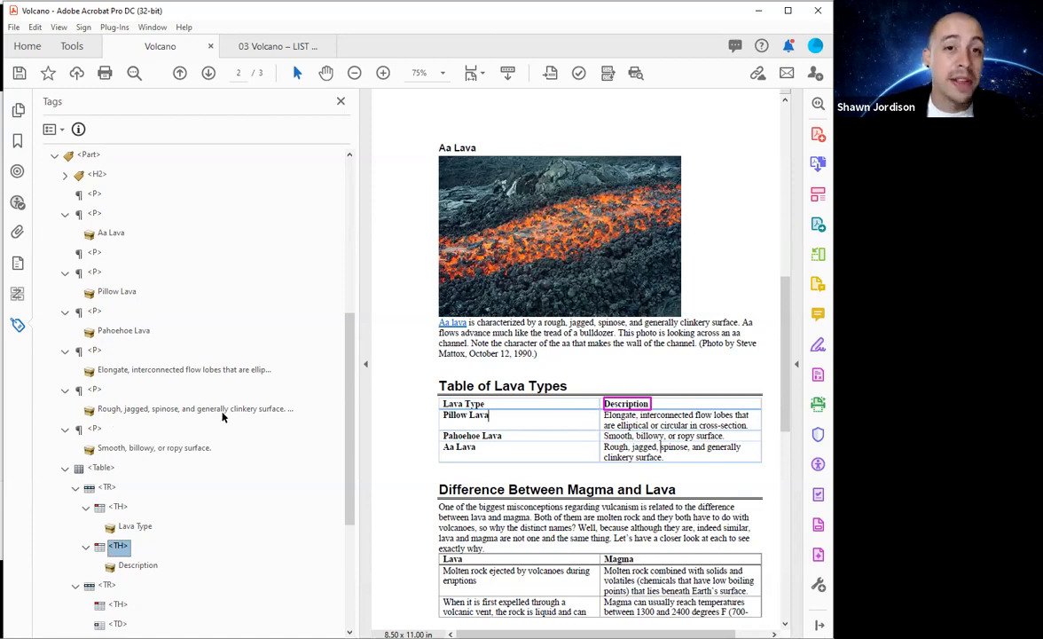
Step: Move the Pillow Lava content into the second row's TH and the "Elongate, interconnected flow lobes" text into its TD
click(111, 233)
click(100, 295)
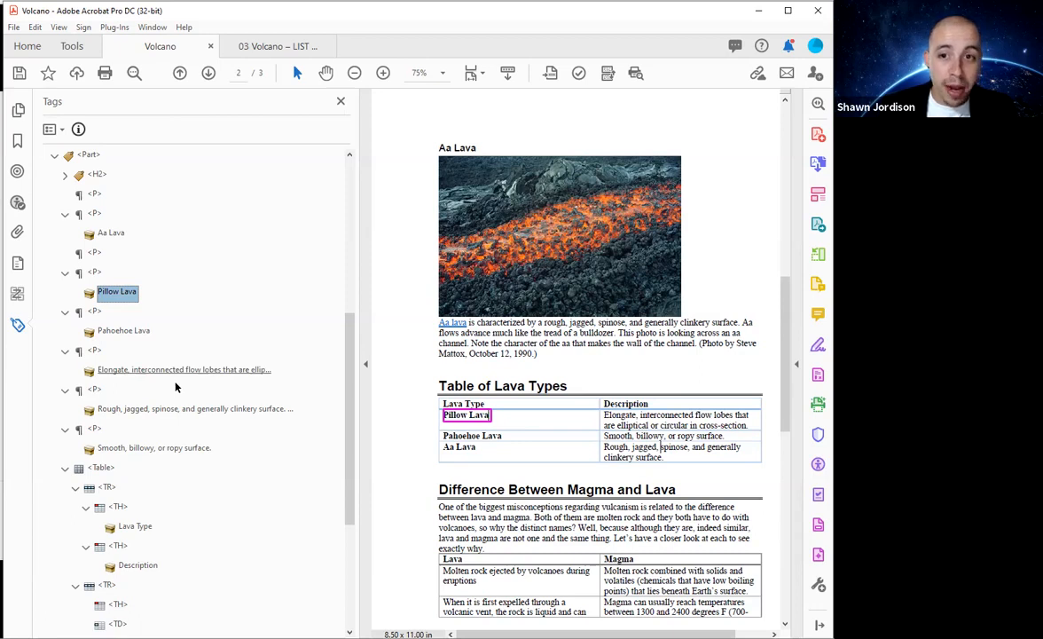
right_click(118, 604)
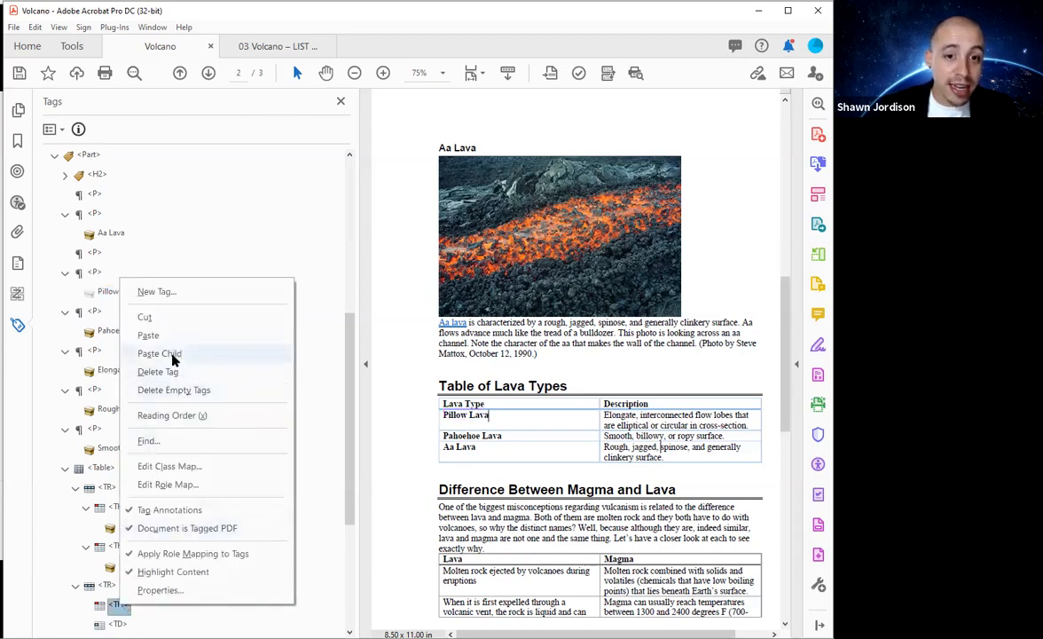
click(159, 353)
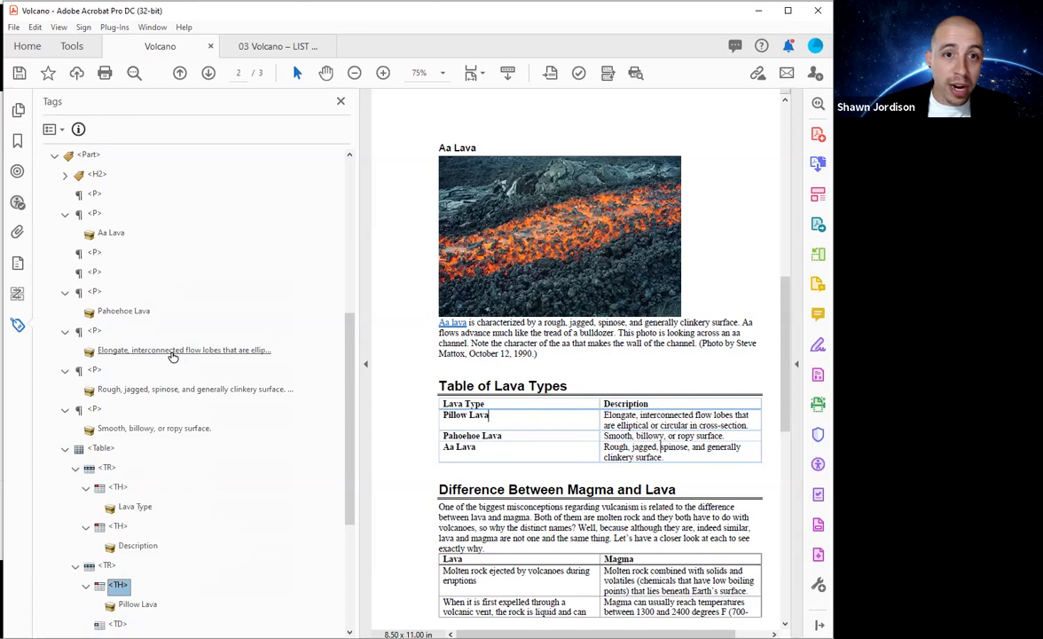
click(173, 353)
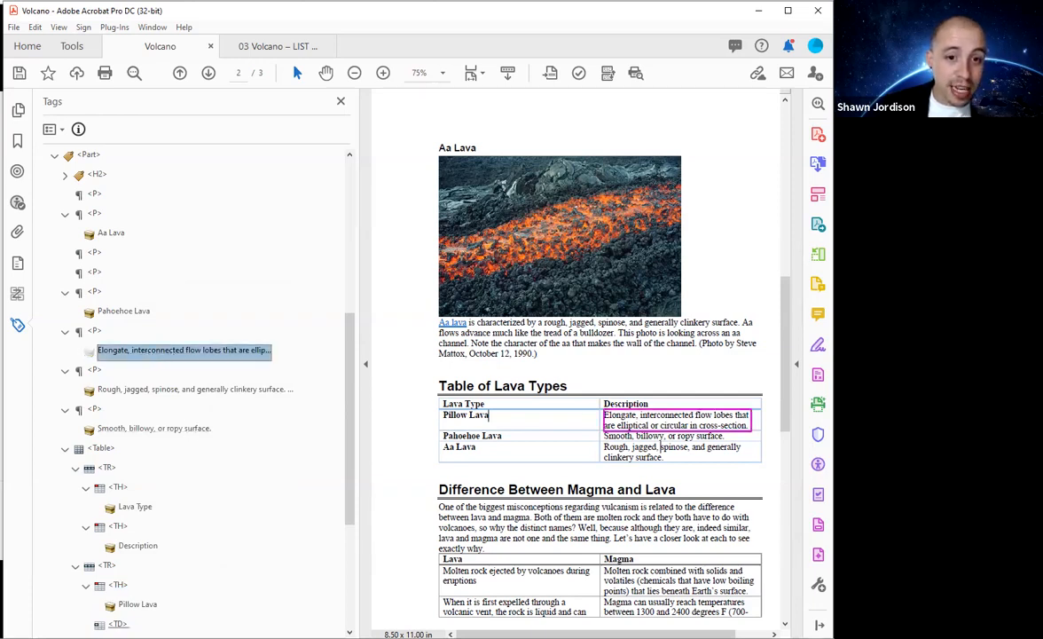
right_click(118, 624)
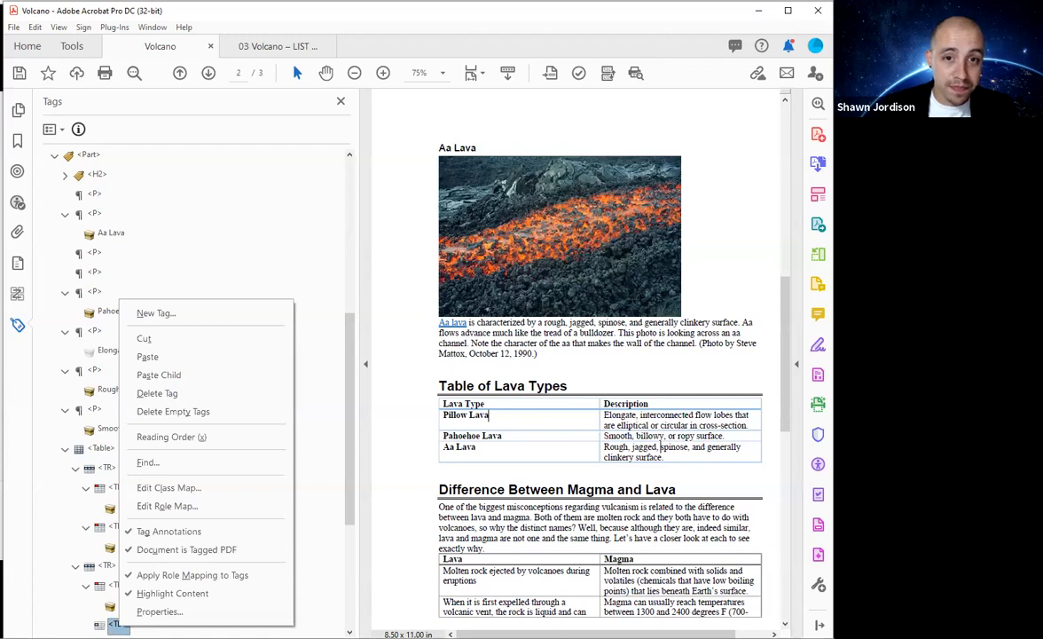
key(Escape)
Step: Move the Pahoehoe Lava content into the third row's TH and "Smooth, billowy, or ropy surface." into its TD
click(104, 311)
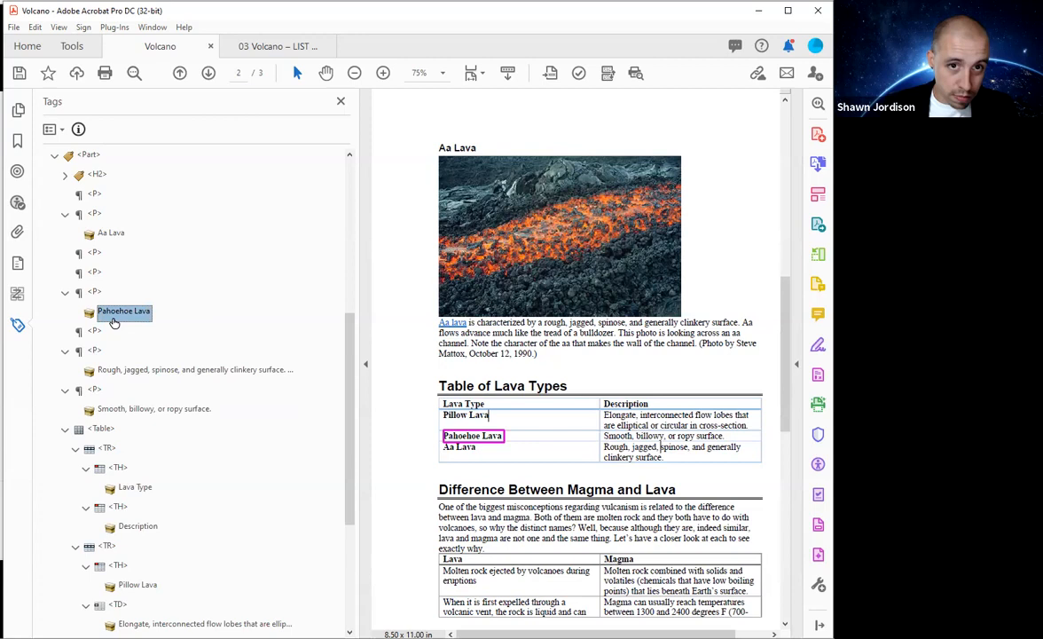
scroll(133, 508, down, 4)
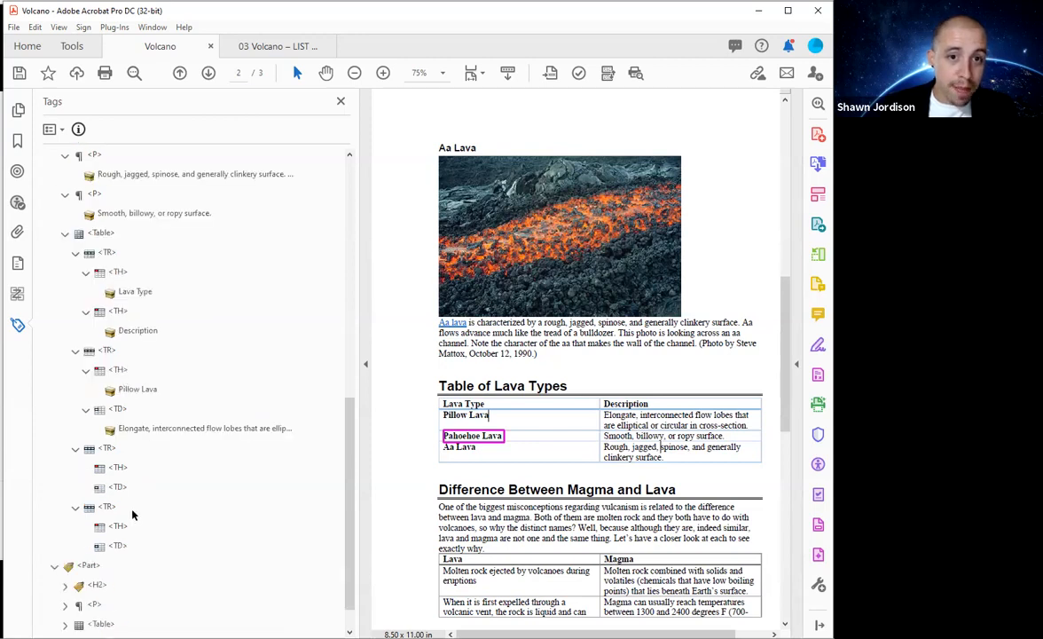
right_click(122, 467)
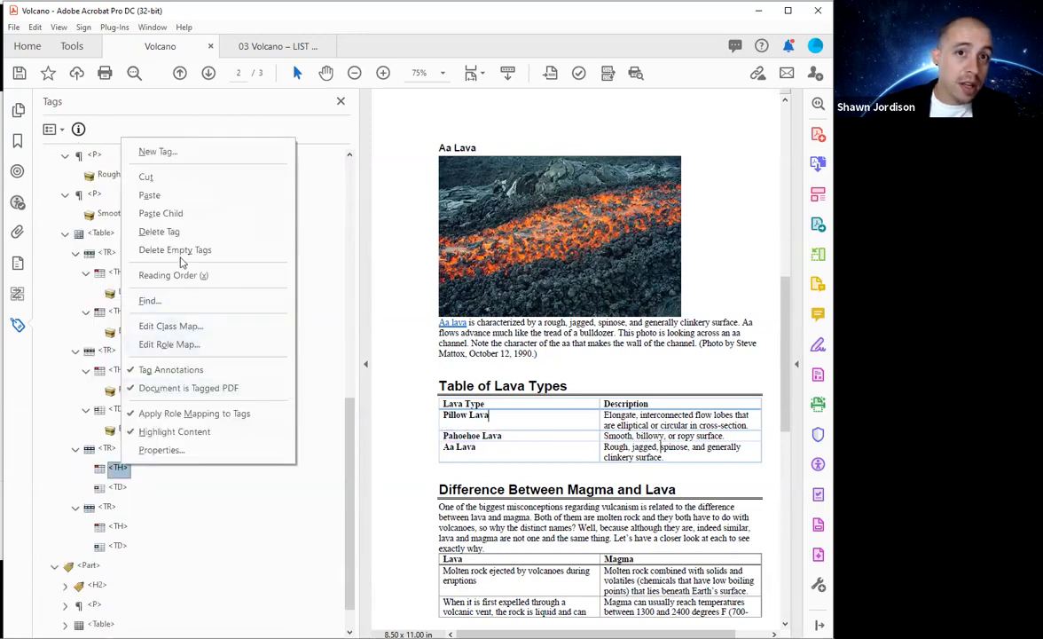
click(180, 252)
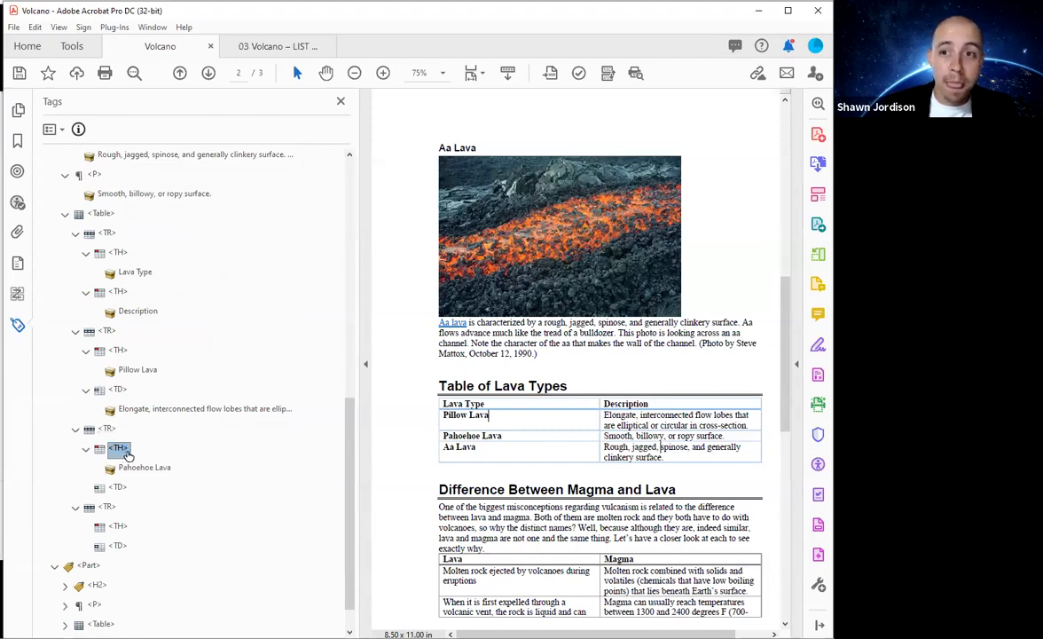
scroll(127, 455, up, 3)
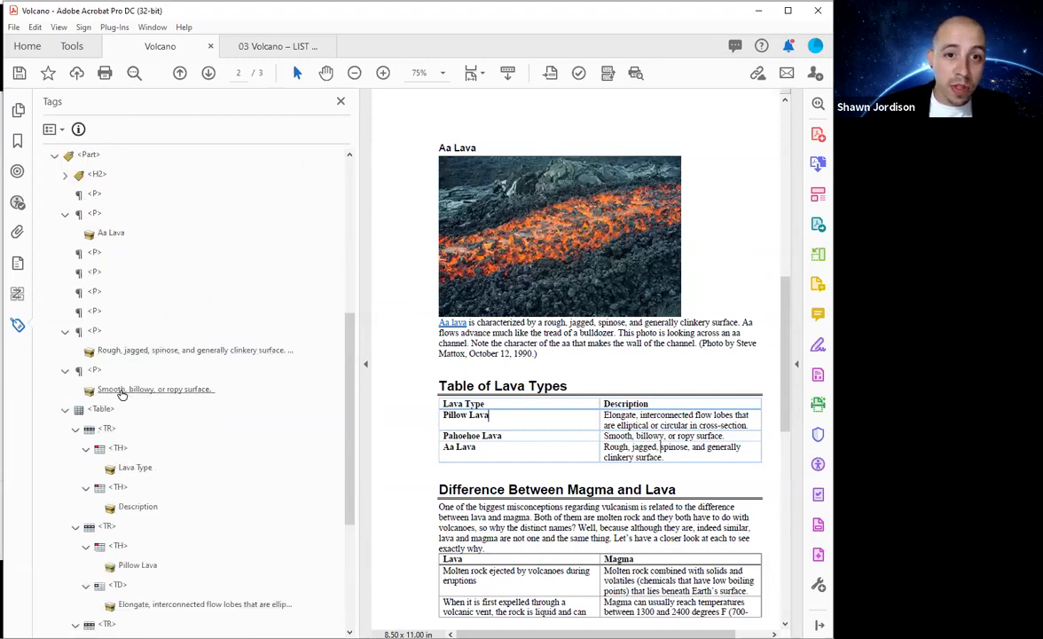
click(121, 390)
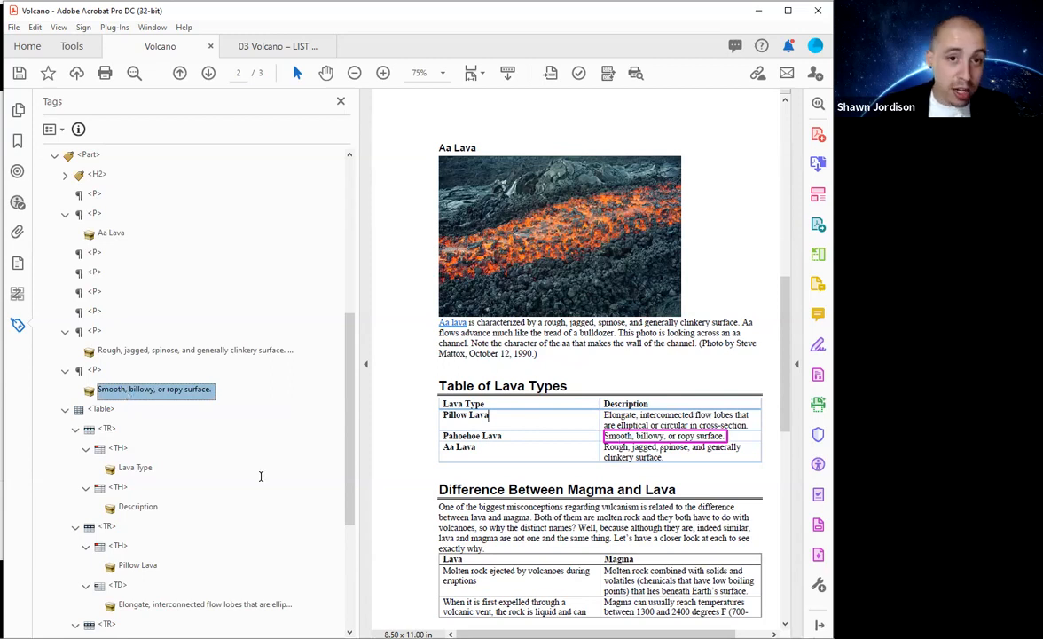
scroll(260, 505, down, 3)
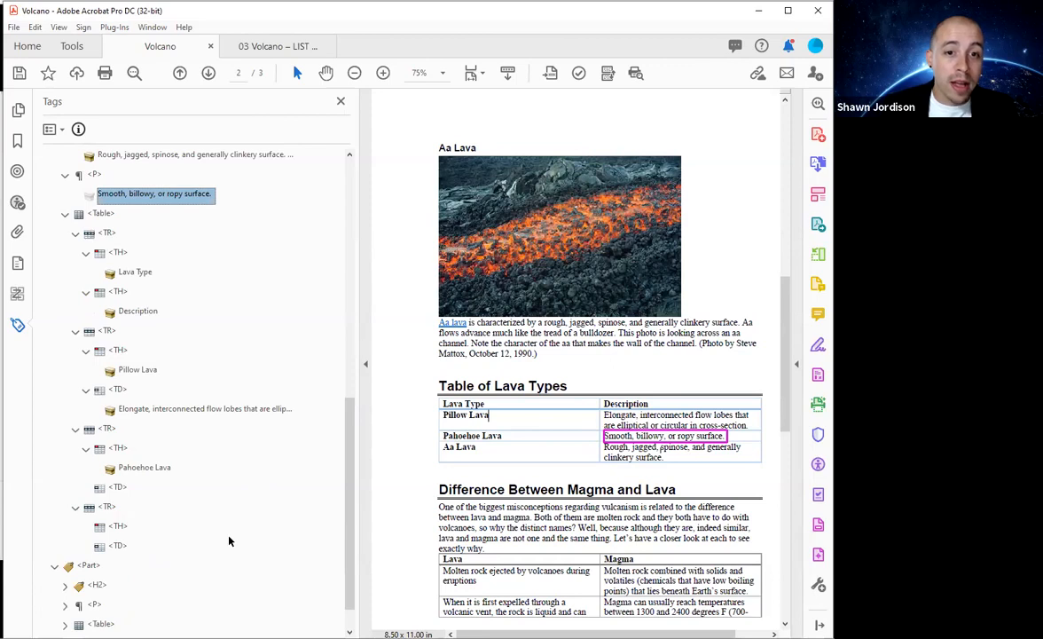
right_click(118, 486)
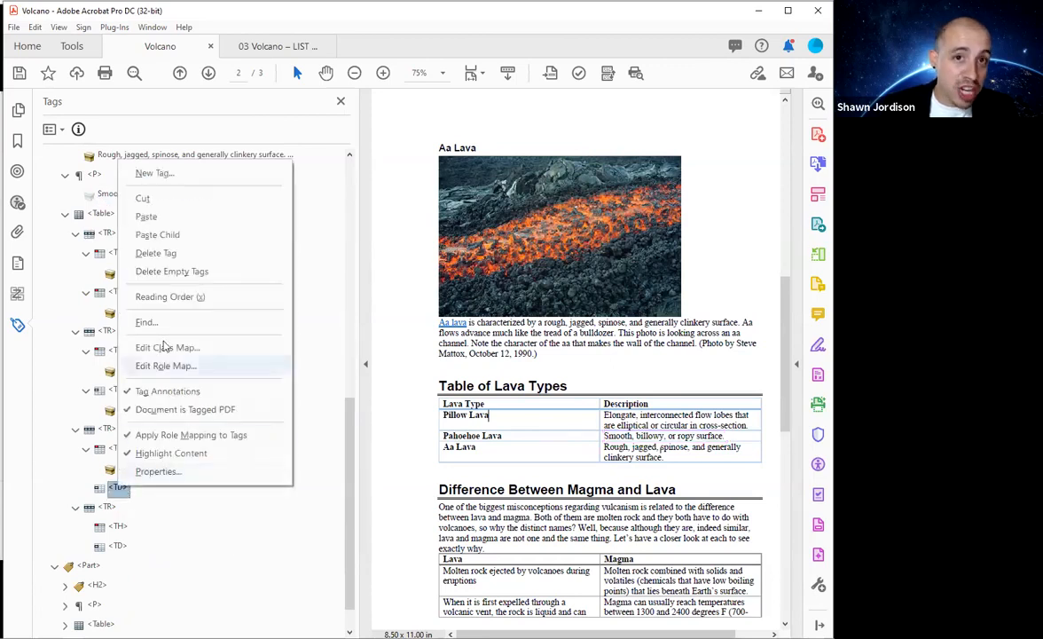
click(151, 234)
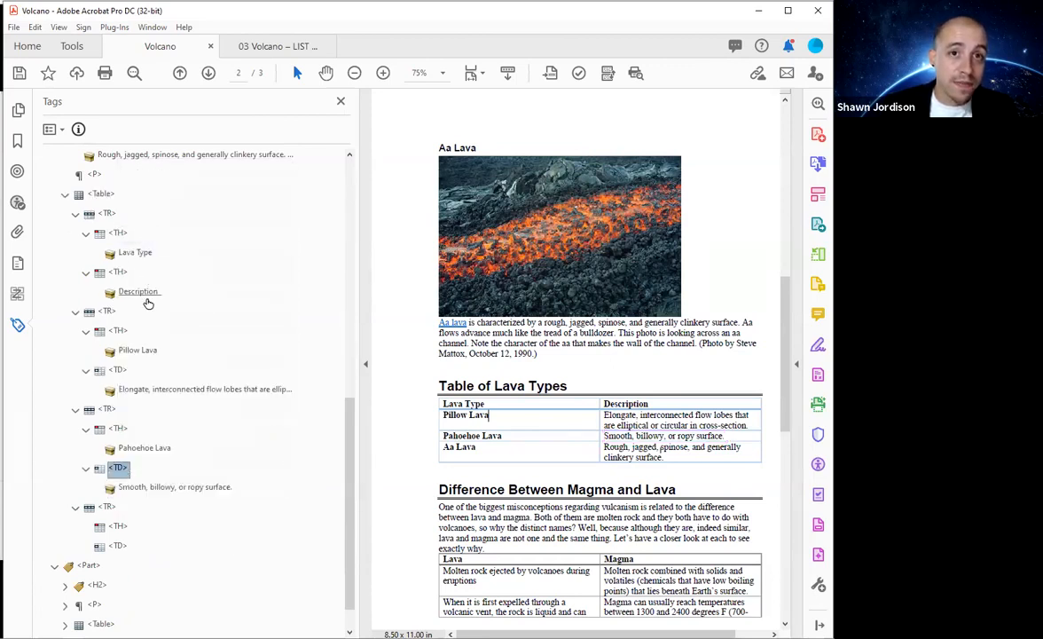
Step: Move the Aa Lava content into the fourth row's TH and the "Rough, jagged, spinose" description into its TD
click(111, 232)
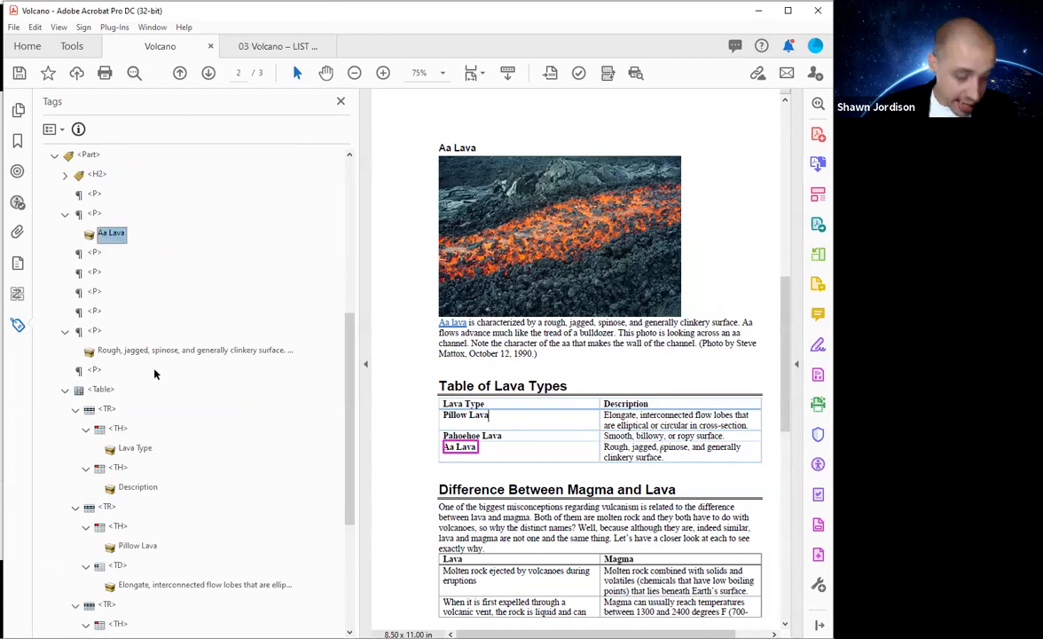
drag(155, 374, 118, 543)
scroll(141, 541, up, 7)
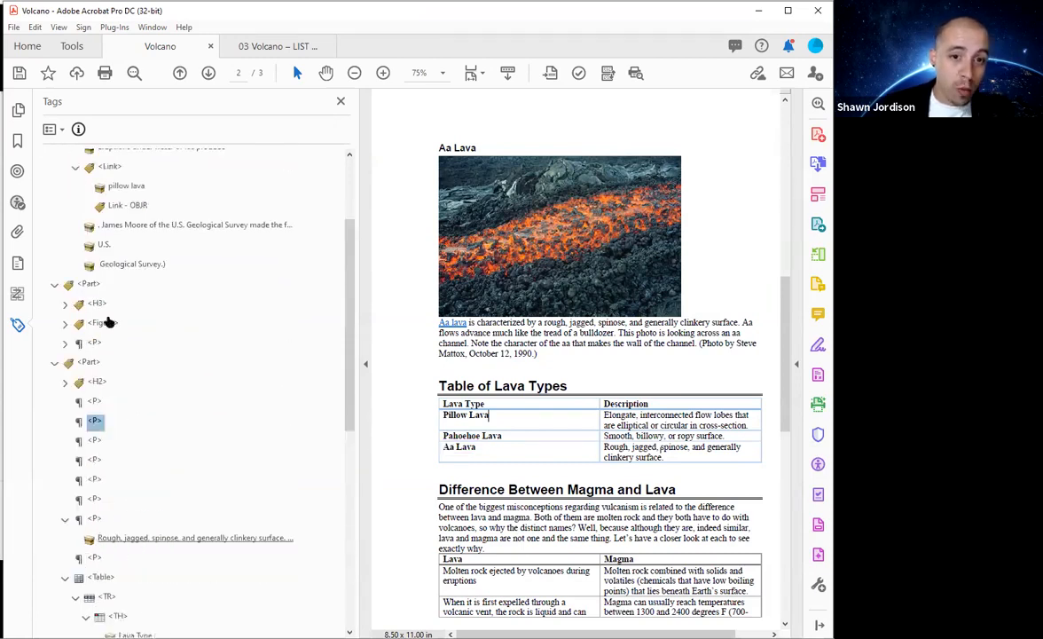
drag(151, 537, 136, 554)
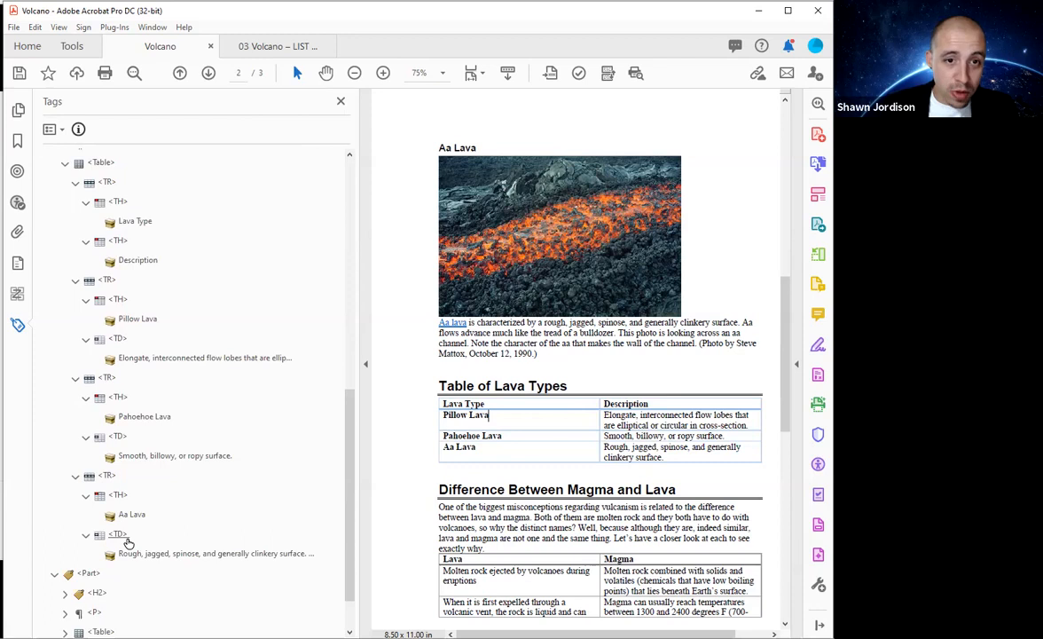
Step: Check the lava types table's tag structure by stepping through its rows and header cells against the highlighted page content
click(65, 163)
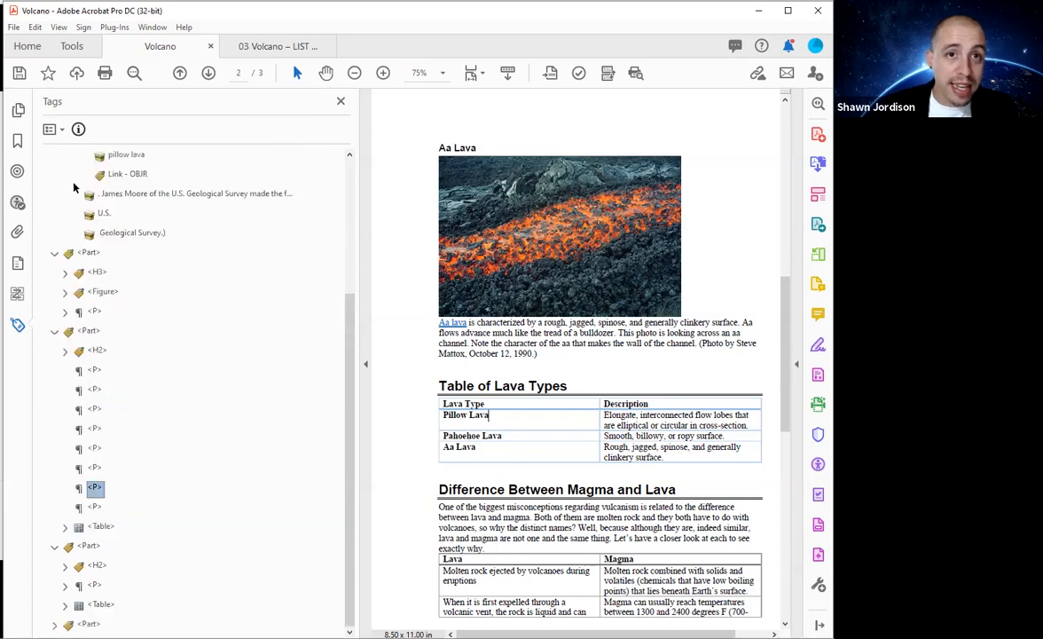
click(65, 528)
click(64, 528)
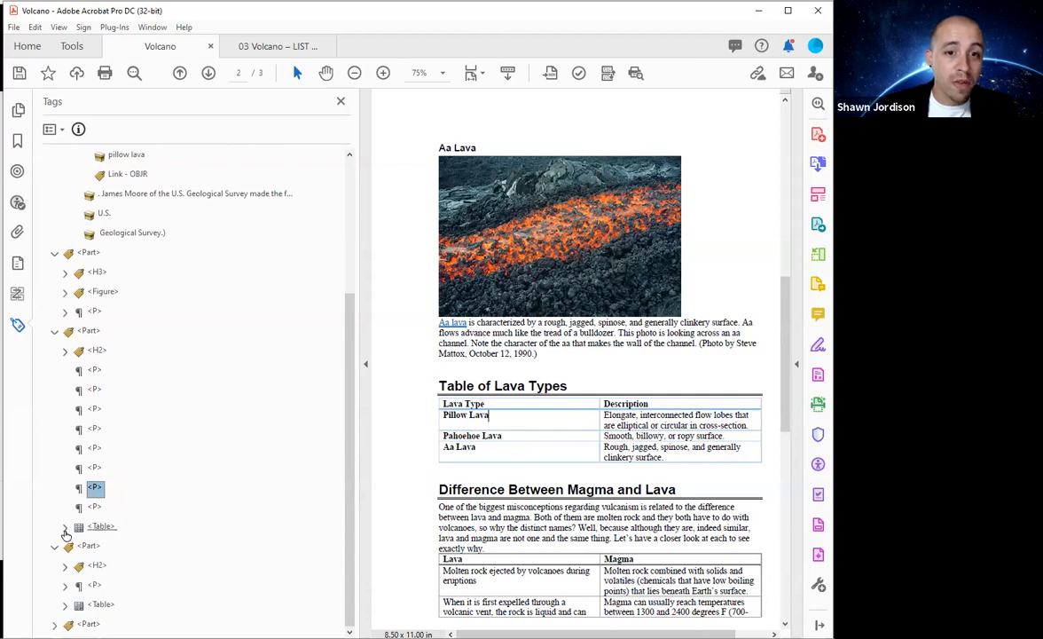
click(65, 527)
click(107, 545)
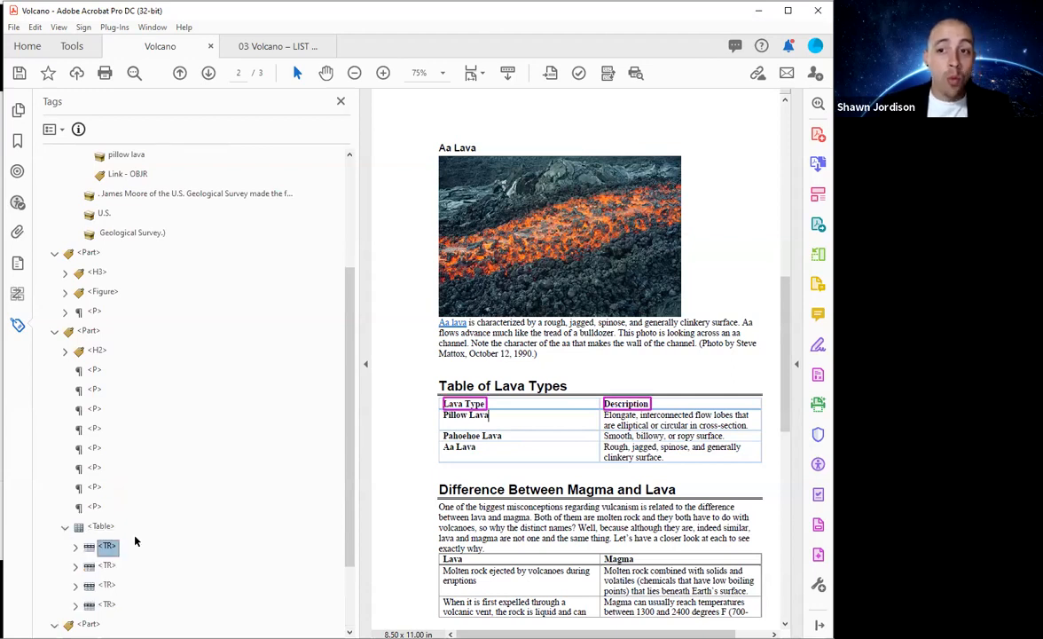
key(Down)
key(Down)
key(Down)
key(Up)
key(Up)
key(Right)
key(Right)
key(Left)
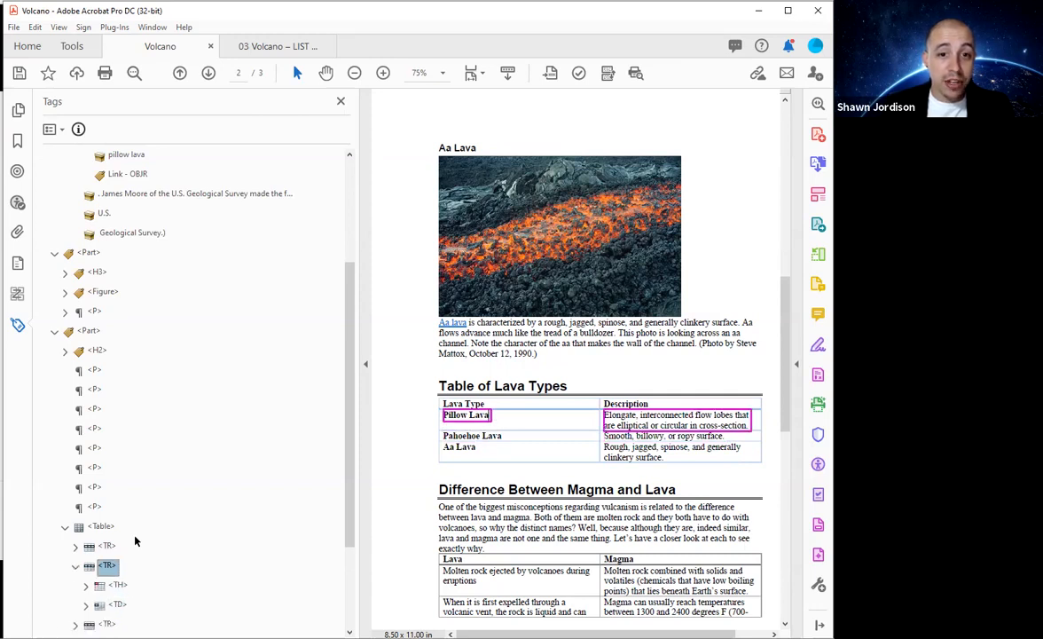
key(Up)
key(Right)
key(Right)
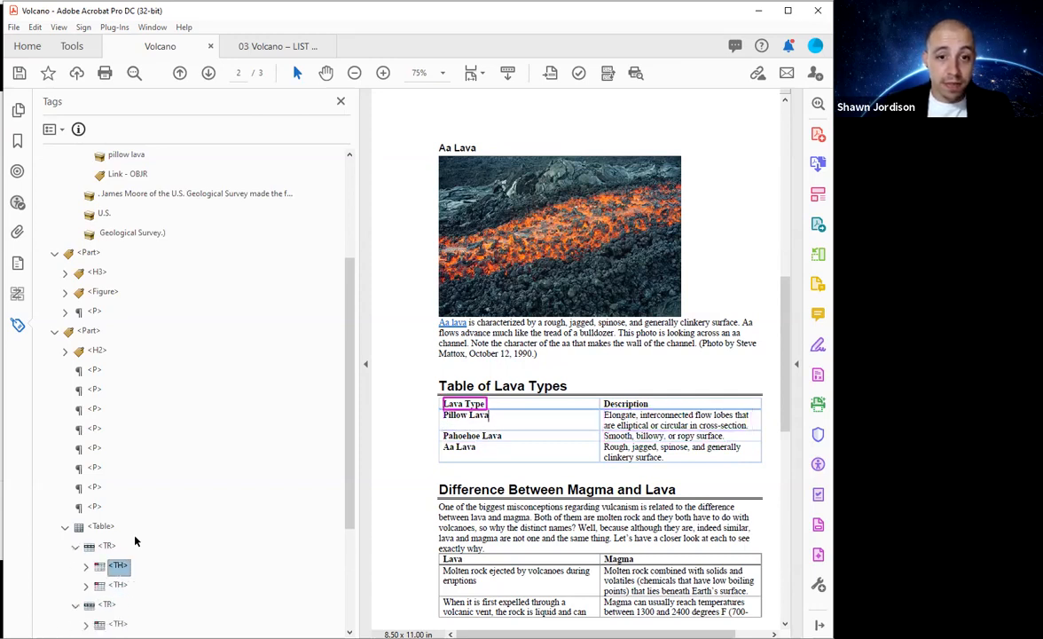
key(Down)
key(Down)
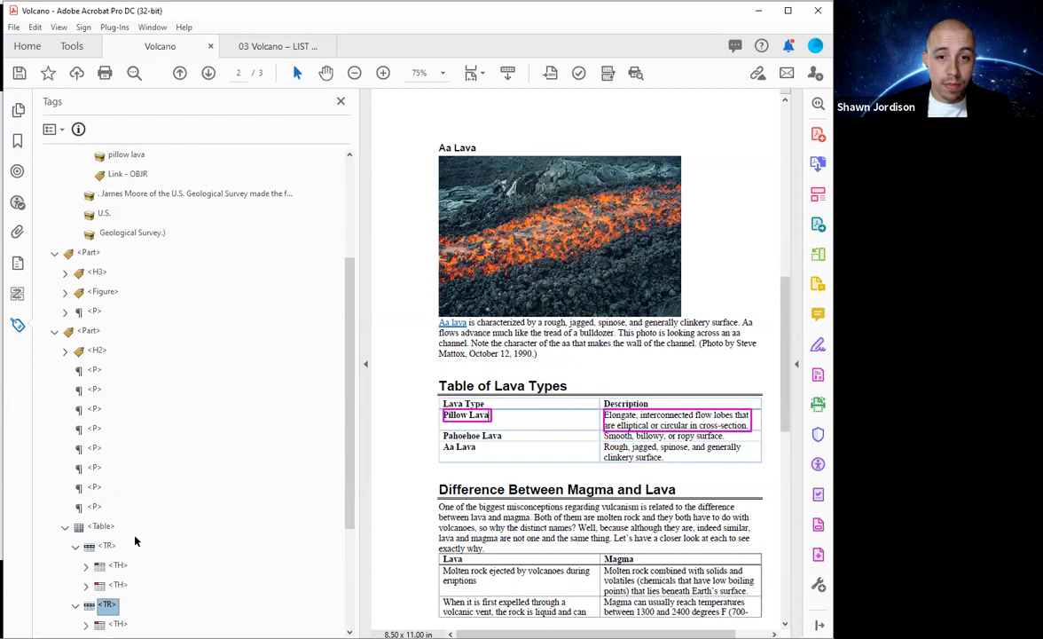
Step: Delete the empty paragraph tags between the H2 and the lava types table tag
key(Up)
key(Up)
key(Up)
key(Up)
key(Up)
key(Up)
key(Up)
key(Up)
key(Up)
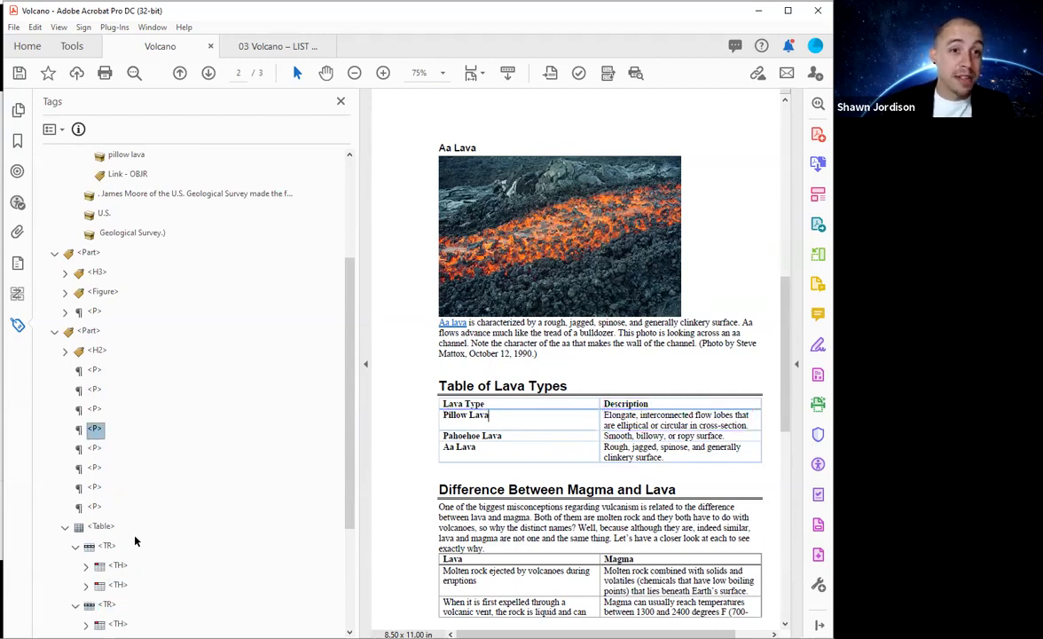
key(Delete)
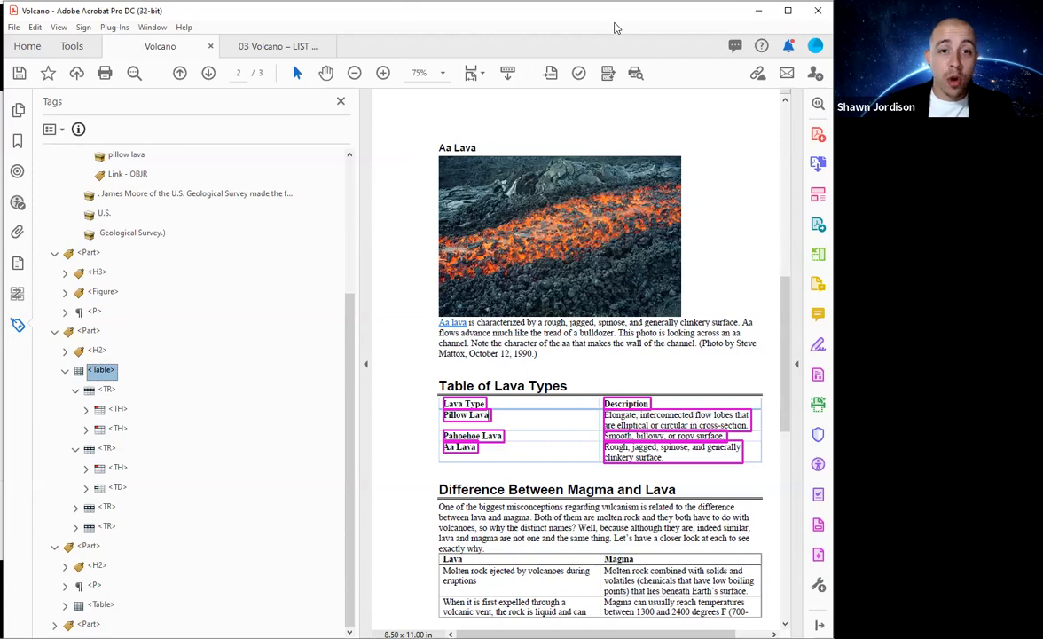
Step: Look at the page with the Reading Order tool, close it, and check the lava types table's first row and first header cell
key(ctrl+shift+u)
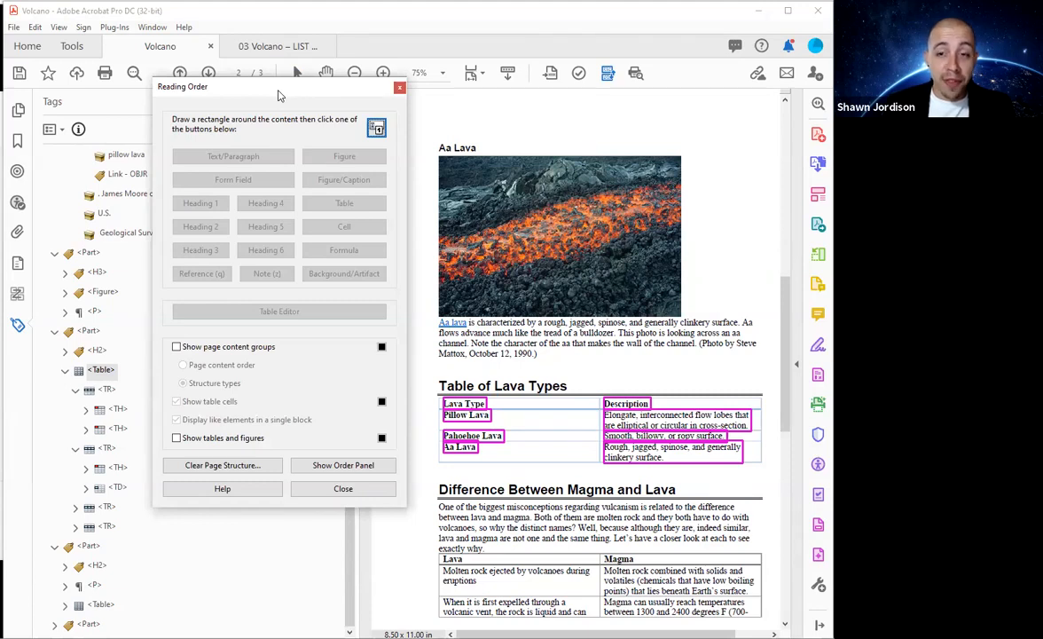
scroll(522, 513, up, 3)
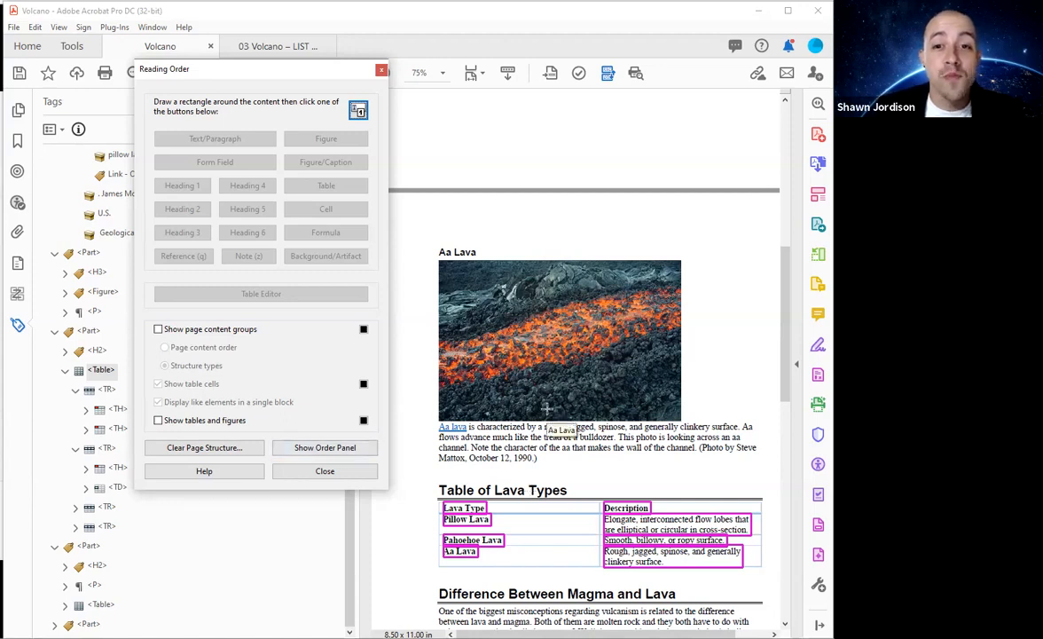
click(357, 474)
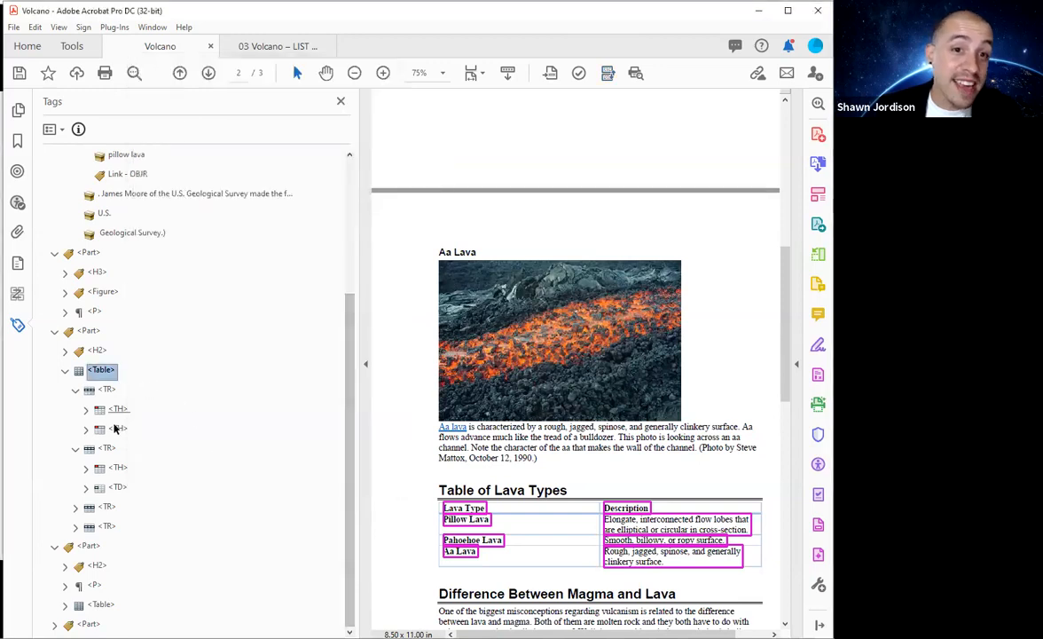
click(106, 389)
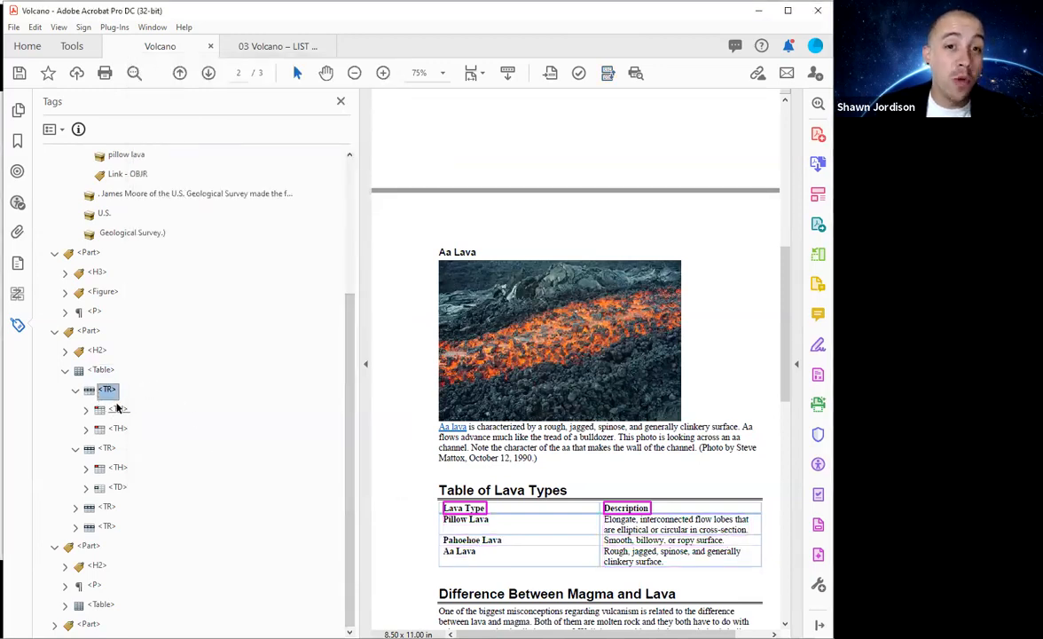
click(116, 410)
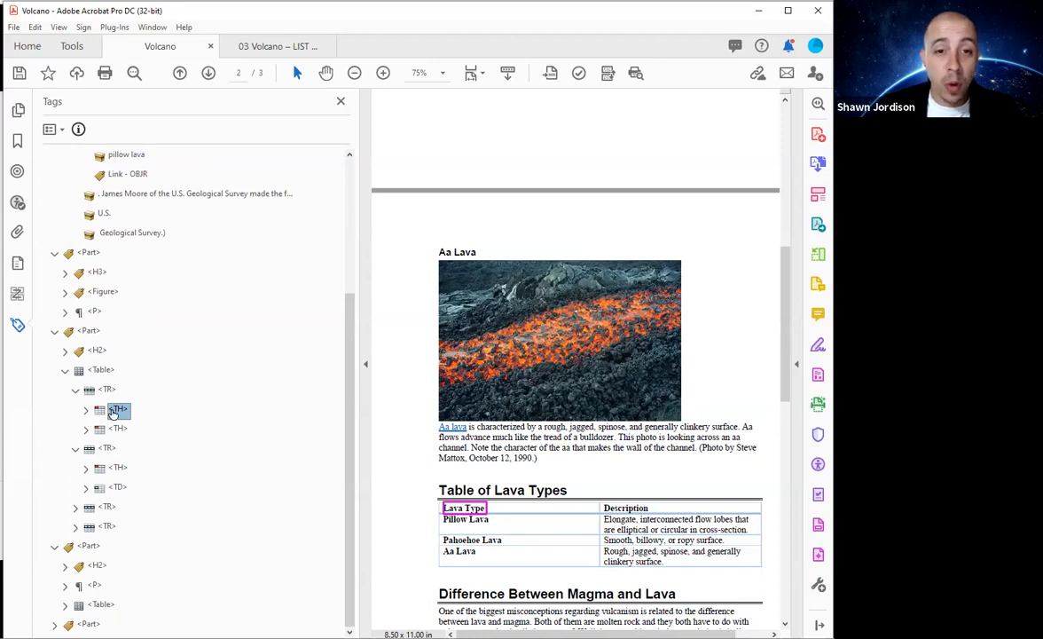
click(125, 637)
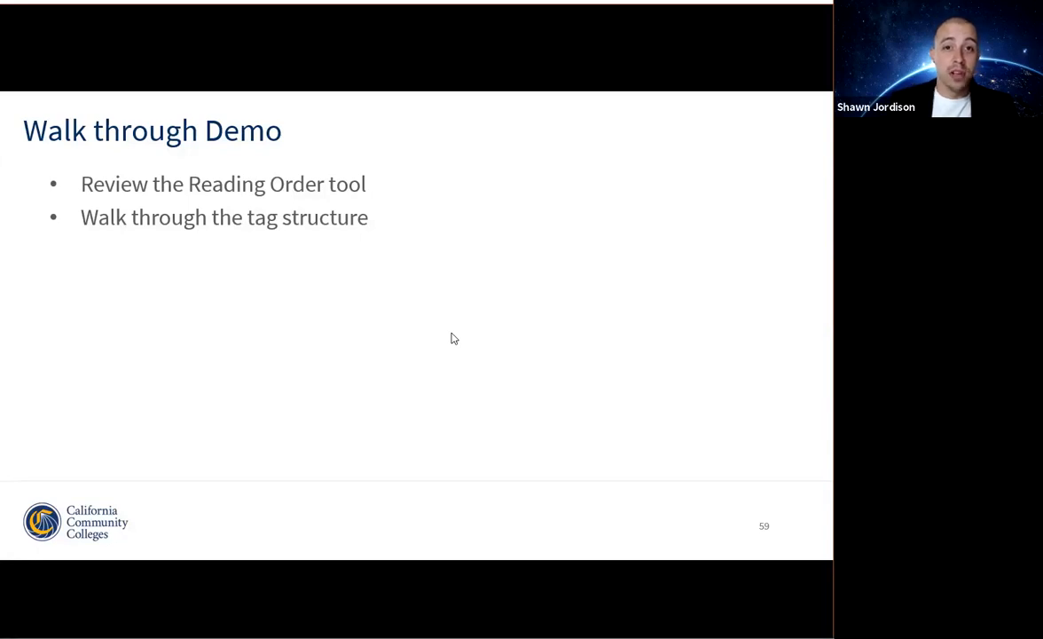
click(451, 333)
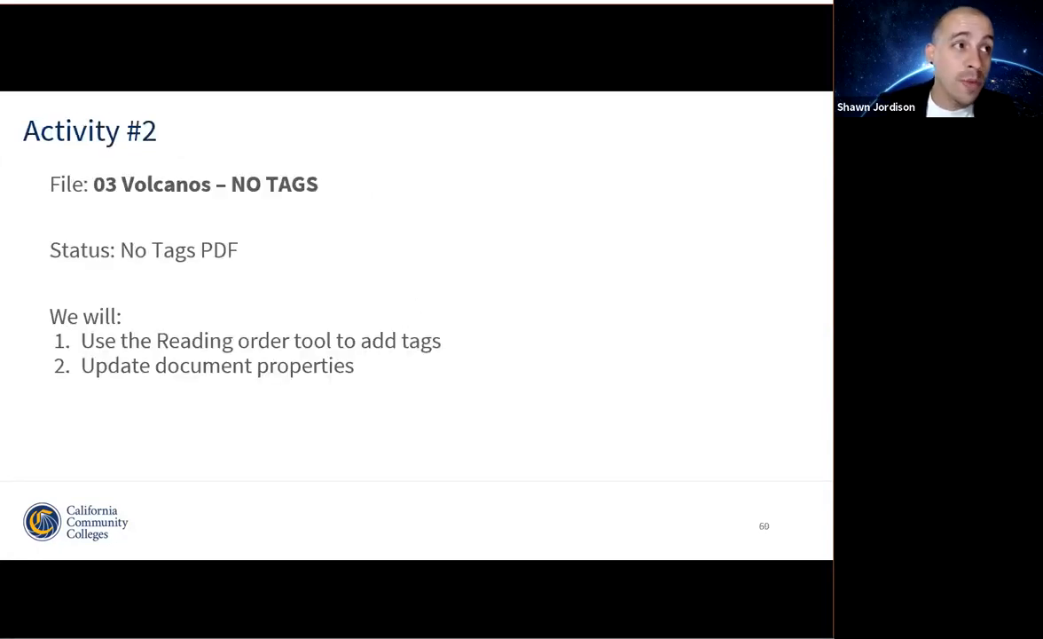
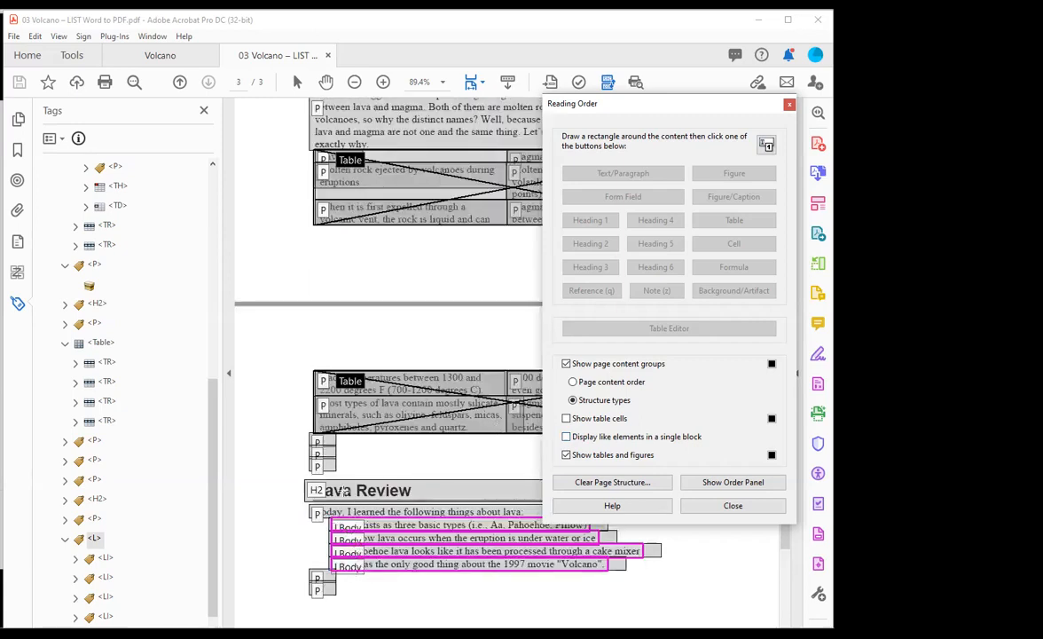
Step: Close the Reading Order tool in the 03 Volcano – LIST document and return to the beginning of its pages and tag tree
scroll(340, 284, up, 3)
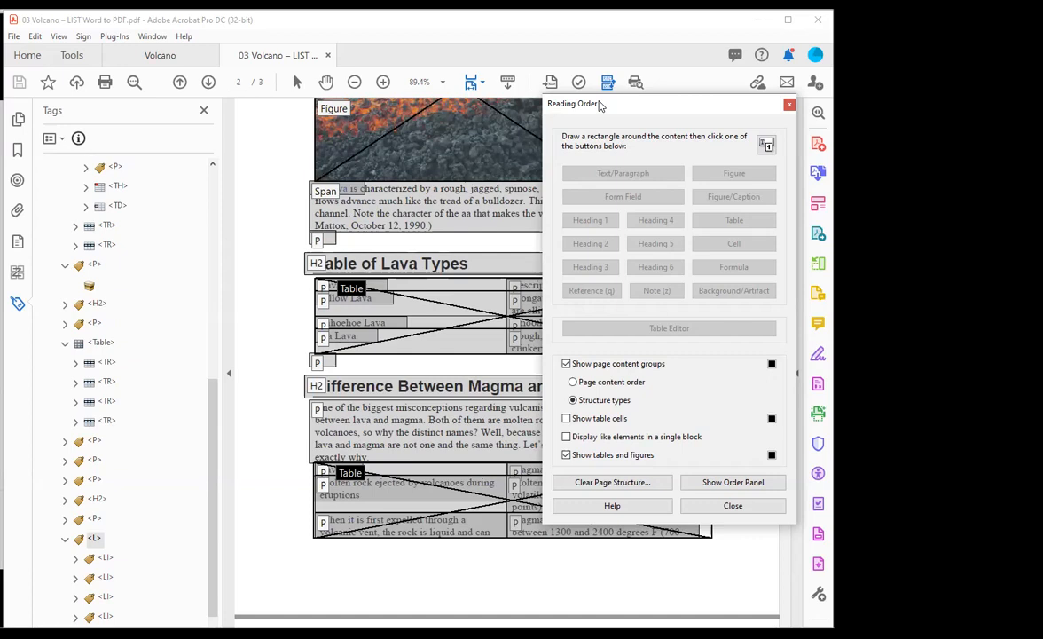
drag(596, 105, 81, 83)
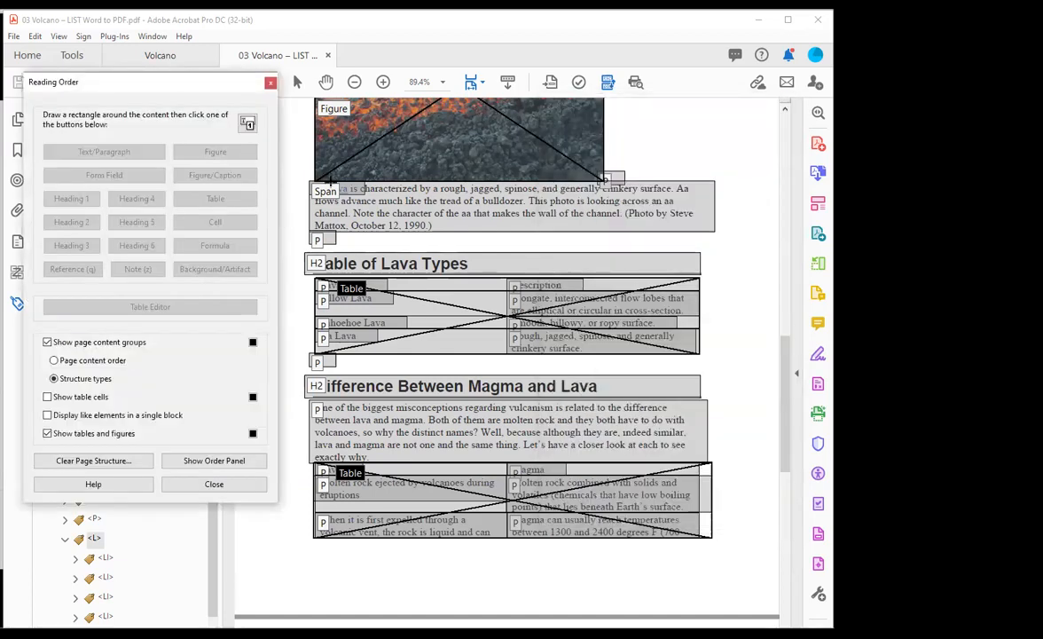
click(203, 485)
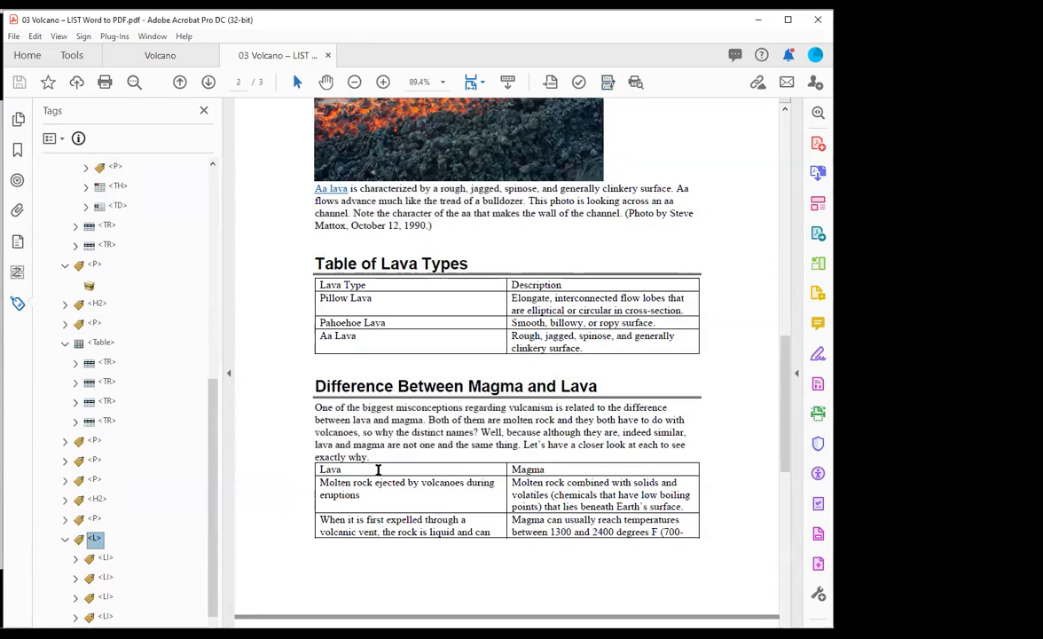
scroll(380, 479, up, 10)
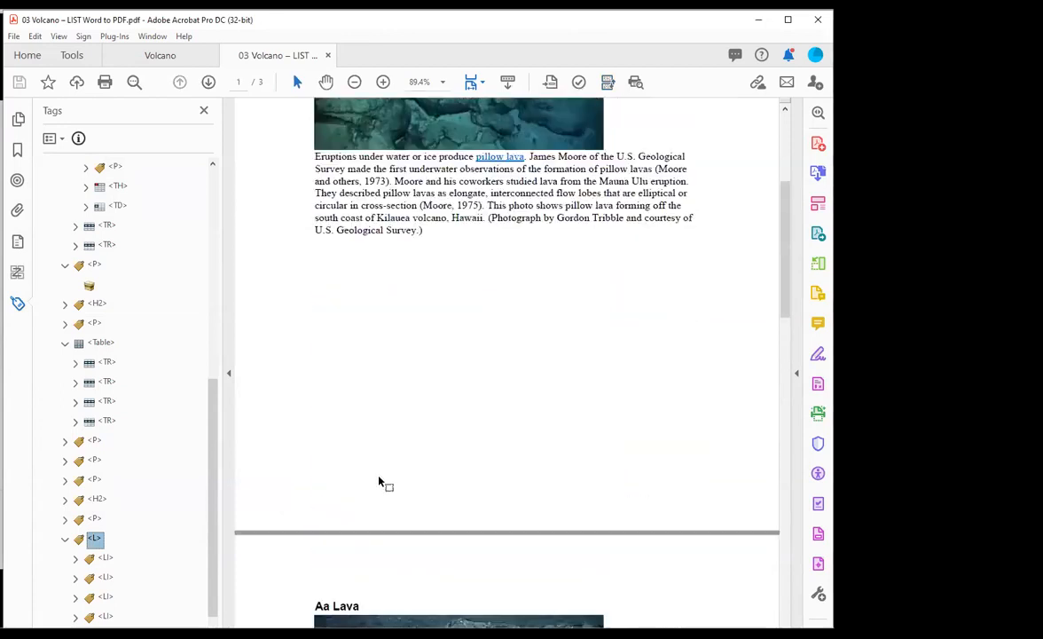
scroll(379, 479, up, 5)
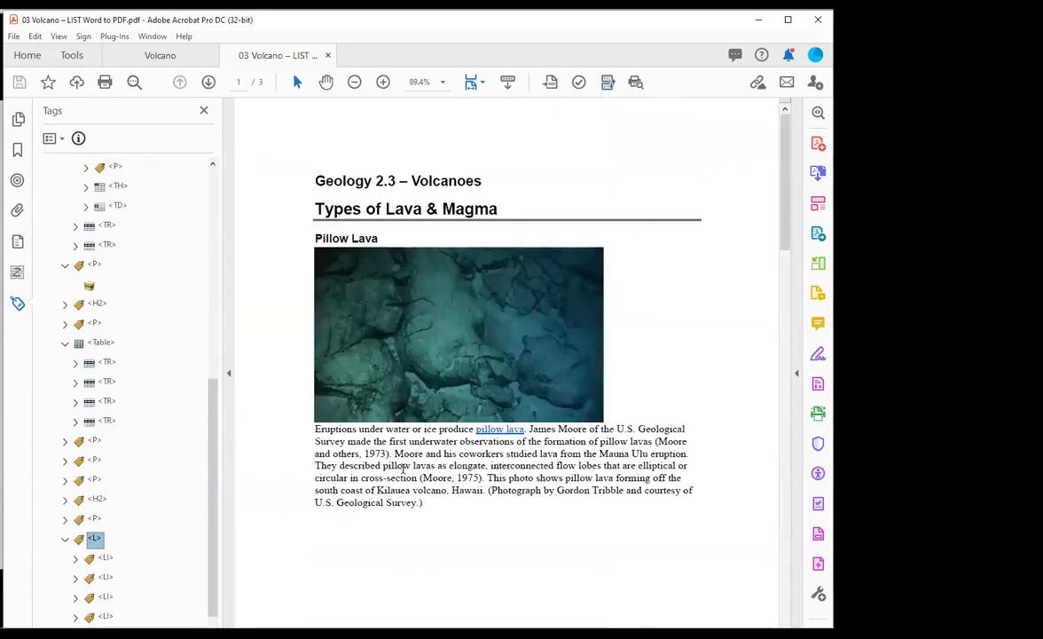
scroll(135, 338, up, 10)
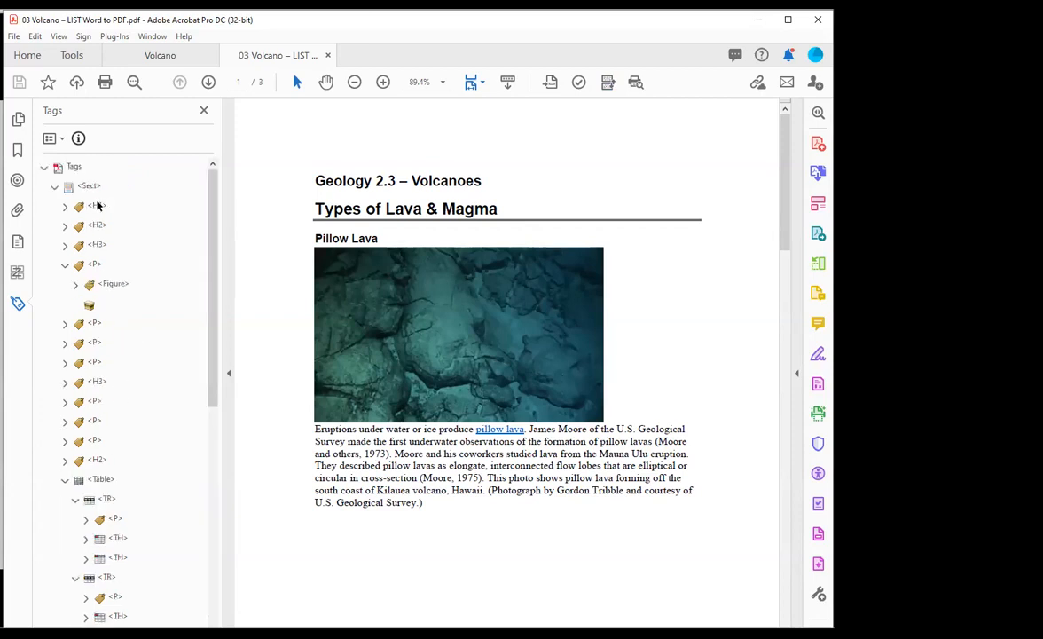
Step: In the Volcano document, expand the Pillow Lava Figure tag and delete the Caption tag with its empty paragraph
click(160, 55)
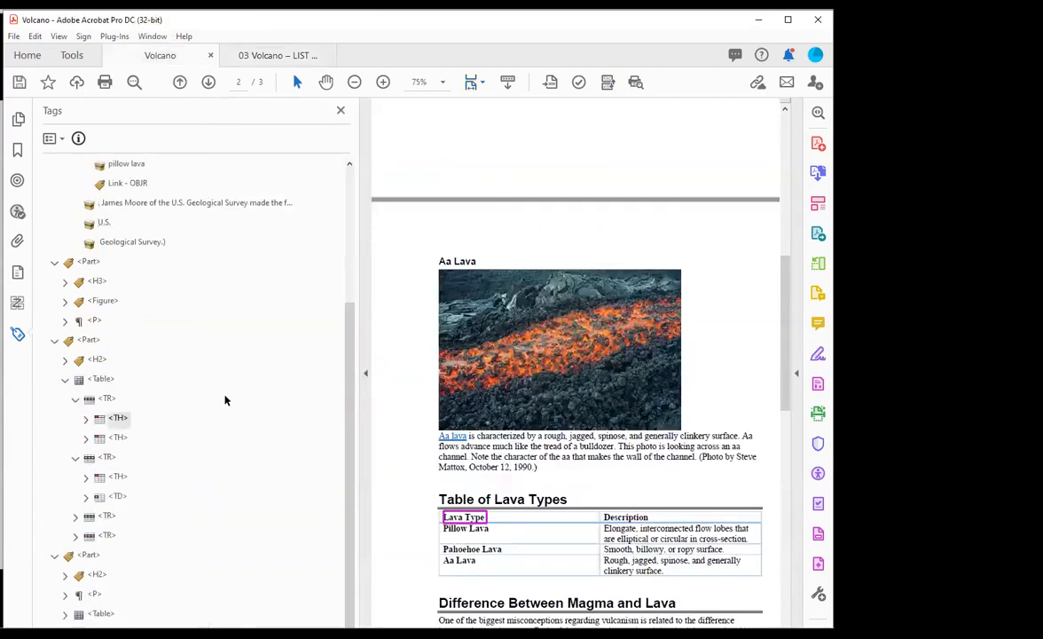
scroll(226, 398, up, 3)
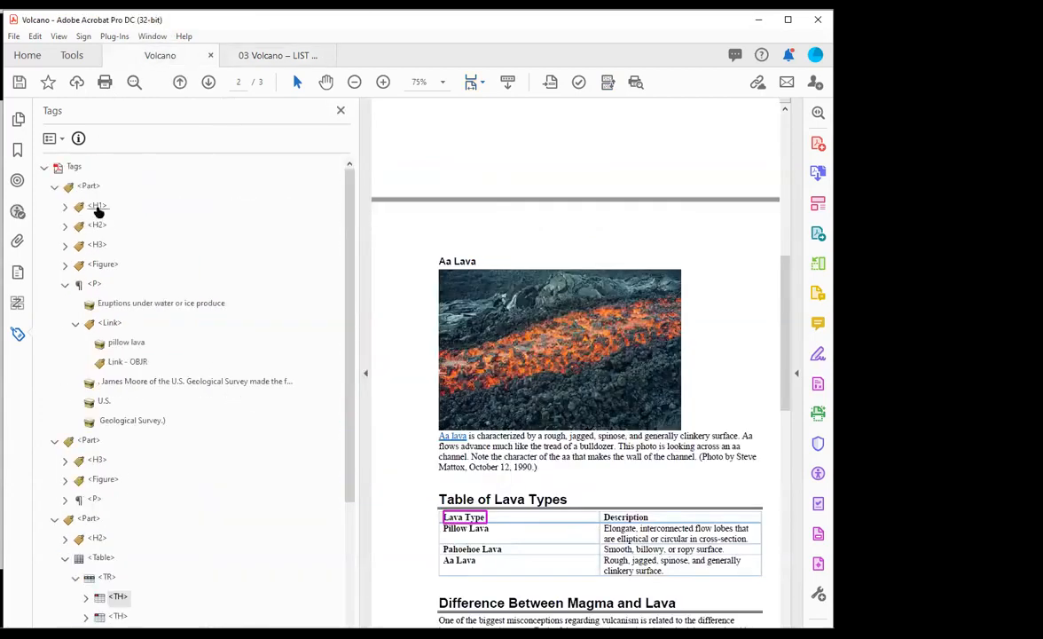
click(154, 263)
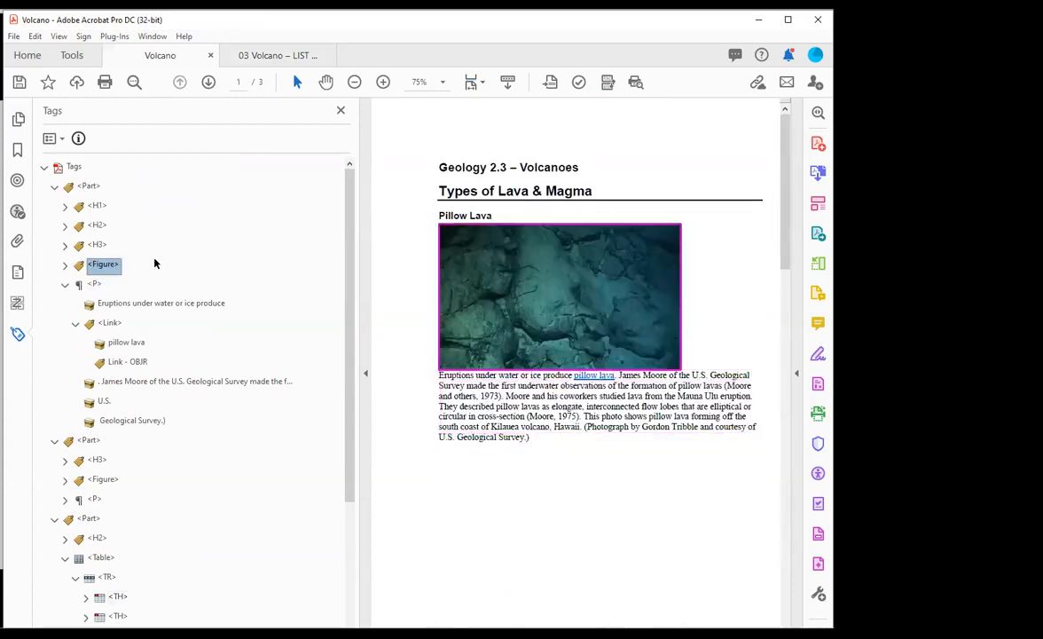
key(Right)
key(Down)
key(Down)
key(Down)
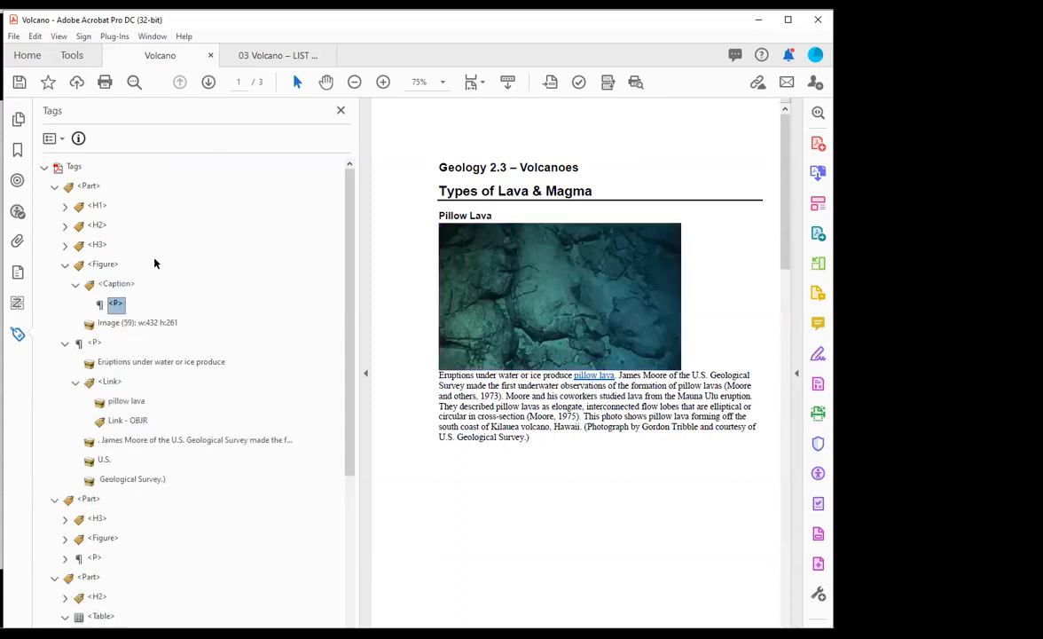
key(Up)
key(Delete)
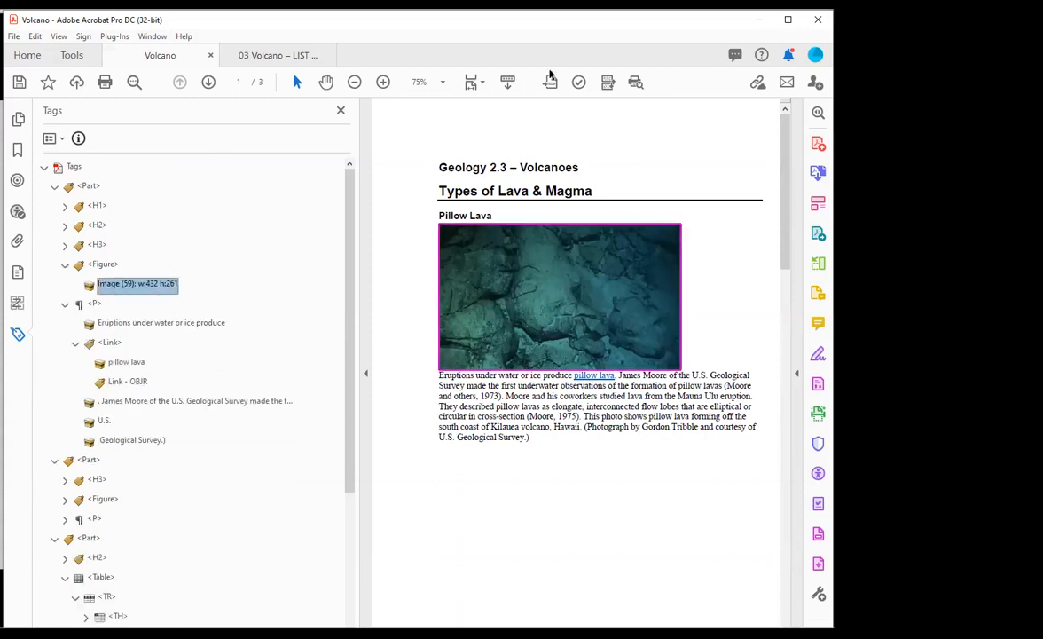
Step: Retag the title "Geology 2.3 – Volcanoes" as Text/Paragraph with the Reading Order tool and check its tag in the tag tree
click(610, 84)
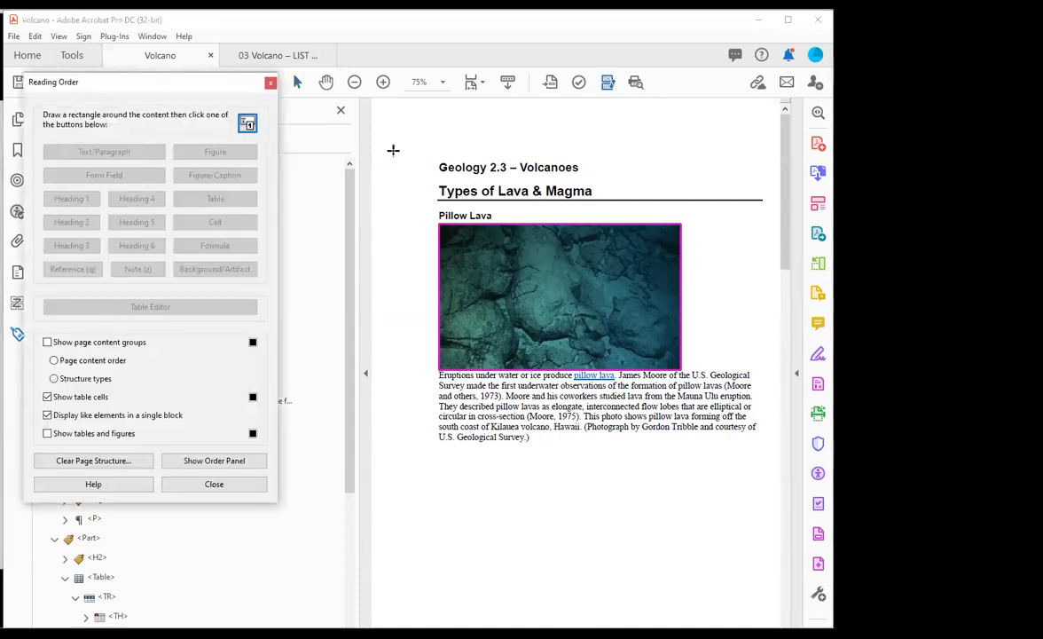
drag(392, 151, 587, 179)
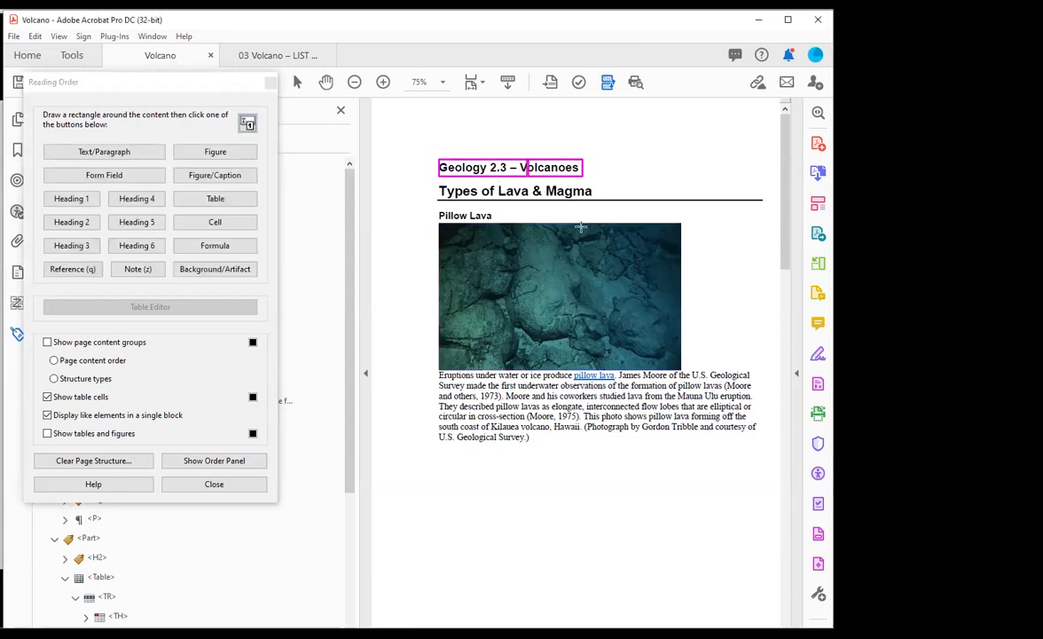
click(73, 199)
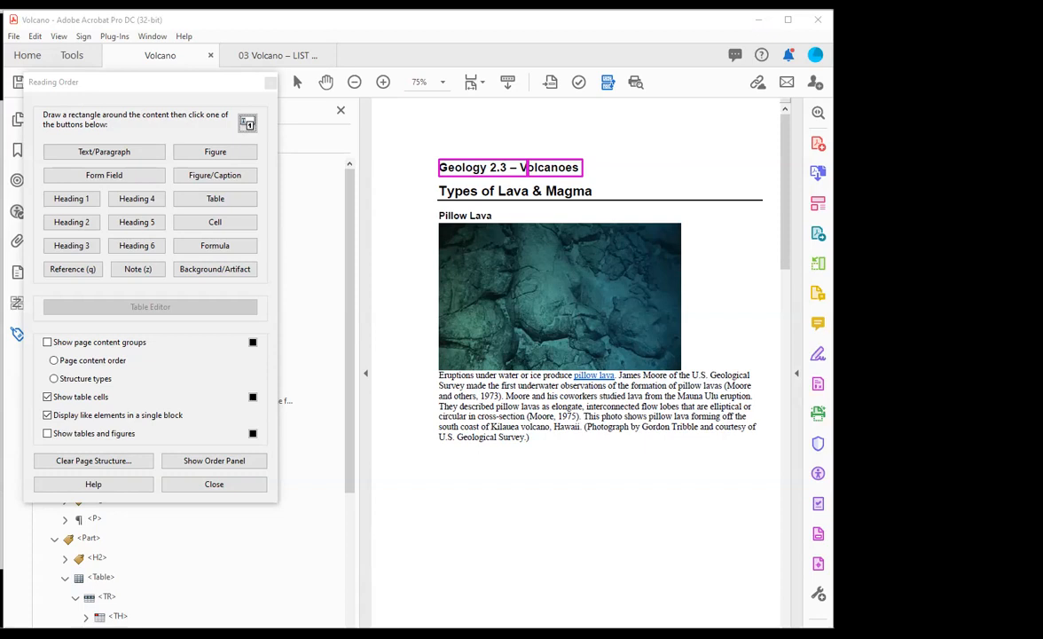
drag(107, 88, 139, 75)
click(376, 113)
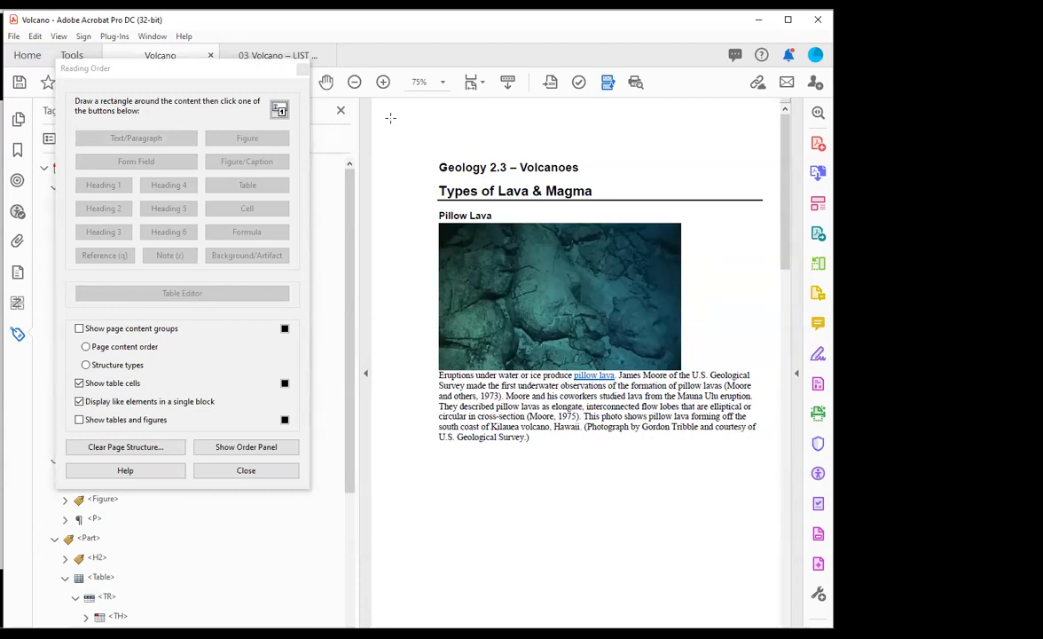
drag(431, 156, 587, 180)
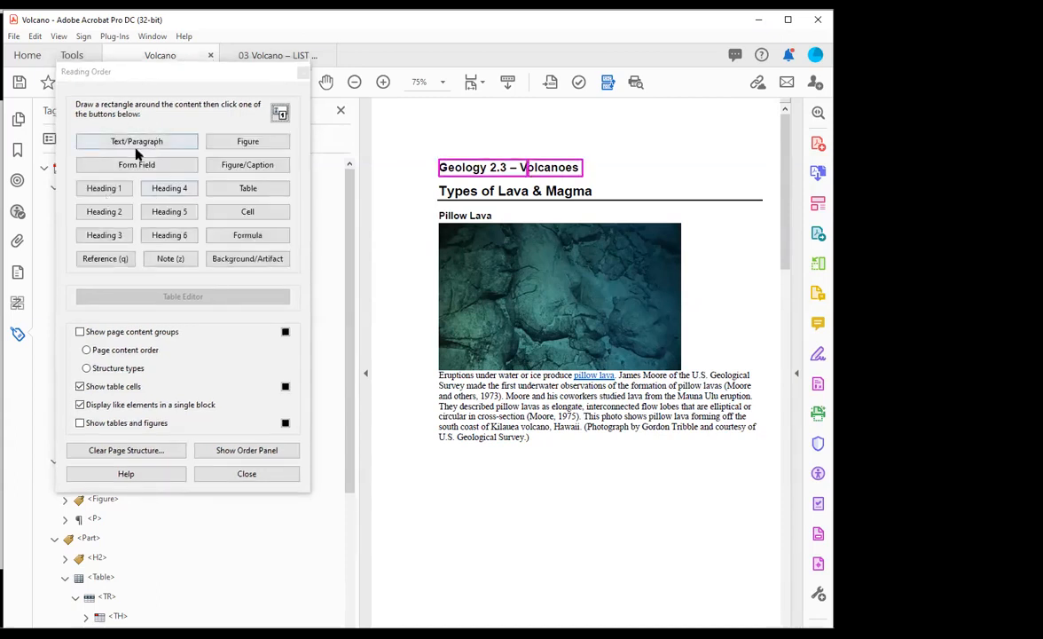
click(111, 137)
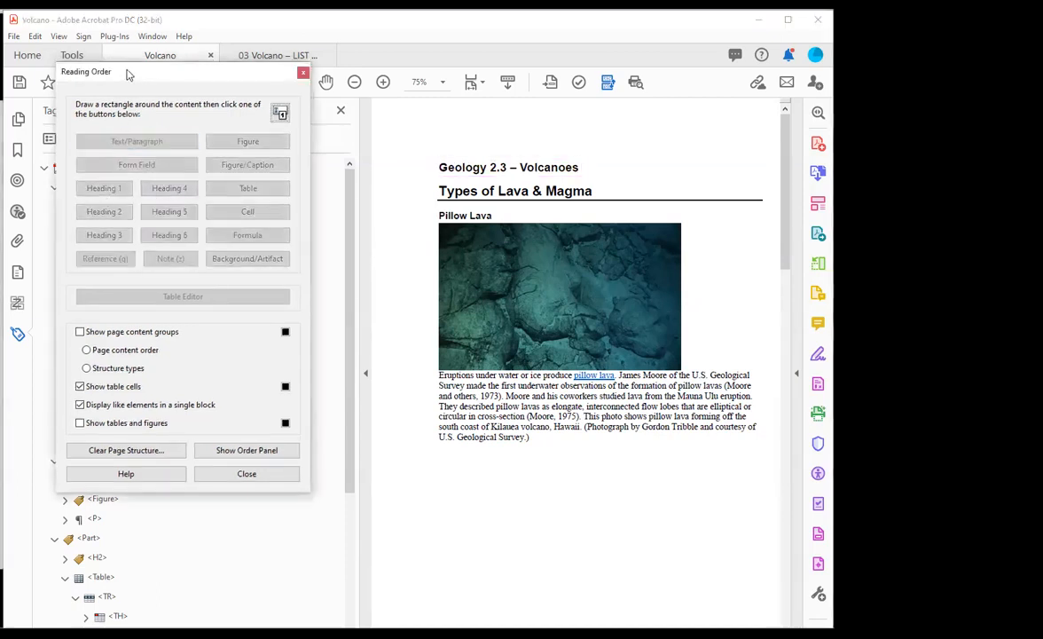
drag(131, 78, 463, 87)
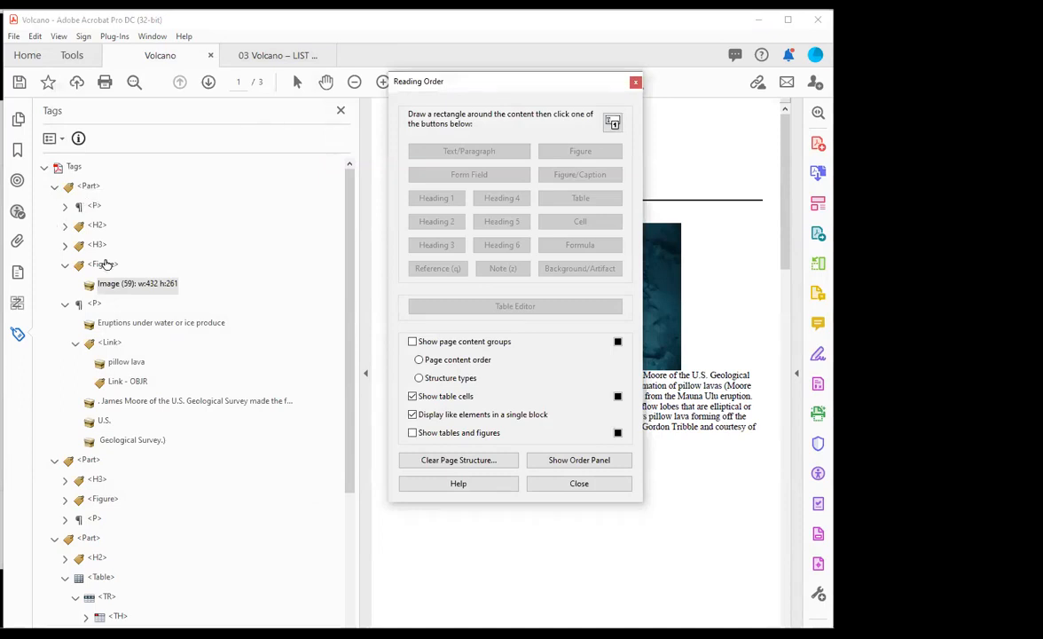
click(94, 205)
click(394, 89)
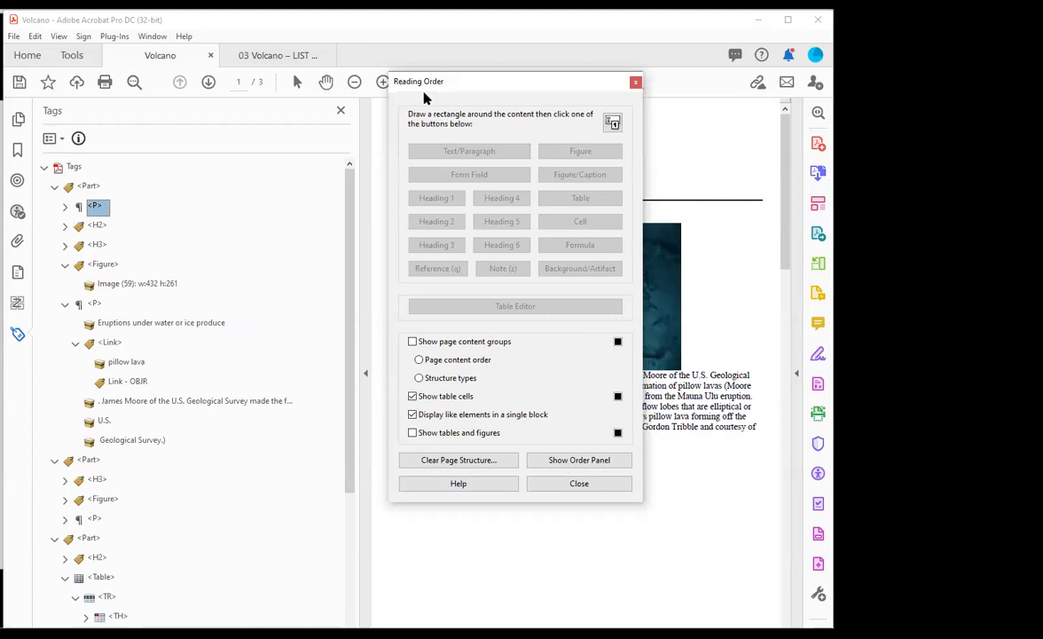
Step: Retag the "Types of Lava & Magma" heading as Text/Paragraph and check the result in the tag tree
drag(424, 93, 122, 94)
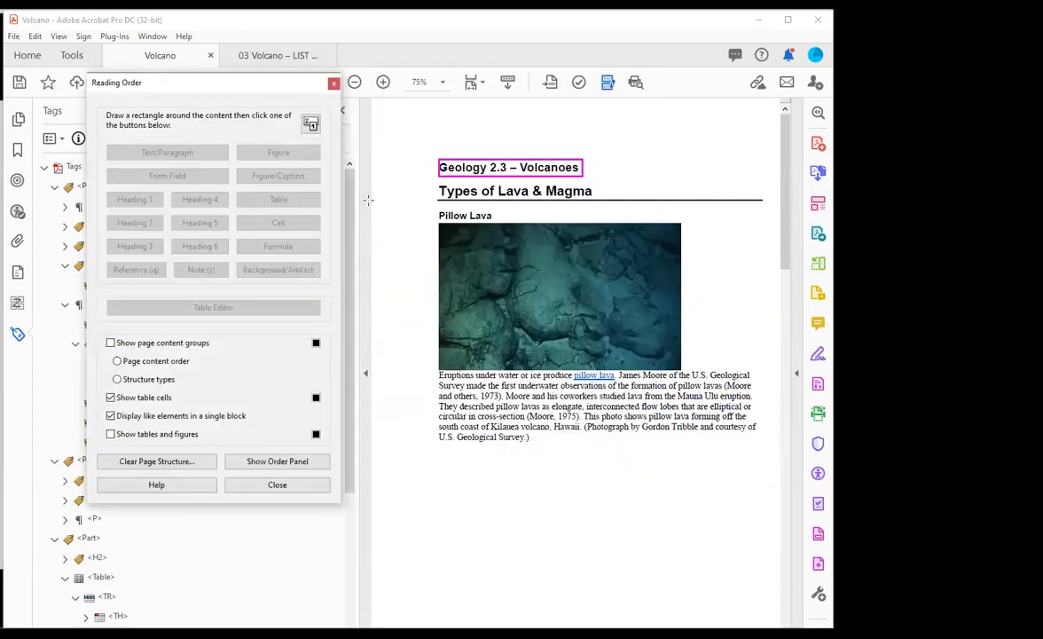
drag(426, 180, 608, 203)
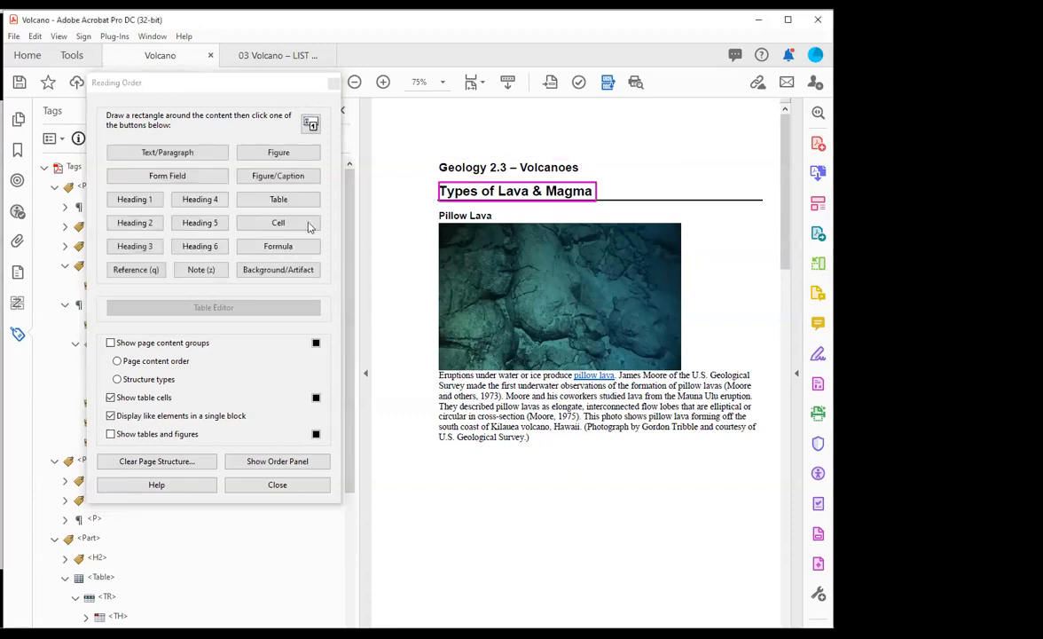
click(161, 155)
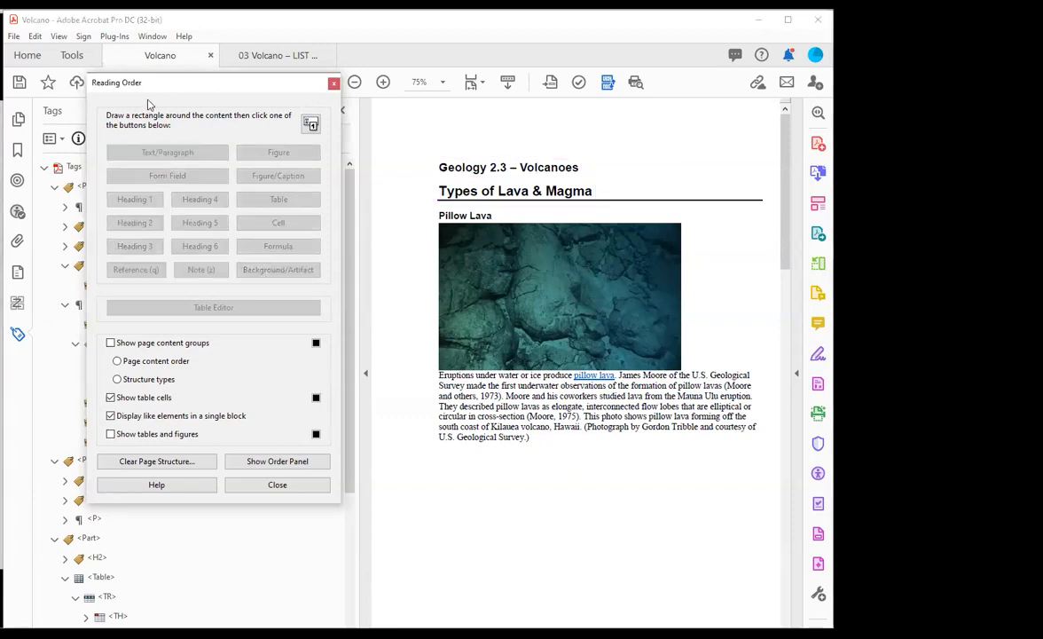
drag(148, 93, 326, 98)
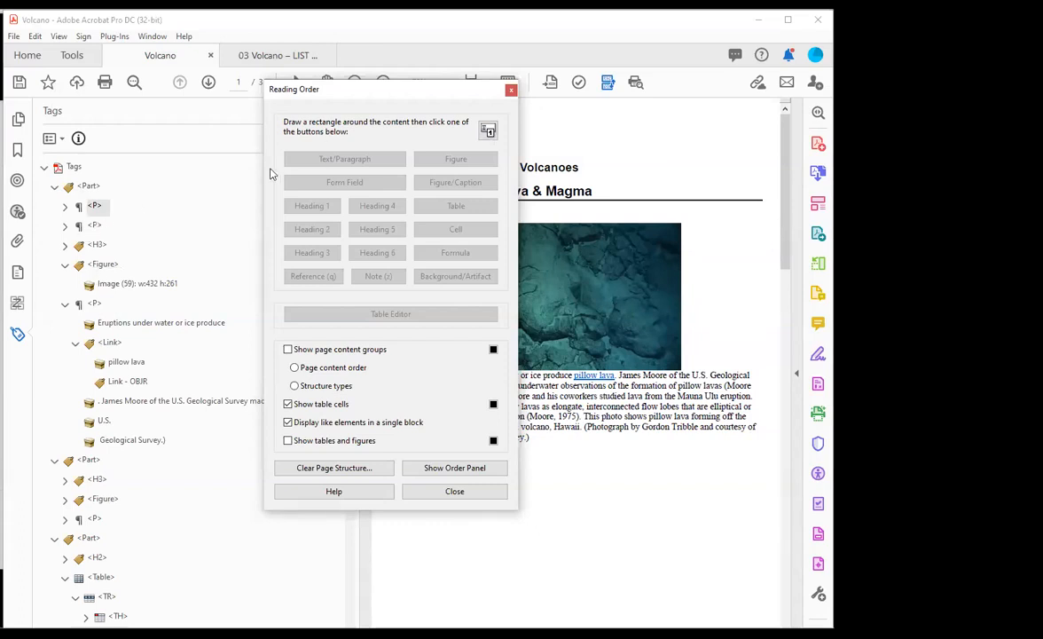
Step: Tag "Geology 2.3 – Volcanoes" as Heading 1 and "Types of Lava & Magma" as Heading 2 with the Reading Order tool
drag(312, 85, 143, 67)
drag(415, 134, 532, 168)
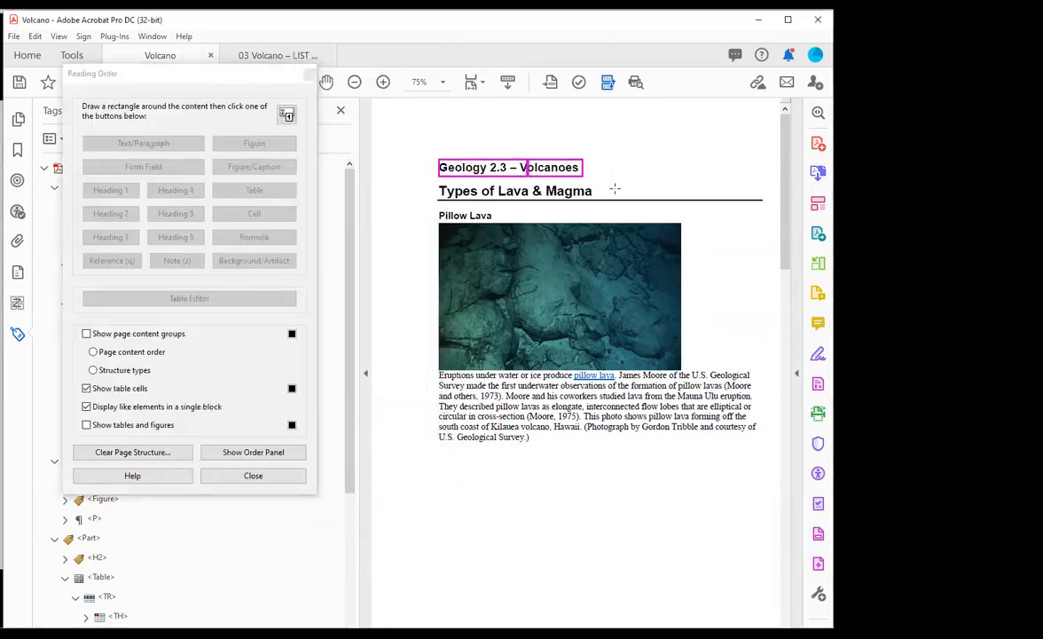
click(110, 190)
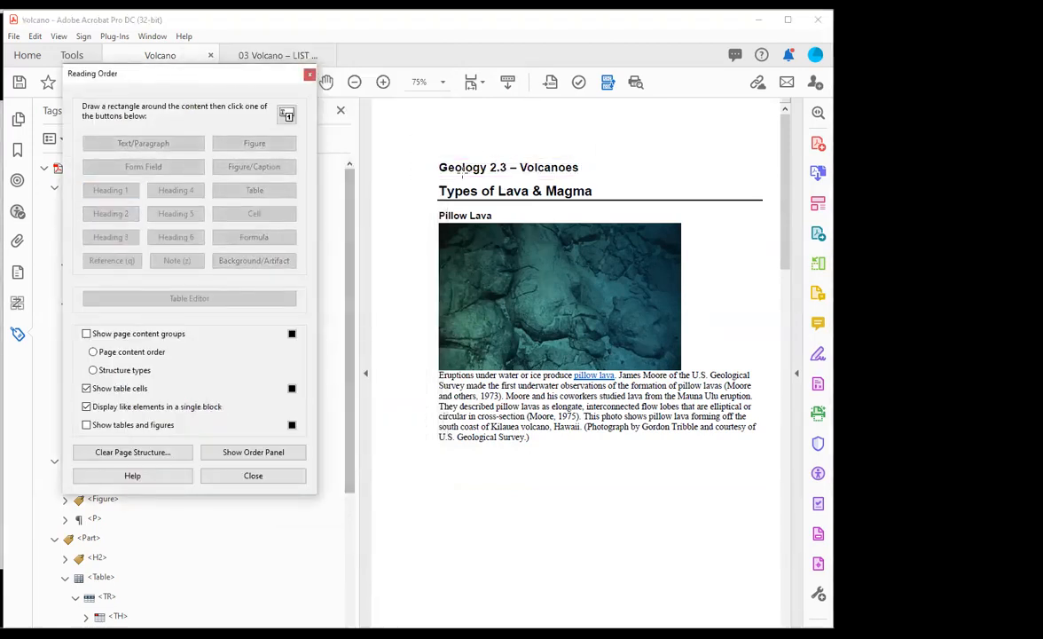
drag(391, 162, 570, 193)
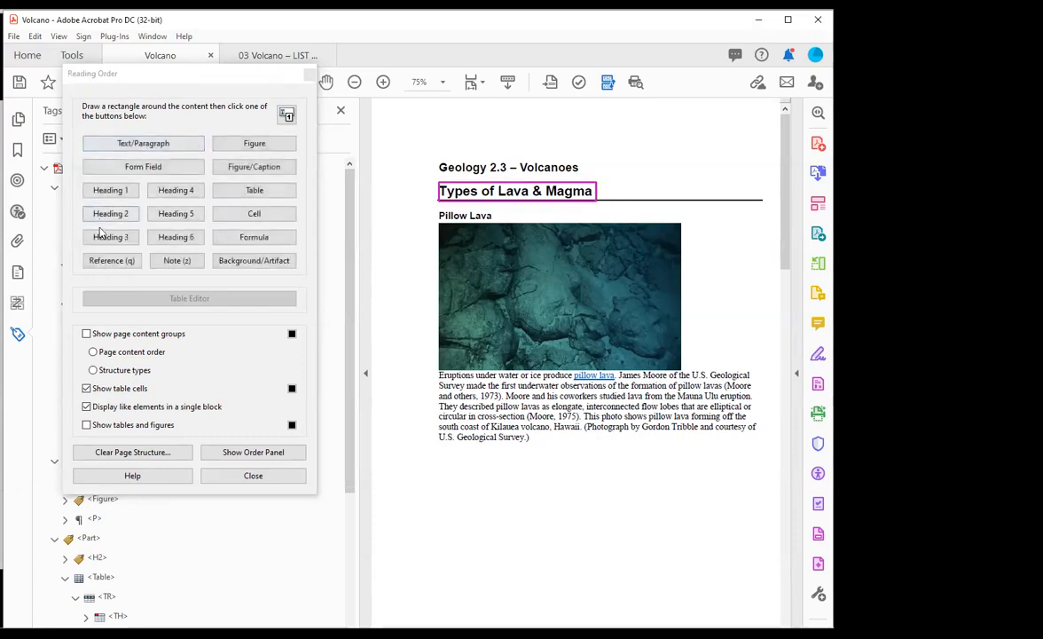
click(103, 215)
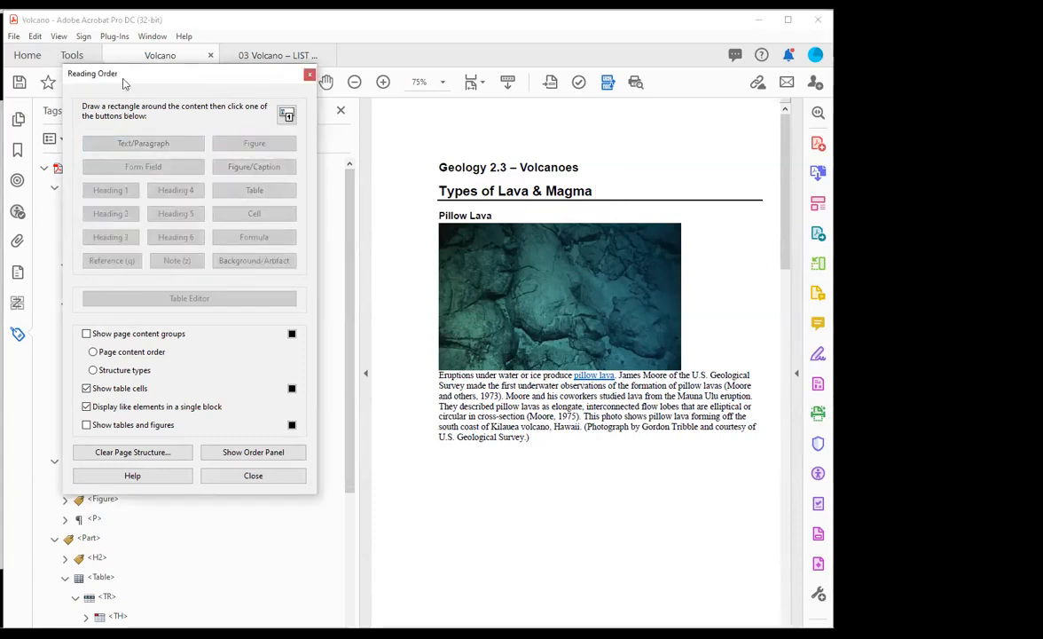
Step: Close the Reading Order tool in the Volcano document
drag(132, 87, 253, 103)
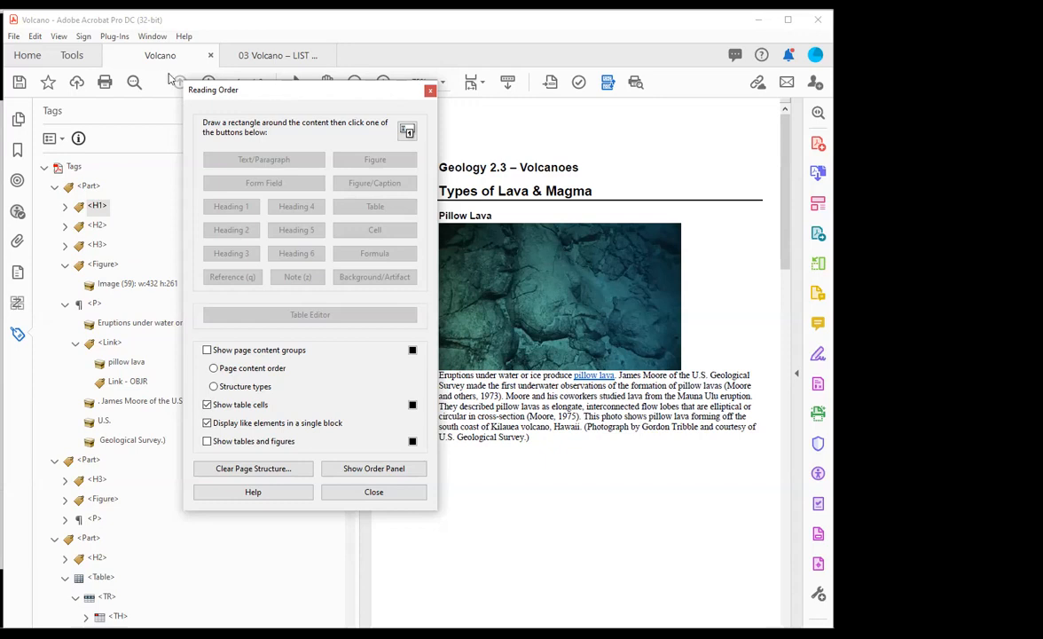
drag(254, 89, 136, 80)
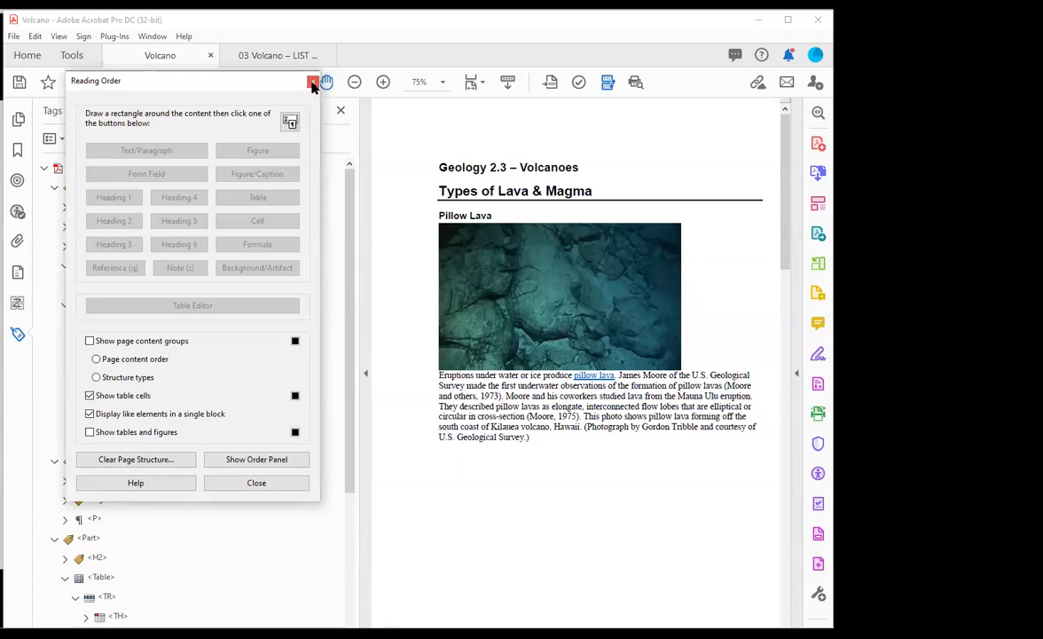
click(312, 83)
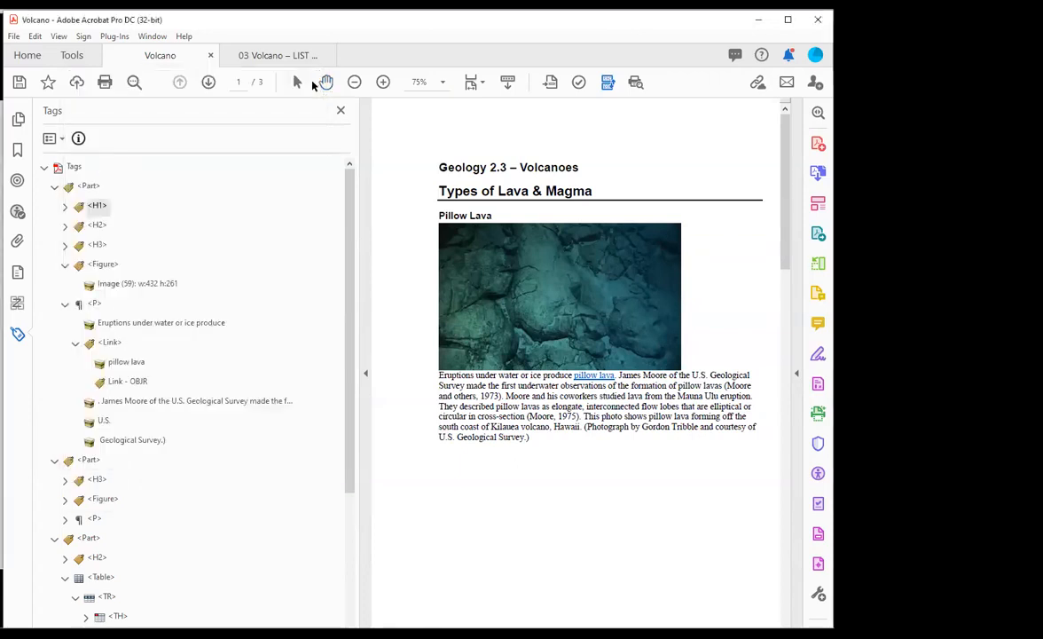
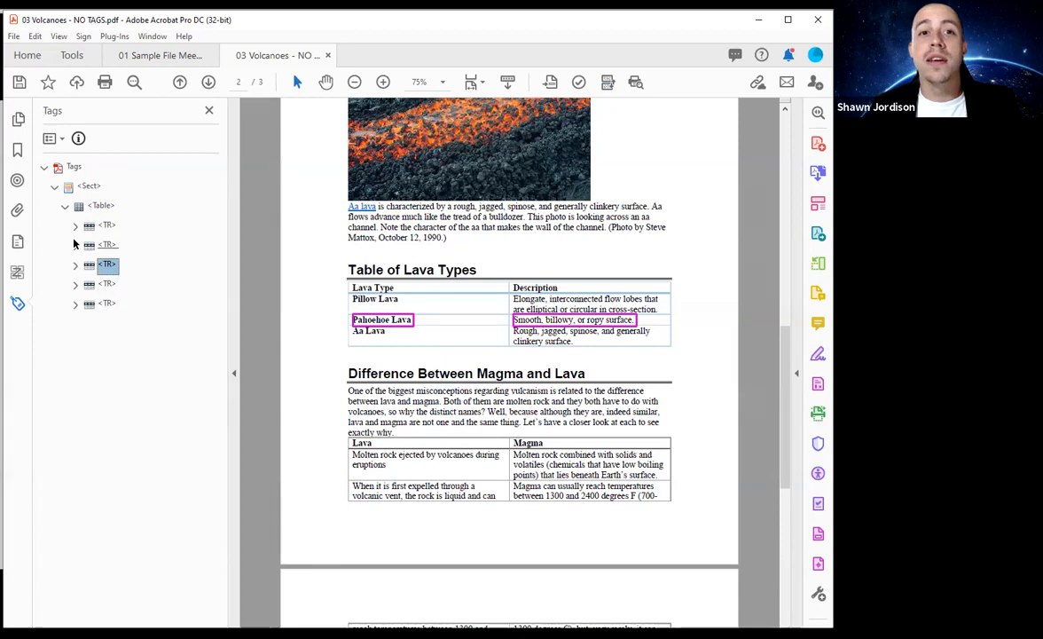
Step: In 03 Volcanoes - NO TAGS.pdf, expand every row tag of the Table of Lava Types in the tag tree
key(Right)
key(Down)
key(Down)
key(Down)
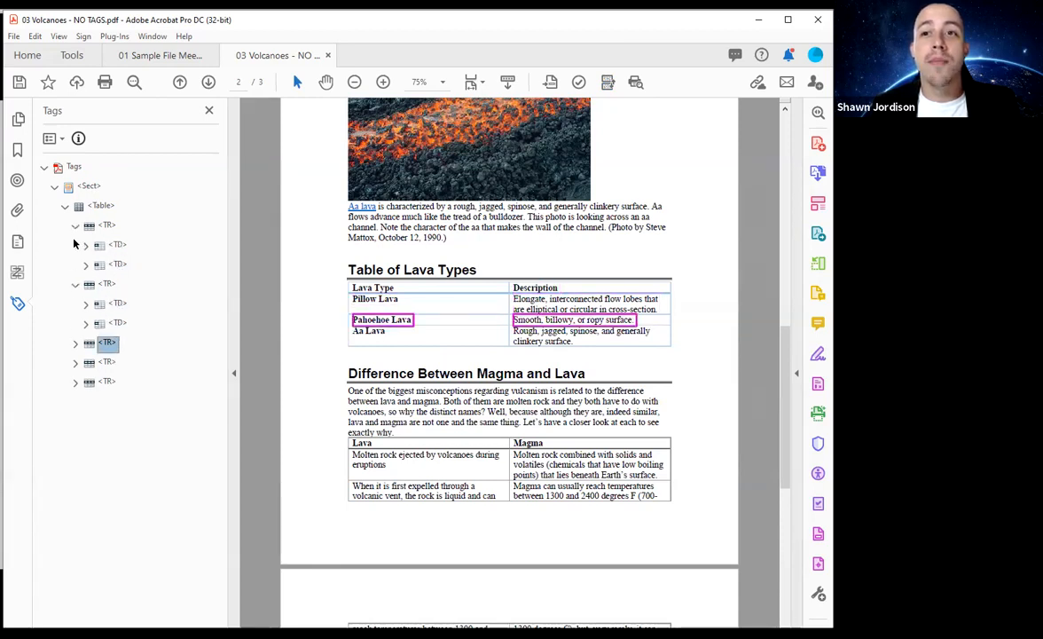
key(Right)
key(Down)
key(Down)
key(Down)
key(Right)
key(Down)
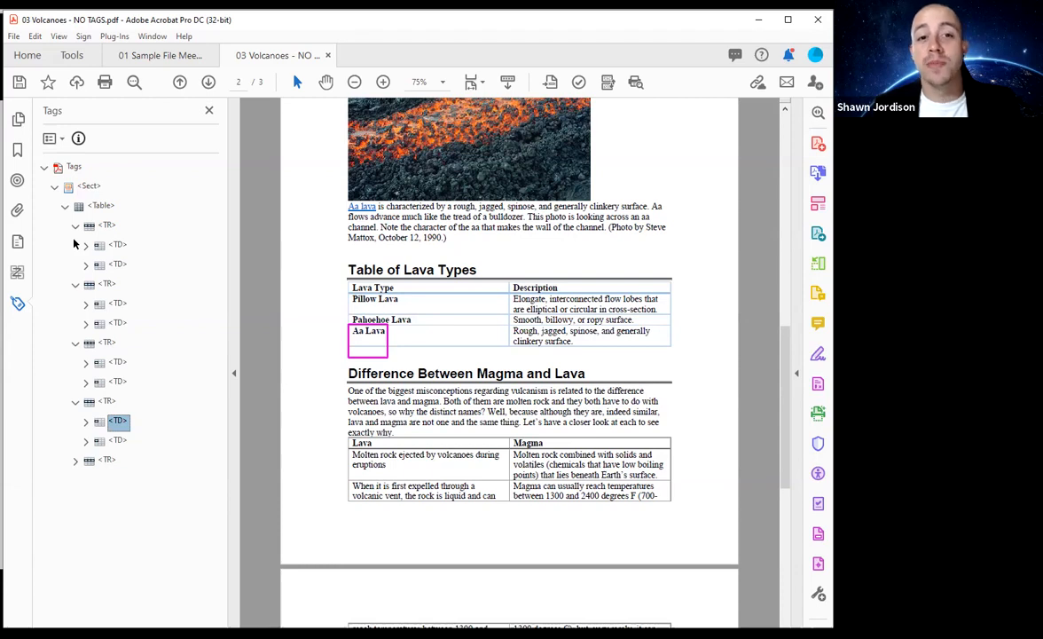
key(Down)
key(Down)
key(Right)
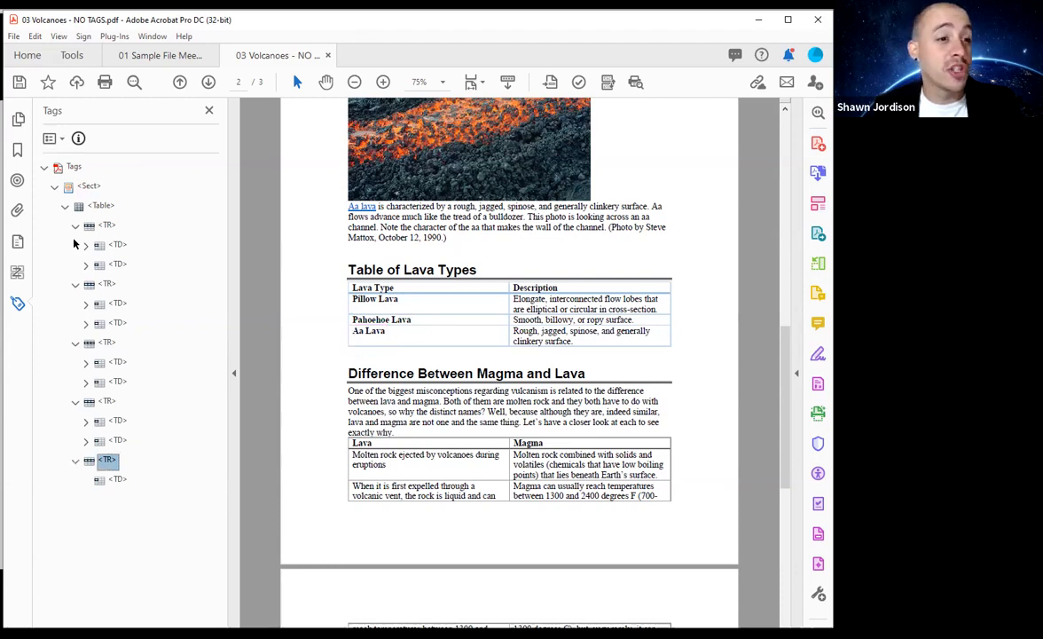
Step: Step back through the cell tags from the last row to the header row, comparing them with the Table of Lava Types
key(Up)
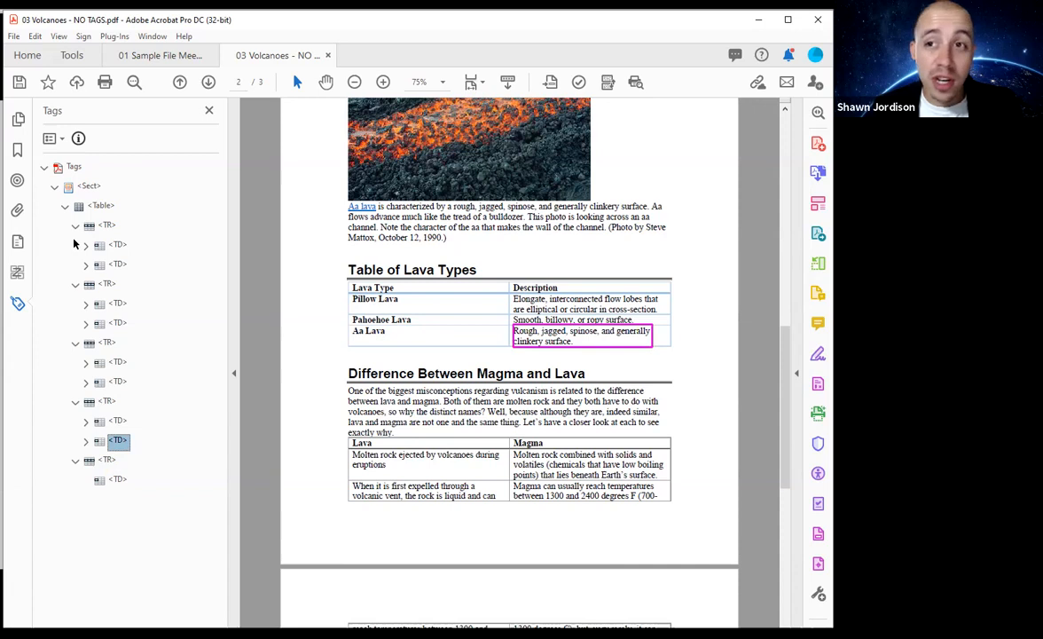
key(Up)
key(Up)
key(Up)
key(Up)
key(Up)
key(Up)
key(Up)
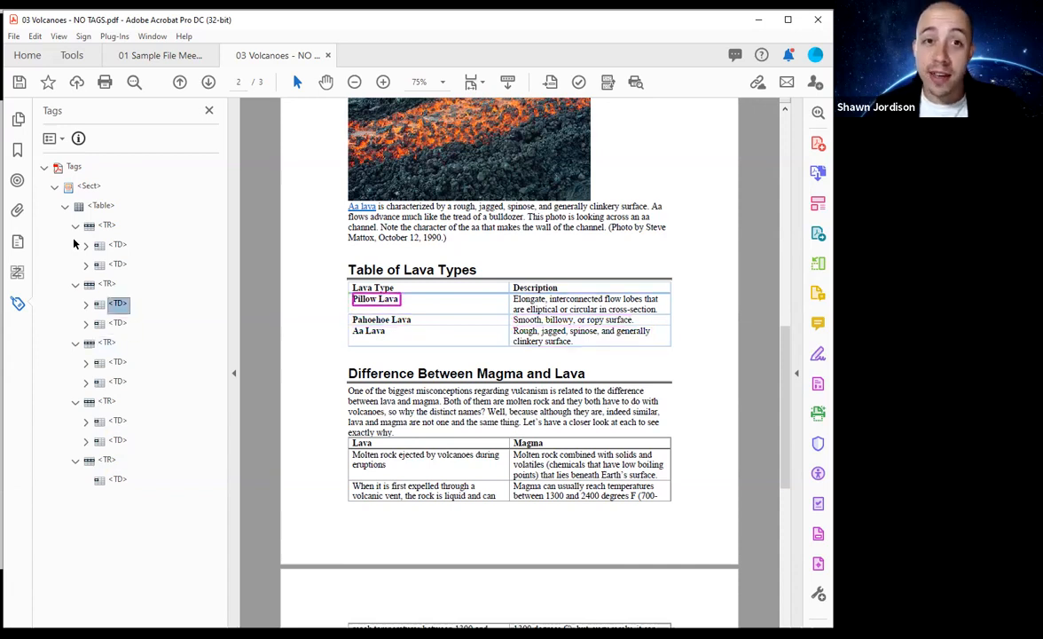
key(Up)
key(Up)
key(Up)
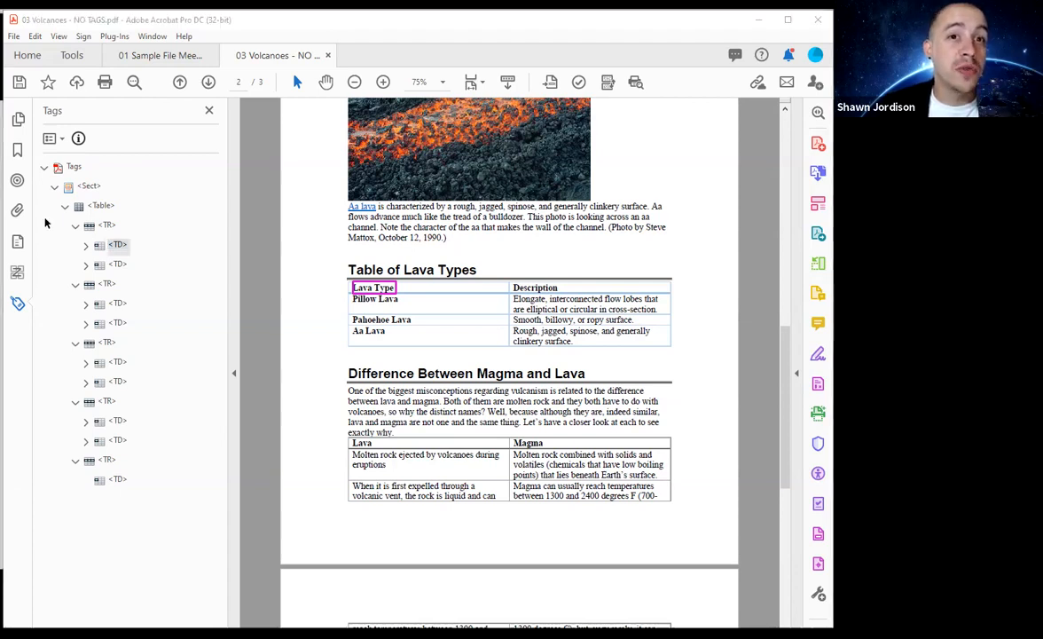
click(116, 263)
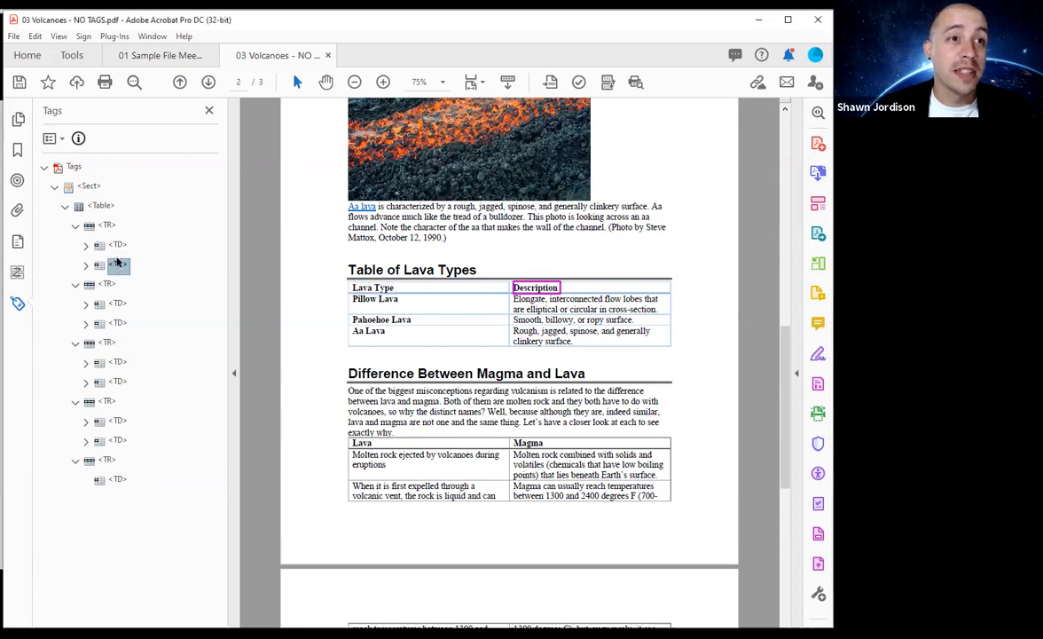
Step: Close 03 Volcanoes - NO TAGS.pdf without saving, reopen it and show its tags
click(327, 55)
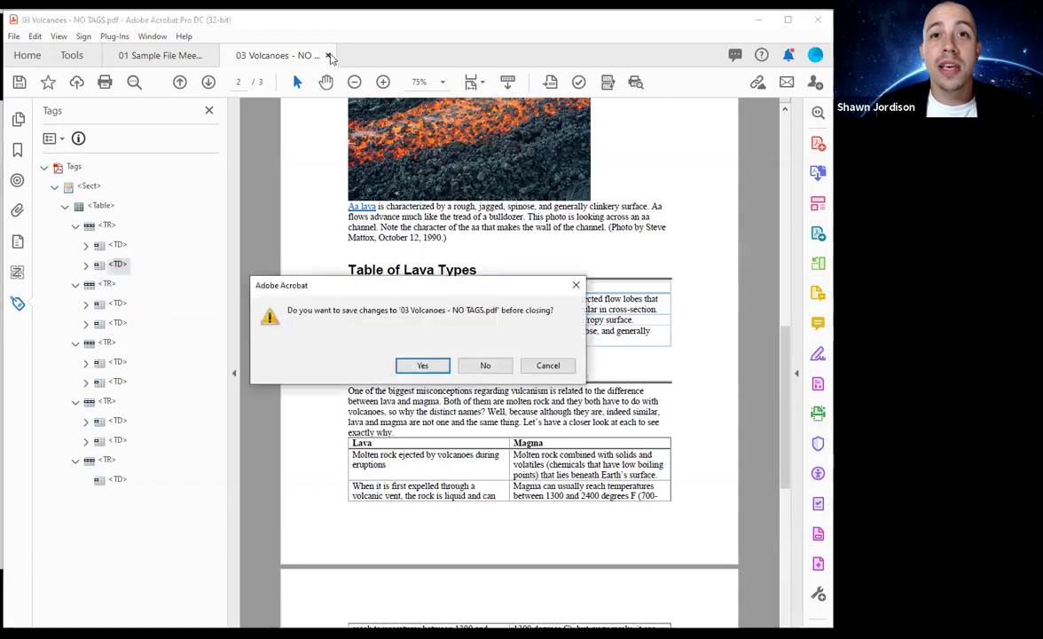
click(488, 365)
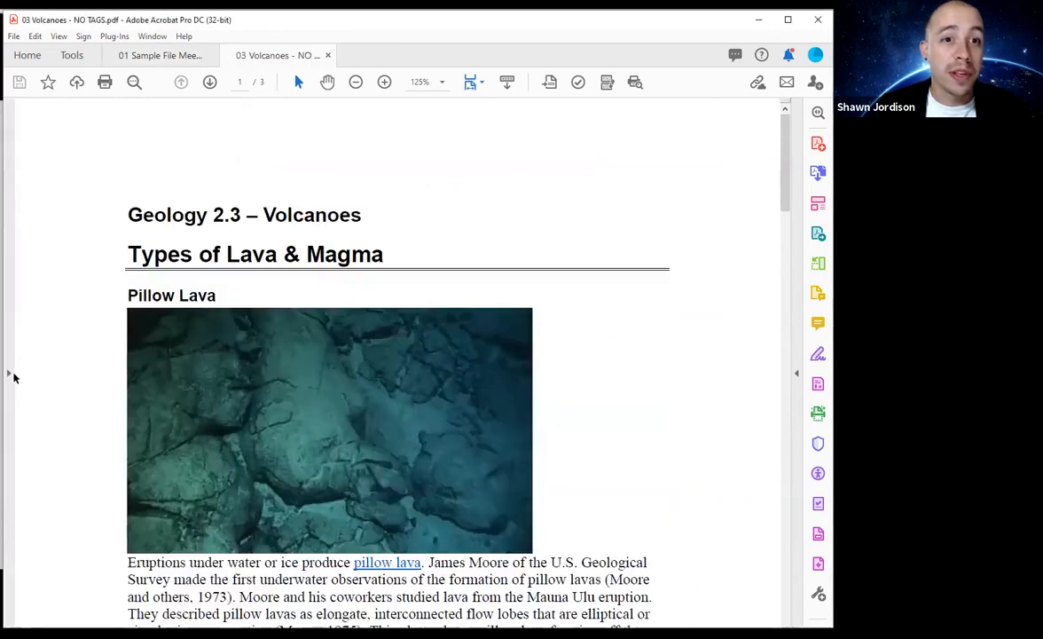
click(12, 374)
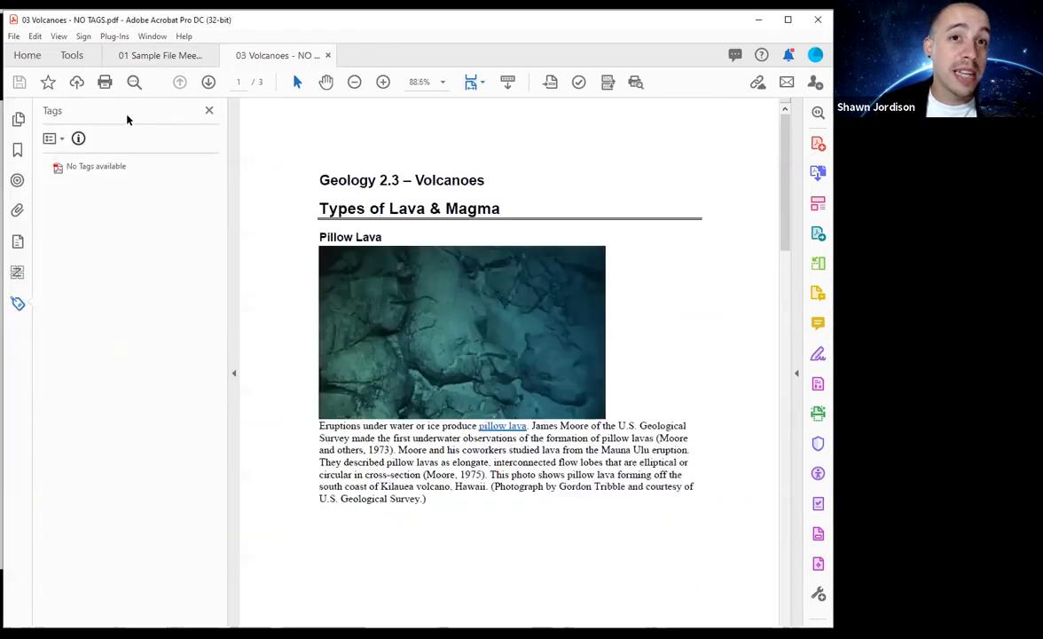
click(116, 166)
Step: Open the Reading Order tool and tag the whole Table of Lava Types on page 2 as Table
scroll(118, 166, down, 3)
scroll(118, 166, up, 3)
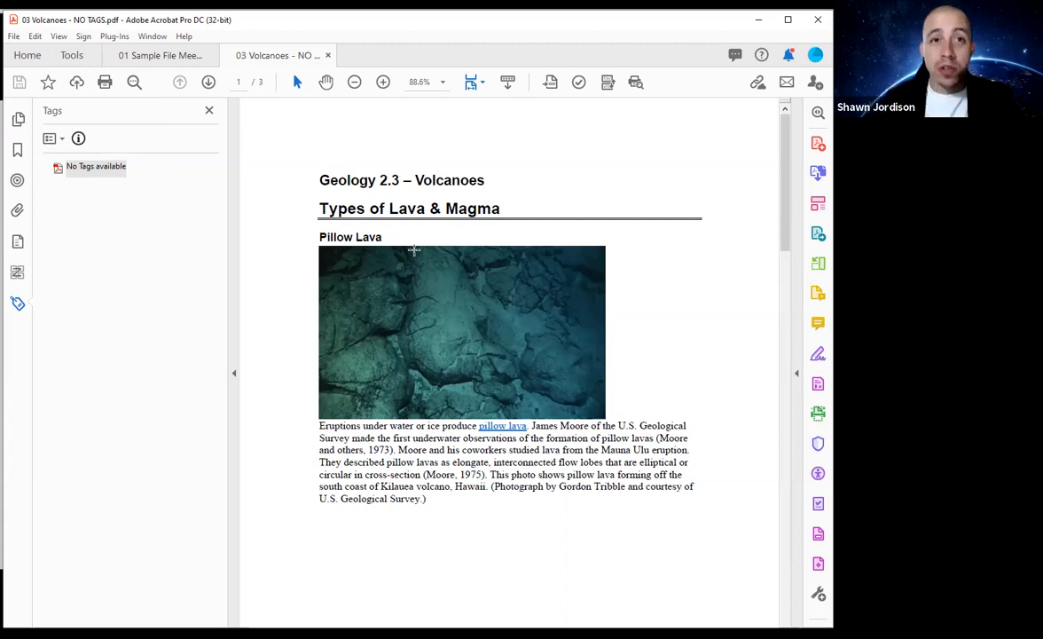
scroll(506, 466, down, 15)
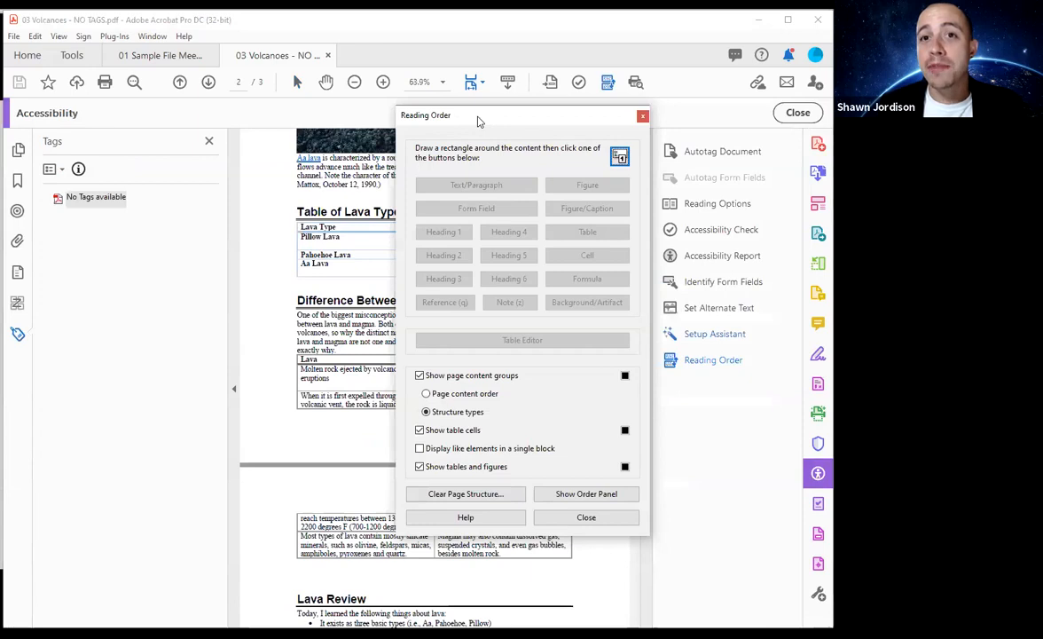
drag(479, 121, 83, 158)
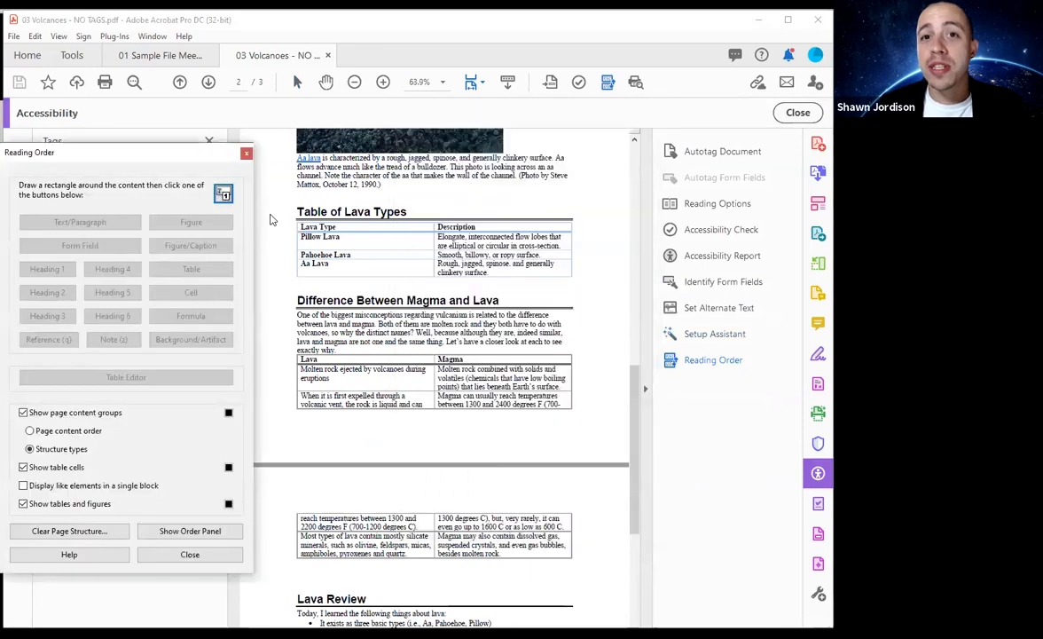
mouse_move(288, 217)
mouse_down()
mouse_move(350, 237)
mouse_move(532, 253)
mouse_move(581, 286)
mouse_up()
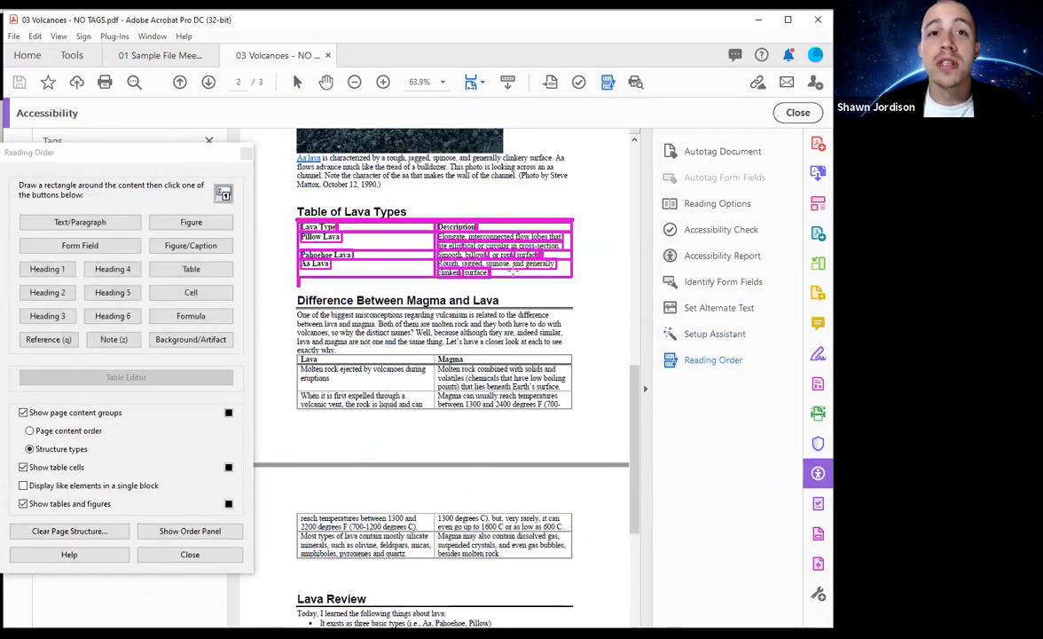
click(189, 268)
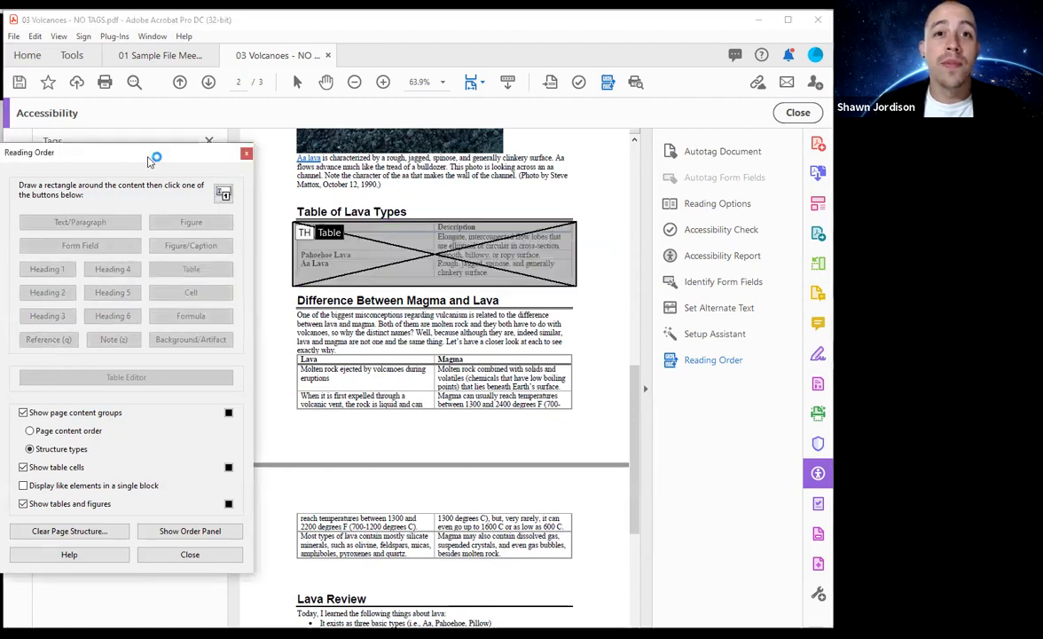
Step: Expand the new Table tag down to its content in the tag tree and examine its row and cell structure
drag(158, 155, 670, 140)
click(55, 216)
click(65, 236)
click(106, 256)
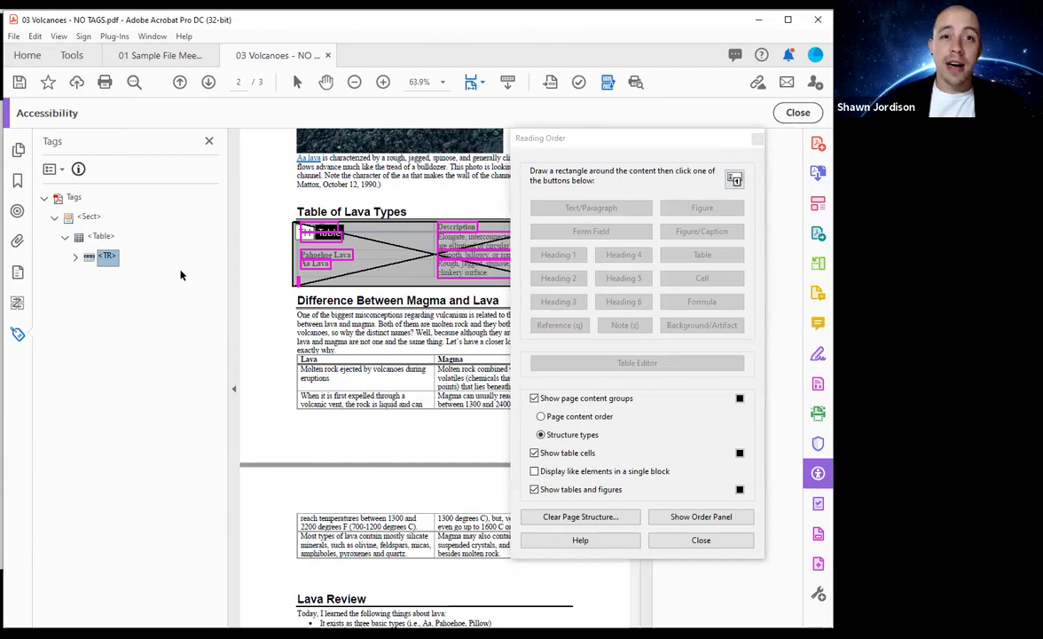
key(Right)
key(Right)
key(Right)
key(Right)
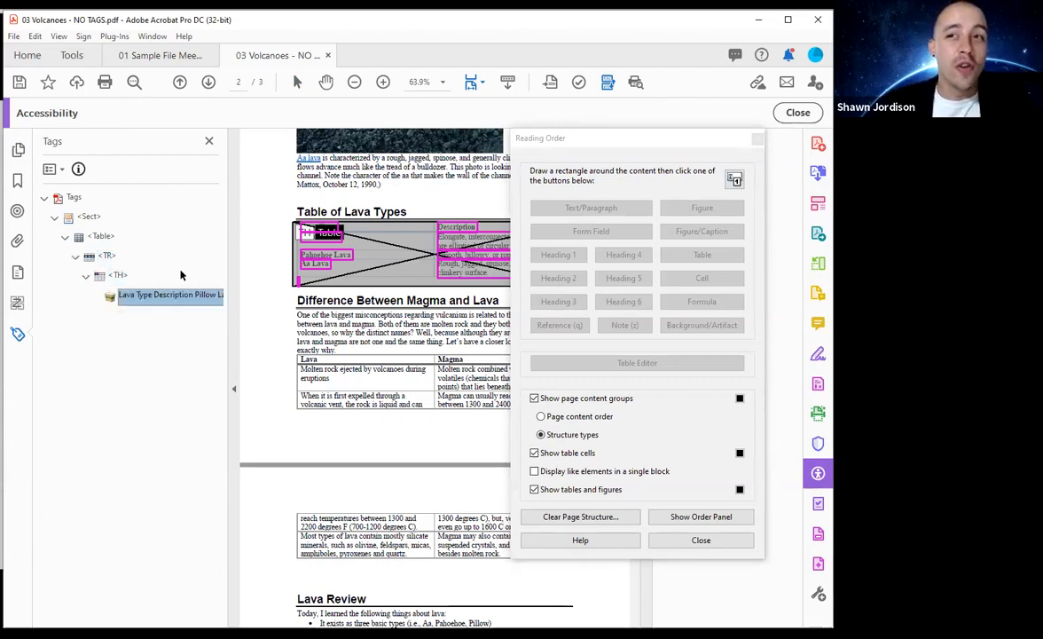
key(Up)
key(Up)
key(Down)
key(Down)
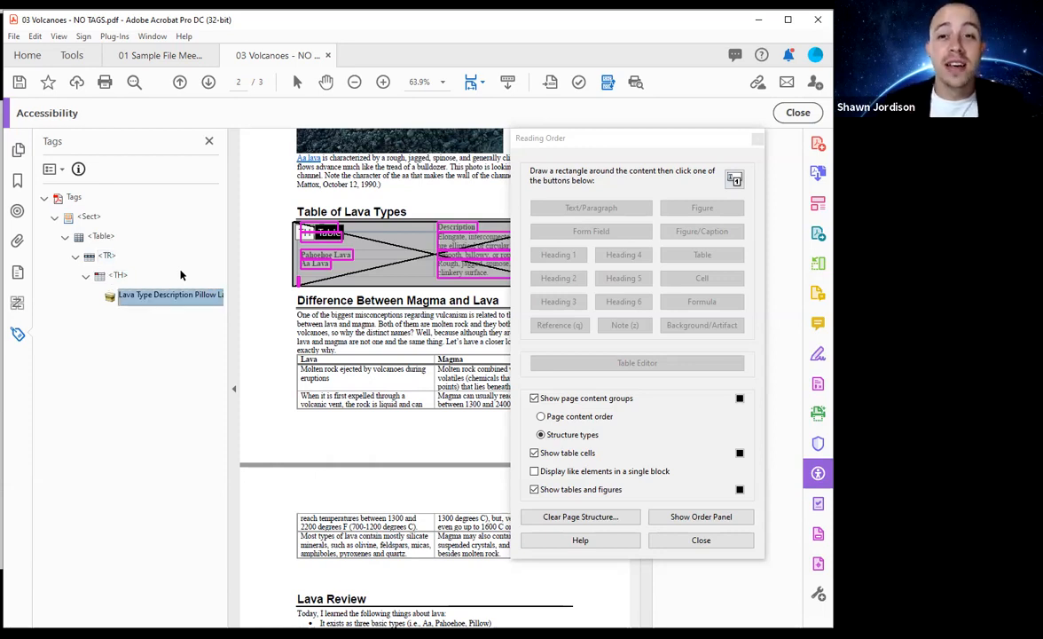
Step: Select the Table of Lava Types again with the Reading Order tool and retag it as Table
click(580, 143)
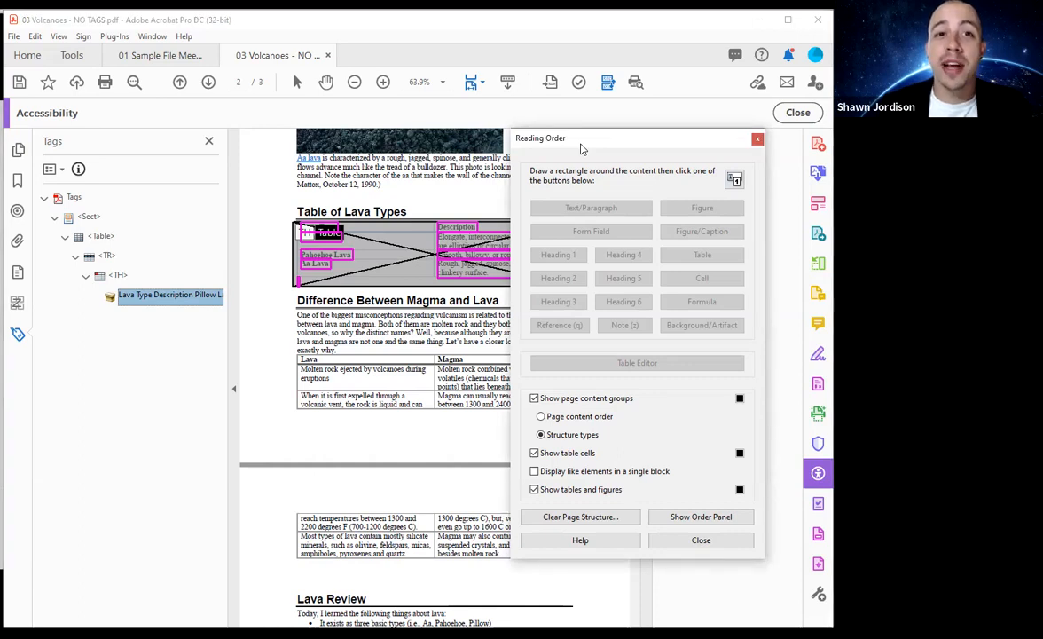
drag(581, 149, 667, 111)
mouse_move(278, 212)
mouse_down()
mouse_move(470, 234)
mouse_move(542, 275)
mouse_up()
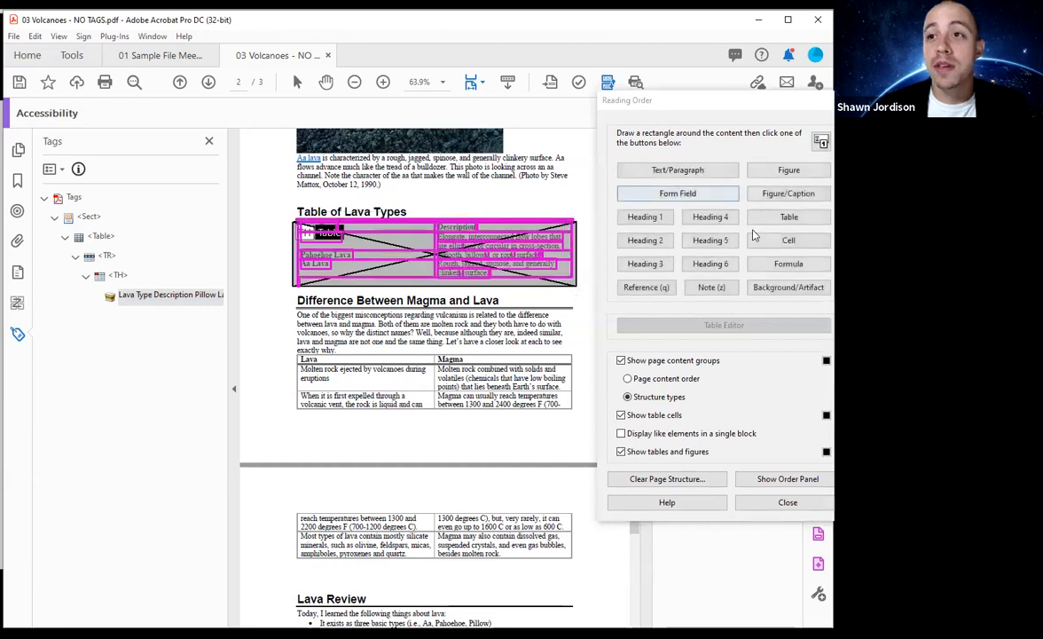
click(785, 217)
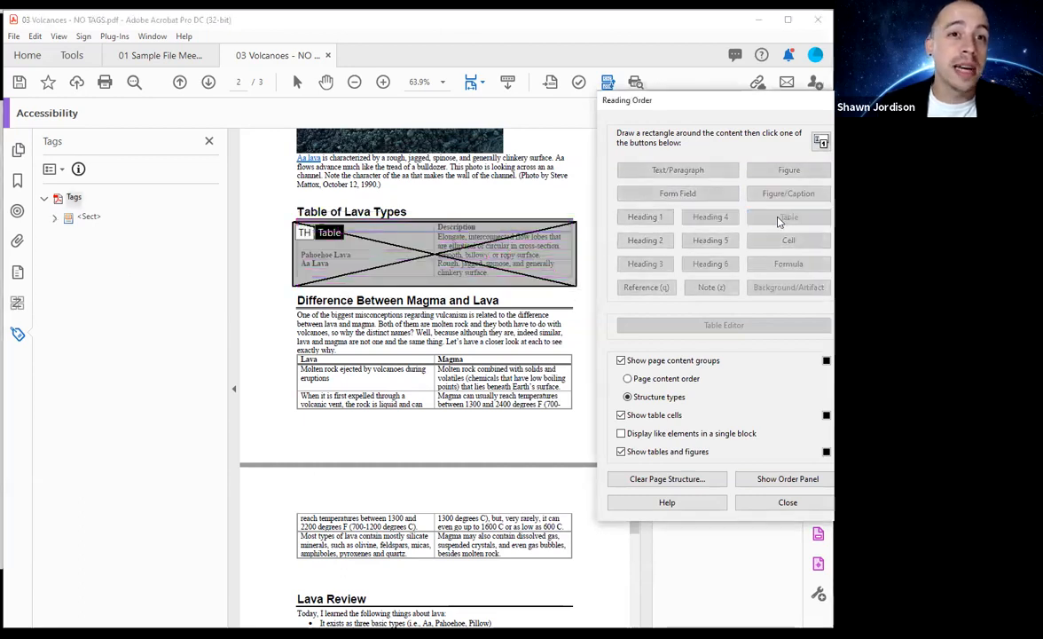
Step: Expand the nested section tags down to the table's content and check which page content the sections cover
click(54, 216)
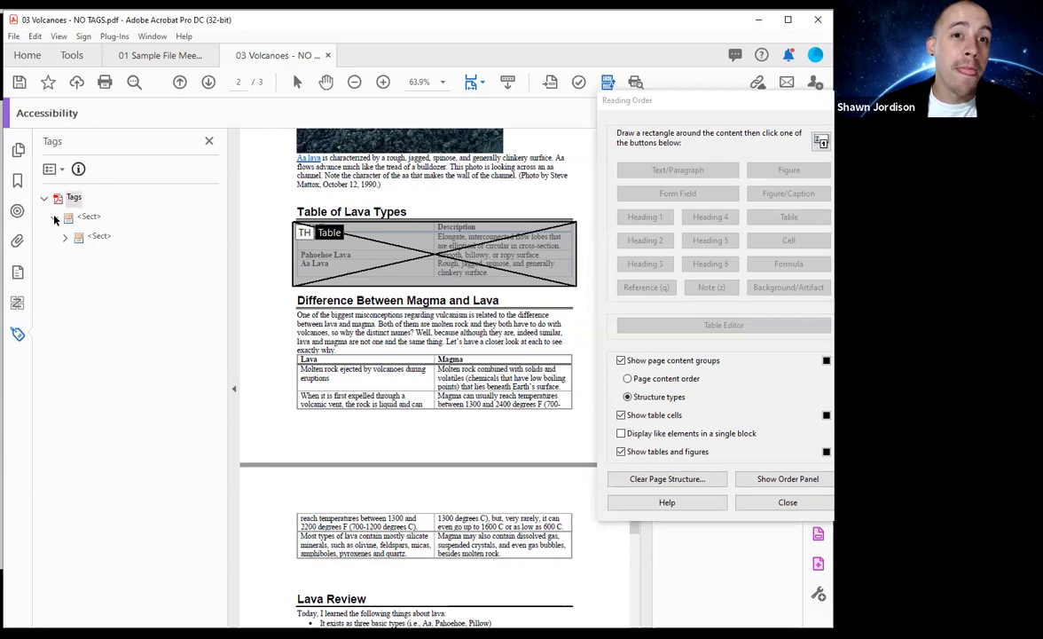
click(65, 236)
click(75, 255)
click(86, 275)
click(96, 295)
click(107, 315)
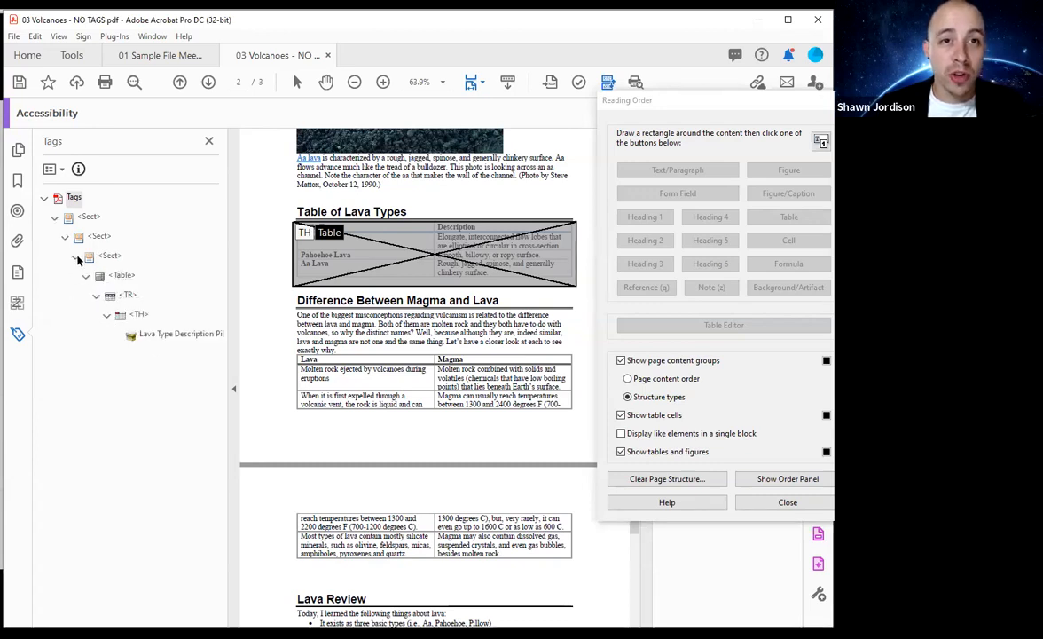
click(108, 255)
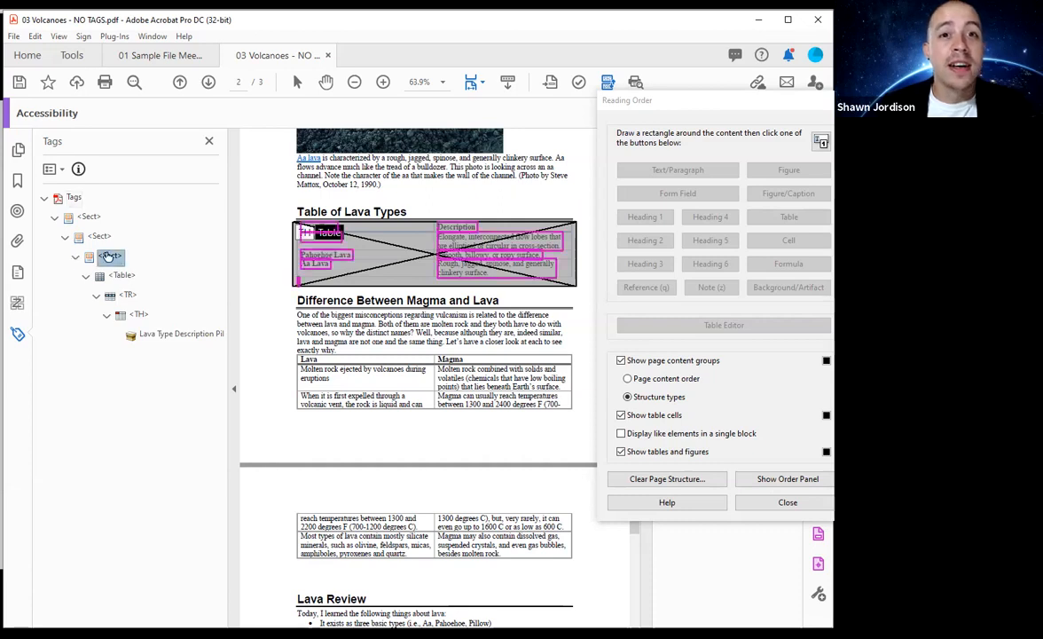
click(88, 216)
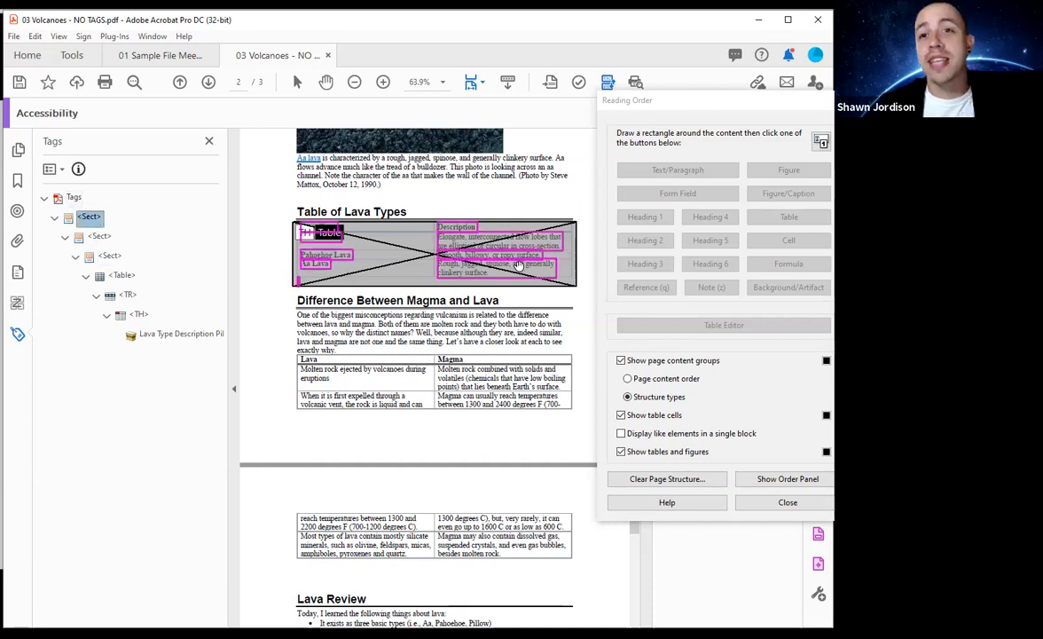
Step: Tag the Table of Lava Types as Table once more and check its row tags in the tag tree
scroll(501, 342, up, 1)
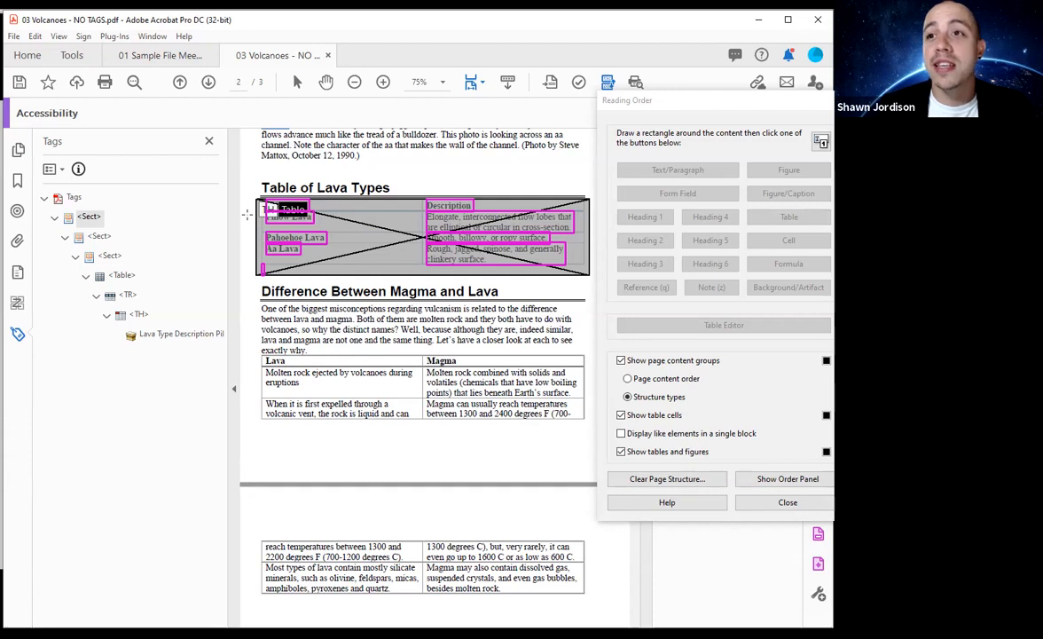
click(789, 216)
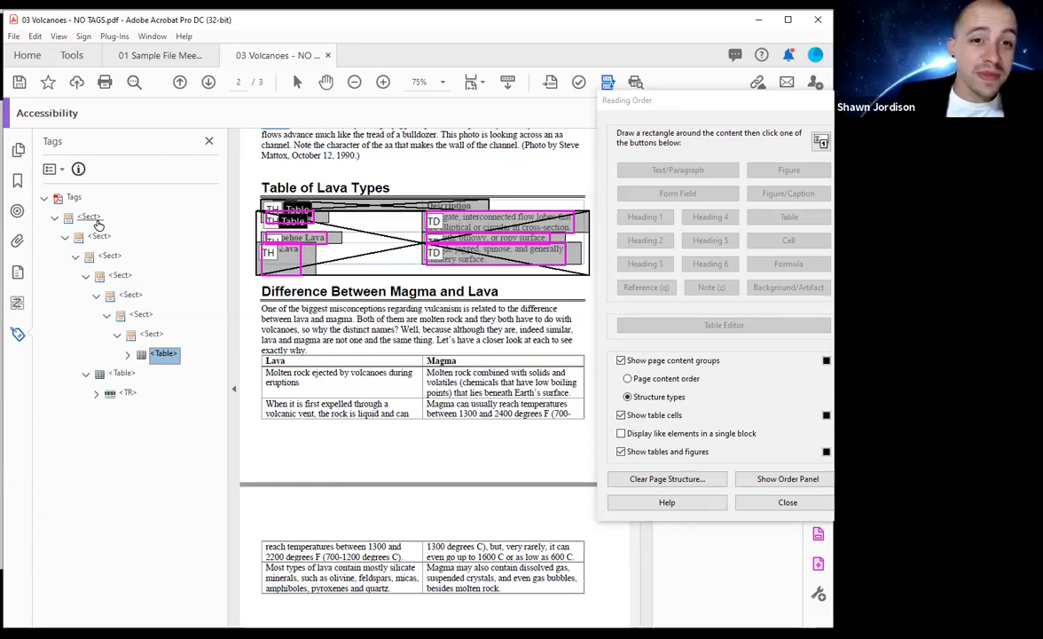
key(Right)
key(End)
key(Up)
key(Up)
key(Up)
key(Up)
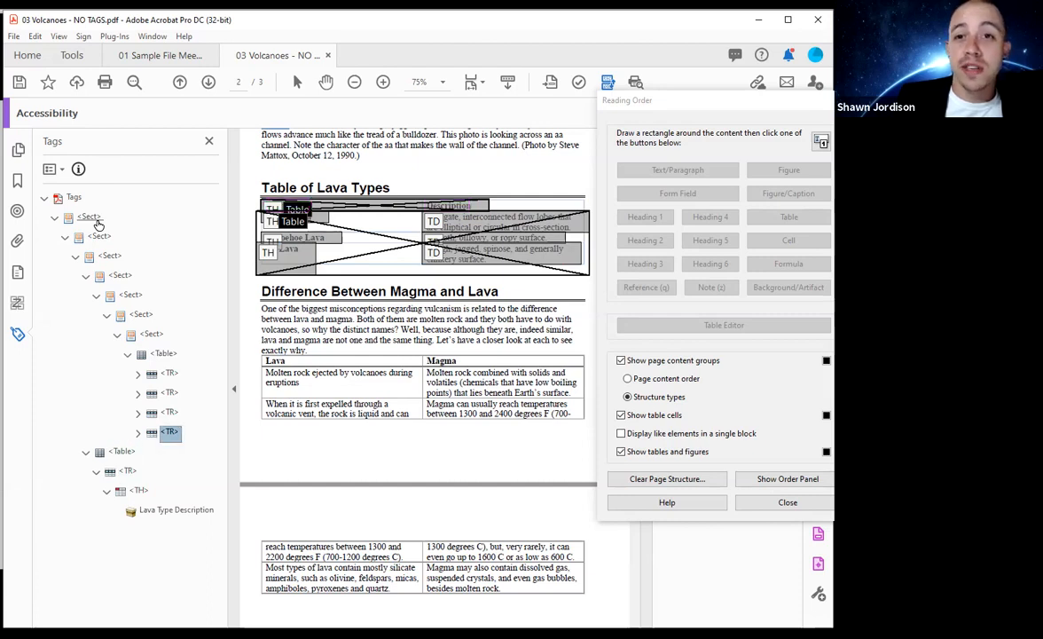
key(Up)
key(Up)
key(Up)
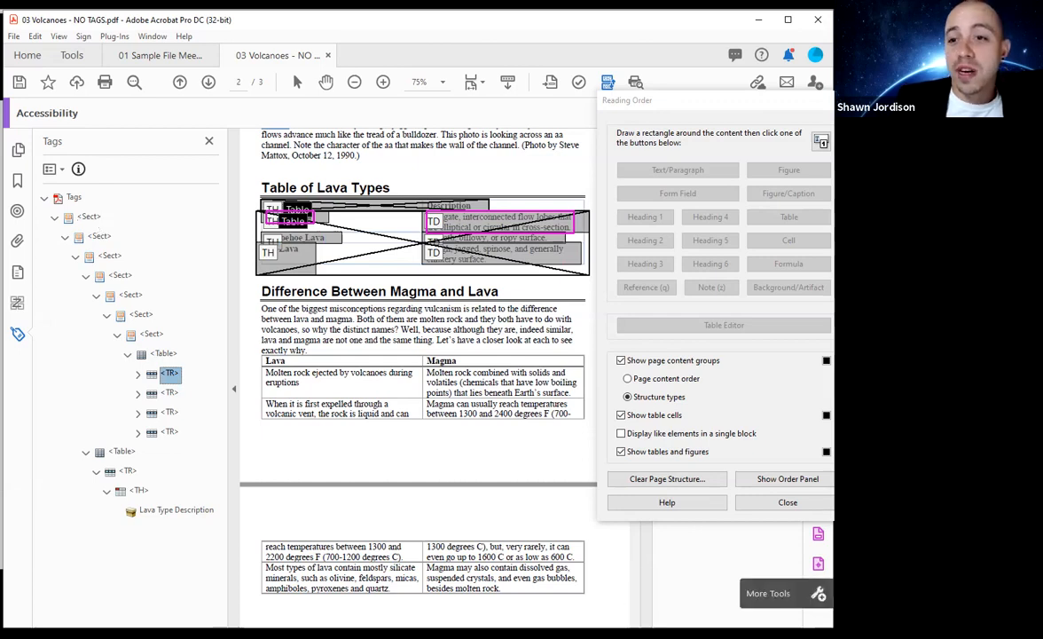
Step: Close the Reading Order tool and check the cell tags in the Pahoehoe Lava row
click(788, 502)
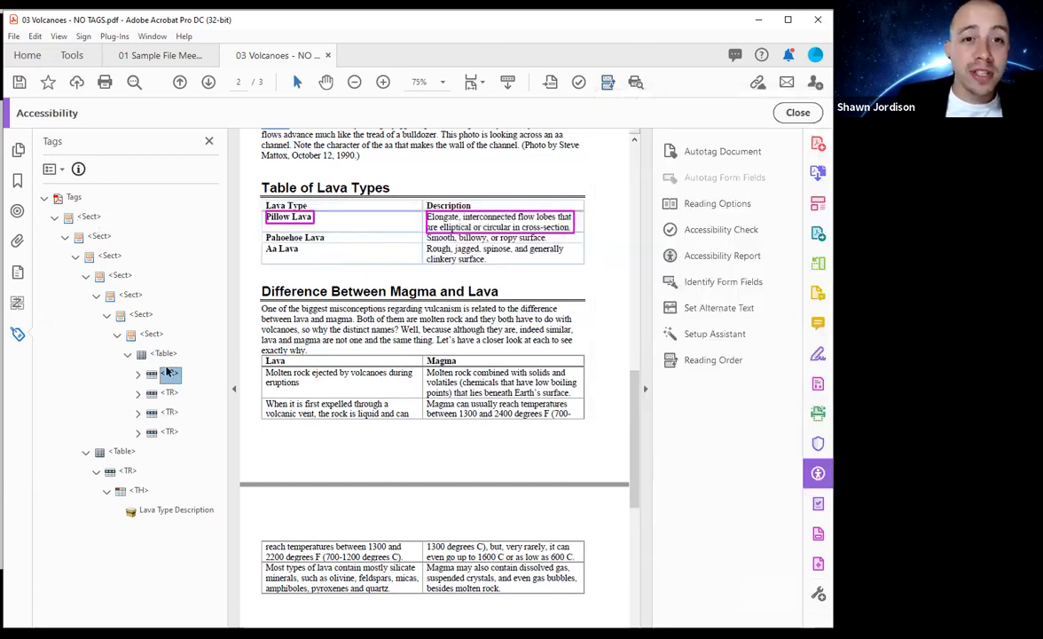
key(Down)
key(Right)
key(Down)
key(Down)
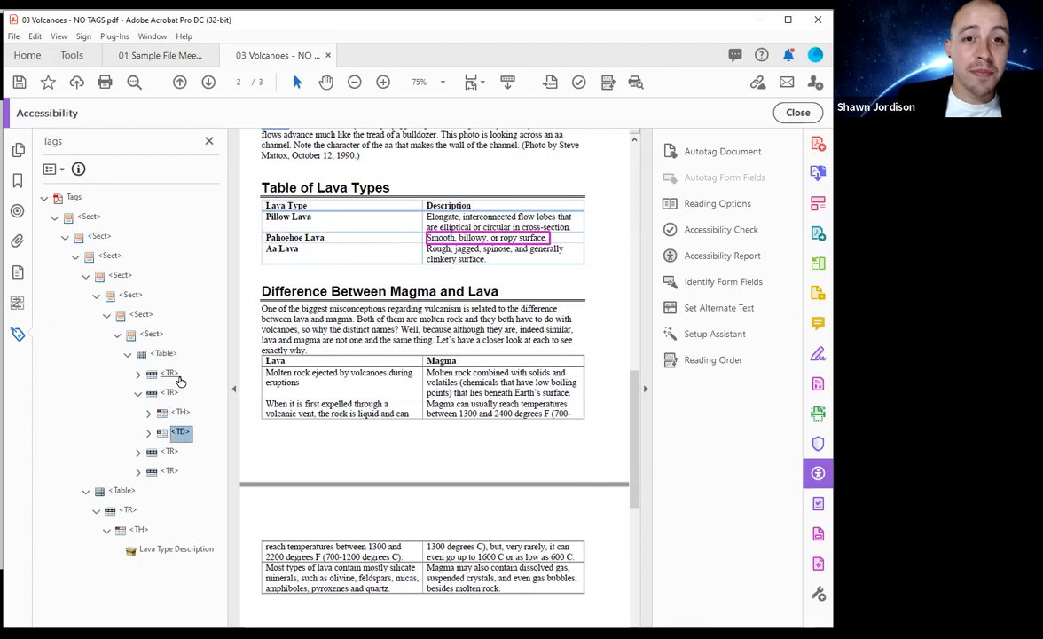
Step: Expand the row tags of the Table of Lava Types and check which page cells each row covers
key(Down)
key(Right)
key(Down)
key(Up)
key(Up)
key(Up)
key(Up)
key(Up)
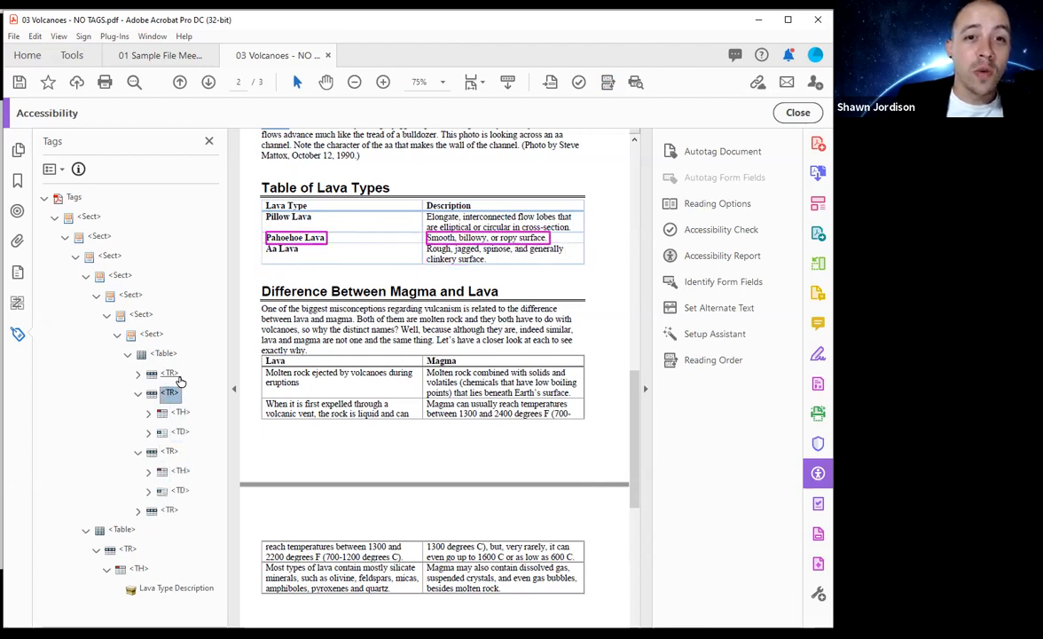
key(Right)
key(Down)
key(Down)
key(Down)
key(Down)
key(Down)
key(Down)
key(Down)
key(Down)
key(Down)
key(Down)
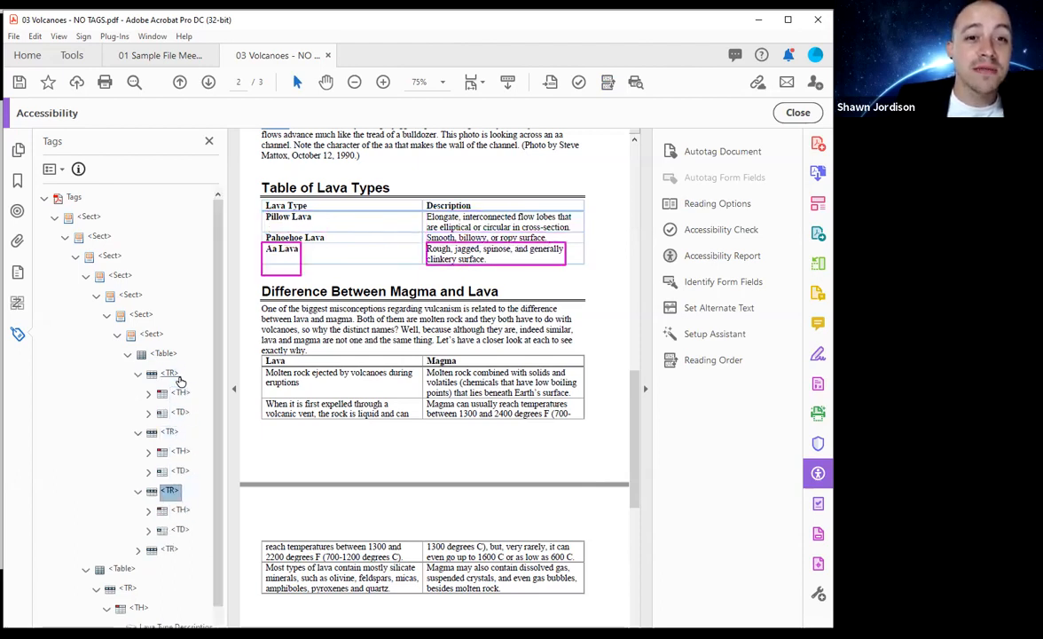
Step: Check which page content the separate second table tag, its row and its header cell cover
key(Down)
key(Down)
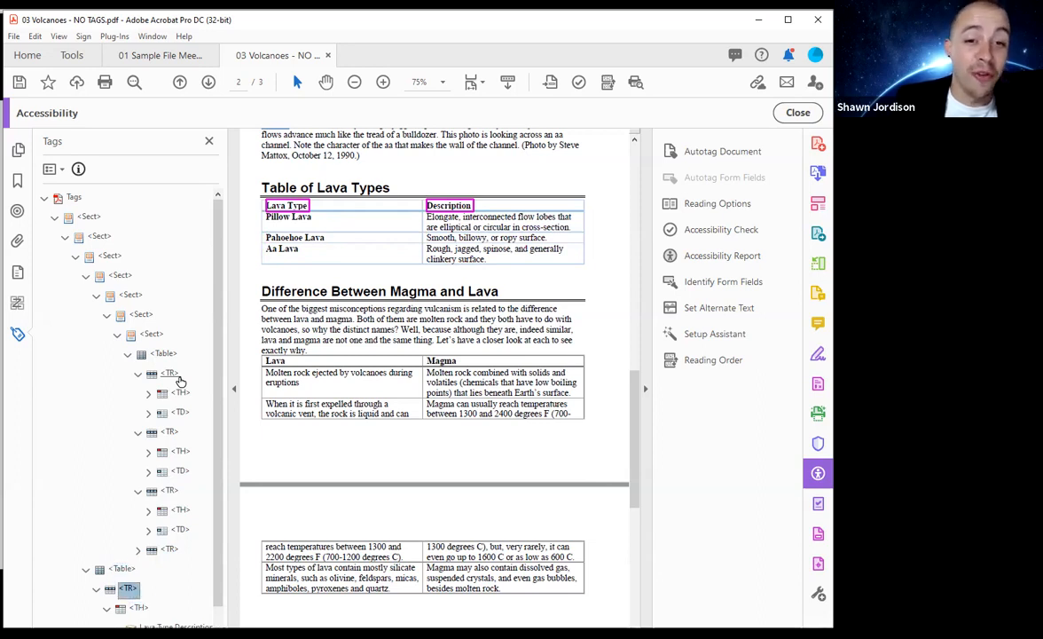
key(Down)
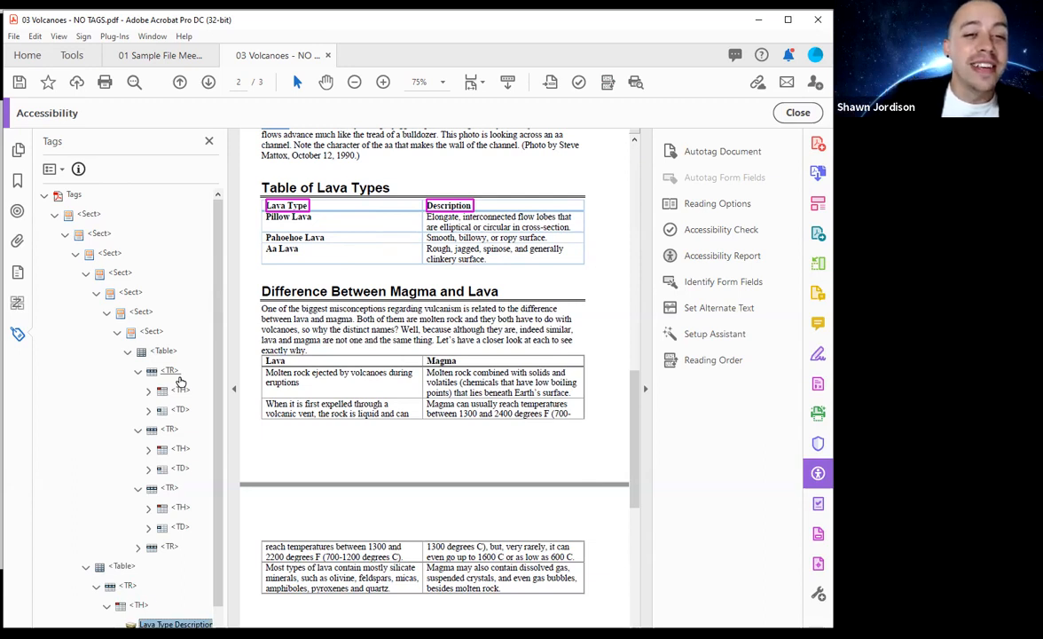
key(Up)
key(Up)
key(Up)
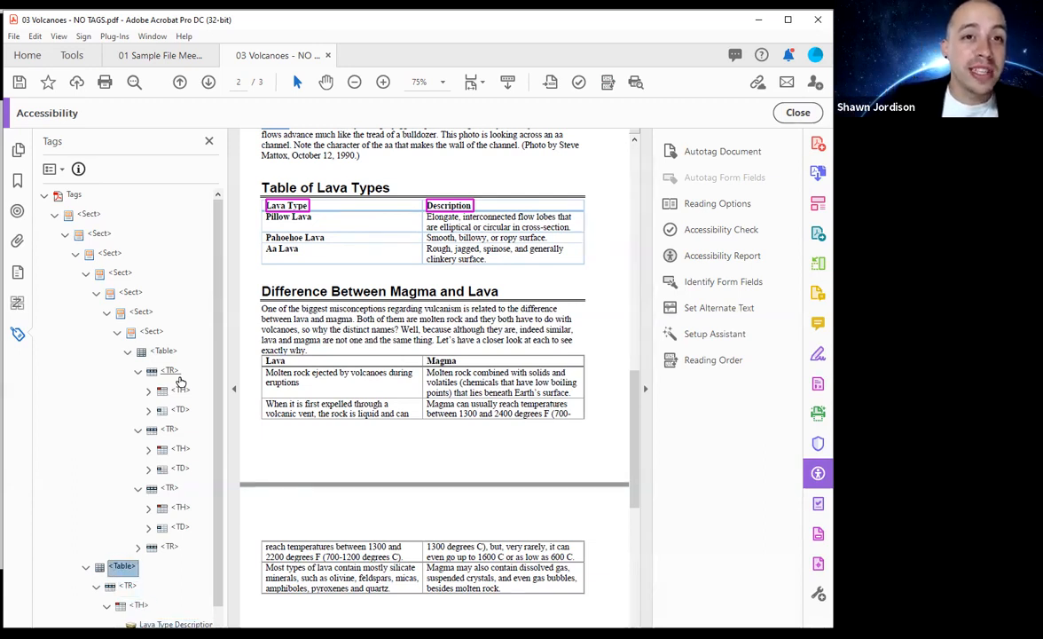
Step: Walk through the nested section tags above the table and compare the page content they cover
click(111, 253)
key(Down)
key(Down)
key(Down)
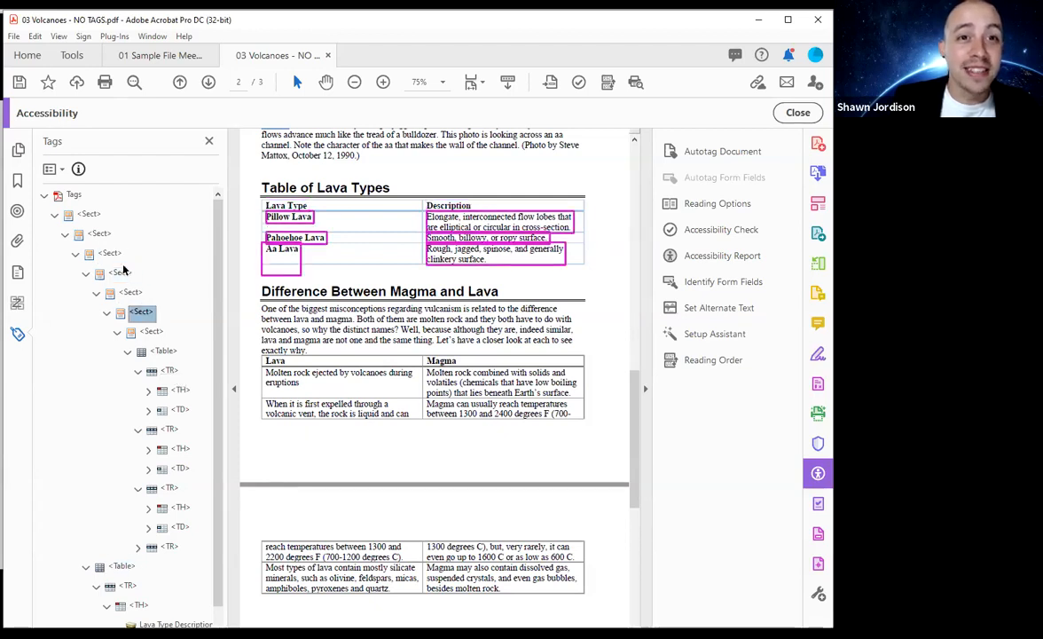
key(Up)
key(Up)
key(Up)
key(Up)
key(Up)
key(Up)
key(Down)
key(Down)
key(Down)
key(Down)
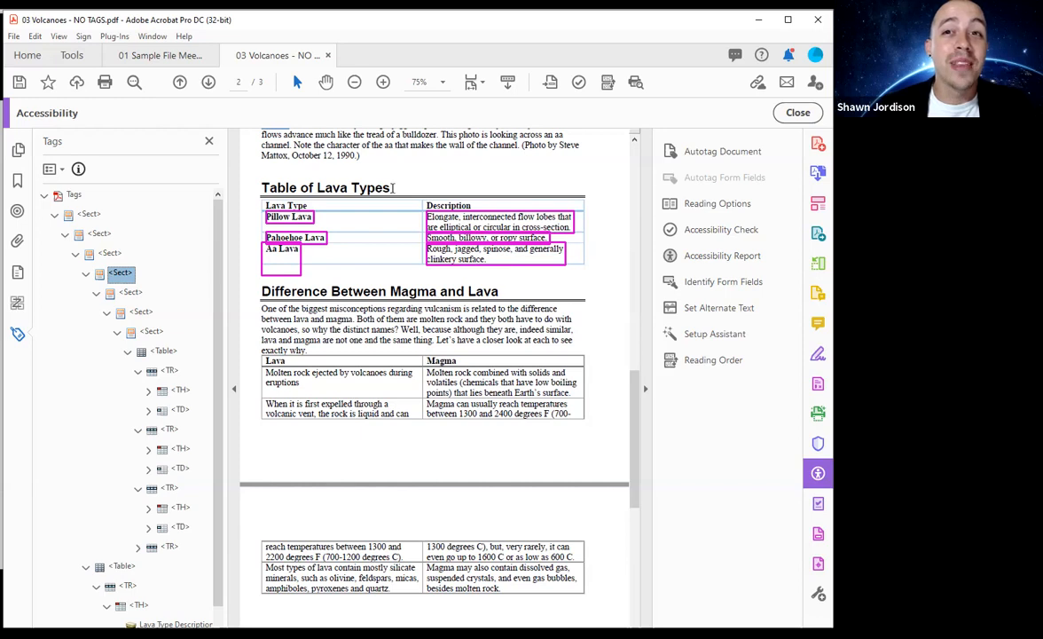
Step: Close the 03 Volcanoes - NO TAGS file without saving its changes
drag(512, 227, 462, 217)
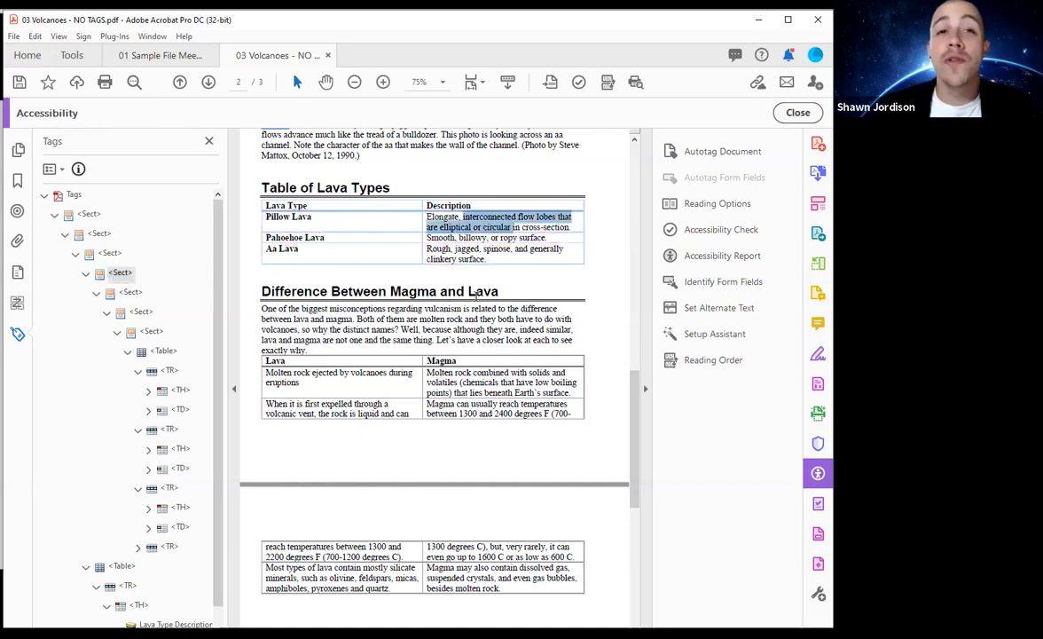
click(327, 55)
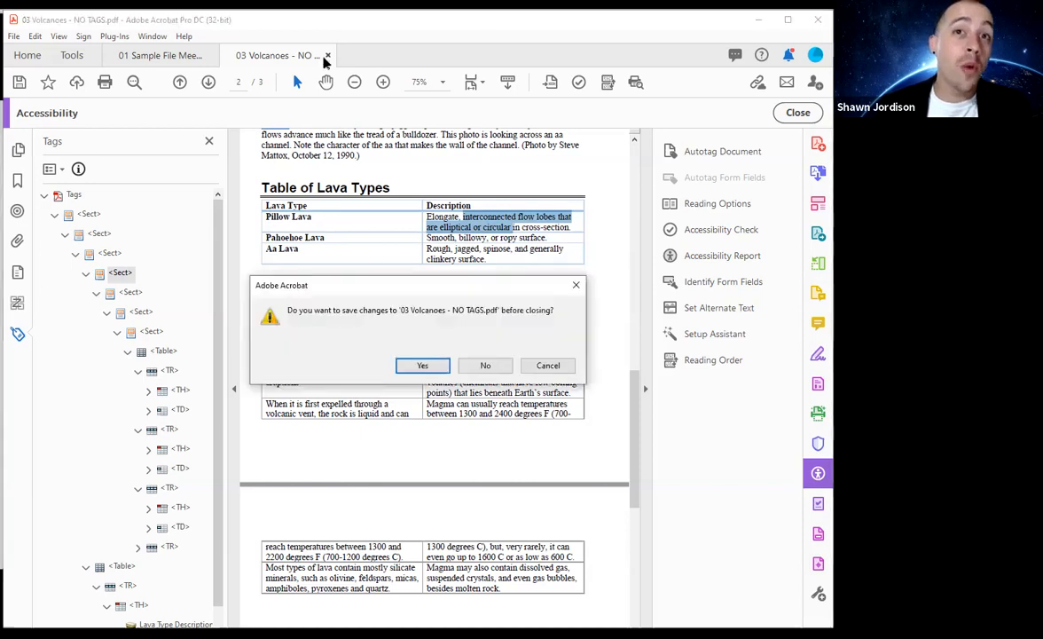
click(479, 365)
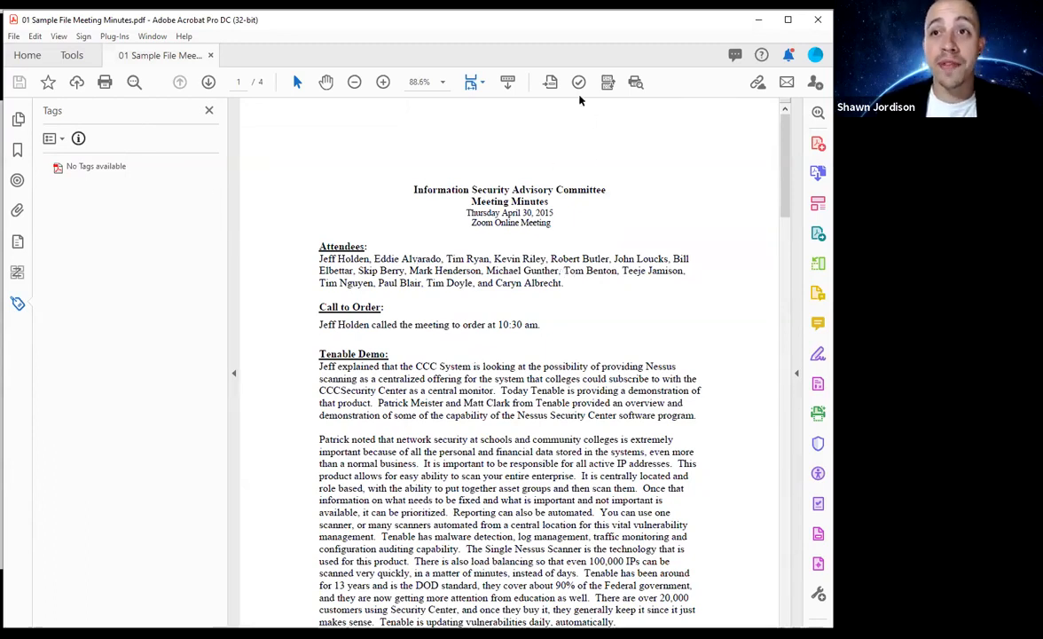
Step: Tag the two-line title of the meeting minutes as Heading 1 with the Reading Order tool and inspect its content in the tag tree
click(607, 82)
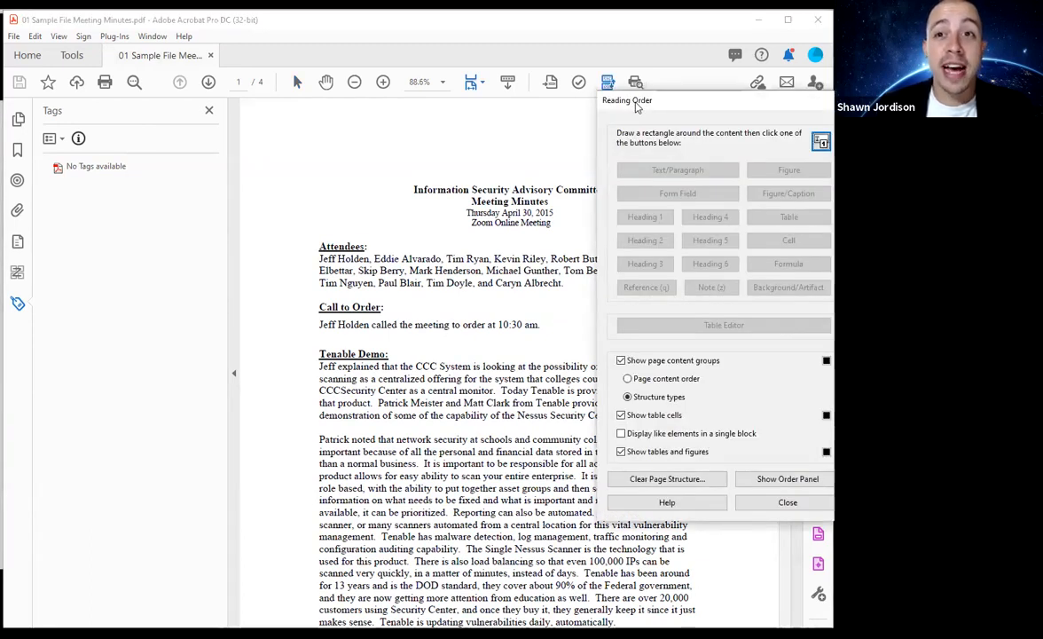
drag(636, 105, 55, 135)
drag(389, 172, 636, 210)
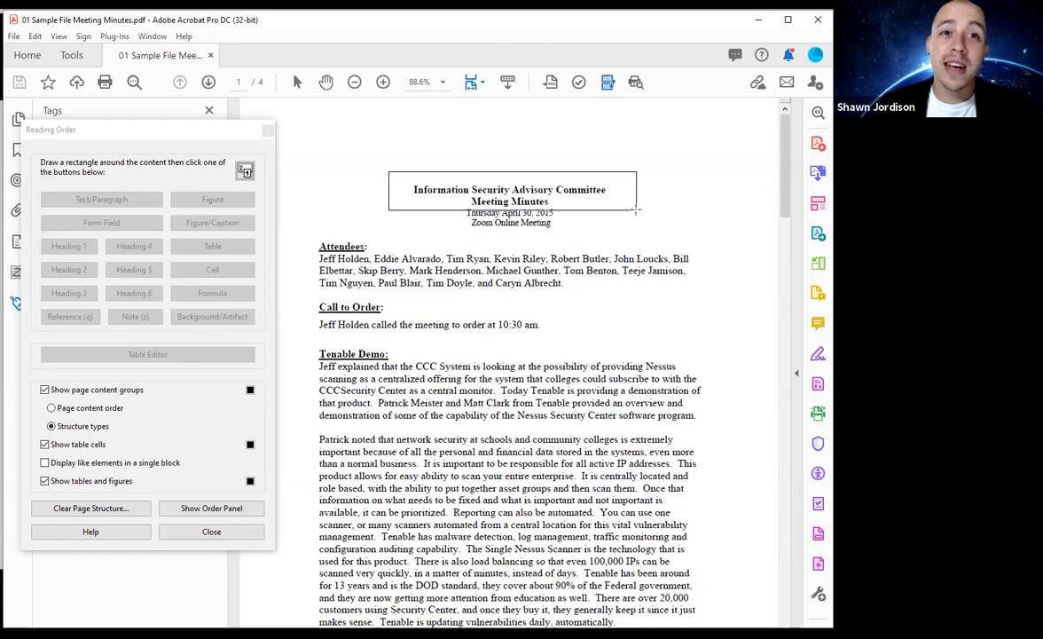
click(70, 246)
drag(98, 125, 95, 210)
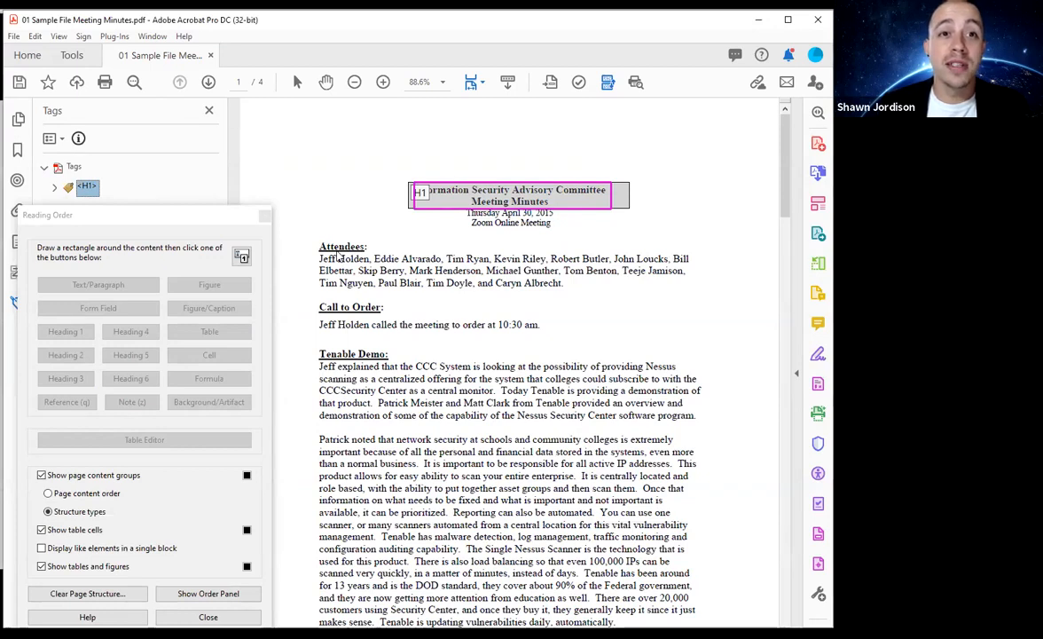
click(55, 187)
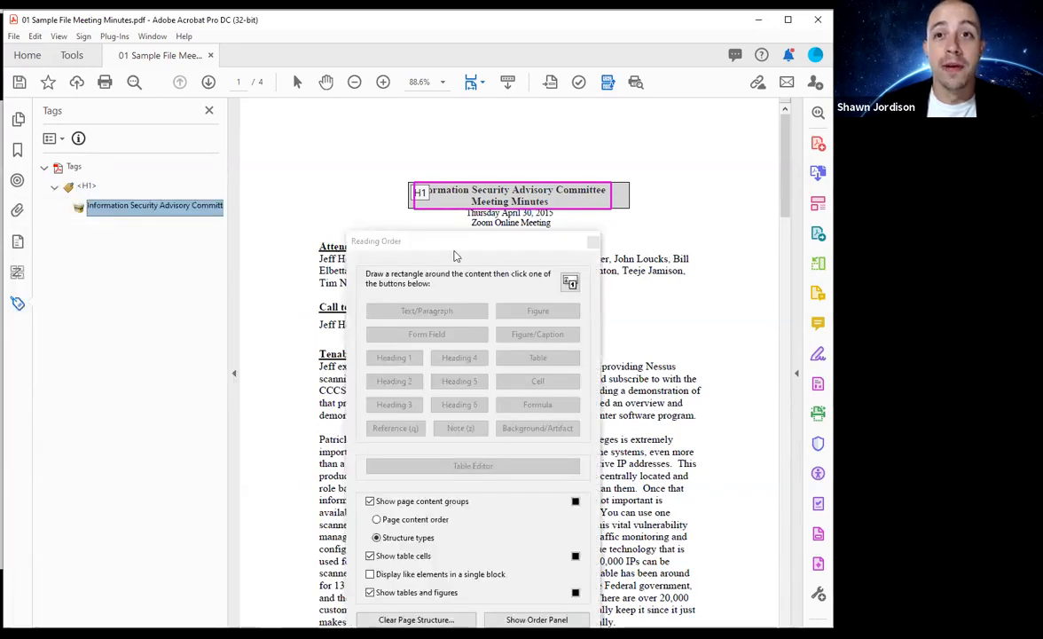
drag(446, 247, 127, 159)
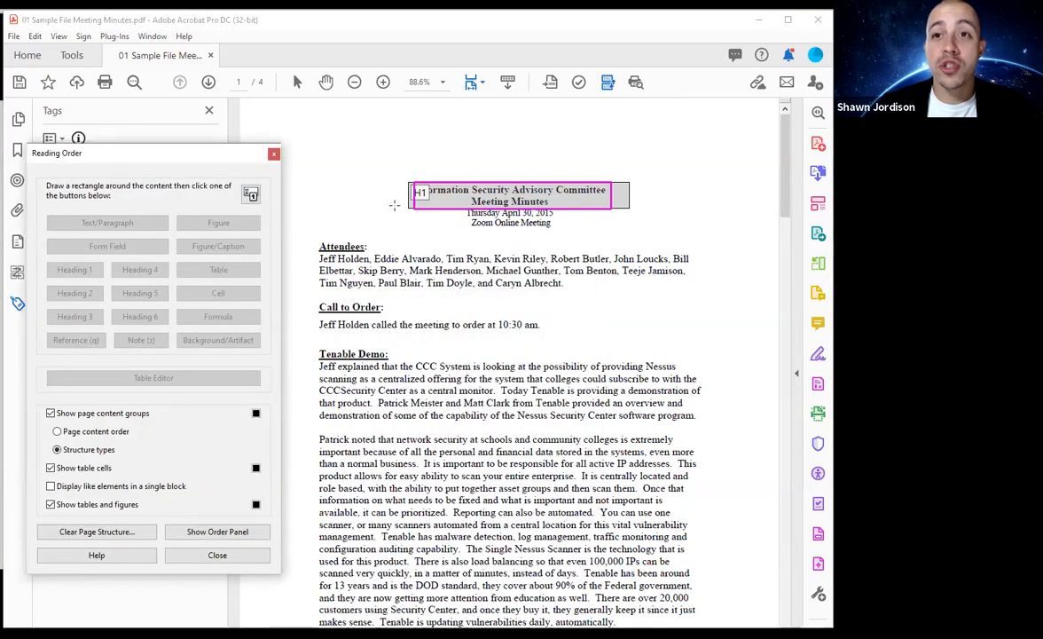
Step: Tag the date and Zoom Online Meeting lines below the title as Text/Paragraph
drag(393, 205, 571, 227)
click(108, 223)
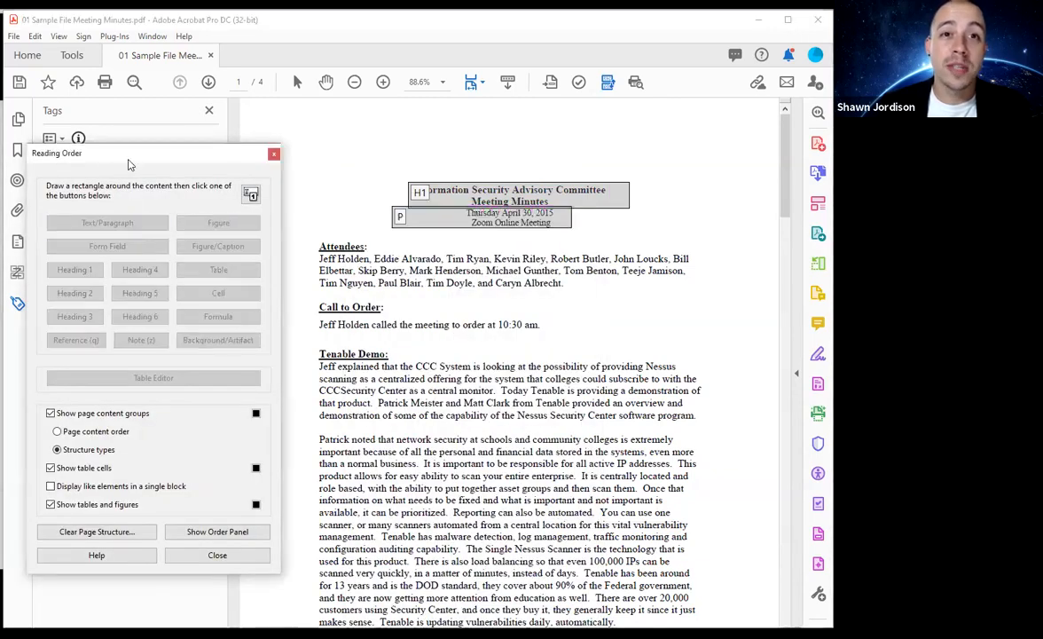
mouse_move(128, 161)
mouse_down()
mouse_move(99, 259)
mouse_move(87, 174)
mouse_up()
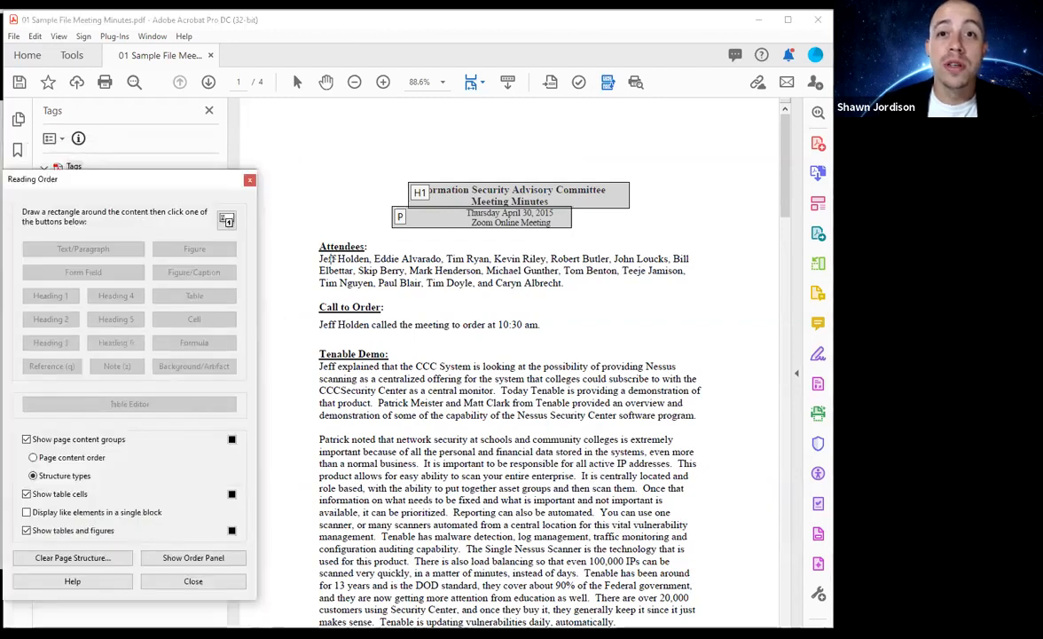
Step: Tag the Attendees heading as Heading 2 and the list of attendee names below it as Text/Paragraph
drag(300, 230, 373, 258)
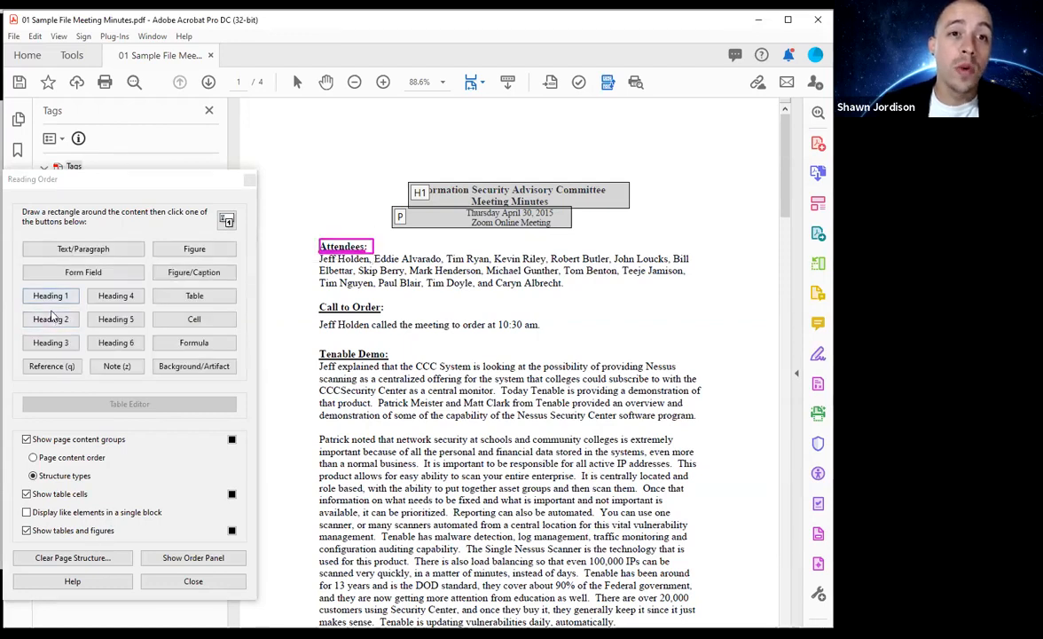
click(55, 319)
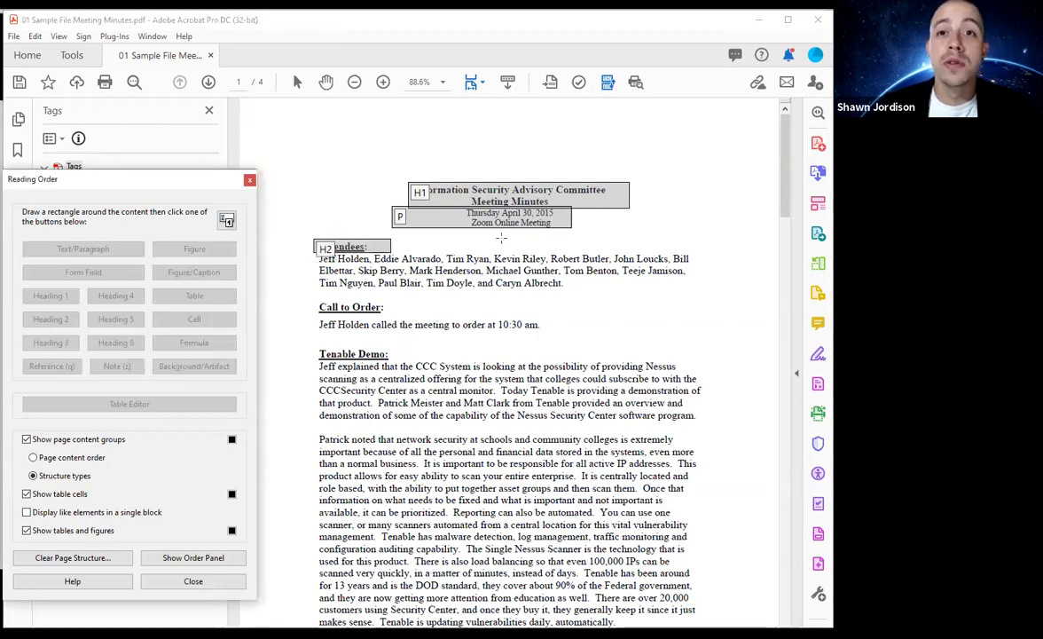
drag(282, 229, 679, 281)
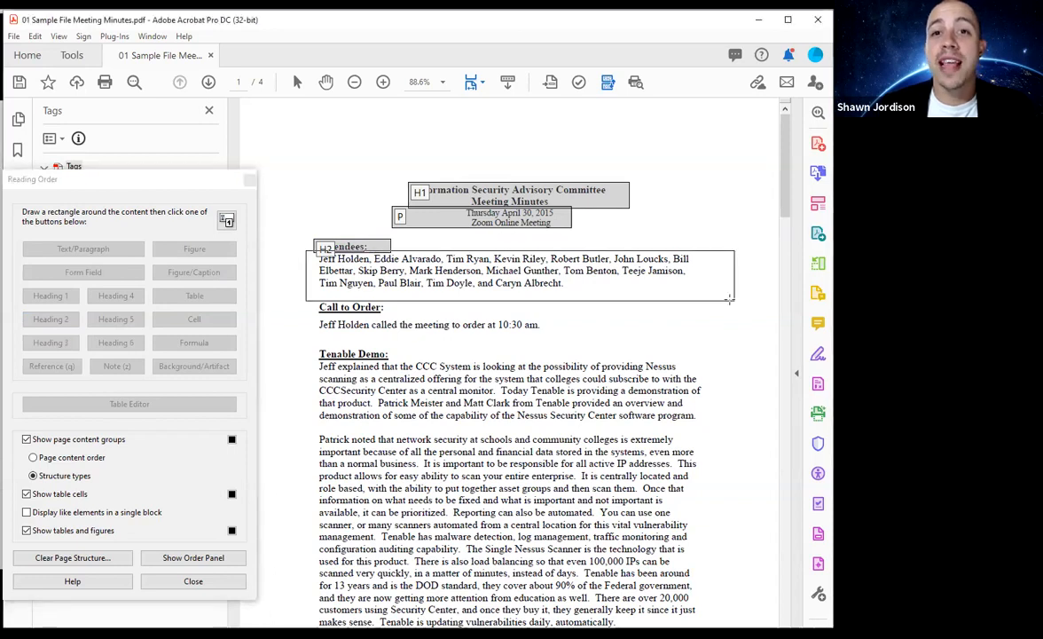
click(84, 249)
Step: Tag the Call to Order heading as Heading 2 and the sentence below it as Text/Paragraph
mouse_move(306, 298)
mouse_down()
mouse_move(403, 310)
mouse_move(408, 321)
mouse_up()
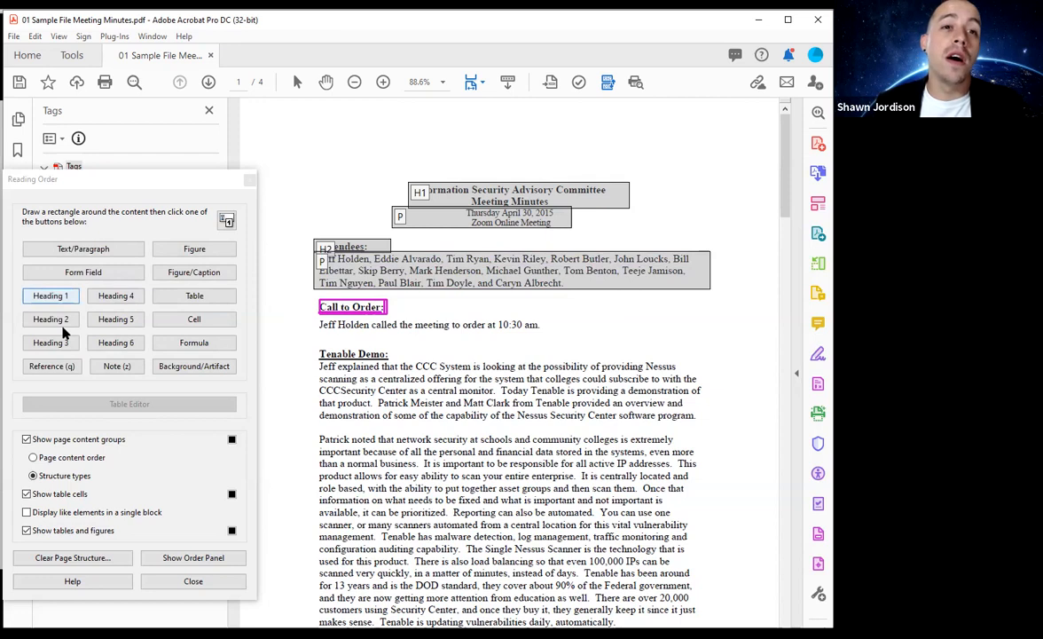
click(55, 318)
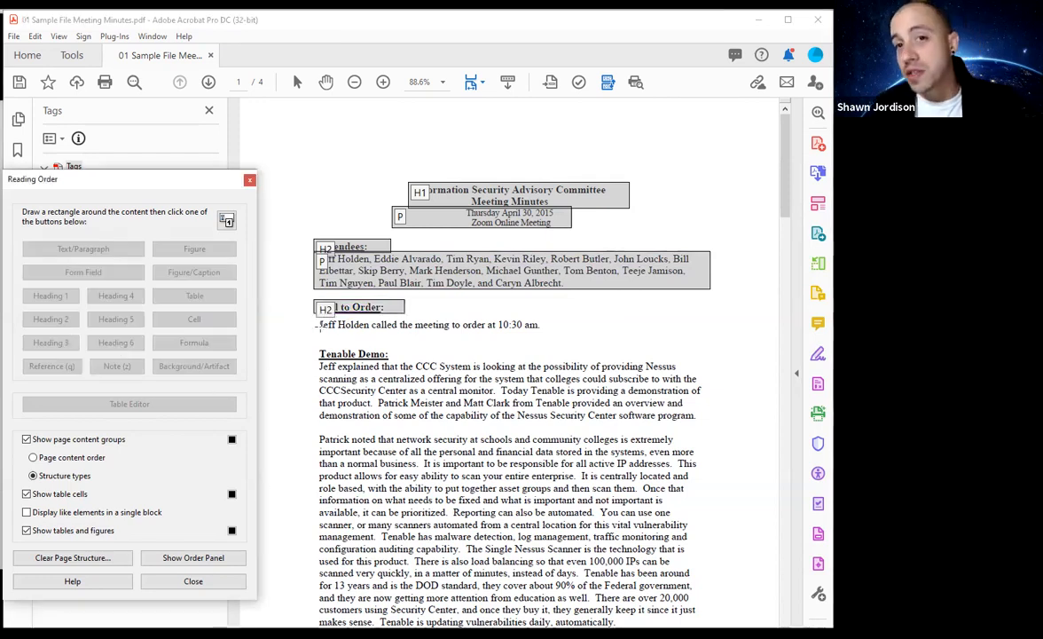
click(302, 316)
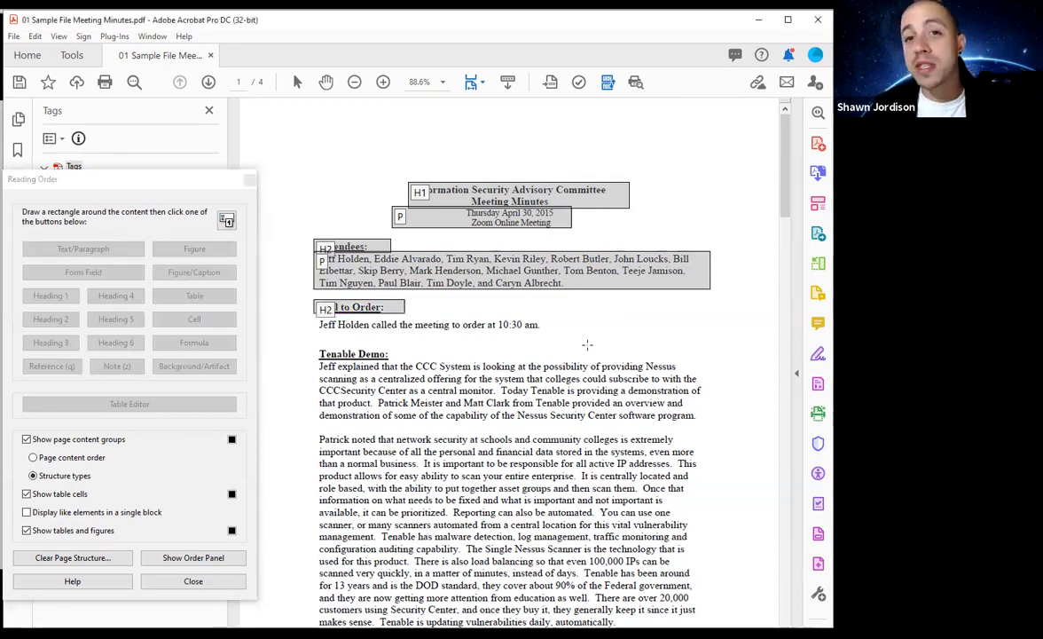
drag(302, 315, 587, 344)
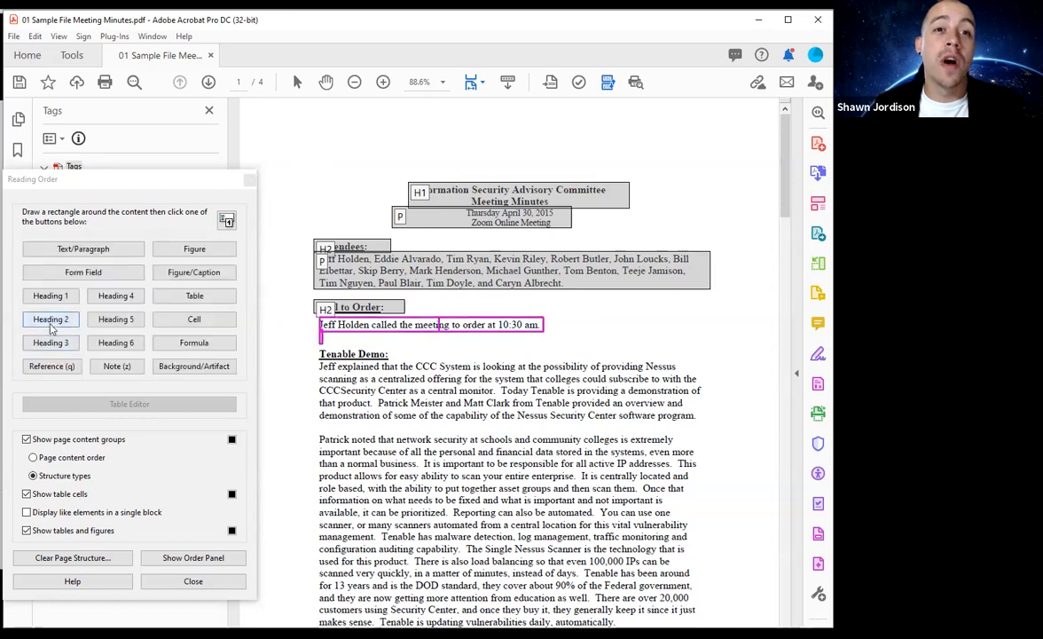
click(51, 322)
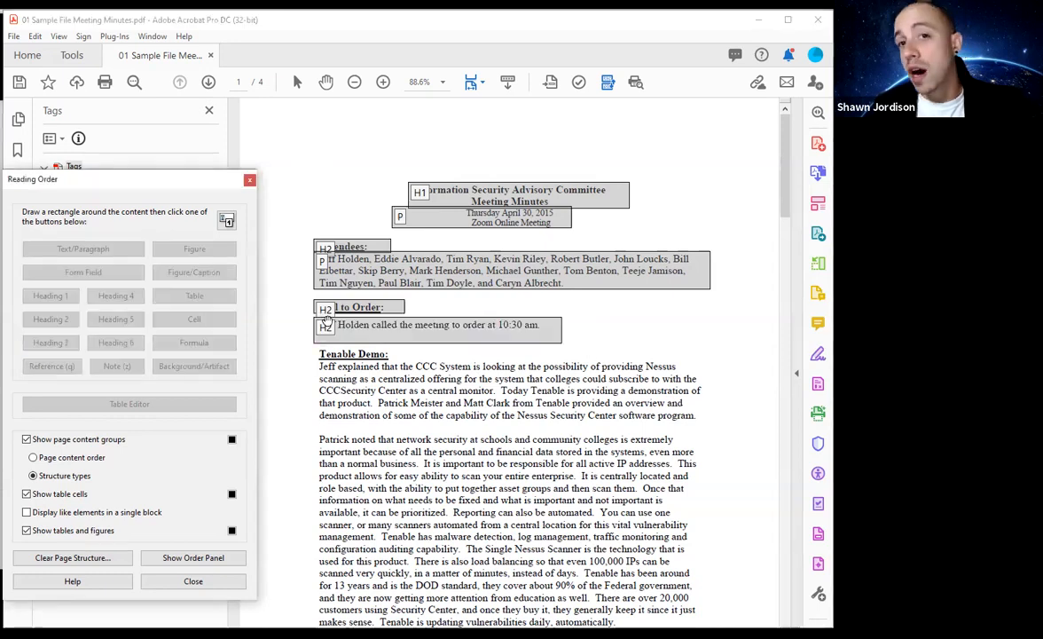
click(73, 251)
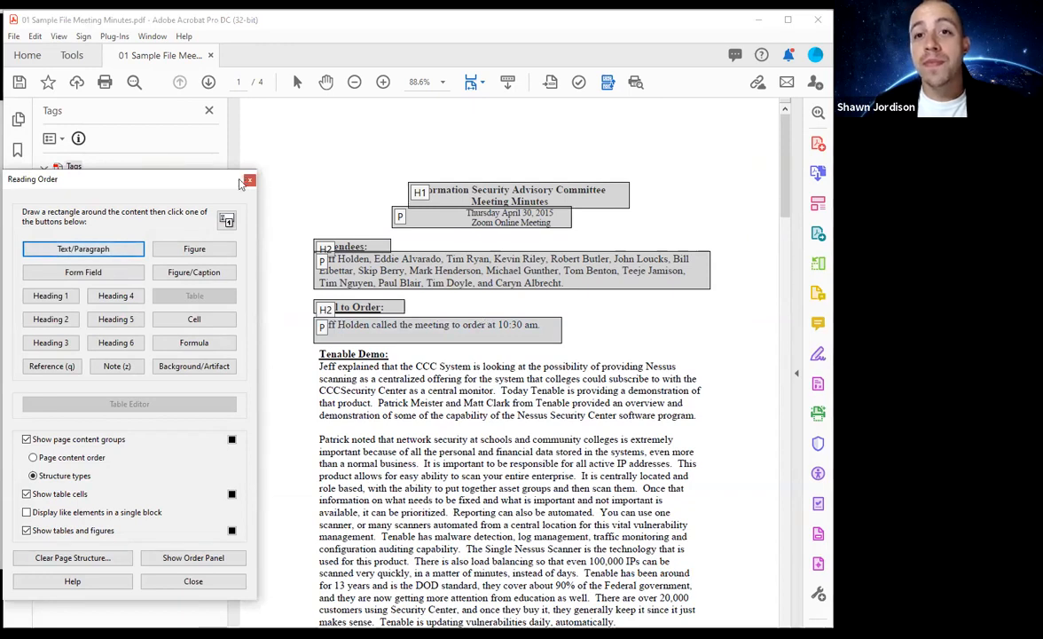
Step: Tag the Tenable Demo heading as Heading 2 and the first paragraph below it as Text/Paragraph
mouse_move(303, 344)
mouse_down()
mouse_move(393, 372)
mouse_move(407, 361)
mouse_up()
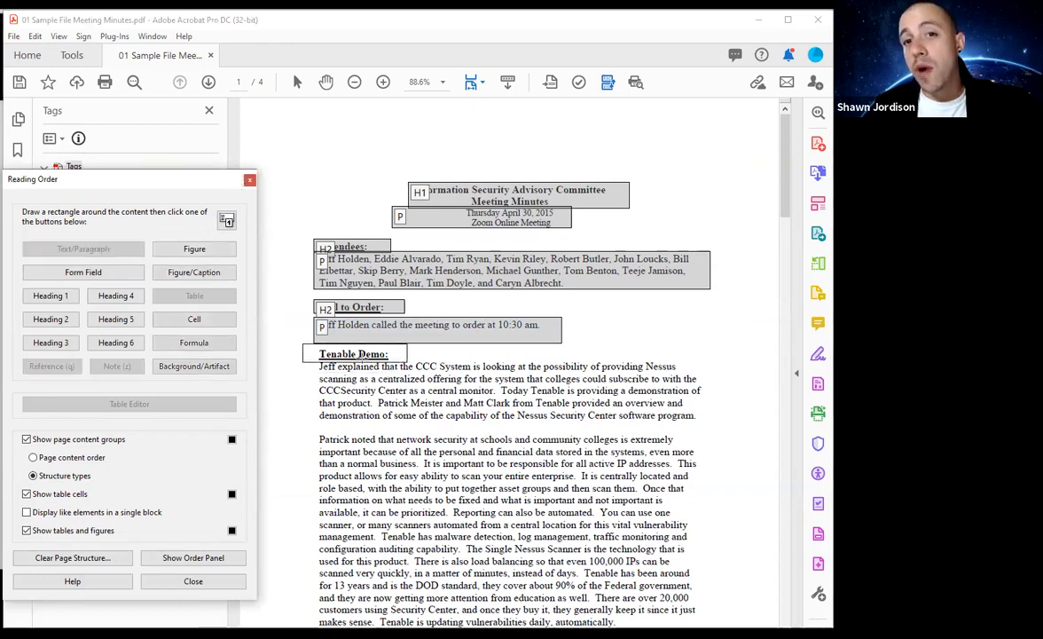
click(49, 322)
drag(306, 359, 700, 423)
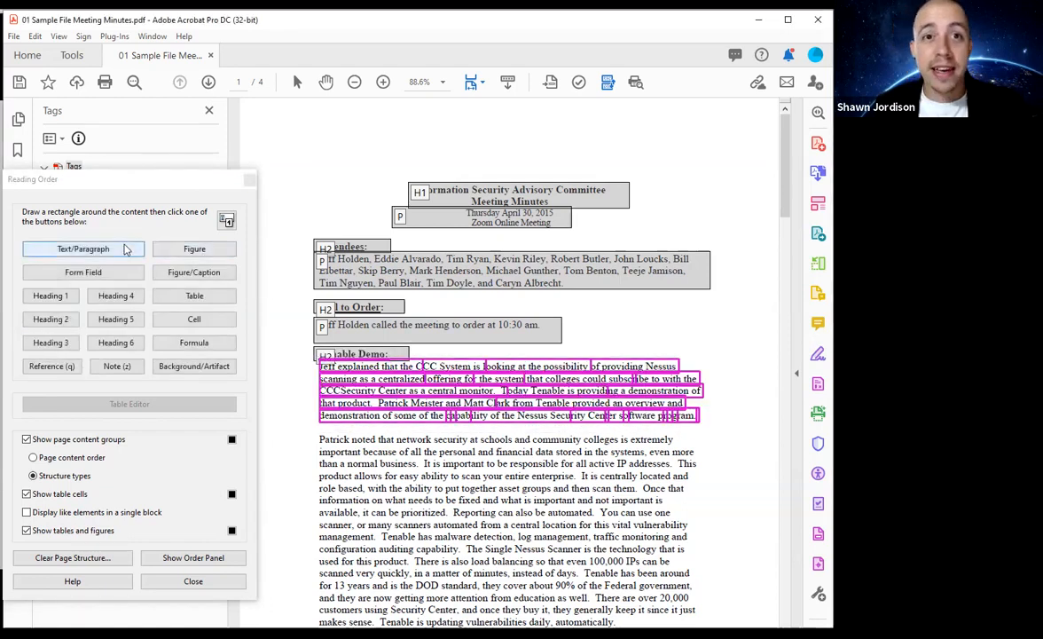
click(125, 250)
Step: Tag the second paragraph under Tenable Demo, about network security at schools, as Text/Paragraph
scroll(431, 421, down, 3)
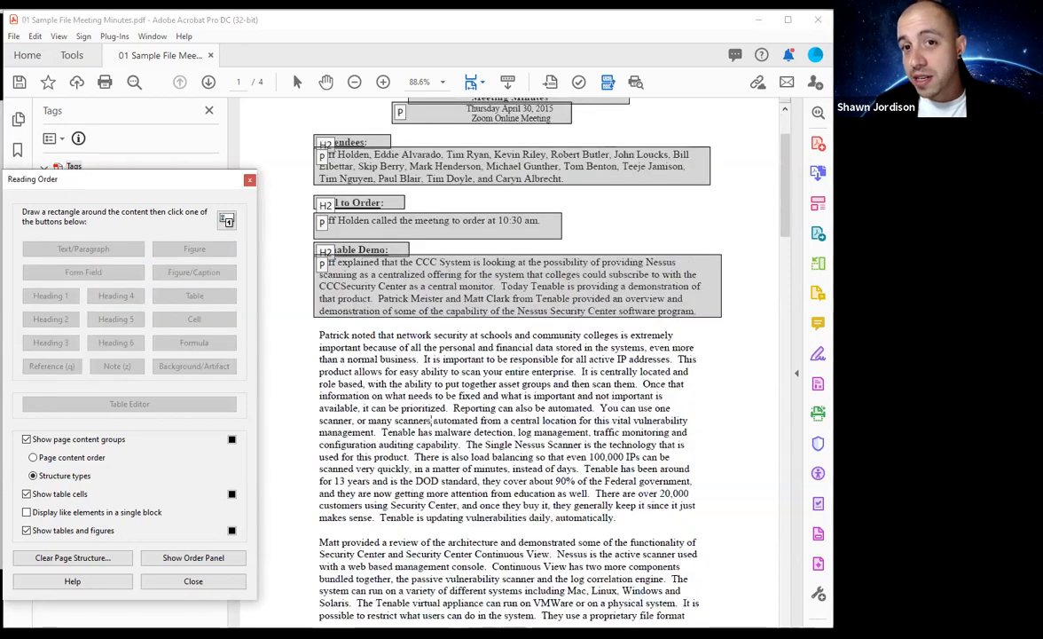
drag(311, 327, 731, 533)
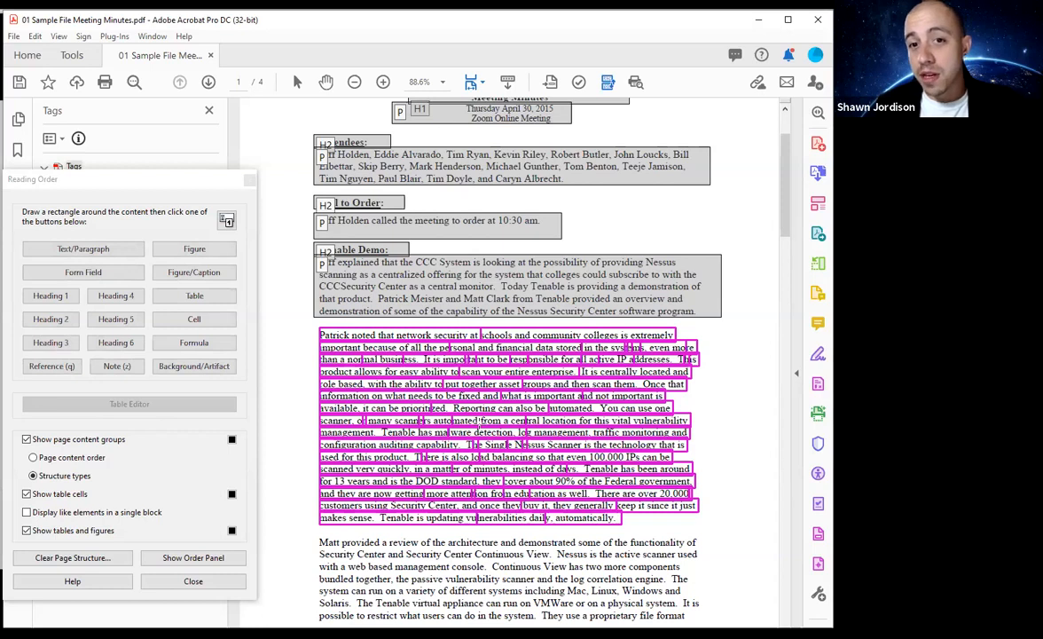
click(108, 249)
Step: Tag the last body paragraph on page 1 as Text/Paragraph, keeping the footer line out of the selection
scroll(426, 421, down, 3)
drag(315, 430, 723, 536)
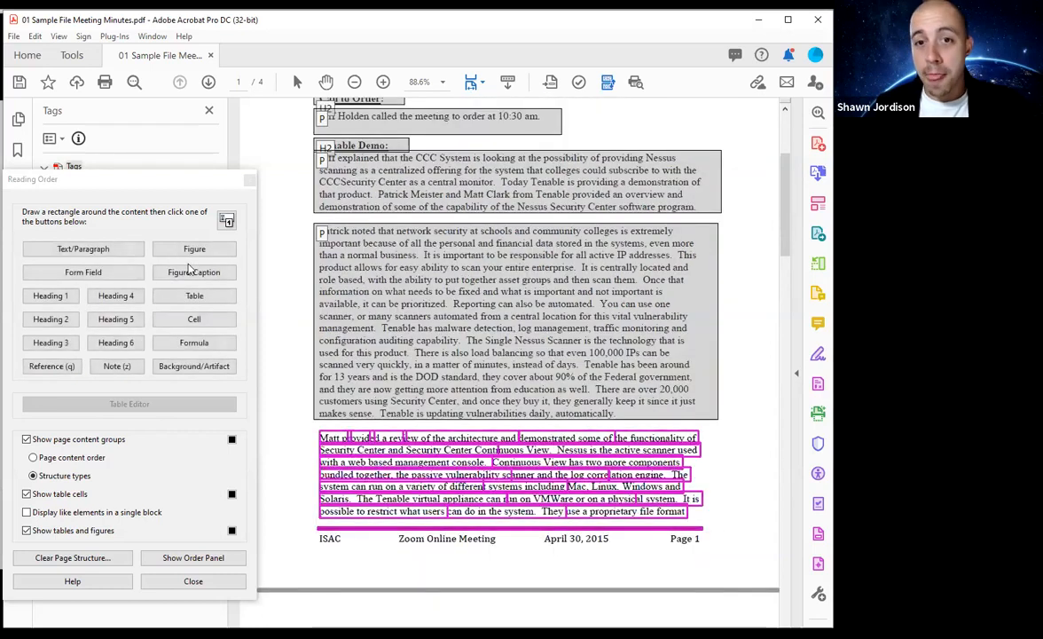
click(491, 438)
drag(315, 430, 732, 525)
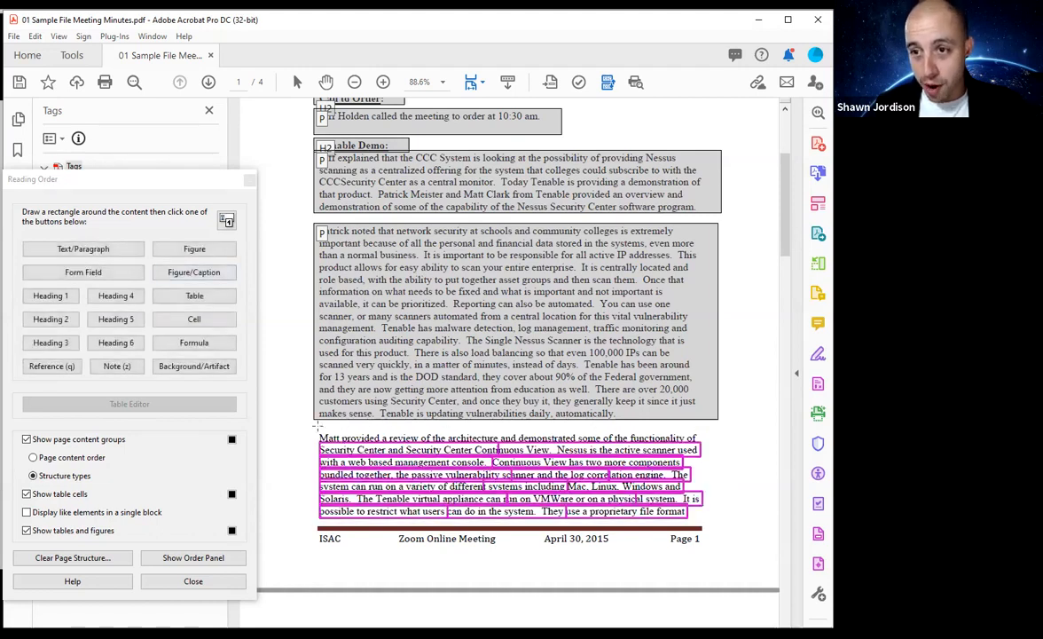
click(58, 246)
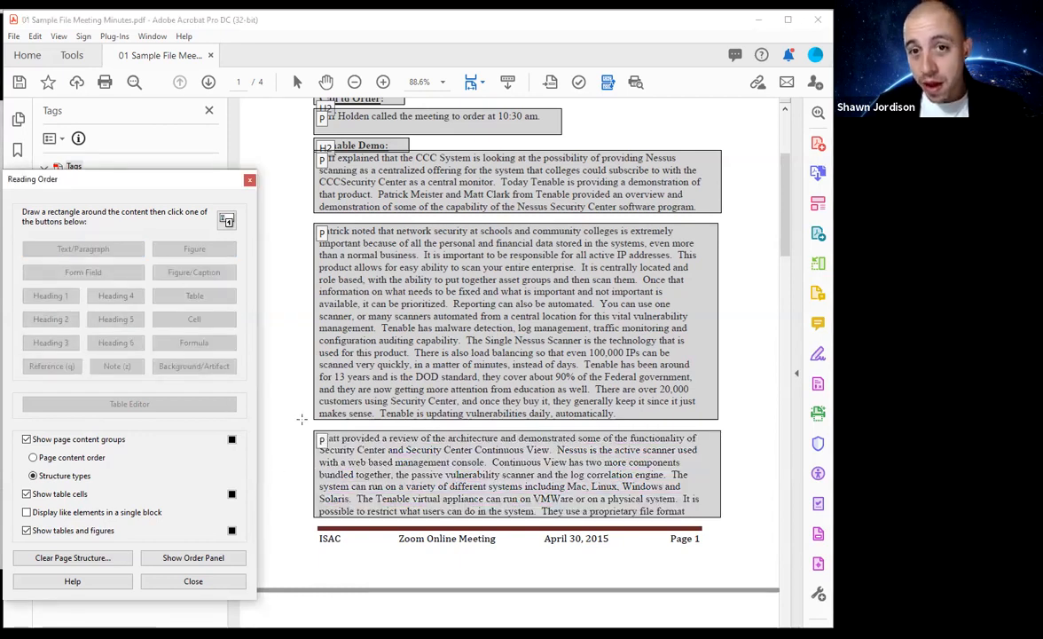
Step: Mark the page 1 footer and the line above it as Background/Artifact
scroll(301, 418, down, 3)
drag(296, 409, 758, 454)
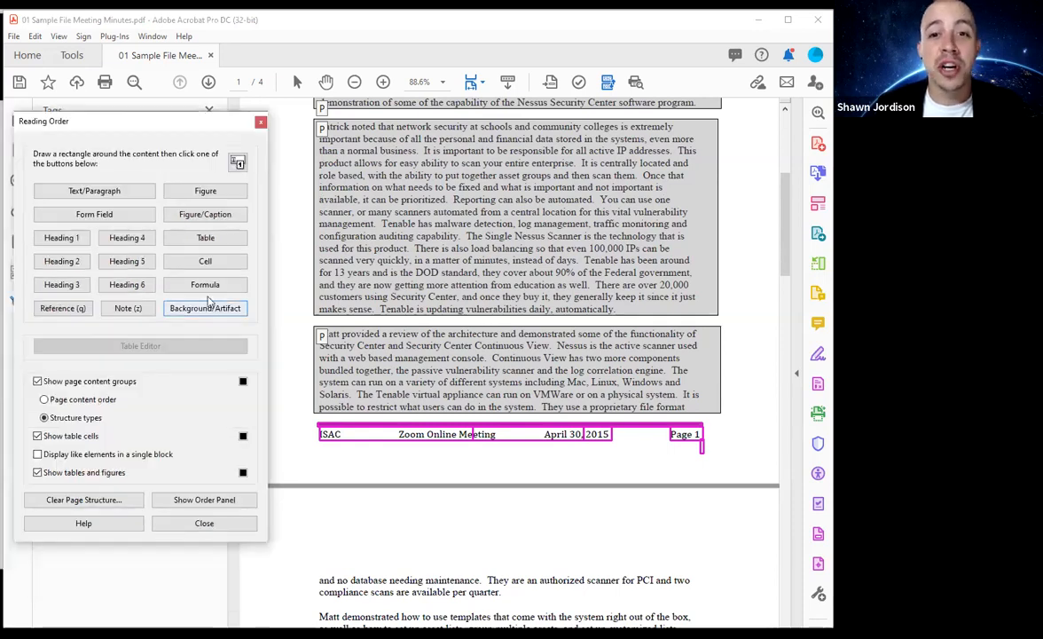
click(205, 308)
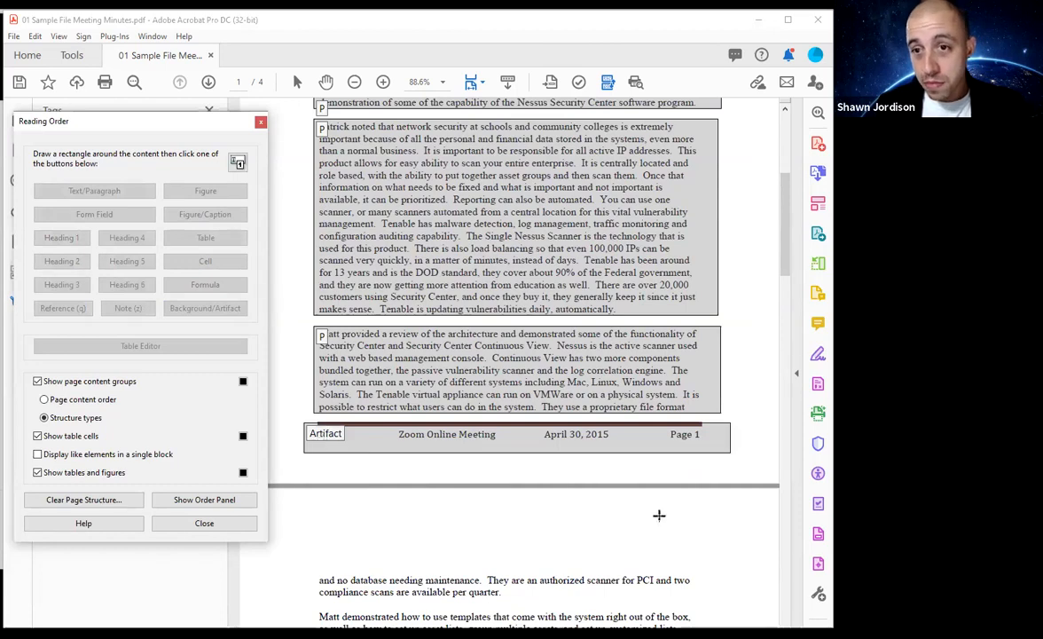
Step: Tag the first paragraph on page 2, beginning "and no database needing maintenance", as Text/Paragraph and close the Reading Order tool
scroll(660, 474, down, 2)
drag(305, 444, 719, 503)
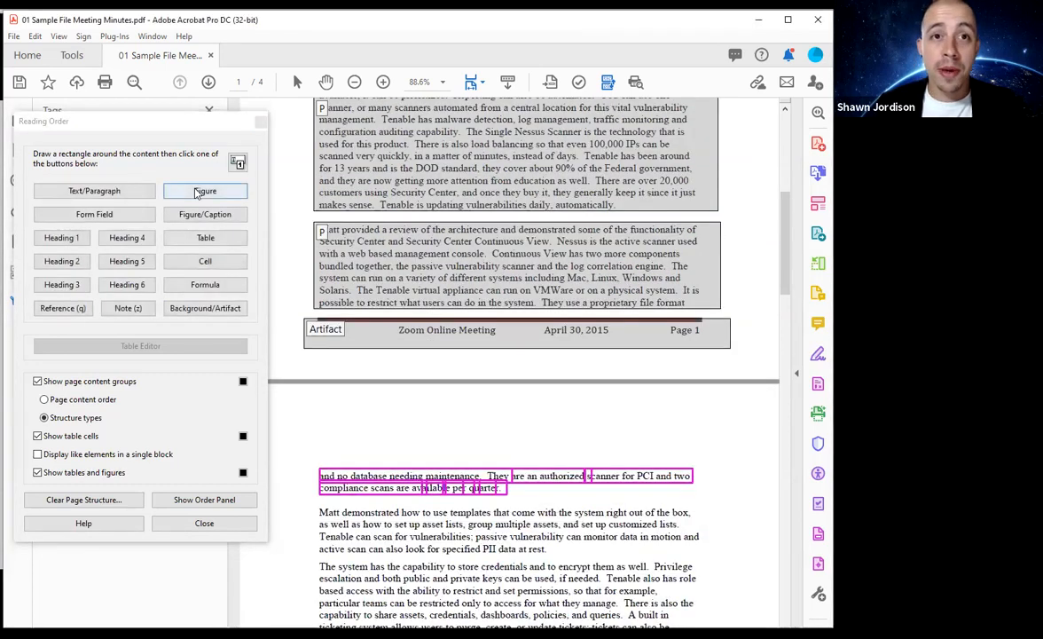
click(259, 122)
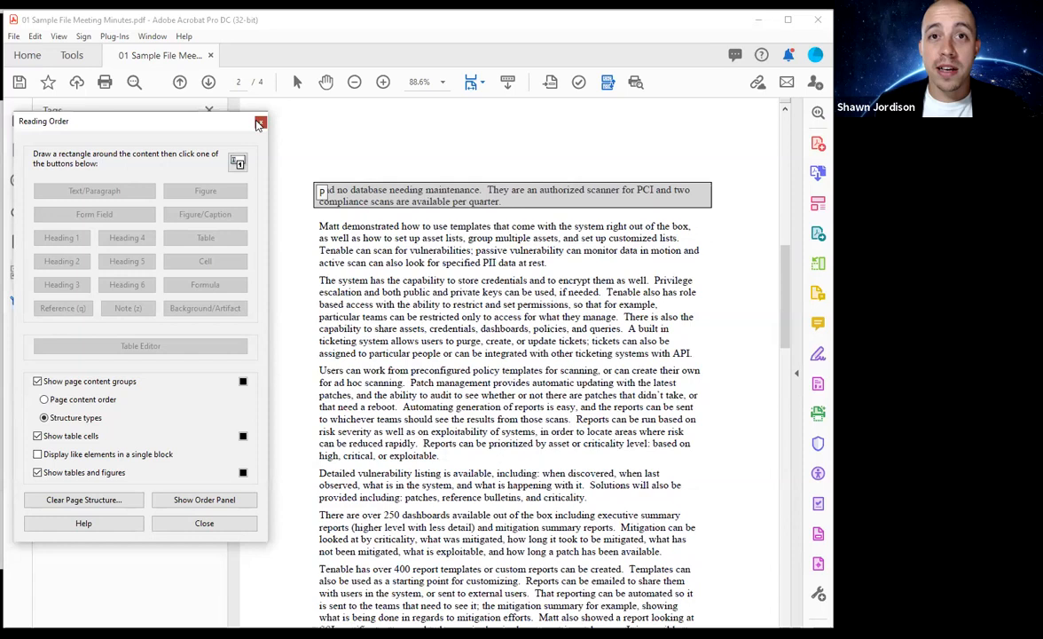
Step: Review the manually created tags from the H1 title to the last paragraph and back to the Tenable Demo heading
click(90, 187)
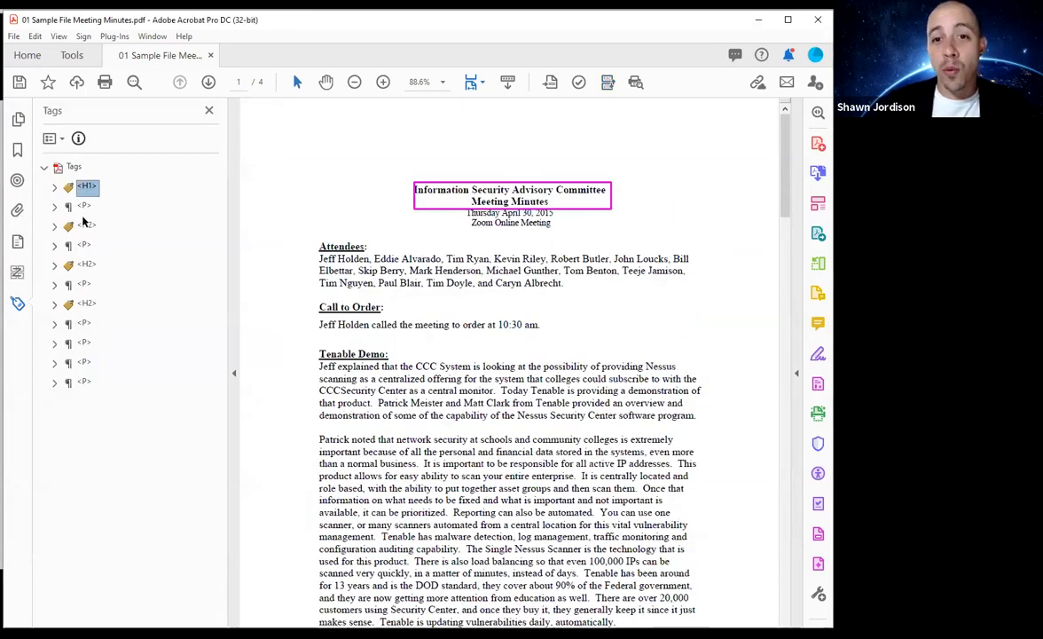
key(End)
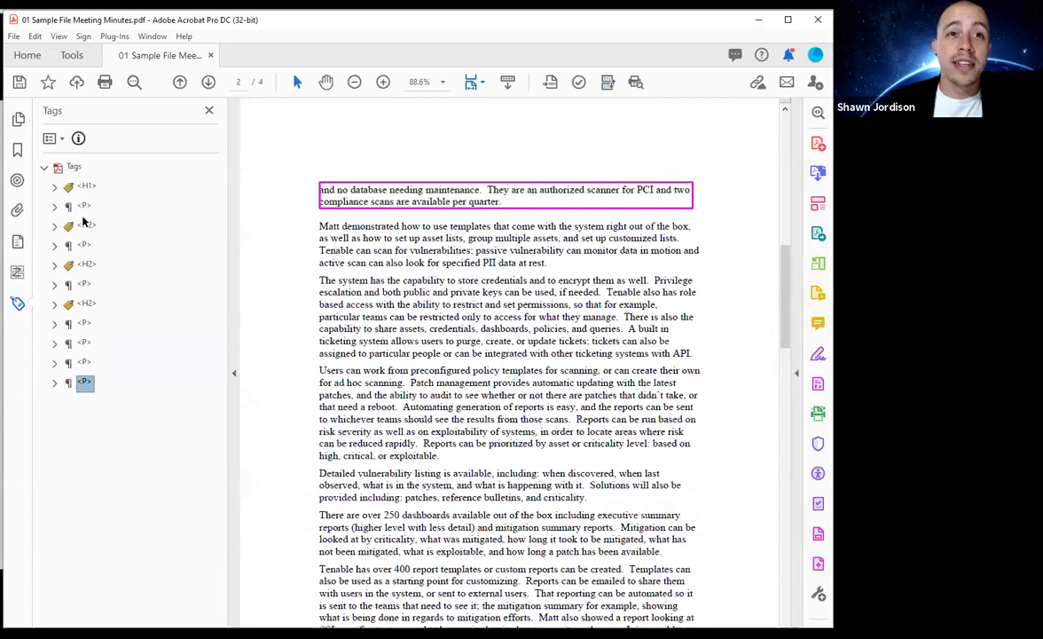
key(Up)
key(Up)
key(Up)
key(Up)
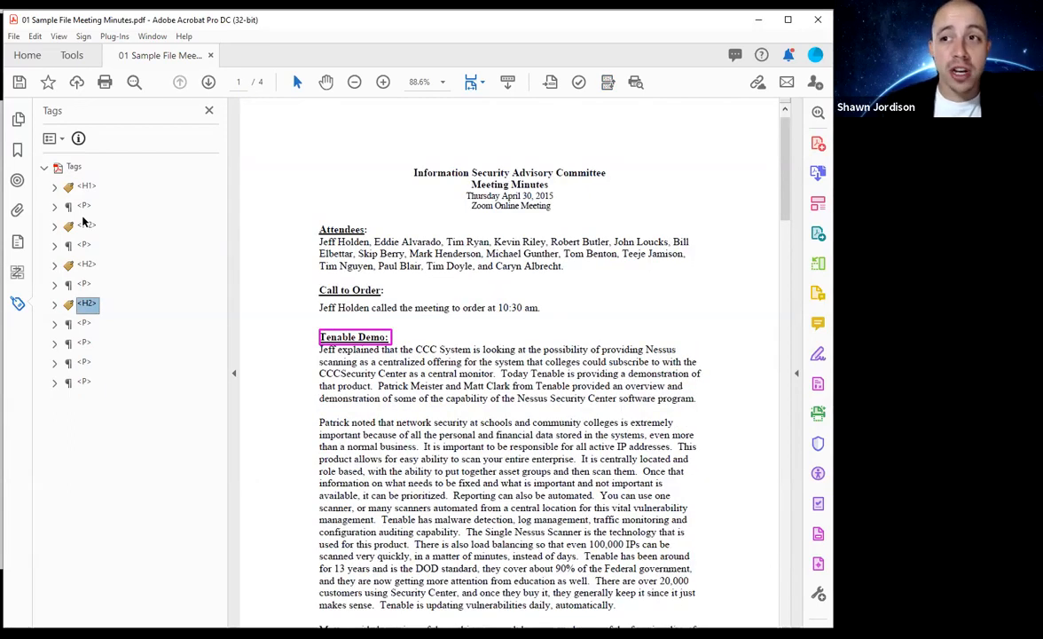
Step: Start the Make Accessible action on the manually tagged minutes, skipping form field detection and accepting the offered document description and reading language
click(815, 475)
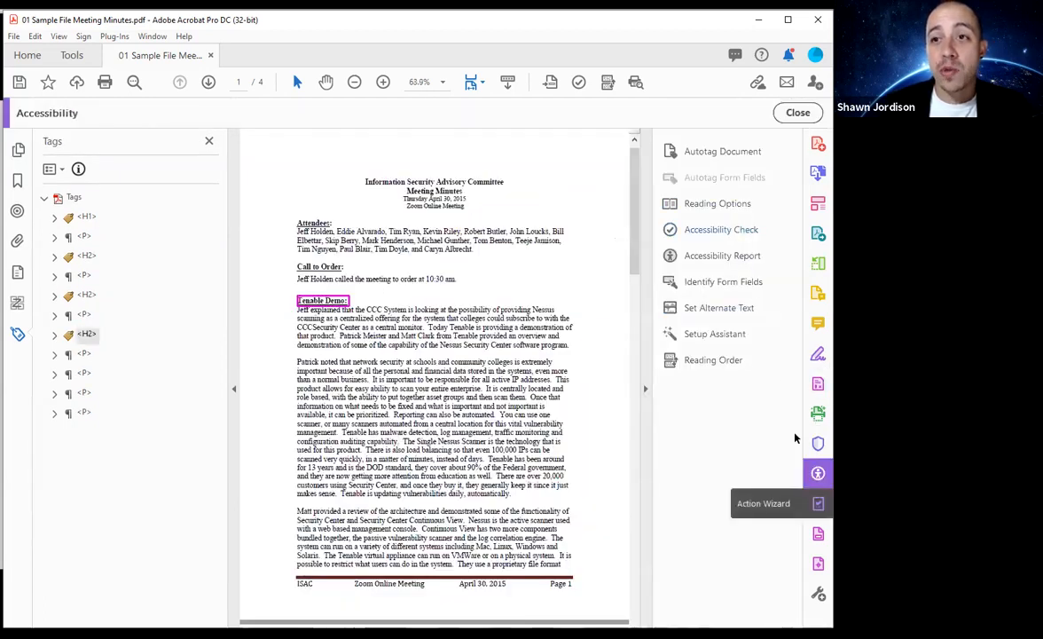
click(818, 503)
click(716, 187)
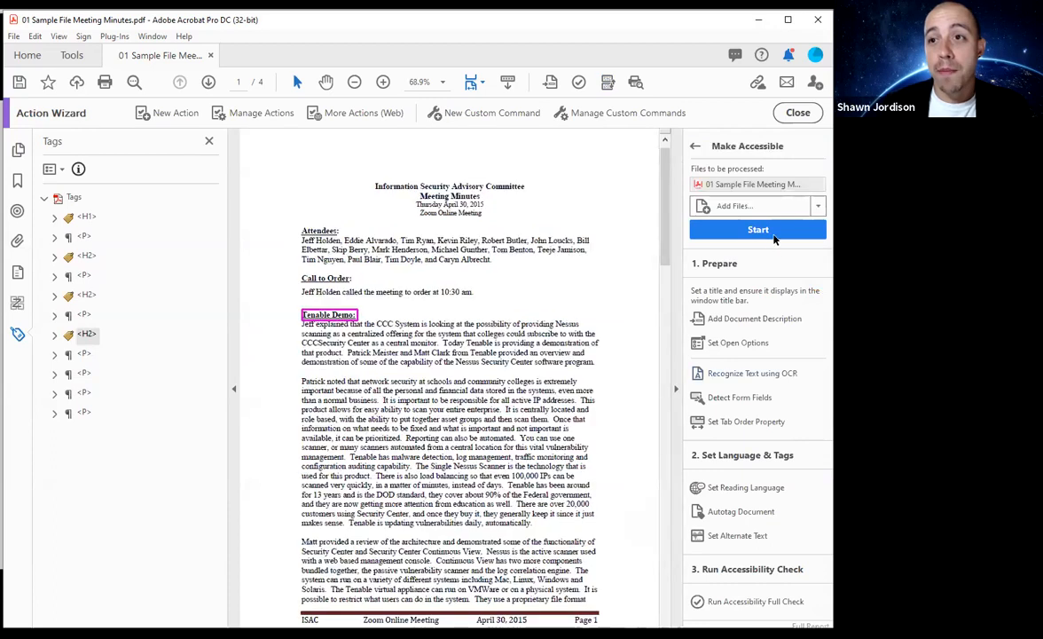
click(714, 224)
click(423, 454)
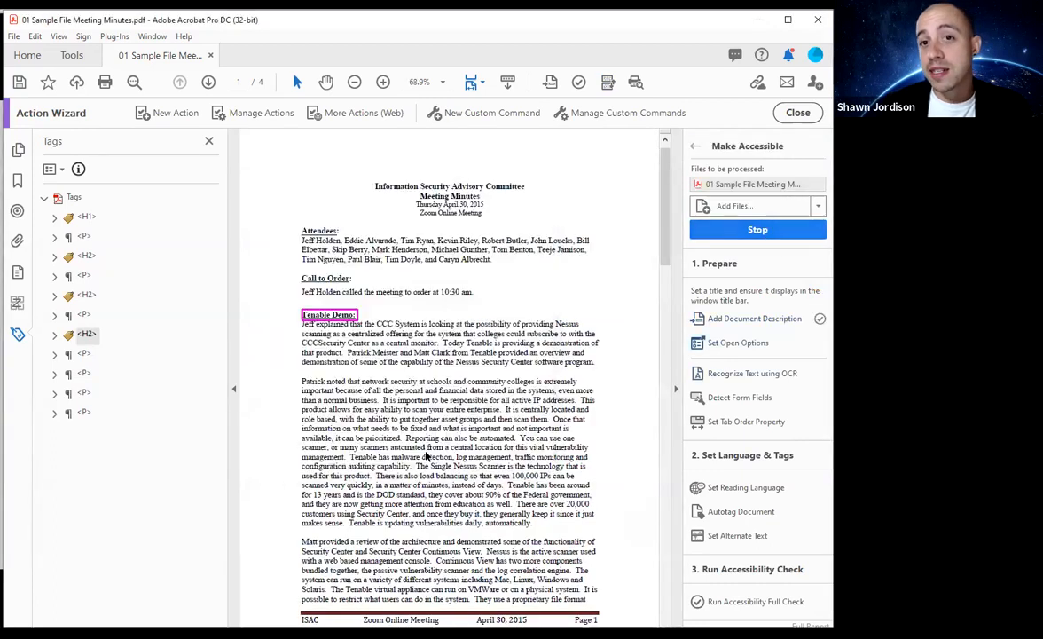
click(454, 362)
click(401, 349)
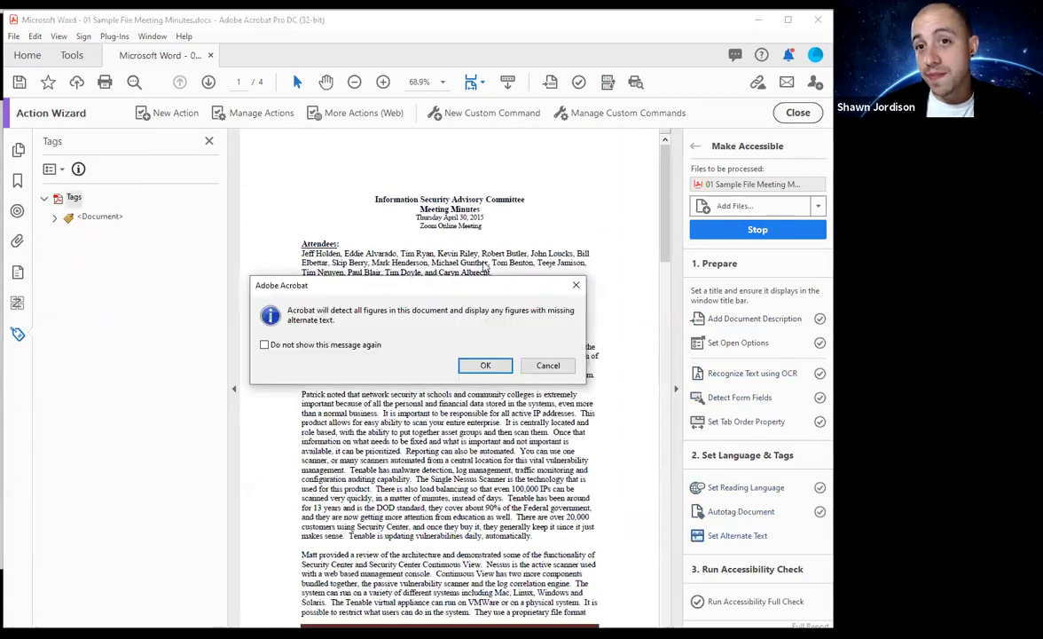
Step: Let the action look for figures with missing alternate text and run the full accessibility check
click(481, 364)
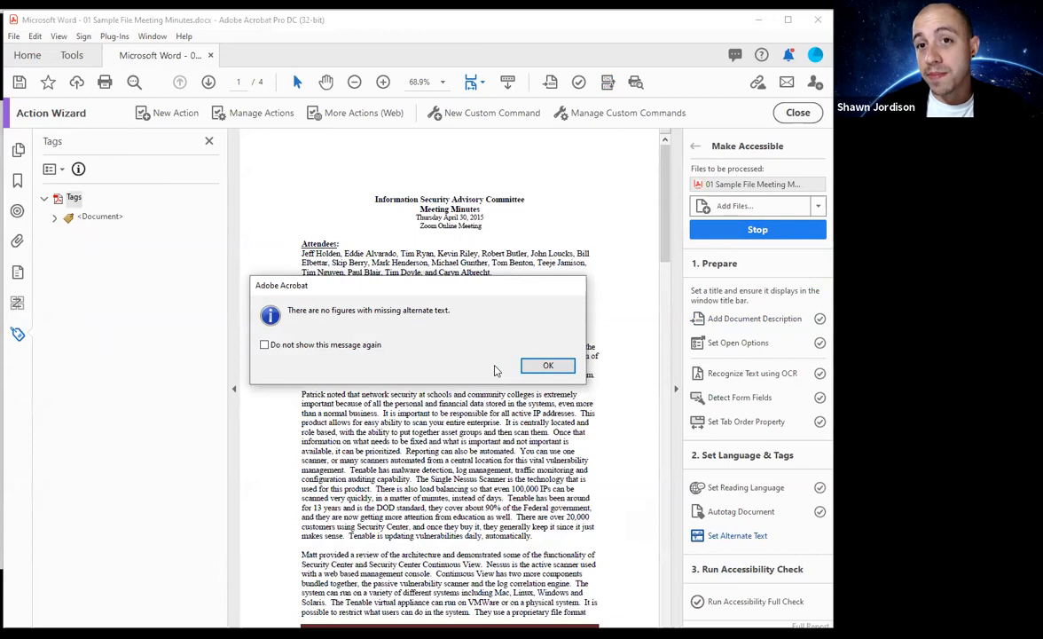
click(547, 366)
click(493, 531)
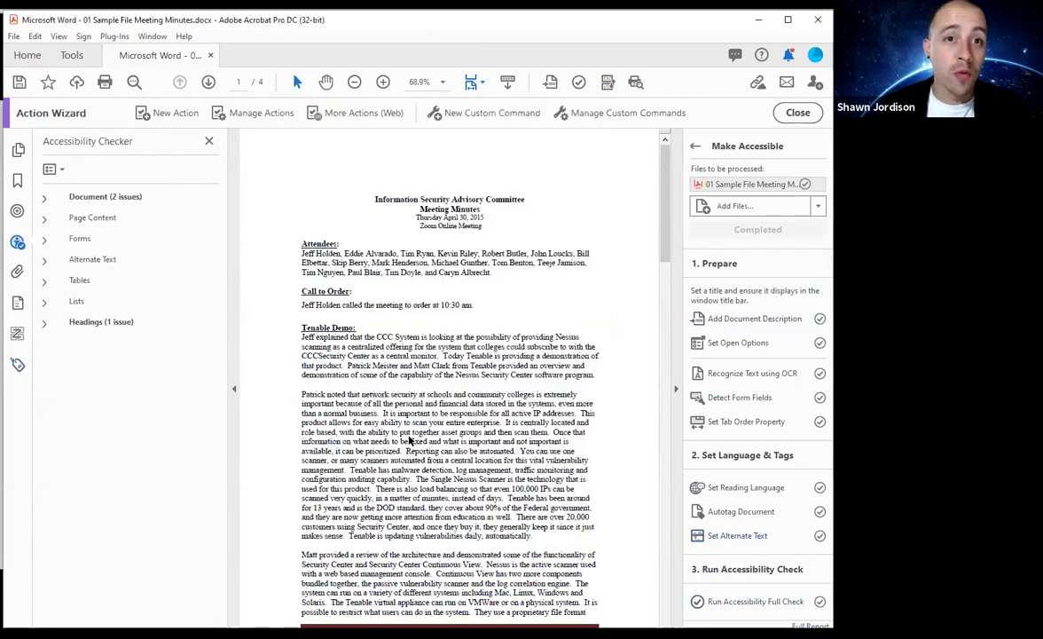
Step: Expand the Document tag and examine each tag inside it, from the H1 title to the first paragraph on page 2
click(17, 365)
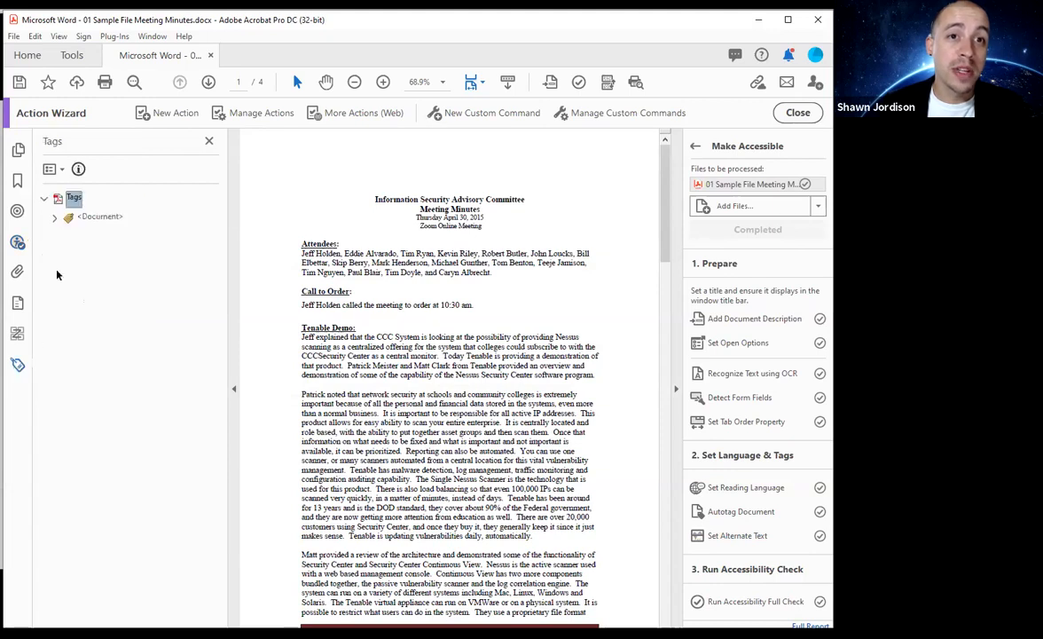
click(54, 216)
click(98, 237)
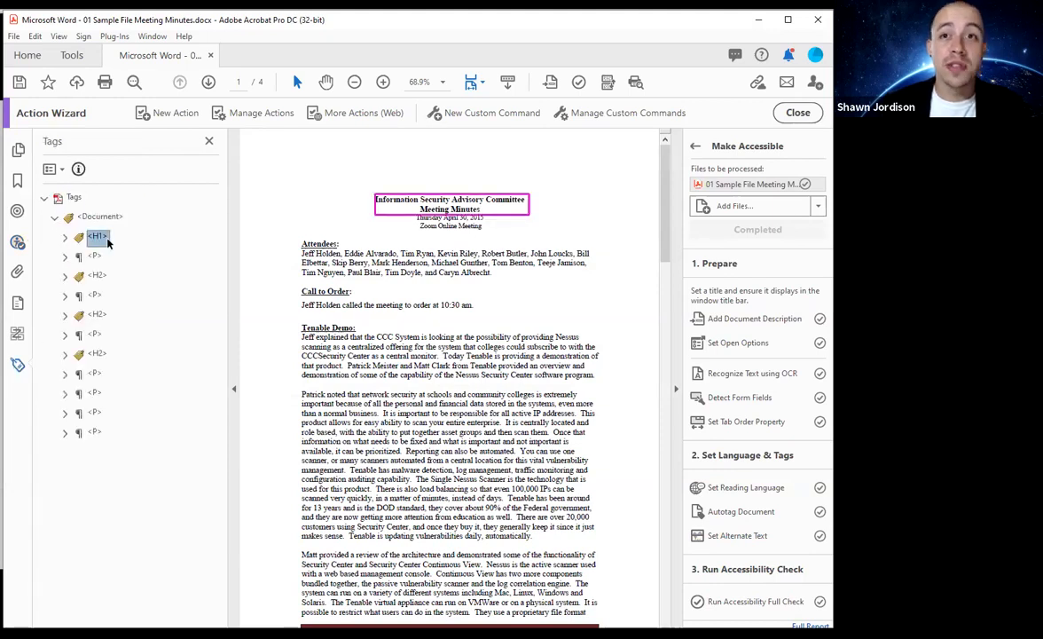
key(Down)
key(Down)
key(Down)
key(Down)
key(Down)
key(Down)
key(Down)
key(Down)
key(Down)
key(Down)
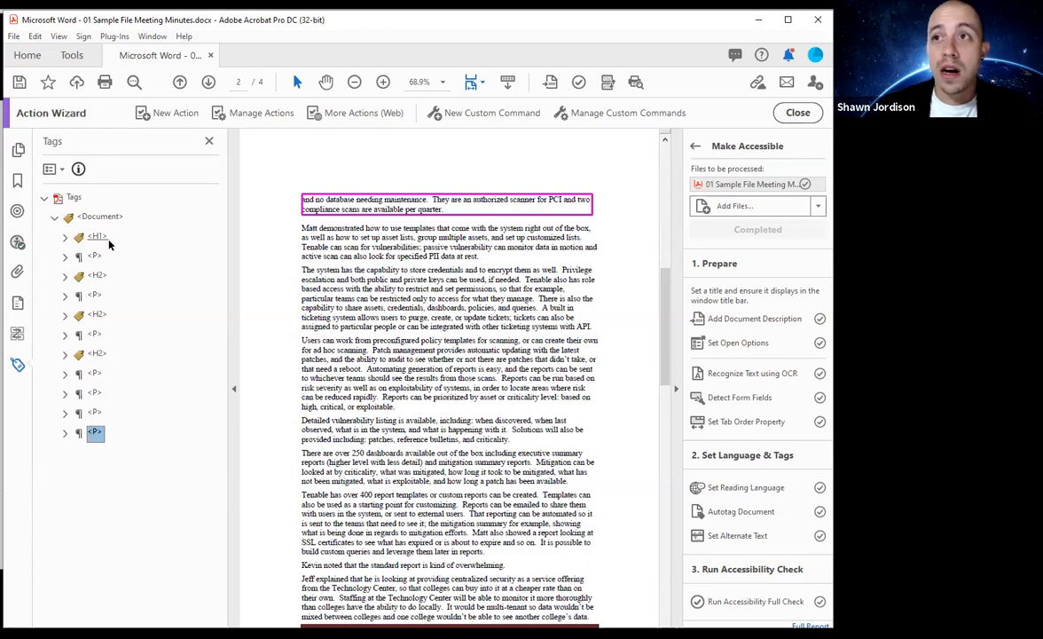
Step: Close the meeting minutes without saving and reopen the original 01 Sample File Meeting Minutes.pdf
click(818, 19)
click(479, 364)
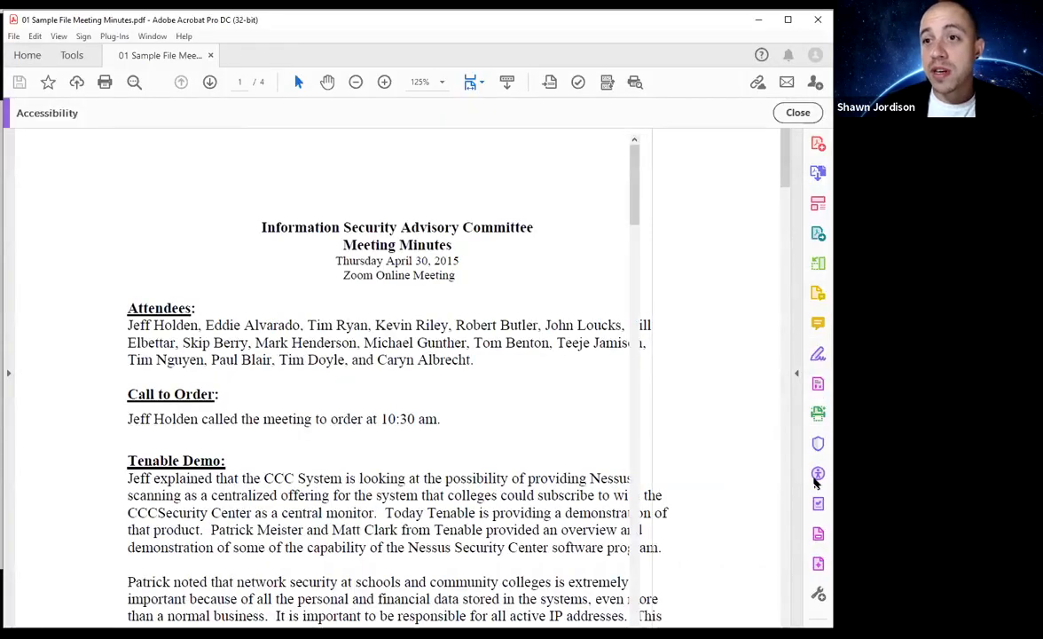
Step: Start the Make Accessible action on the reopened minutes, accepting the document description and text recognition as English (US), Searchable Image, 600 dpi
click(818, 472)
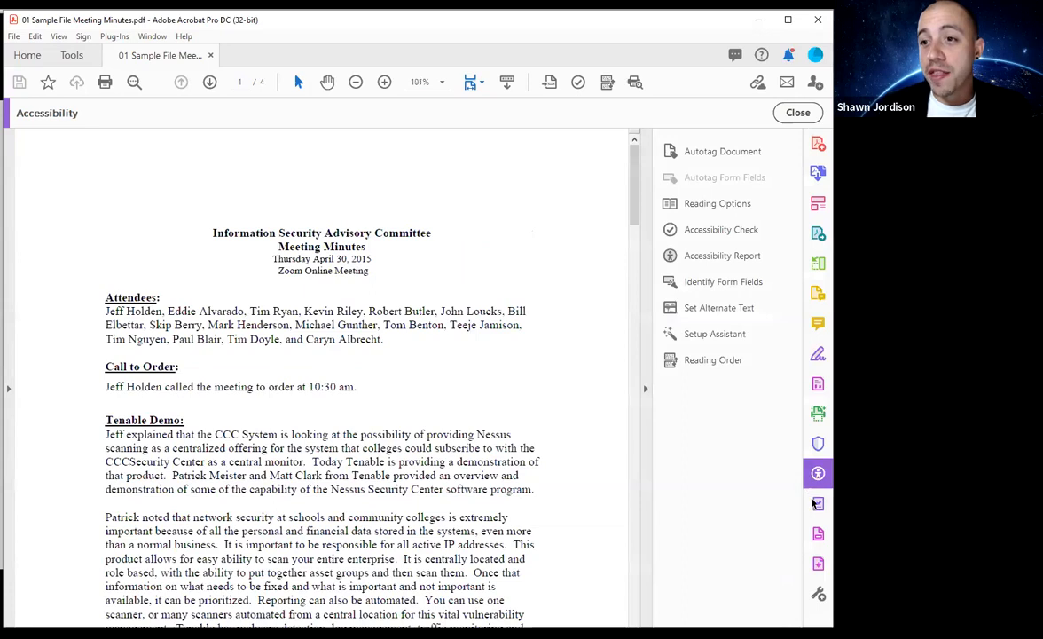
click(813, 502)
click(660, 174)
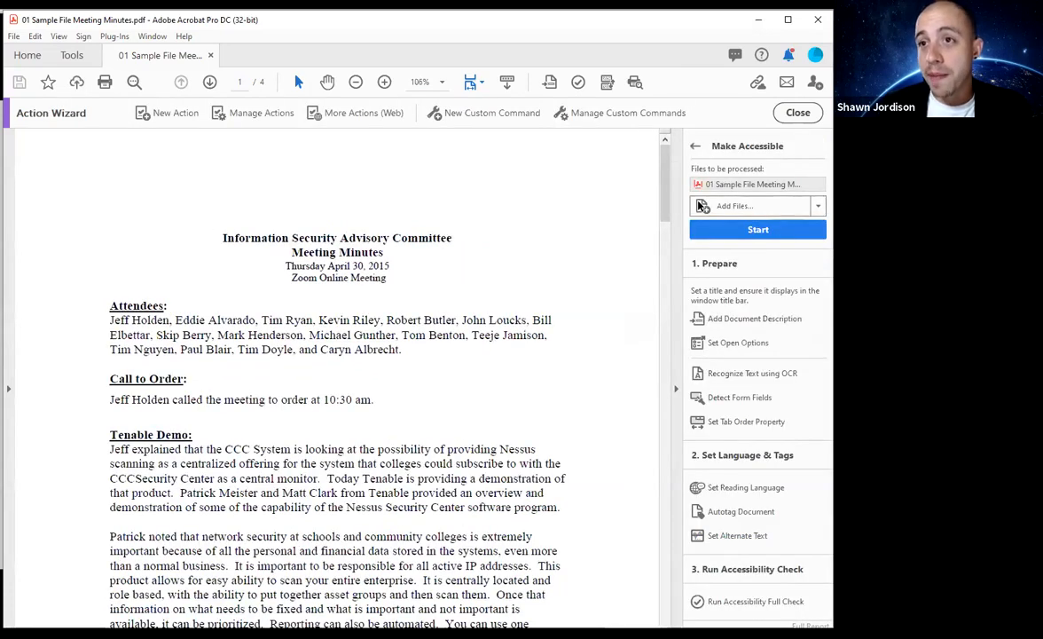
click(758, 229)
click(400, 451)
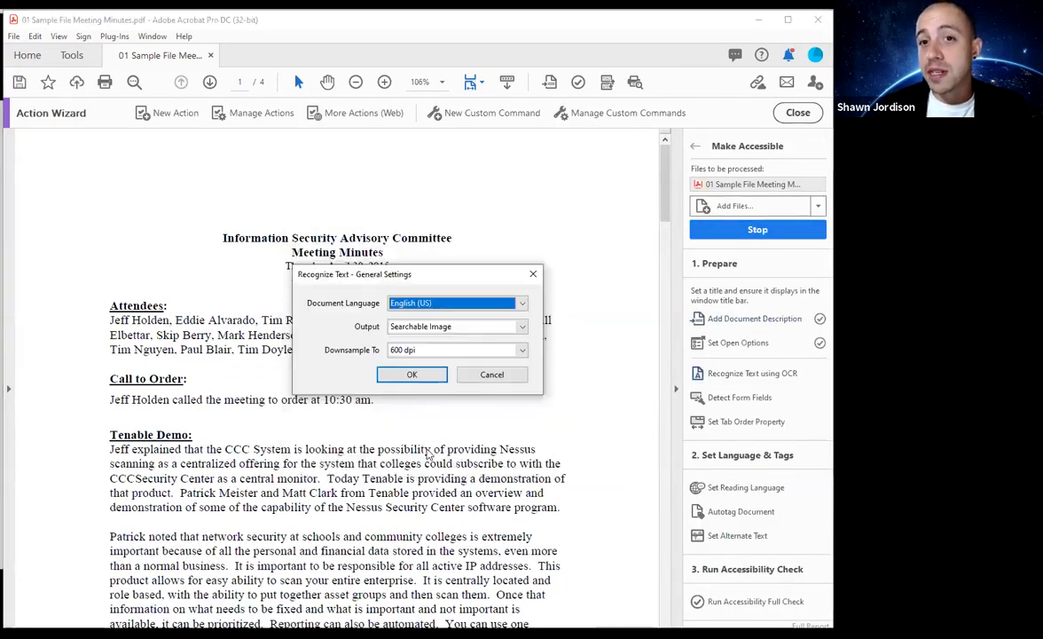
click(410, 373)
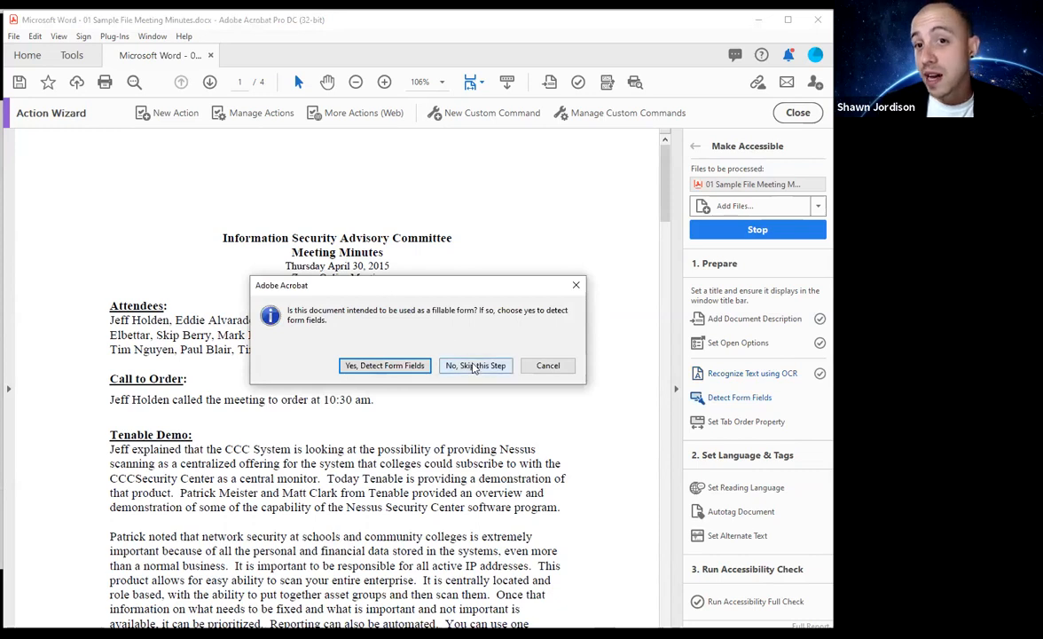
Step: Skip form field detection and set the reading language to English
click(475, 367)
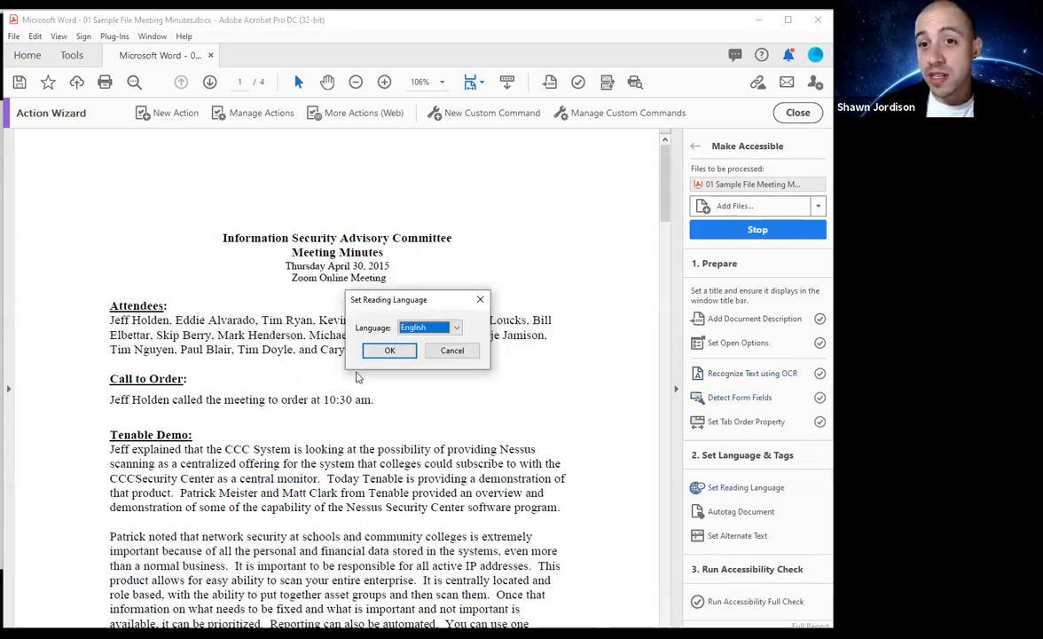
click(399, 352)
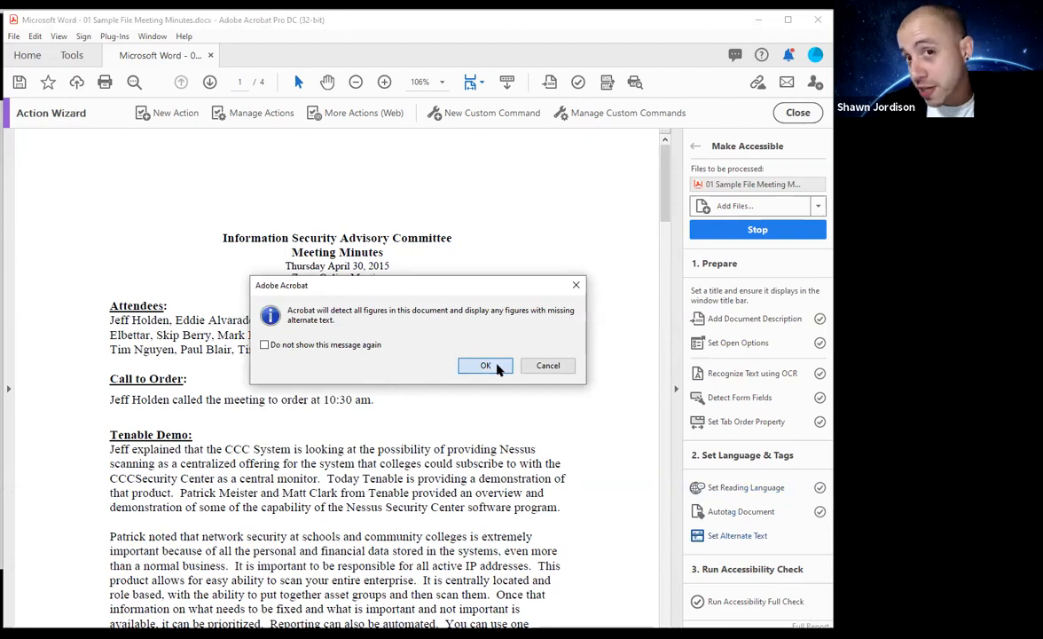
Step: Detect figures with missing alternate text and run the full accessibility check on all pages
click(482, 367)
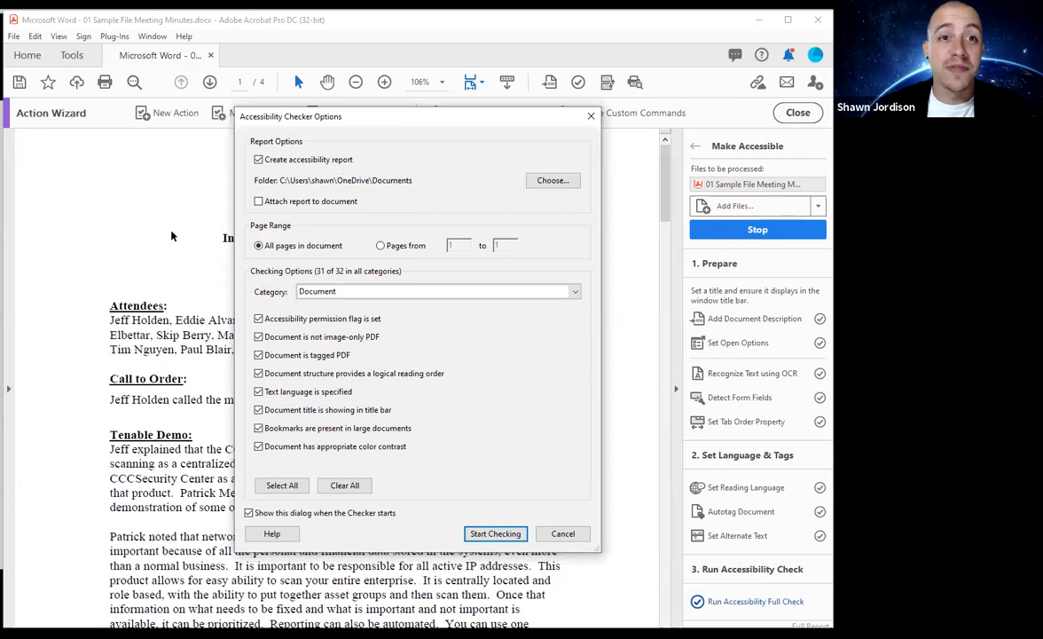
key(Return)
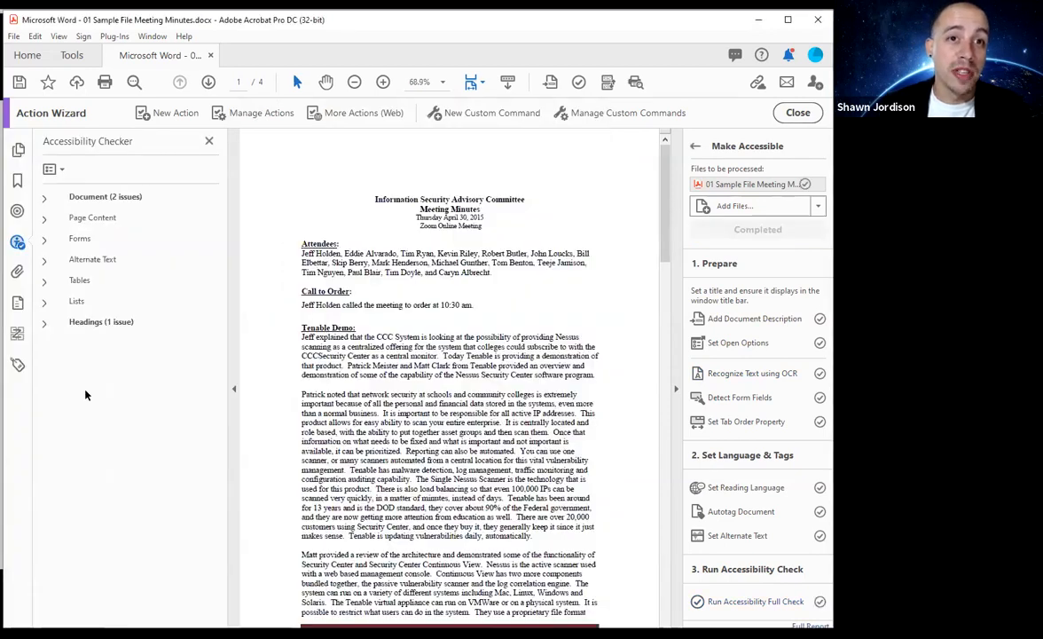
Step: Examine the autogenerated tags on page 1, from the first Part tag to the first paragraph under Tenable Demo
click(17, 364)
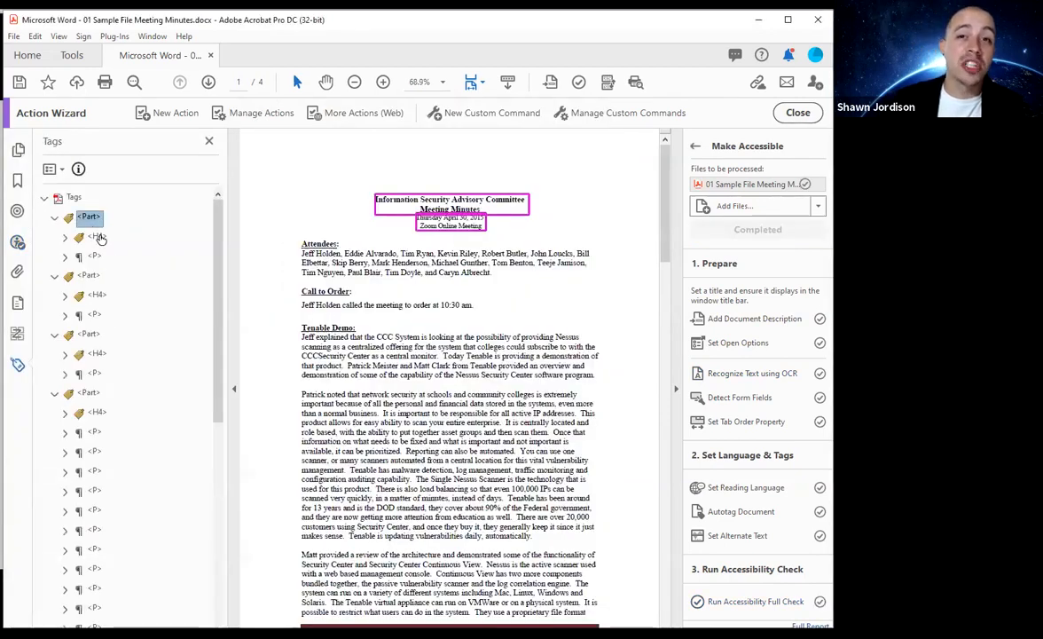
key(Down)
key(Down)
key(Down)
key(Down)
key(Down)
key(Down)
key(Down)
key(Down)
key(Down)
key(Down)
key(Down)
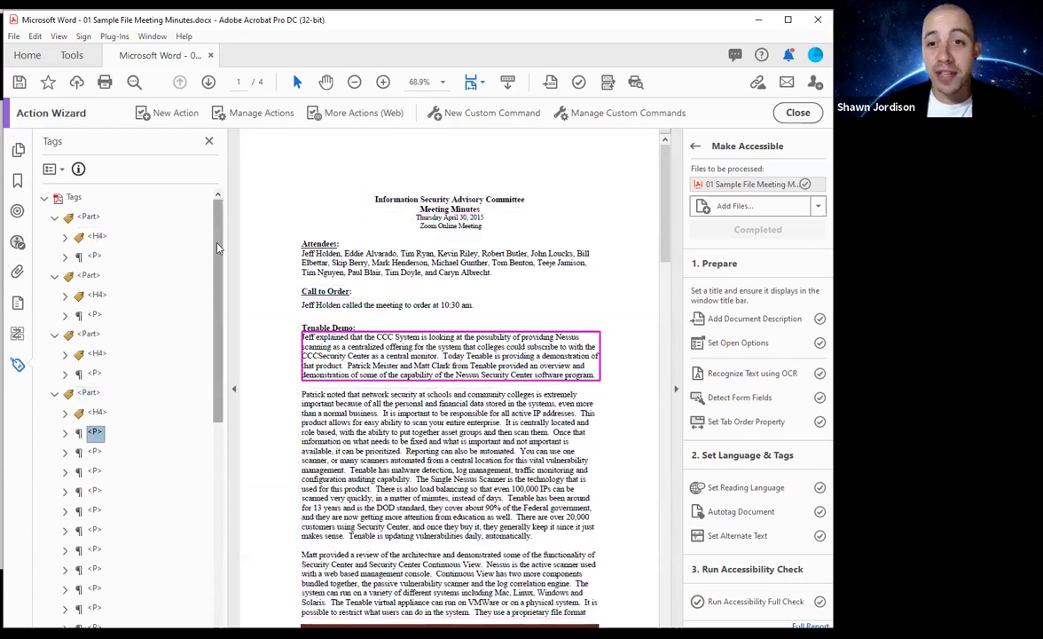
Step: Go through the autogenerated tags from the remaining Tenable Demo paragraphs to the Part tag for Action Item on page 3
key(Down)
key(Down)
key(Down)
key(Down)
key(Down)
key(Down)
key(Down)
key(Down)
key(Down)
key(Down)
key(Down)
key(Down)
key(Down)
key(Down)
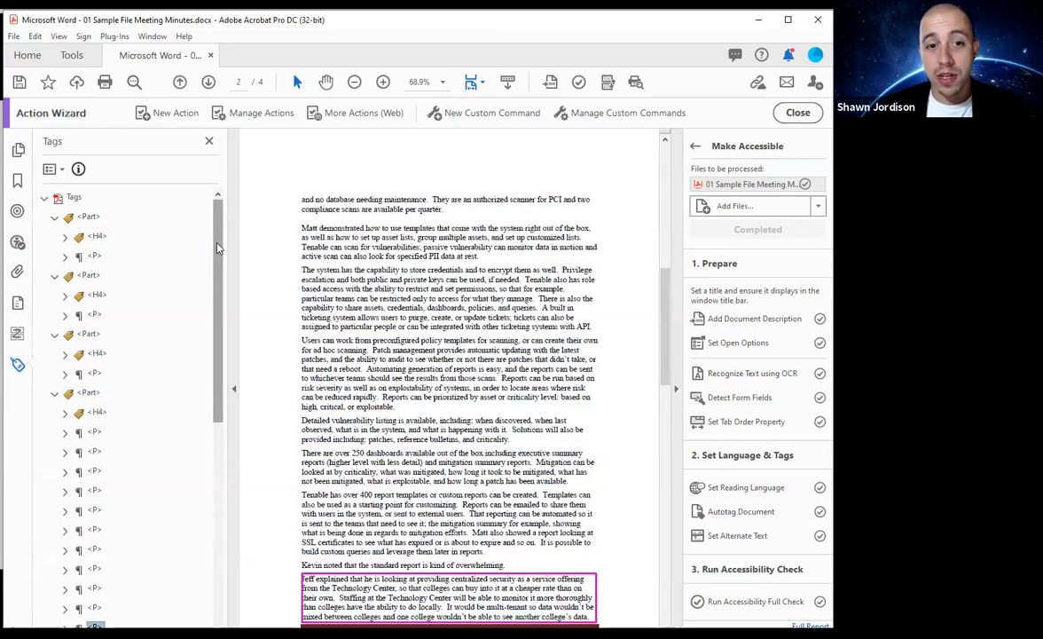
key(Down)
key(Down)
key(Down)
key(Down)
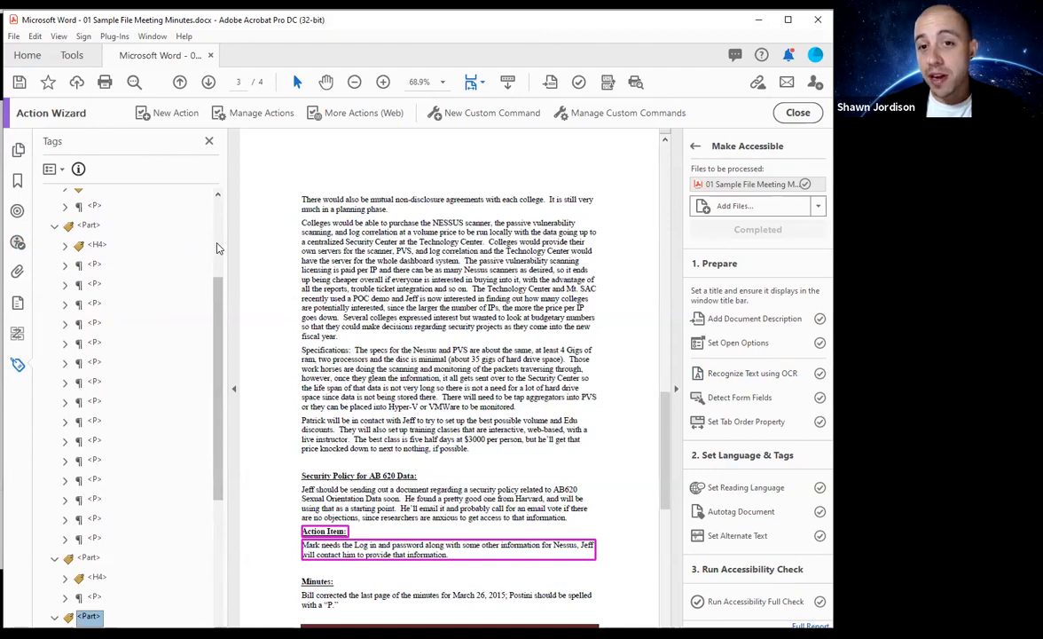
Step: Examine the last tags in the tree, covering Open Discussion and Next Meeting on page 4
key(End)
key(Up)
key(Up)
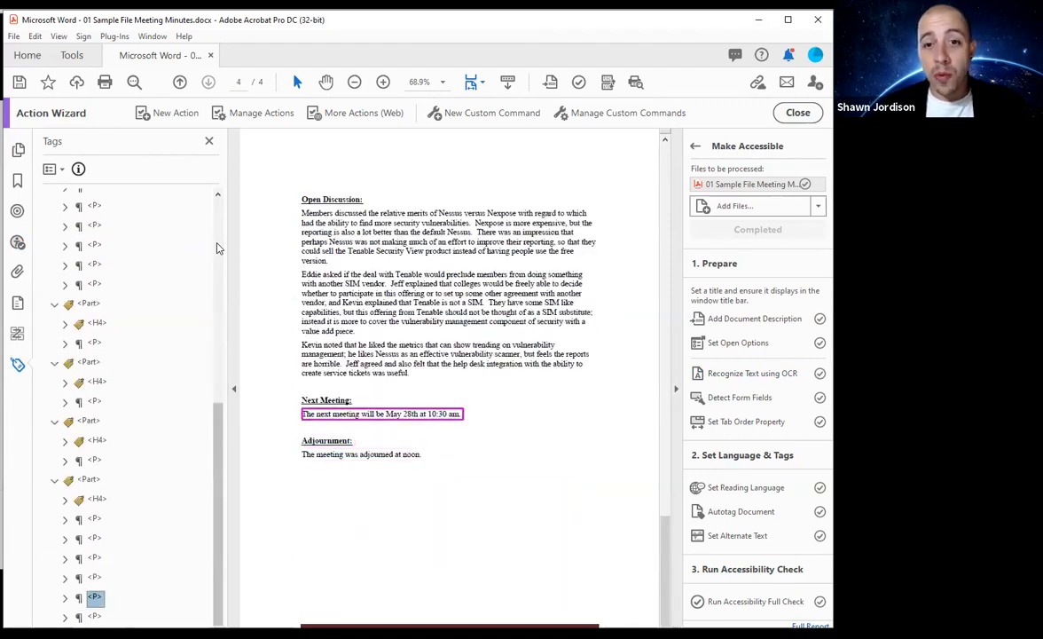
key(Up)
key(Up)
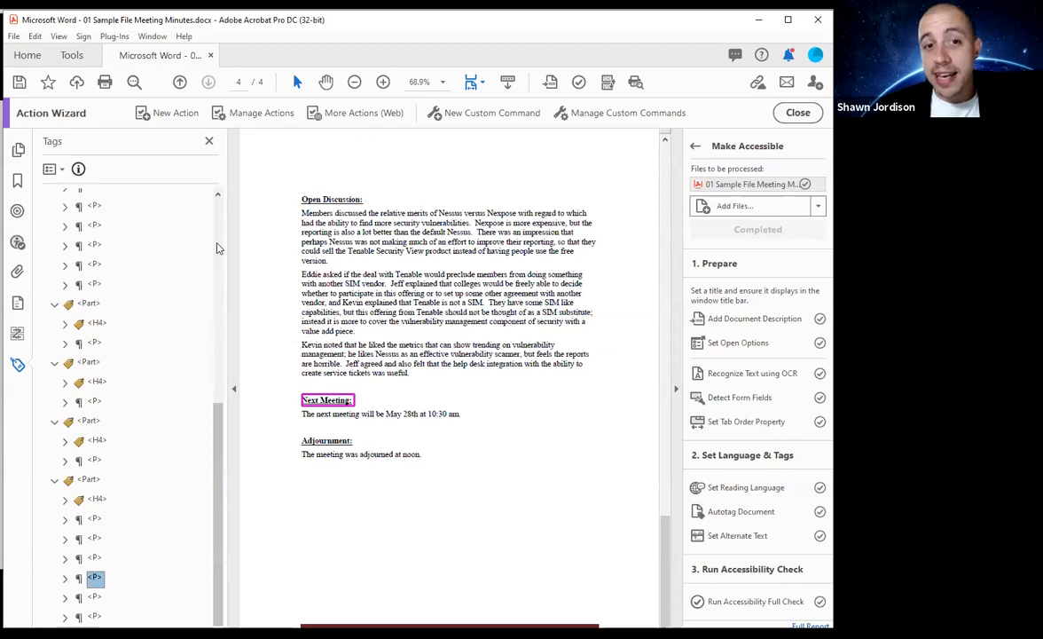
key(Up)
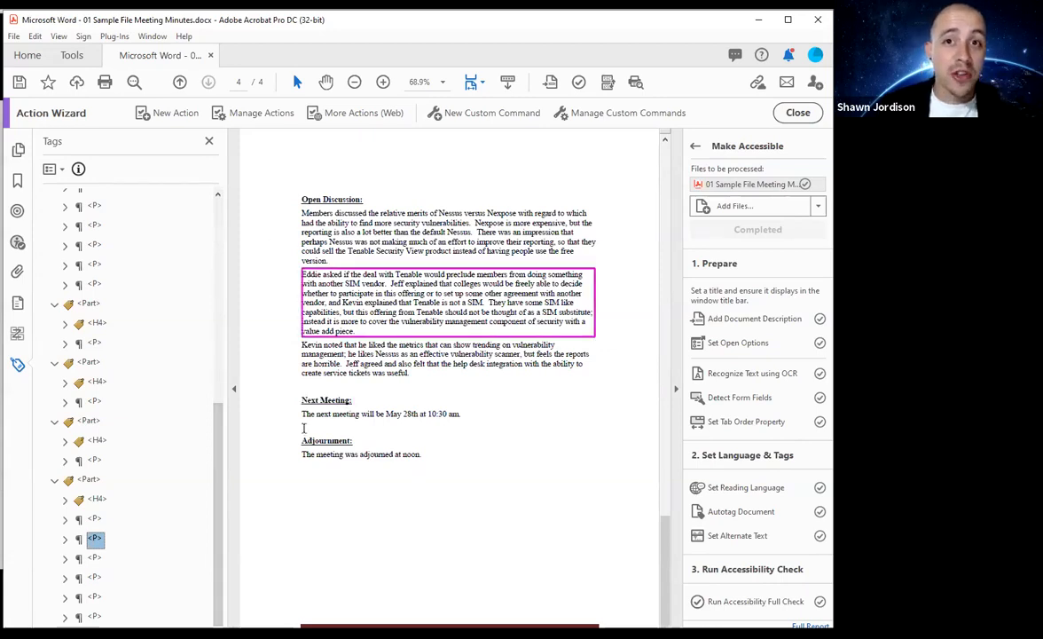
Step: Retag the Information Security Advisory Committee Meeting Minutes title on page 1 as Heading 1 with the Reading Order tool
click(85, 241)
scroll(92, 239, up, 7)
click(96, 238)
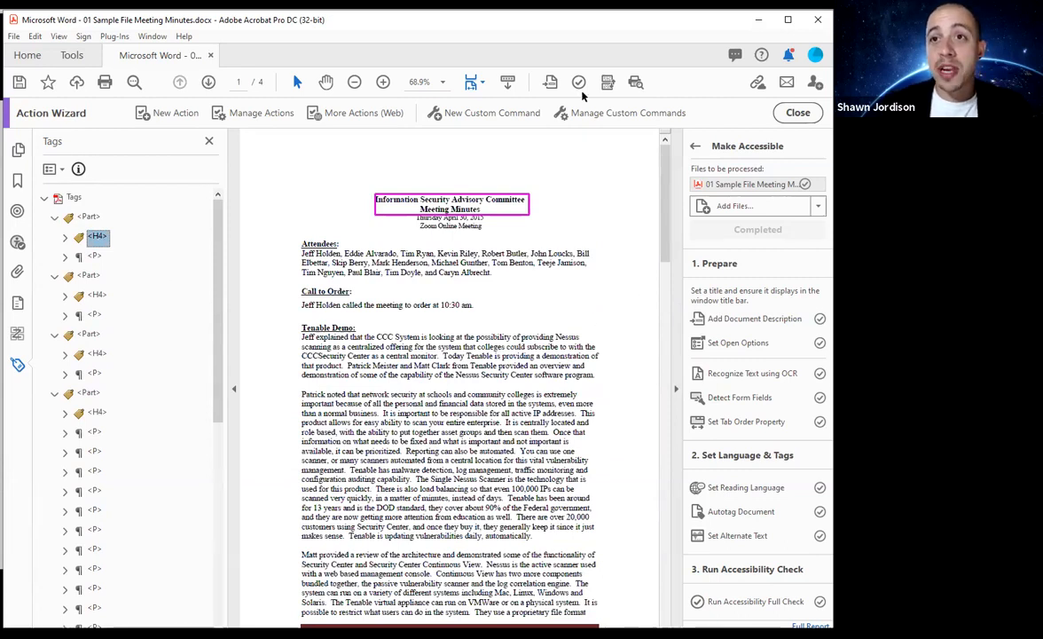
click(607, 82)
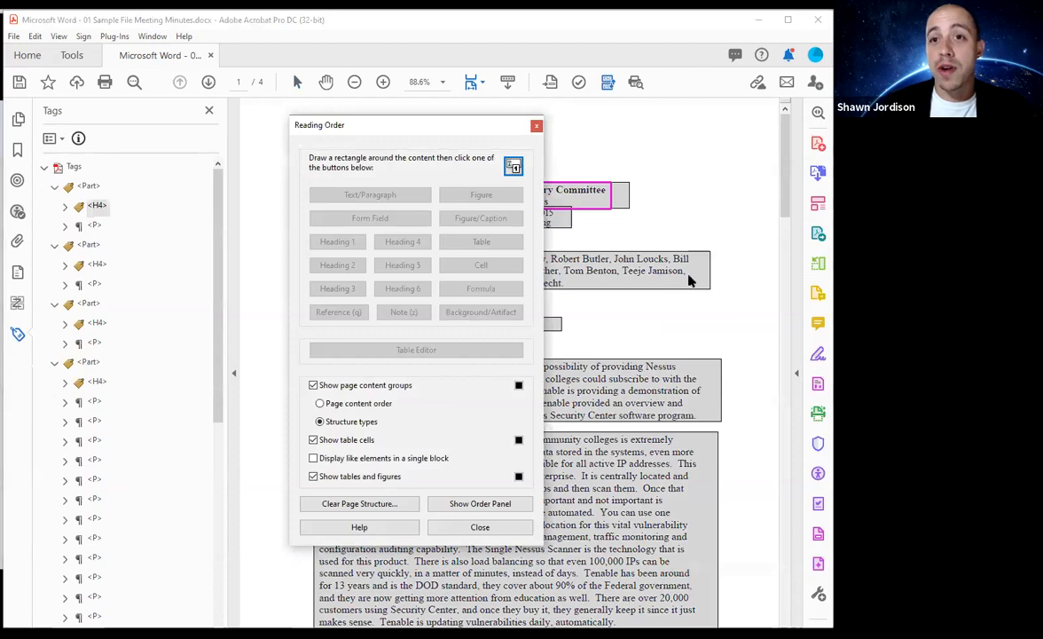
drag(375, 163, 486, 197)
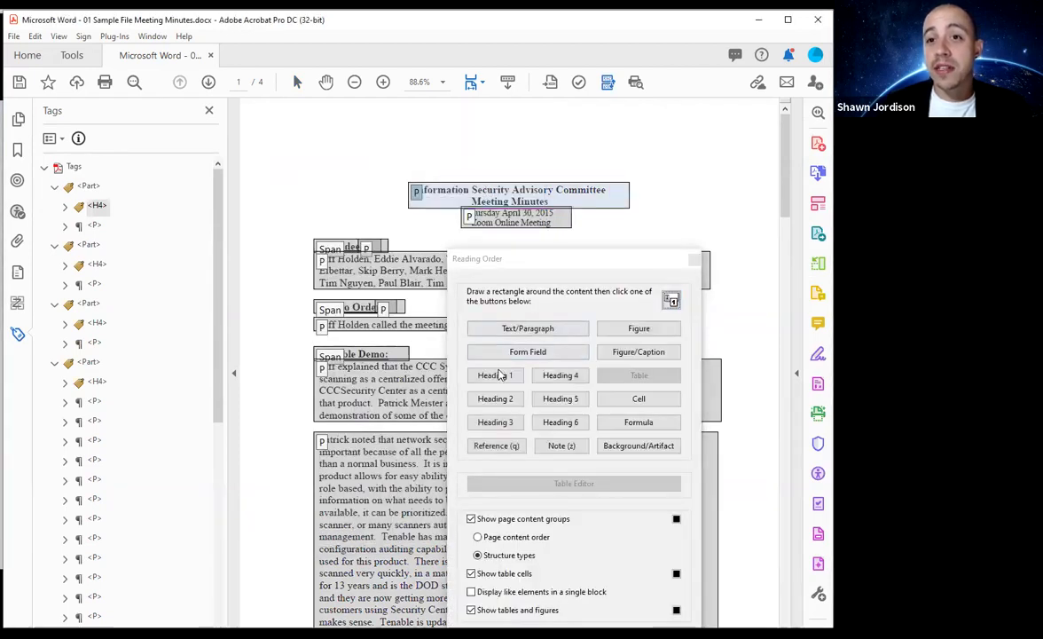
click(495, 375)
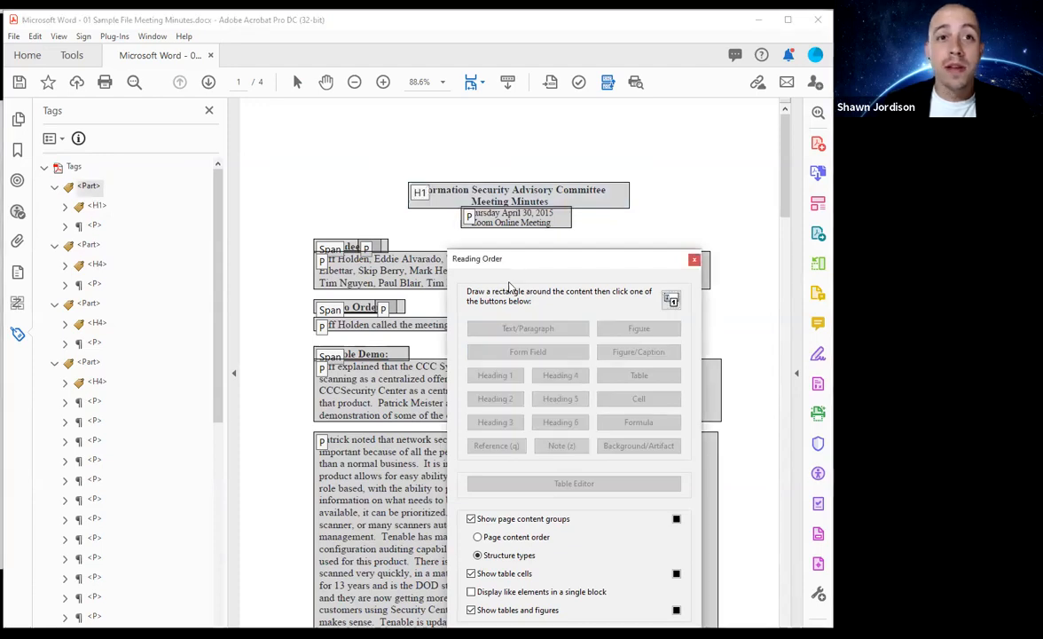
drag(620, 253, 621, 159)
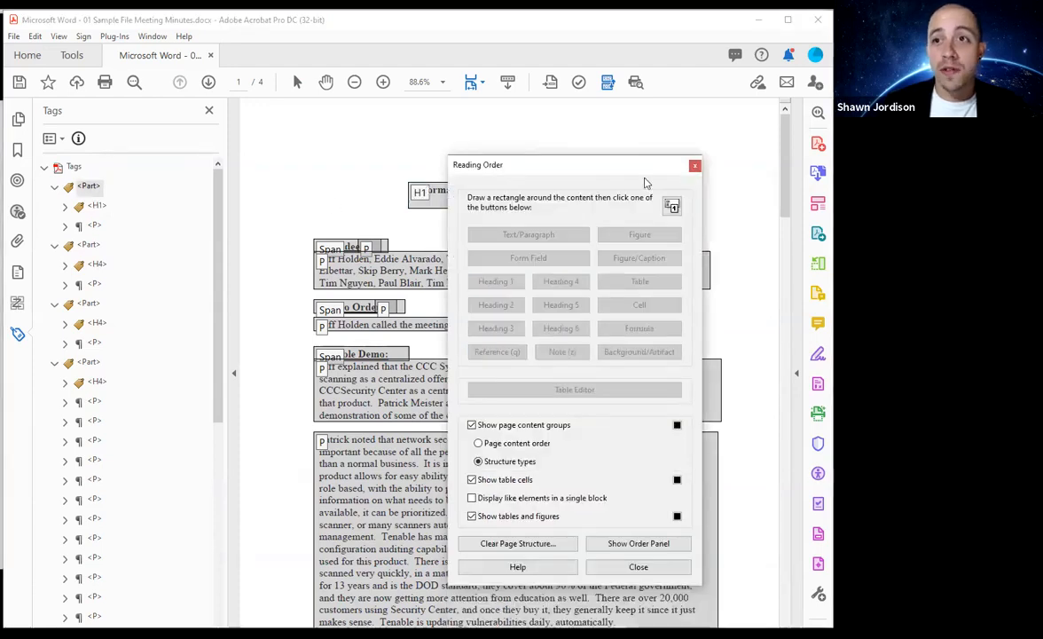
Step: Close the Reading Order tool and change the H4 tag of the Attendees heading to H2 in the tag tree
click(694, 165)
click(97, 206)
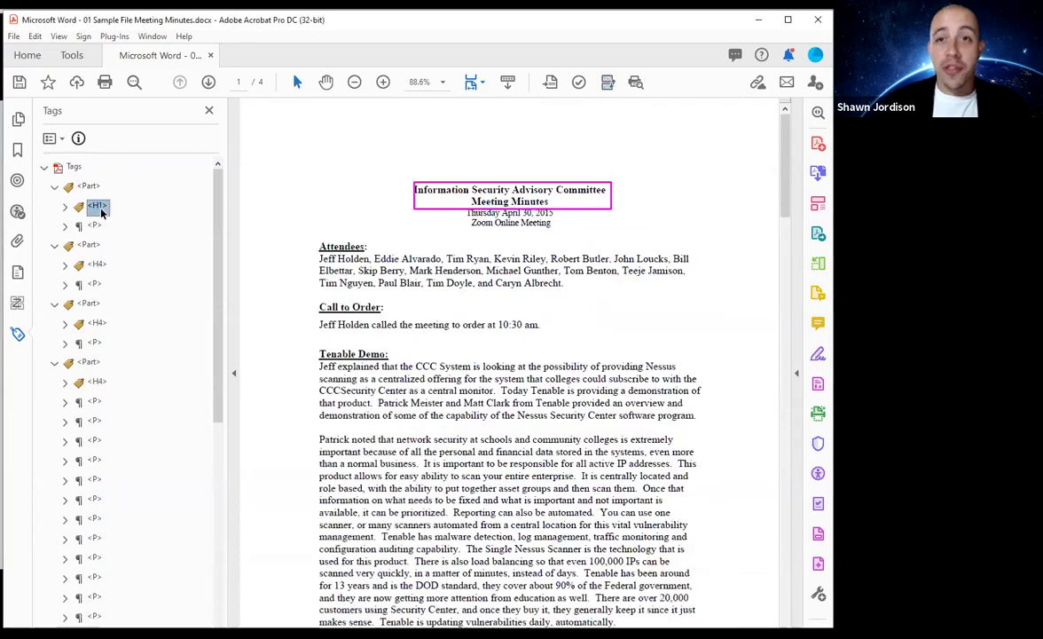
key(Down)
key(Down)
key(Down)
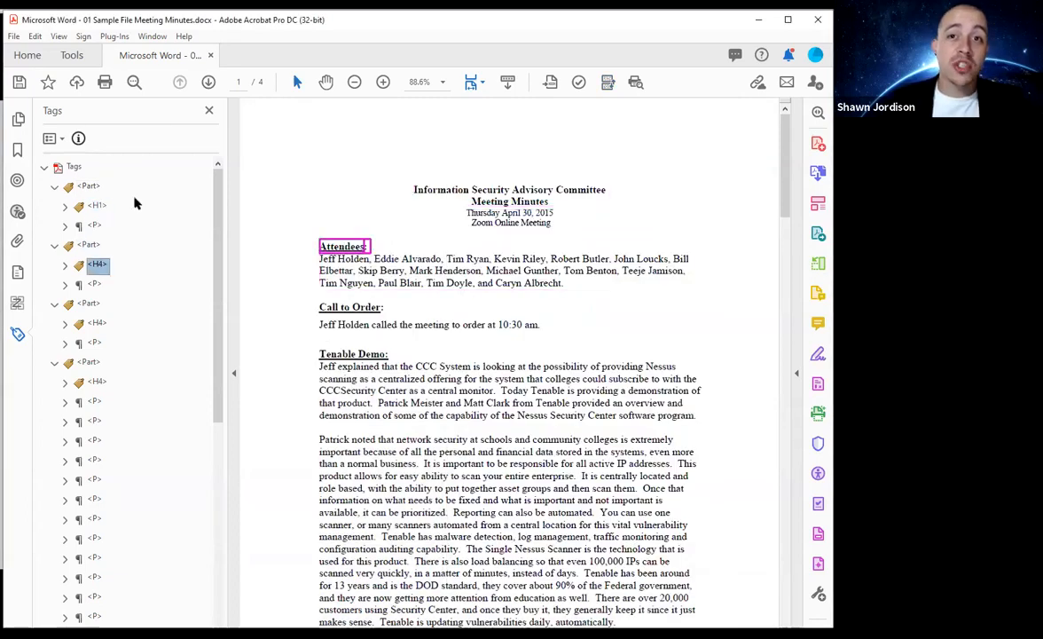
key(F2)
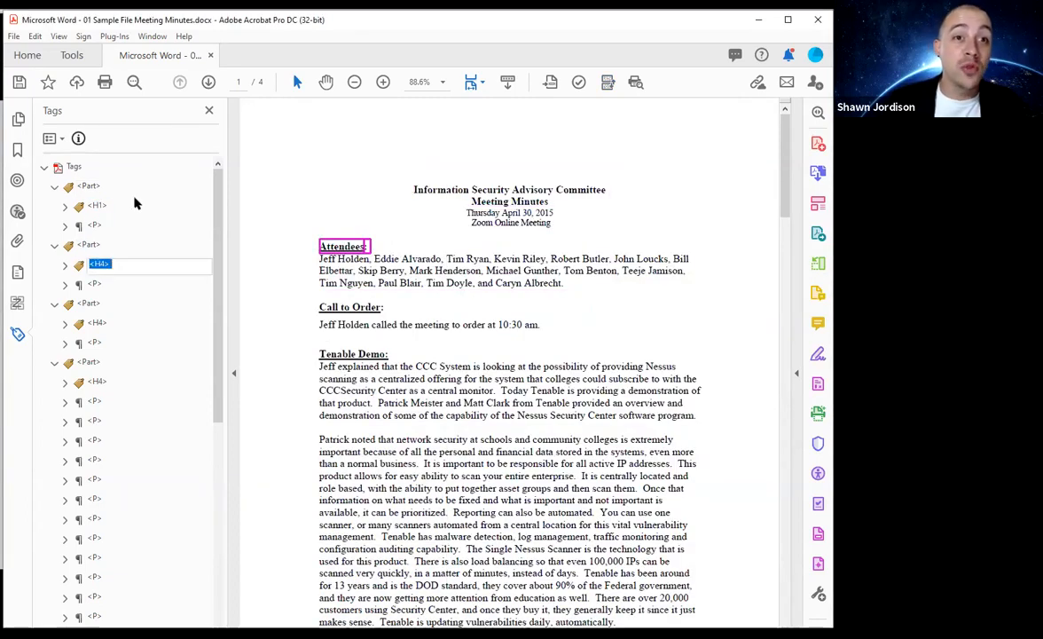
key(End)
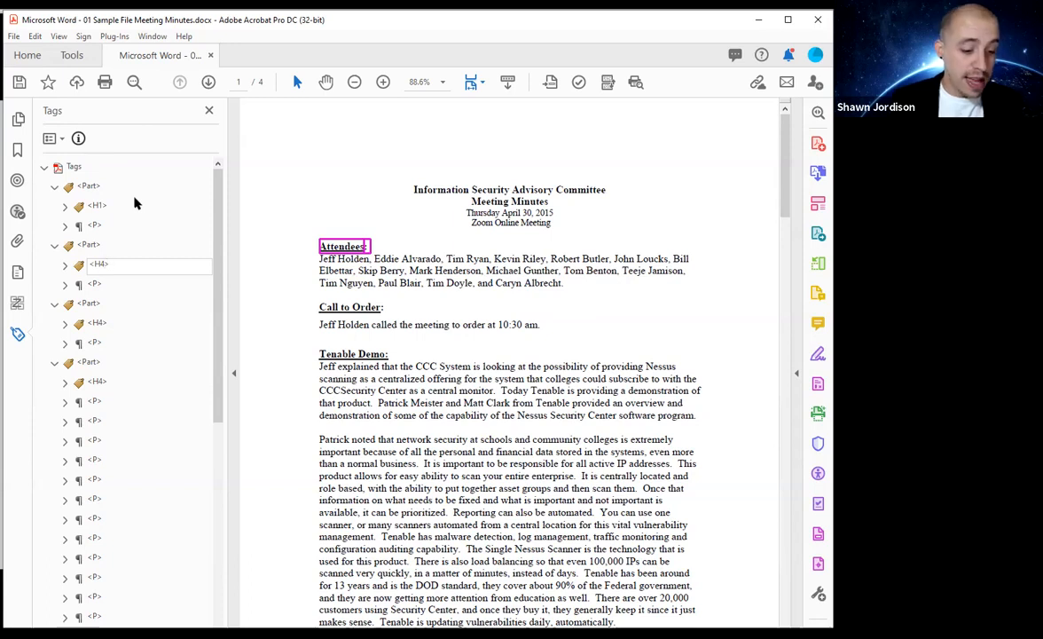
key(BackSpace)
key(BackSpace)
text(2>)
key(Return)
Step: Change the H4 tags of the Call to Order and Tenable Demo headings on page 1 to H2
key(Down)
key(Down)
key(Down)
key(F2)
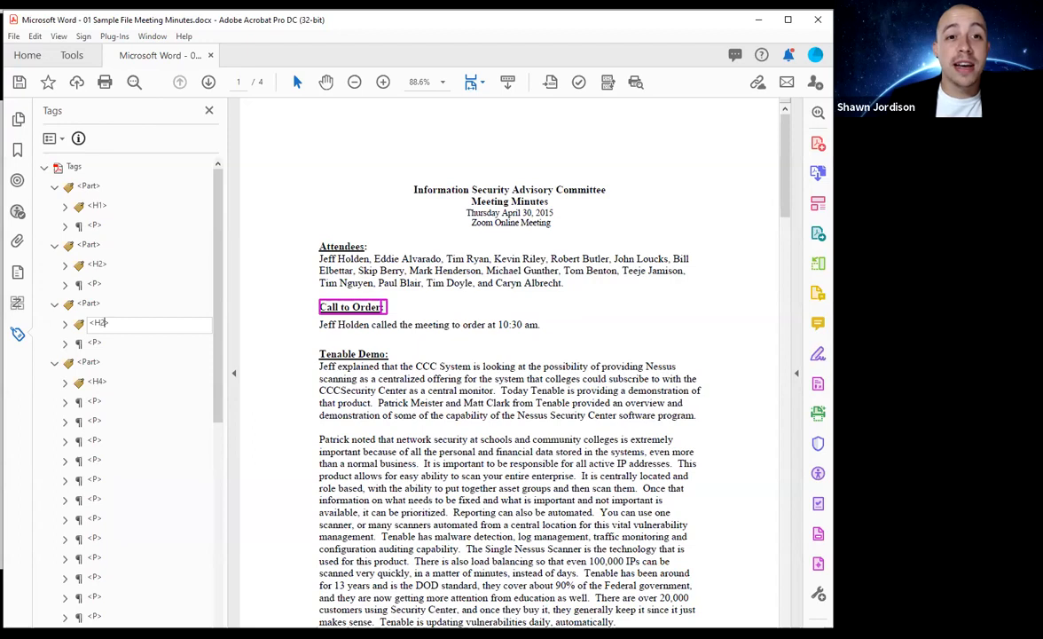
key(Return)
key(Down)
key(Down)
key(Down)
key(Down)
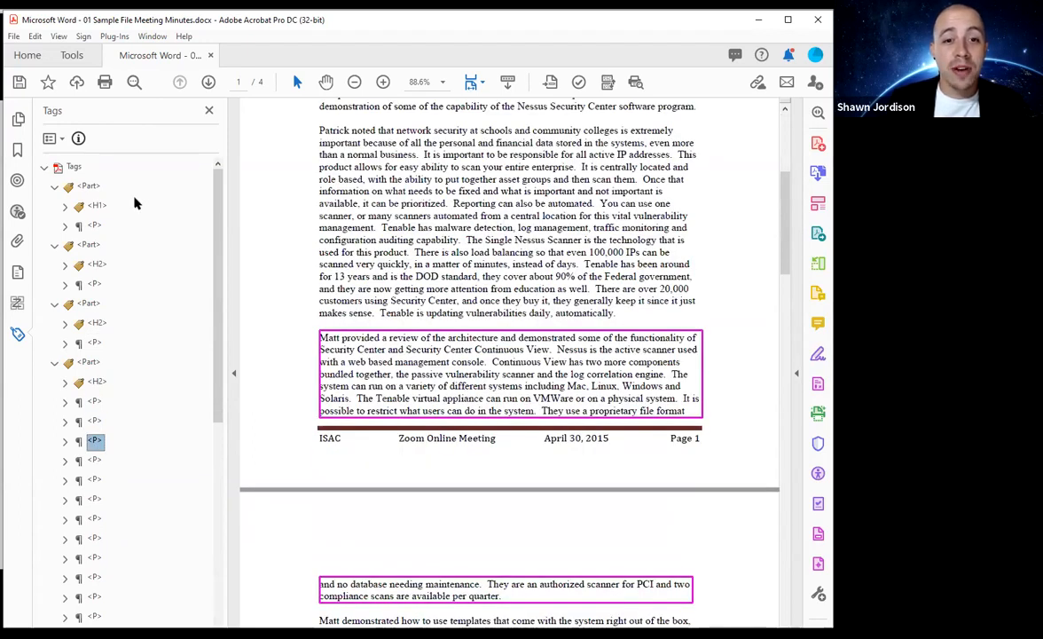
Step: Retag the Security Policy for AB 620 Data and Action Item headings on page 3 as H2
key(Down)
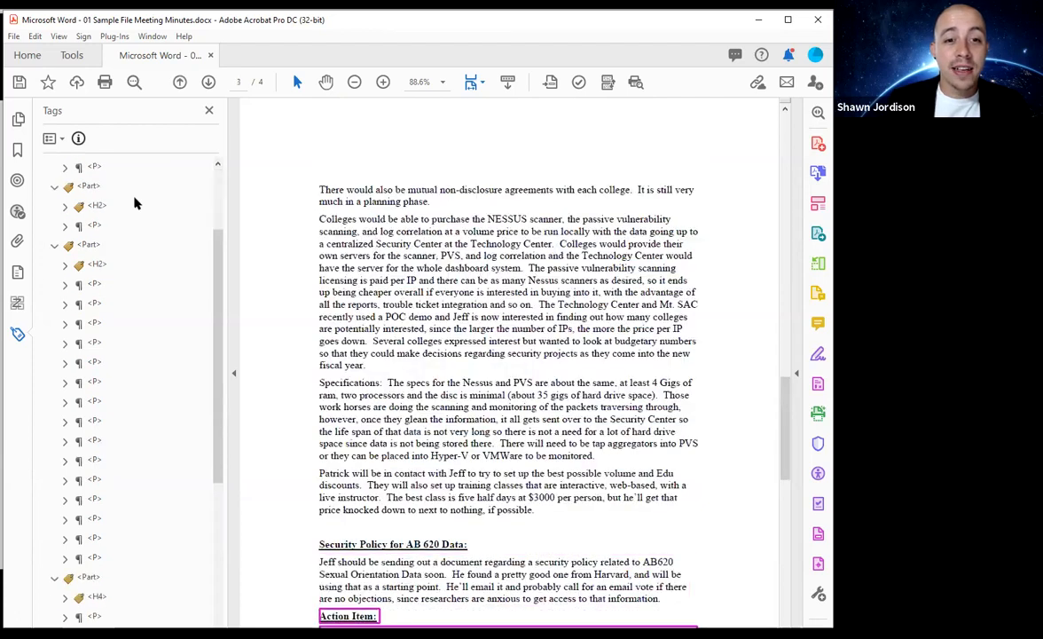
key(Up)
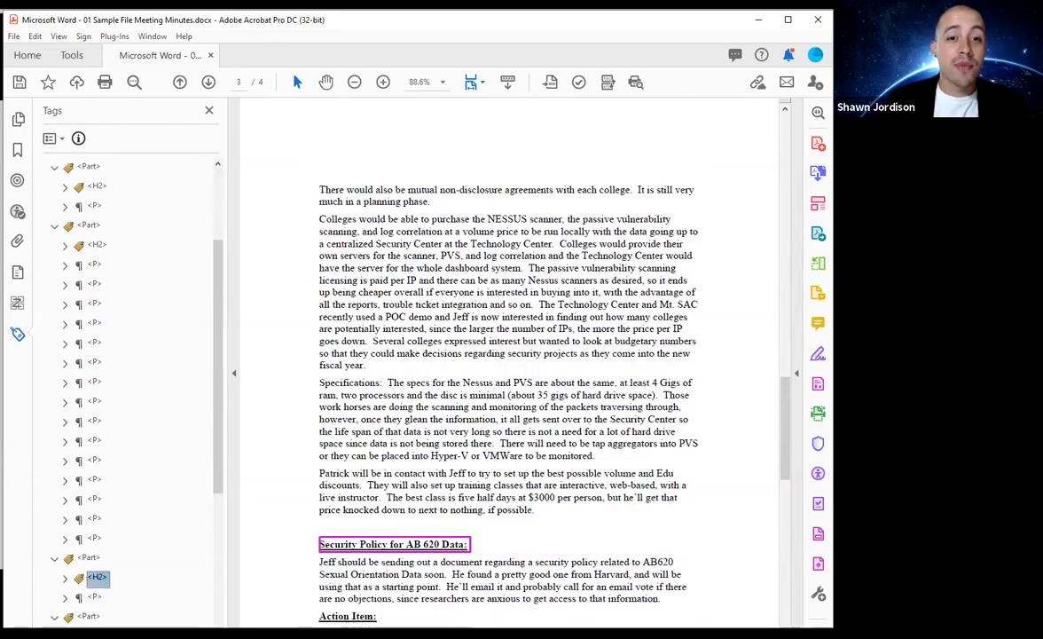
key(Down)
key(Down)
key(Down)
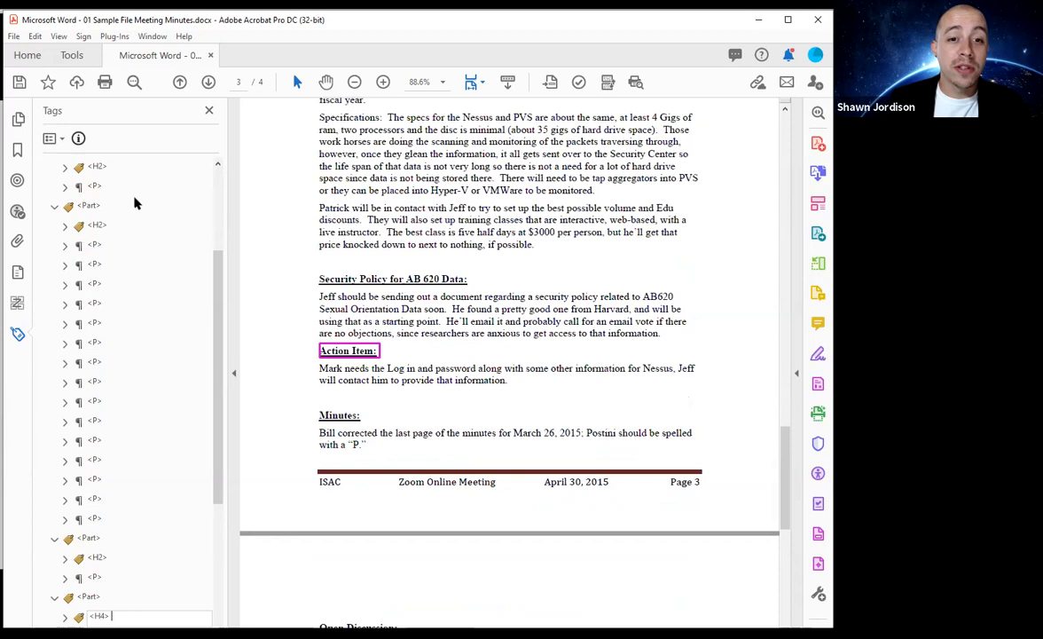
key(BackSpace)
text(2)
key(Return)
Step: Change the H4 tag of the Minutes heading near the end of page 3 to H2
key(Down)
key(Down)
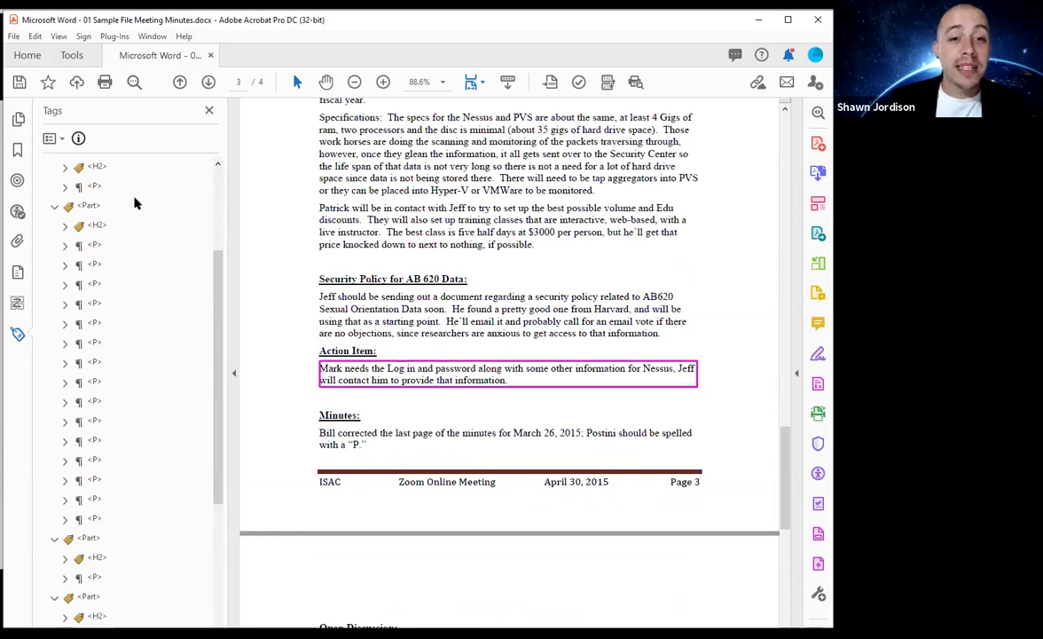
key(Down)
key(Down)
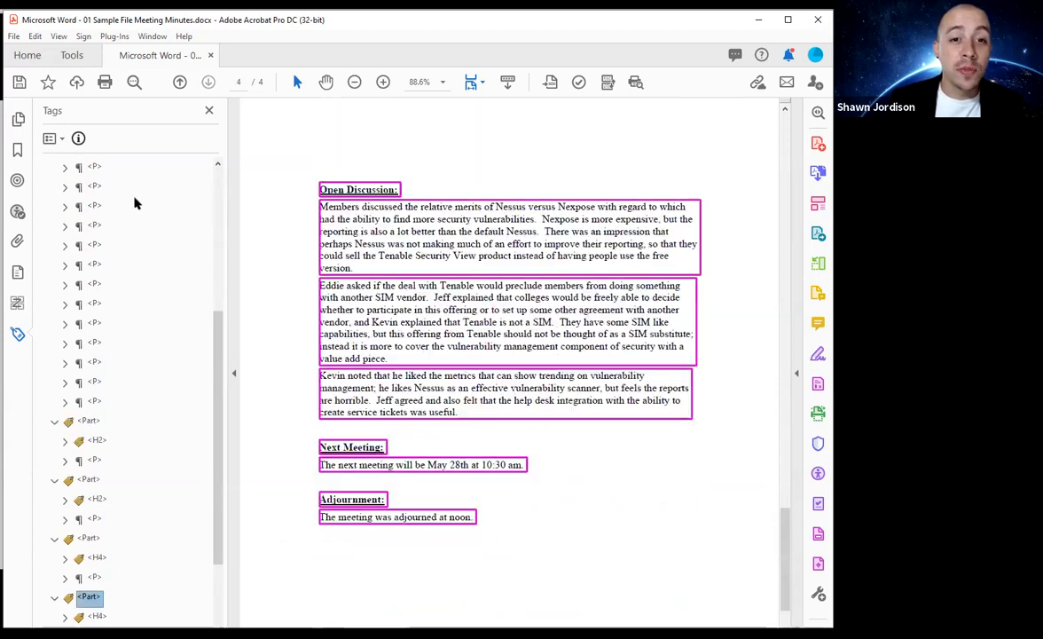
key(Up)
key(Up)
key(F2)
text(2)
key(Return)
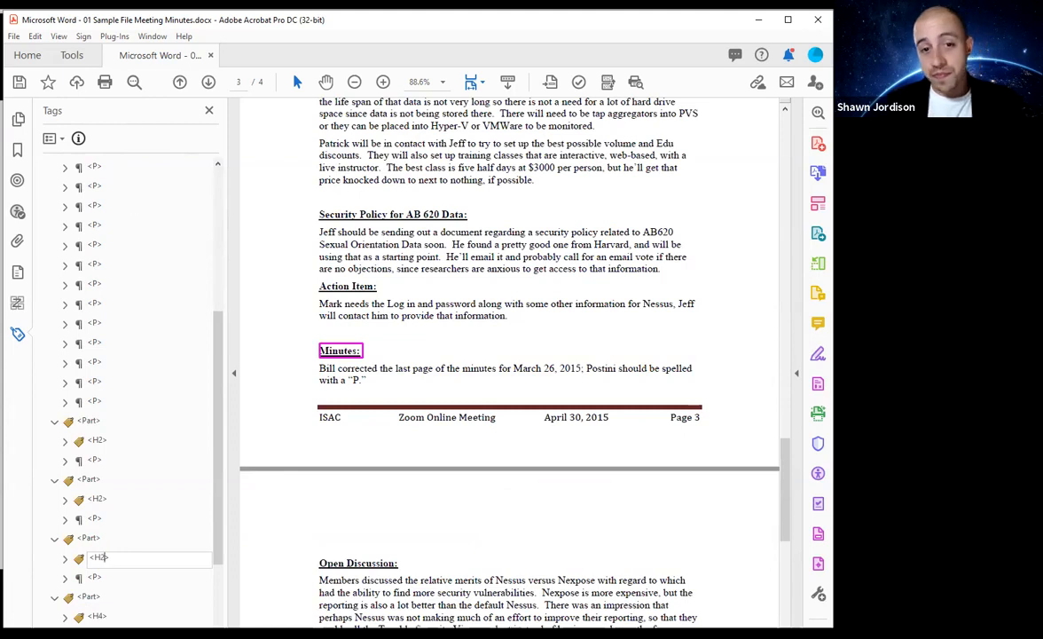
Step: Retag the Open Discussion, Next Meeting and Adjournment headings on page 4 as H2
key(Down)
key(Down)
key(Down)
key(Down)
key(Down)
key(Down)
key(Down)
key(Down)
key(Down)
key(Down)
key(Down)
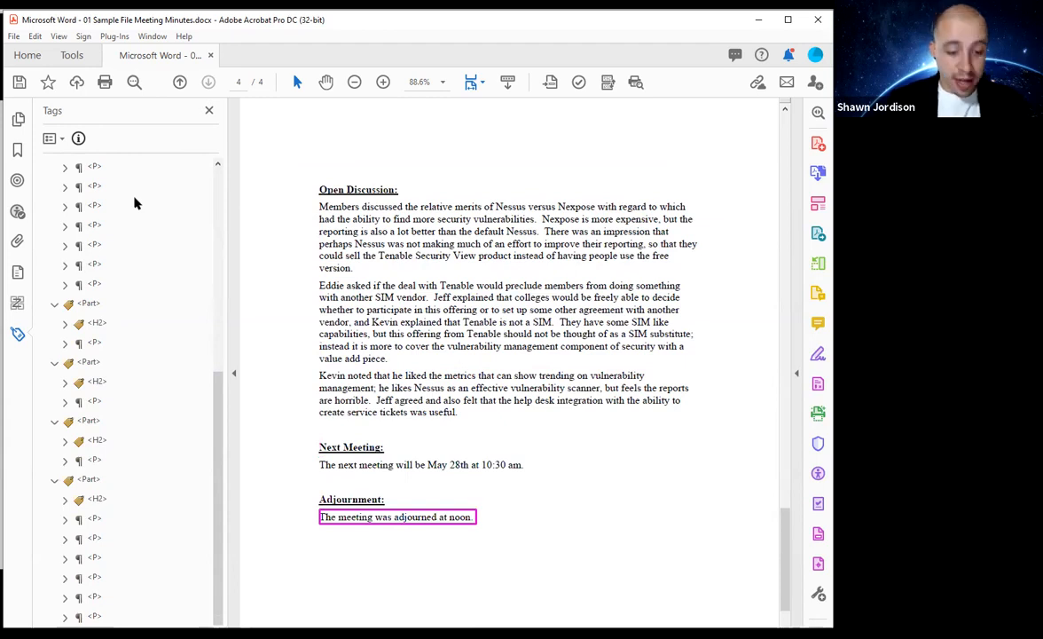
key(Up)
key(Up)
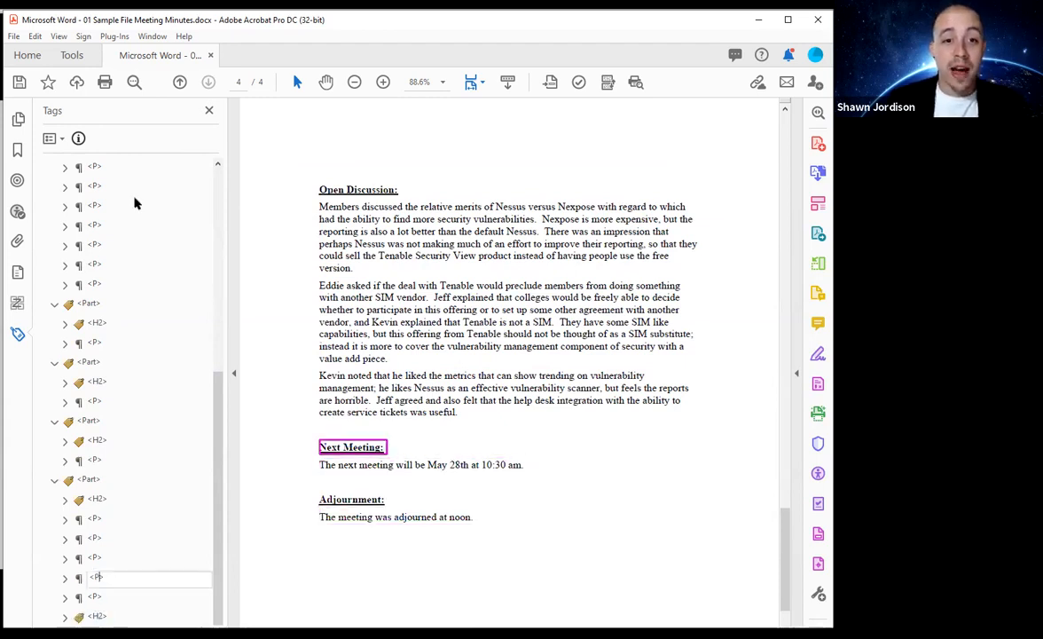
key(Up)
Step: Review the corrected tags backwards from the Open Discussion paragraphs on page 4 to the vulnerability listing paragraph on page 2
key(Up)
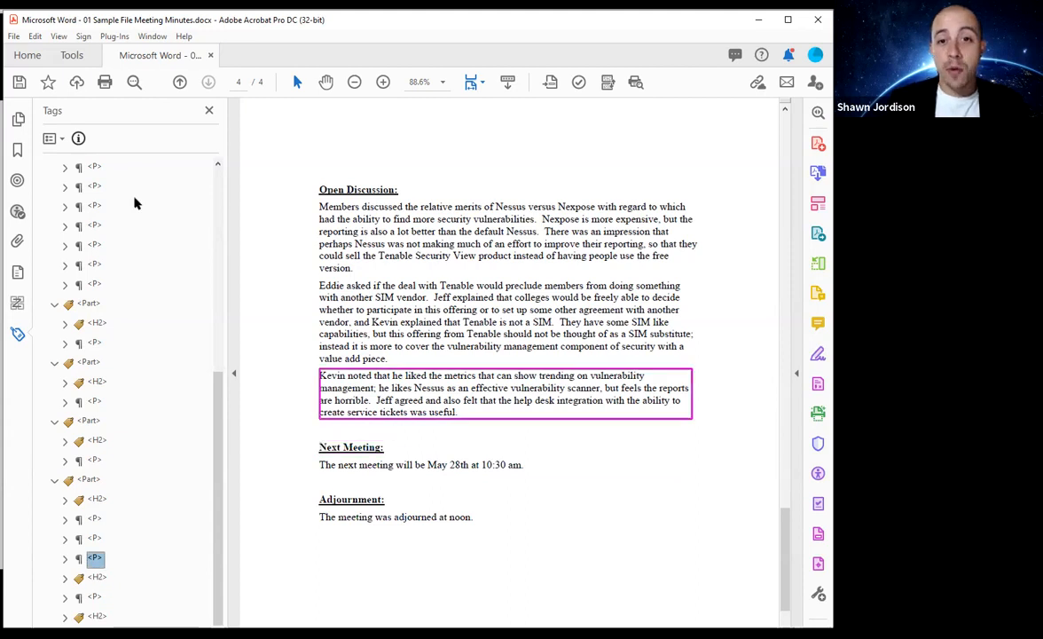
key(Up)
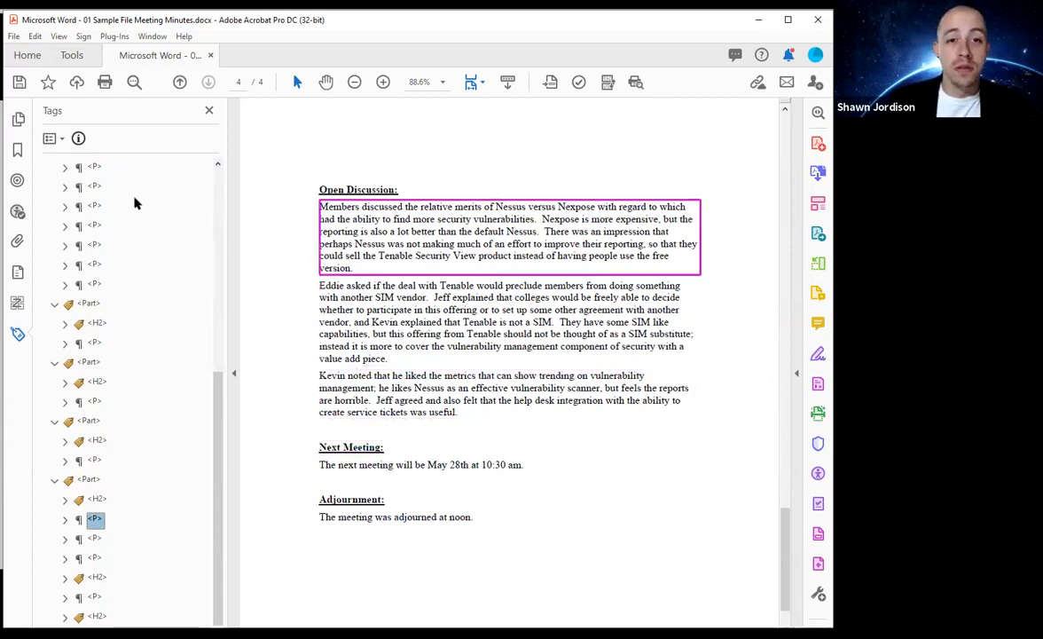
key(Up)
key(Up)
key(Up)
key(Up)
key(Up)
key(Up)
key(Up)
key(Up)
key(Up)
key(Up)
key(Up)
key(Up)
key(Up)
key(Up)
key(Up)
key(Up)
key(Up)
key(Up)
key(Up)
key(Up)
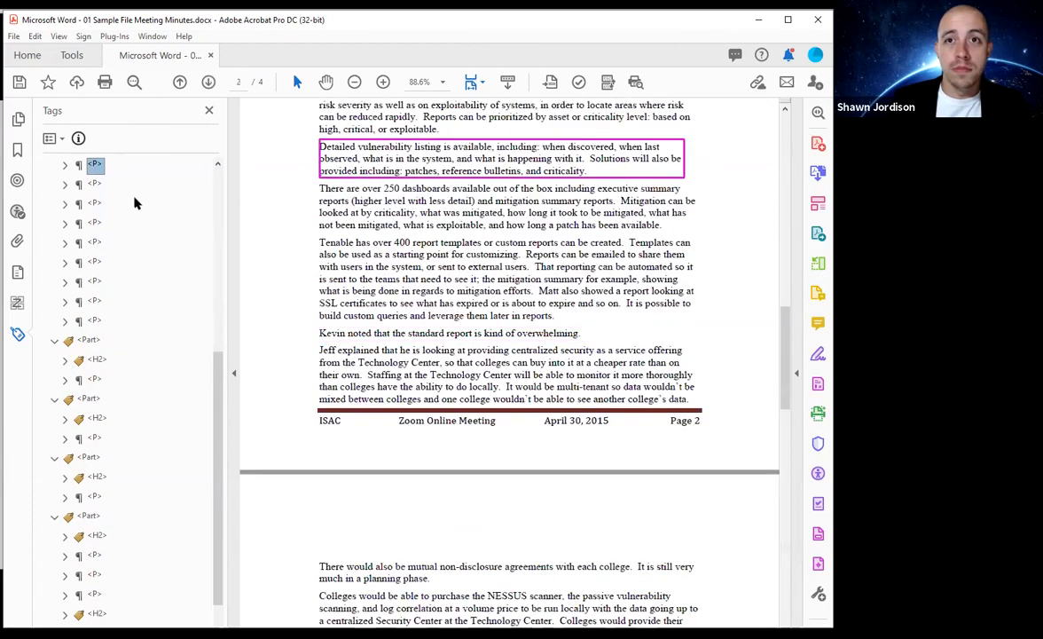
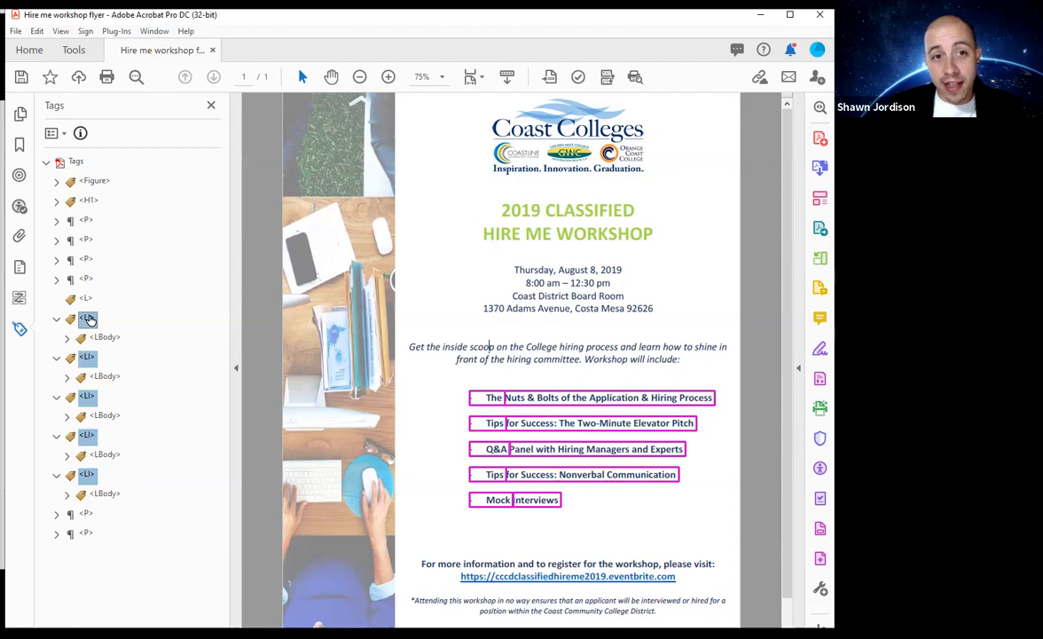
Step: Nest the five LI tags inside the L tag of the workshop flyer and check them against the flyer's list items
drag(90, 319, 86, 299)
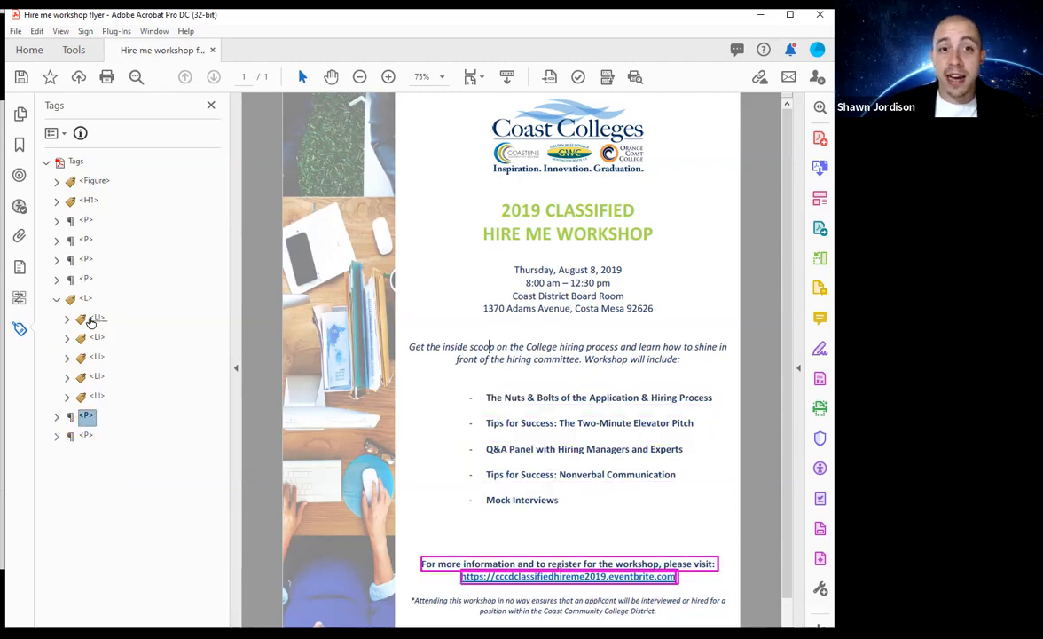
click(112, 305)
key(Down)
key(Down)
key(Down)
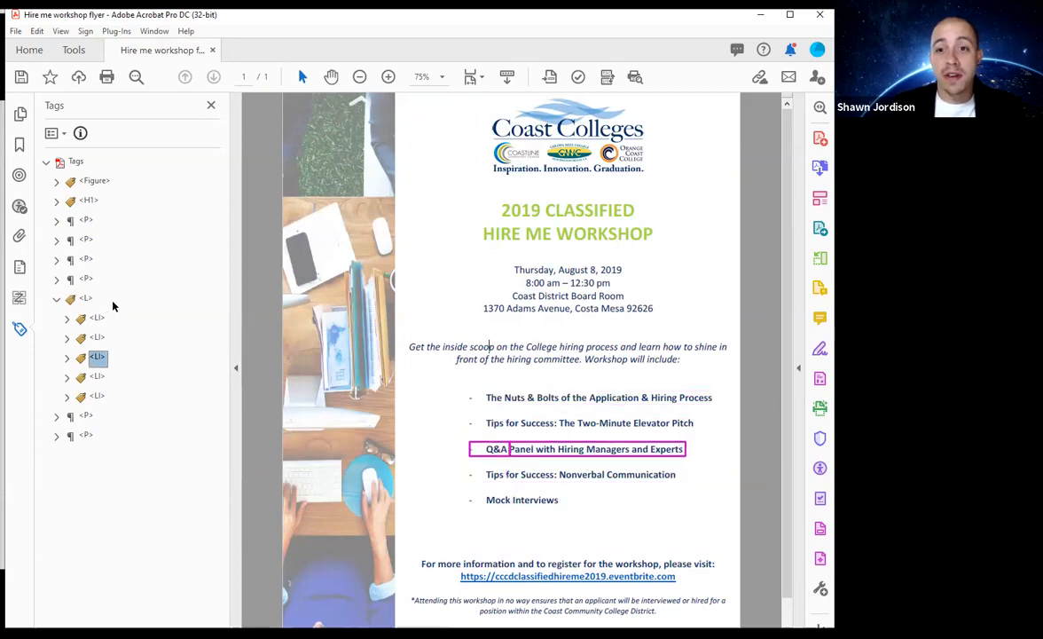
click(112, 305)
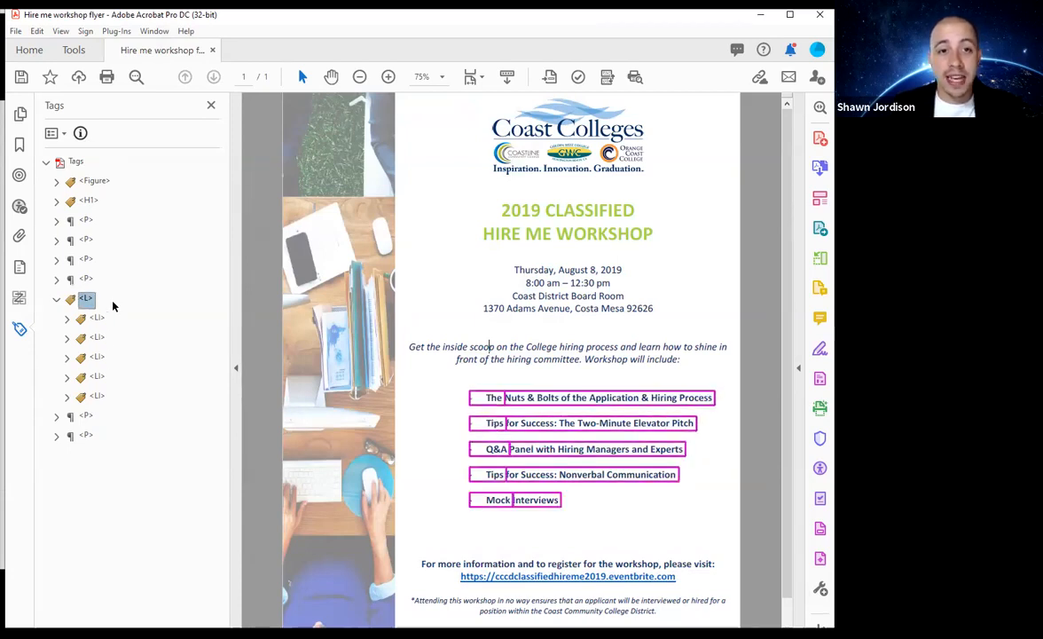
Step: Expand the nested LI tags to examine the LBody tag under each list item
key(Right)
key(Right)
key(Right)
key(Down)
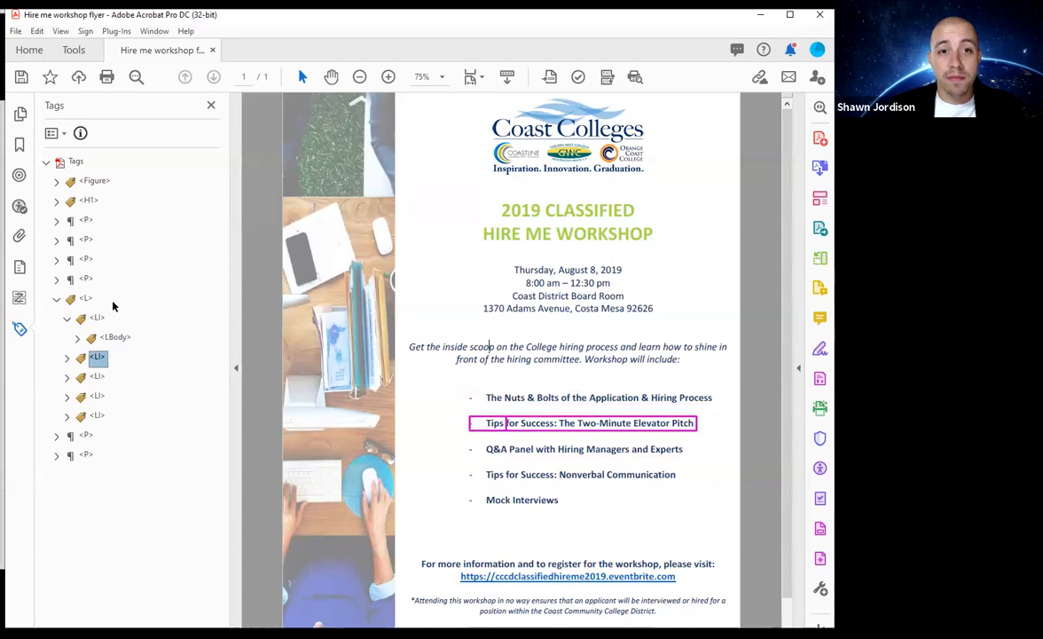
key(Right)
key(Right)
key(Down)
key(Right)
key(Right)
key(Down)
key(Down)
key(Right)
key(Right)
key(Up)
key(Up)
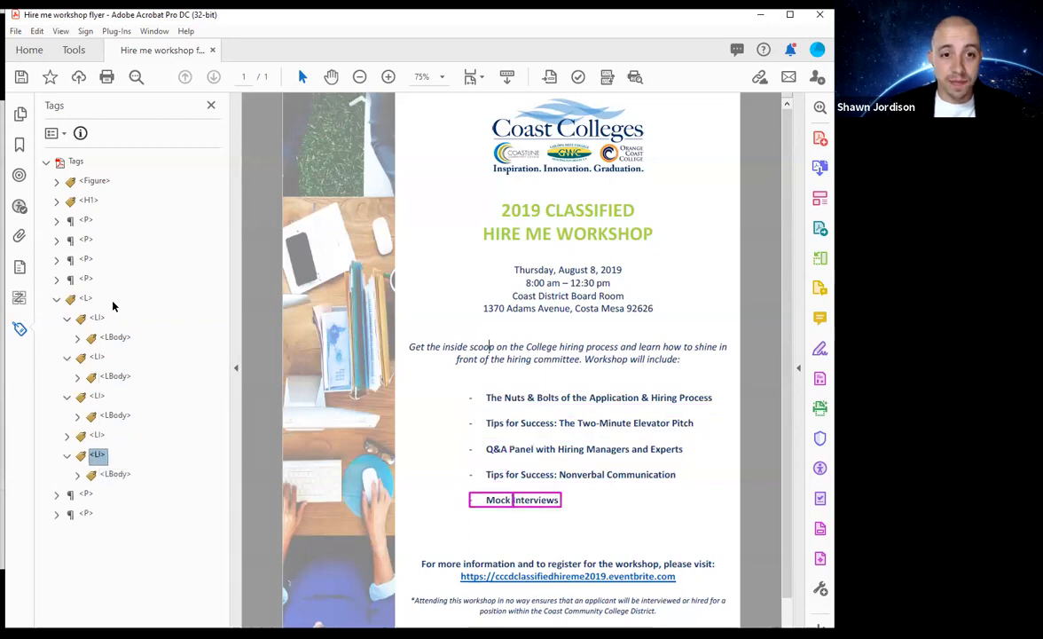
key(Right)
key(Right)
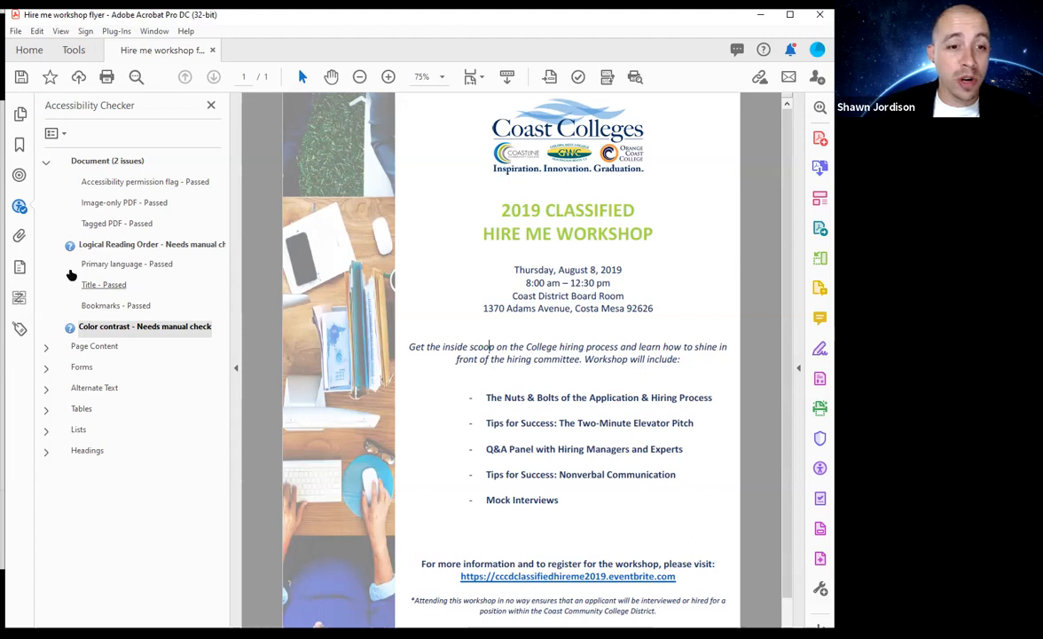
key(alt+Tab)
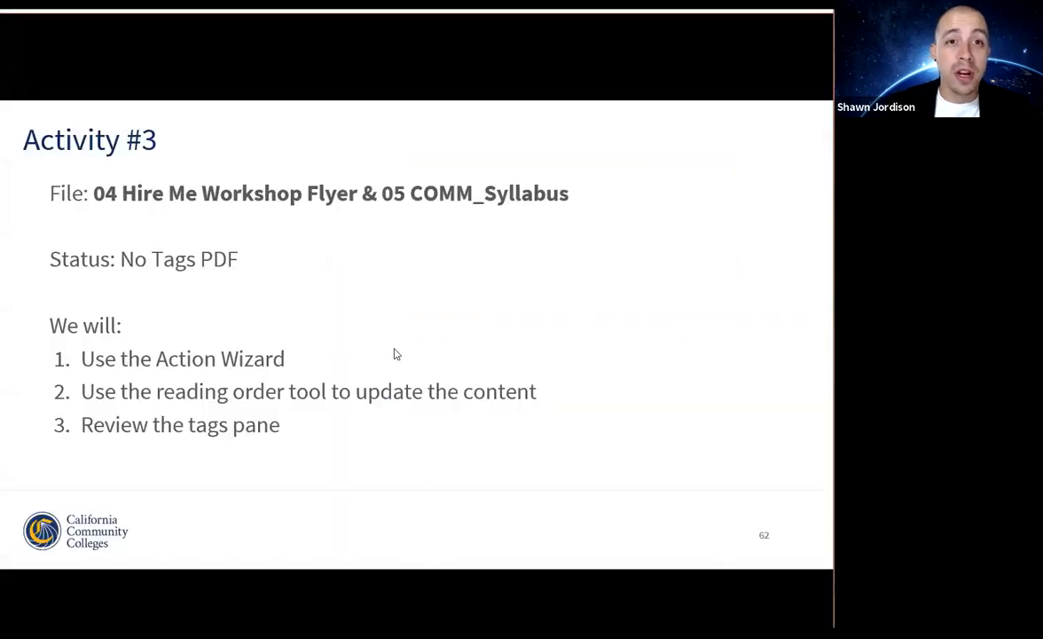
key(Right)
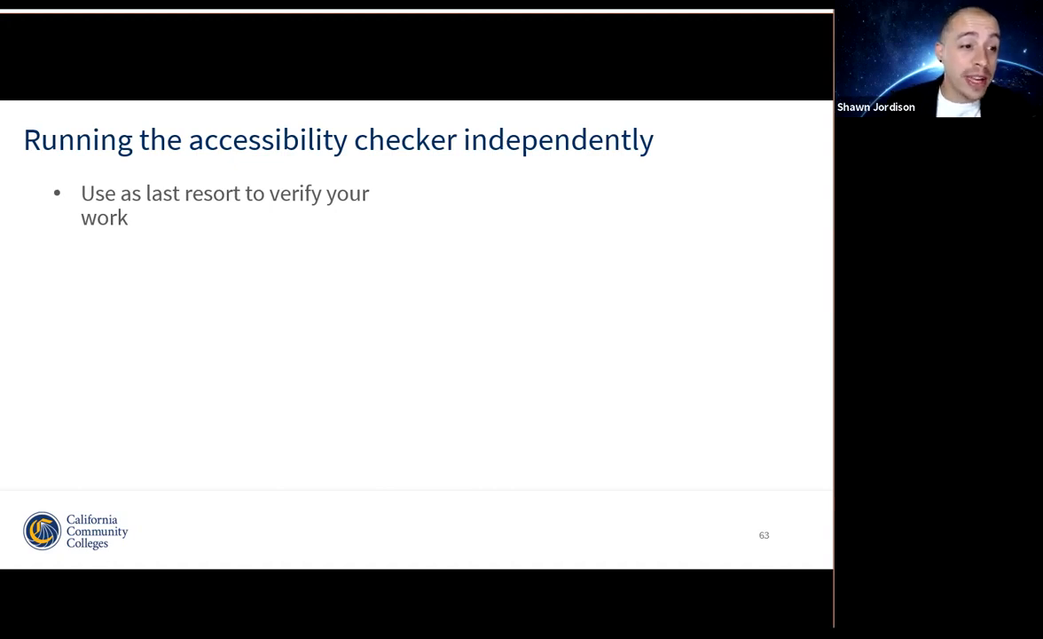
Step: Switch back to Acrobat and run the full accessibility check on the Hire Me Workshop flyer
key(alt+Tab)
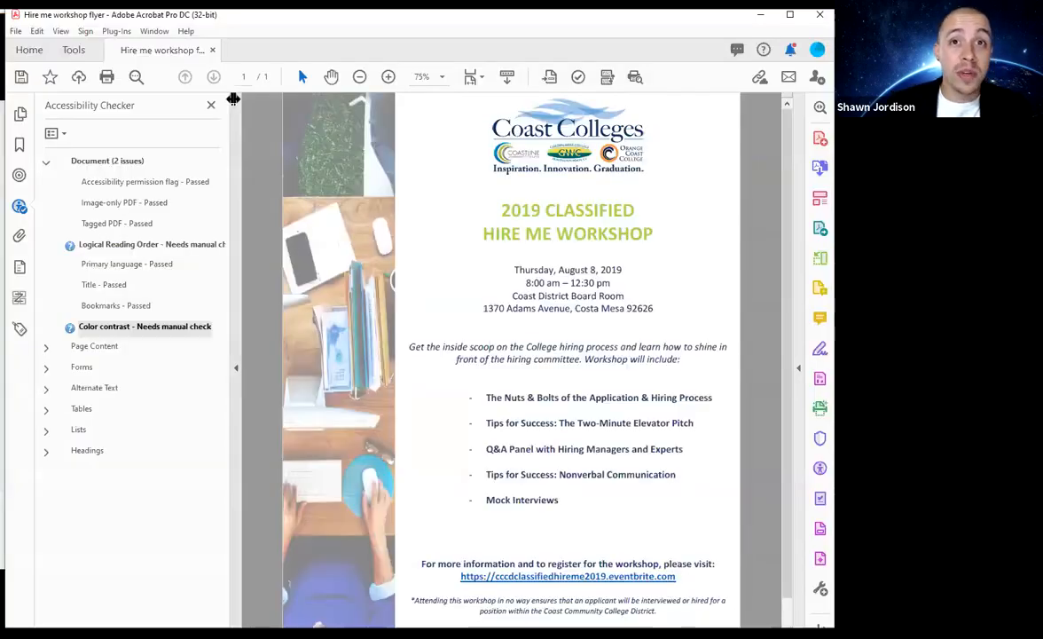
click(577, 76)
click(565, 528)
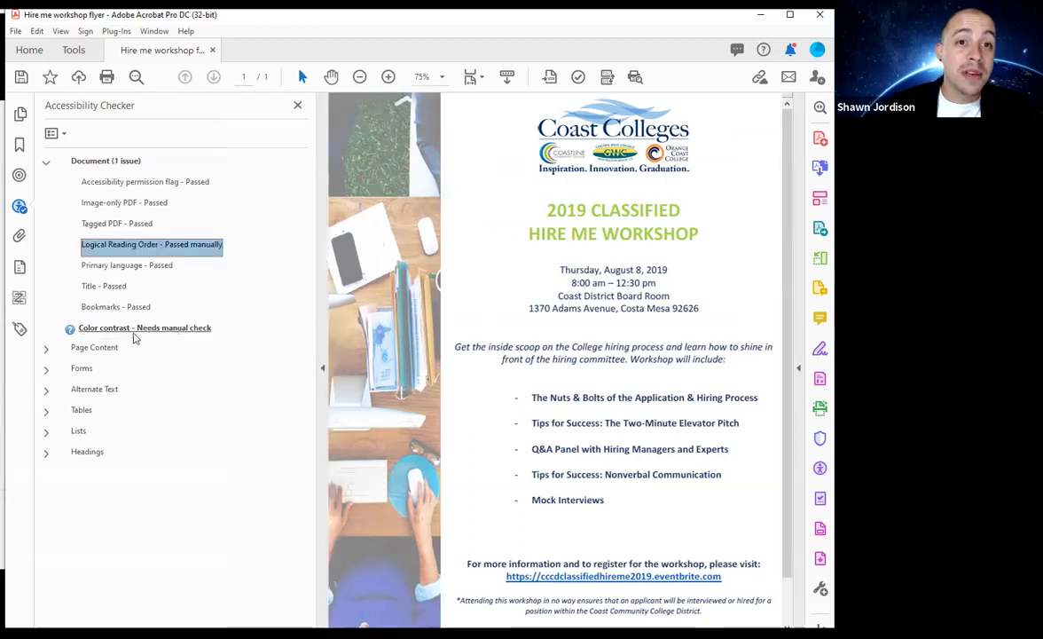
Step: Mark the Color contrast check as passed in the flyer's accessibility results, and leave the Document category expanded
right_click(124, 327)
click(137, 341)
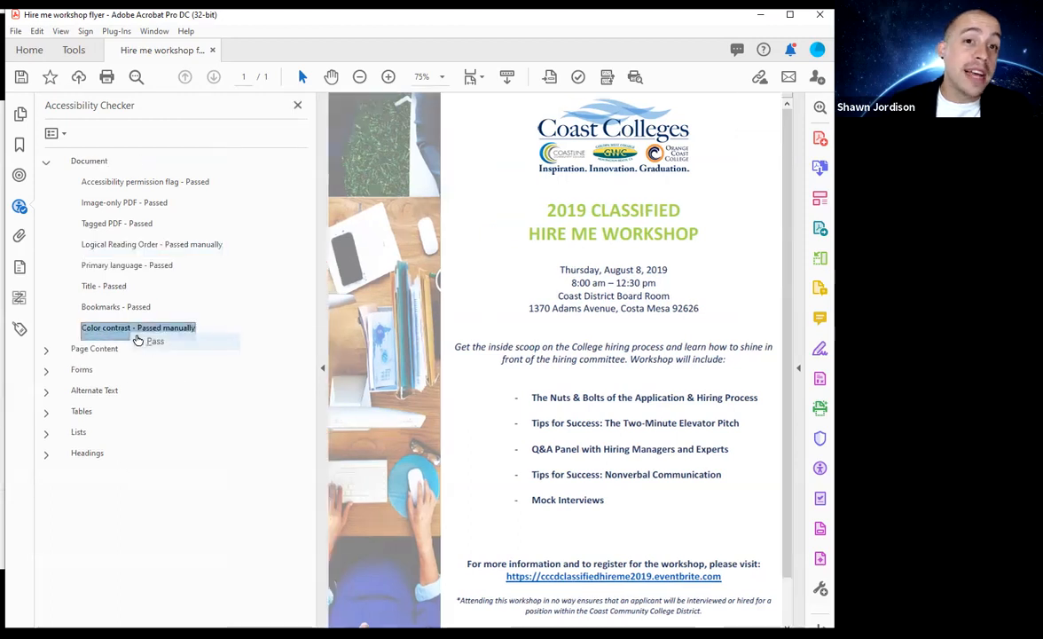
click(46, 165)
click(47, 165)
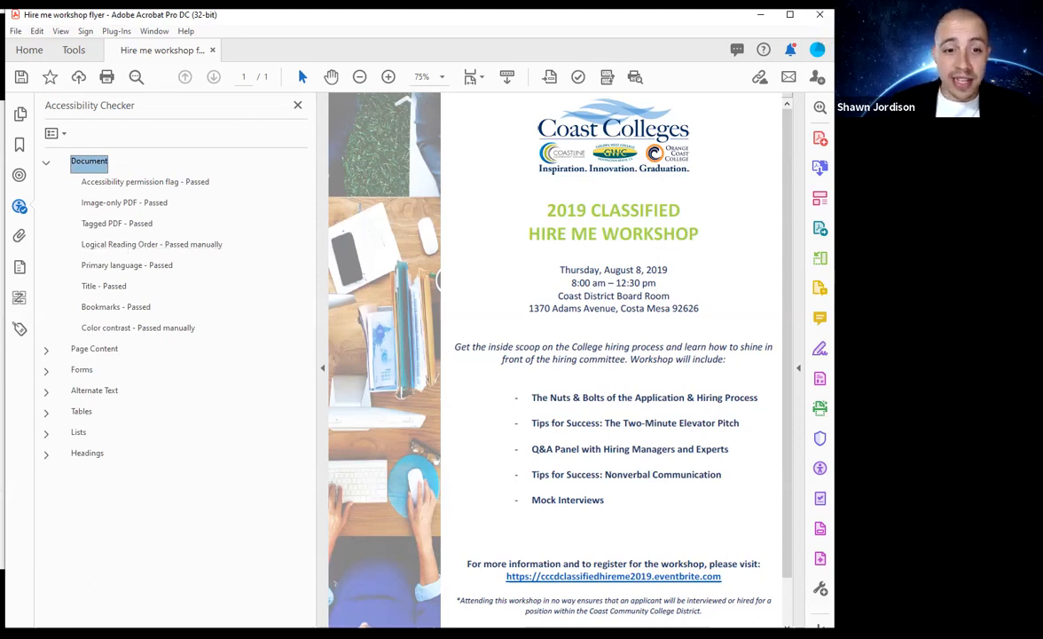
key(alt+Tab)
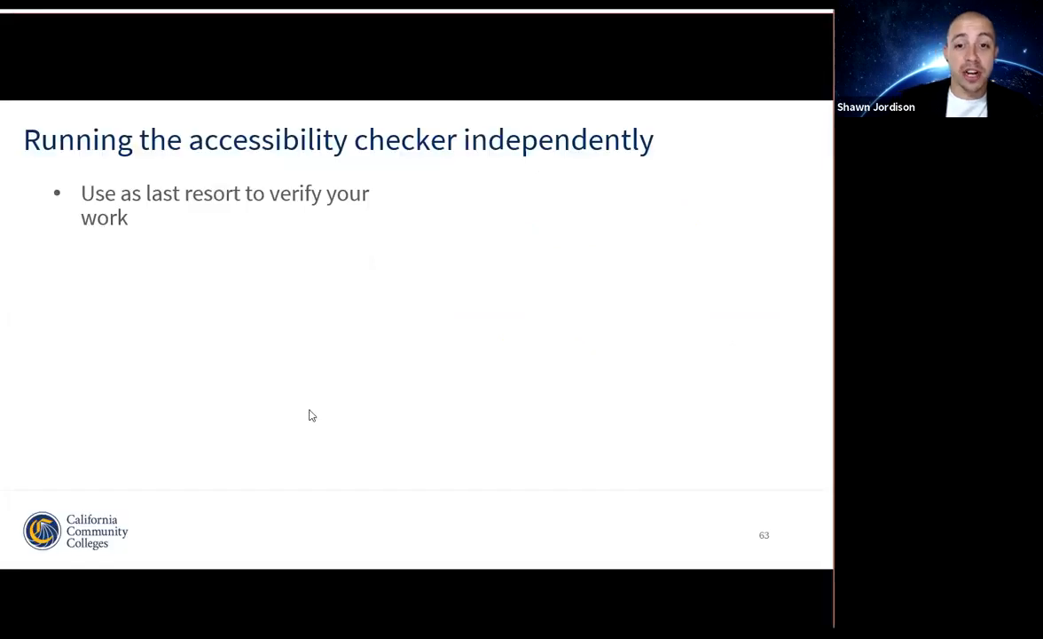
key(Right)
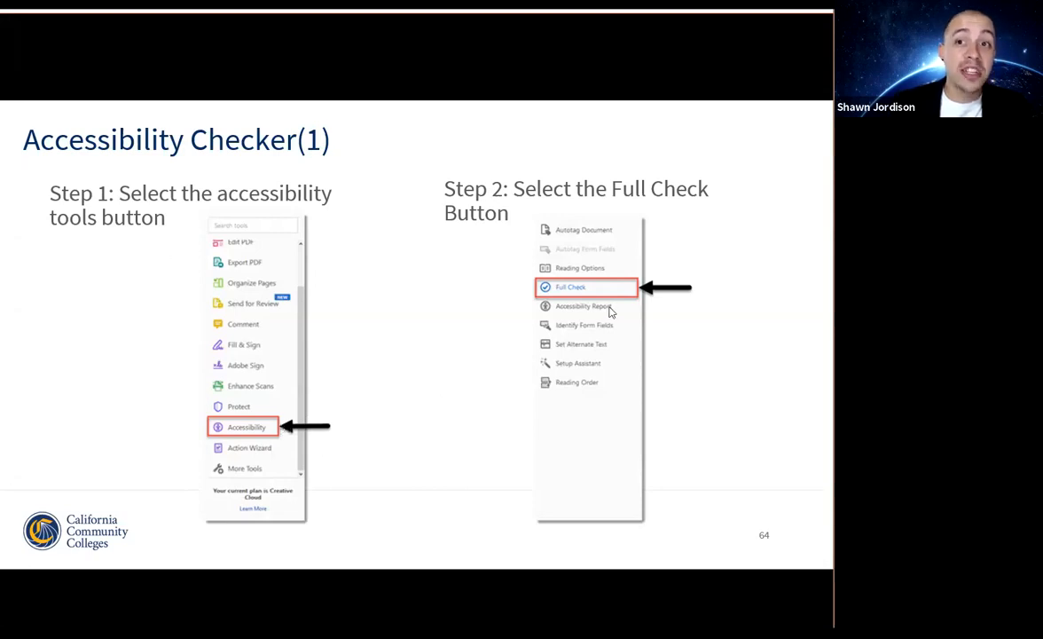
key(Right)
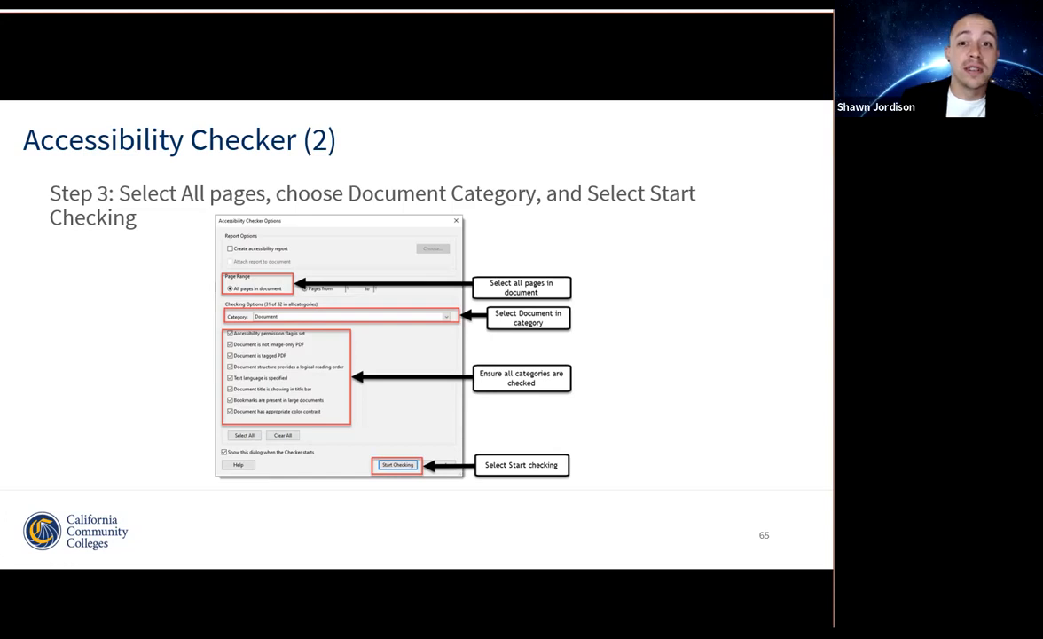
key(Right)
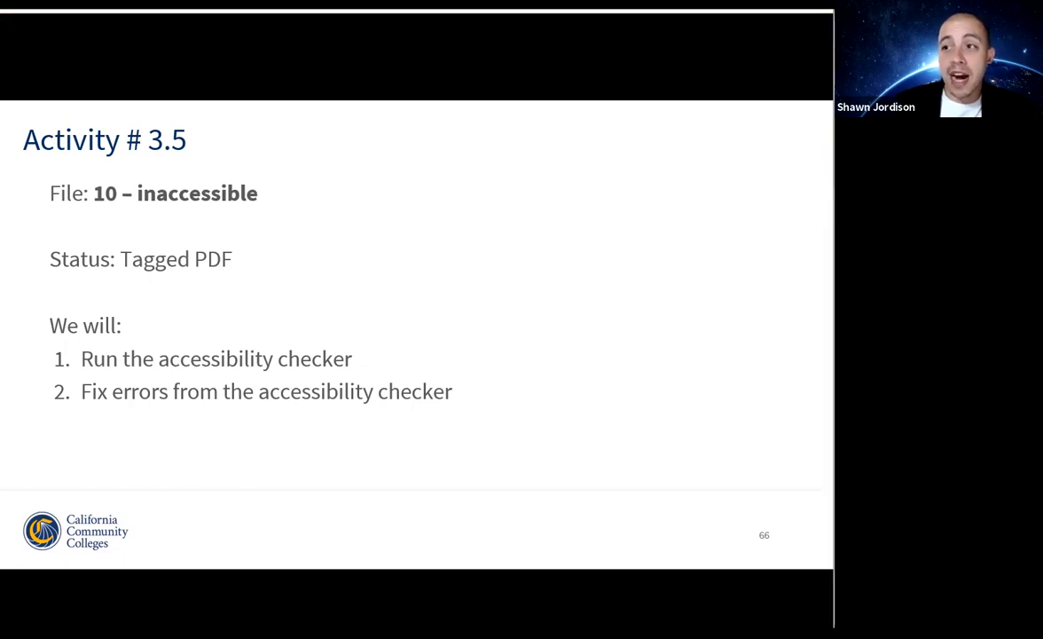
Step: Switch to Acrobat, check the COMM syllabus for tags and skim its headings and lists, and minimize the window
key(alt+Tab)
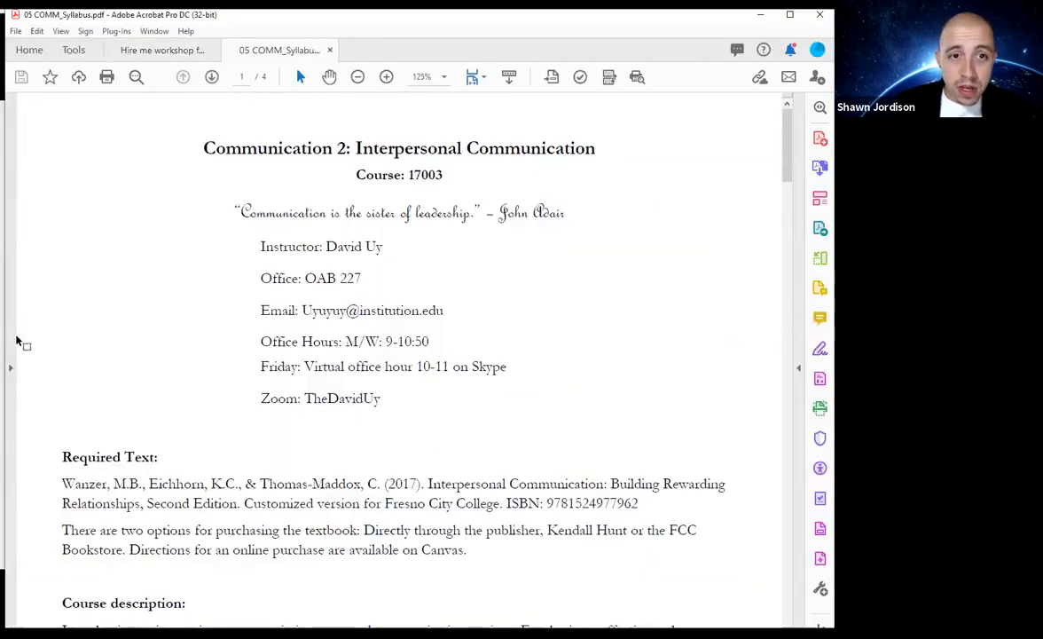
click(9, 366)
click(19, 299)
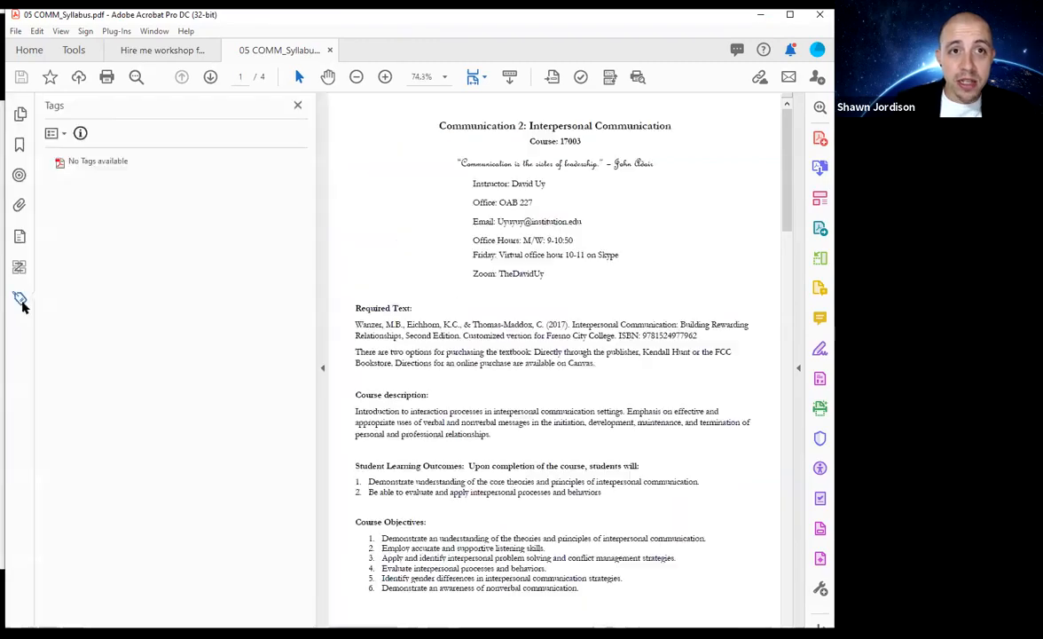
scroll(412, 460, down, 10)
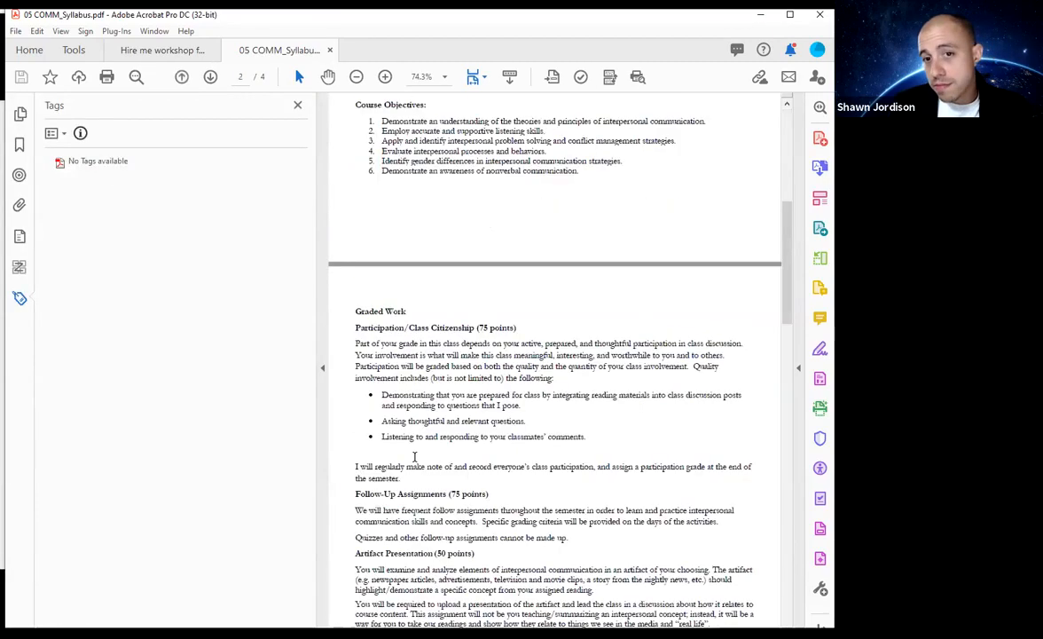
scroll(415, 453, up, 10)
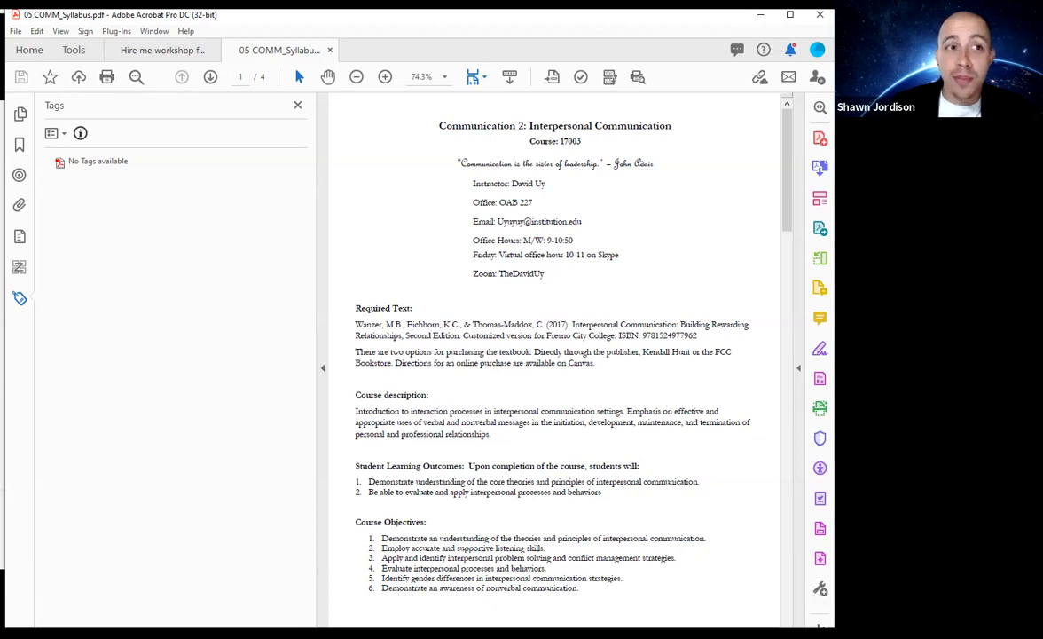
click(760, 15)
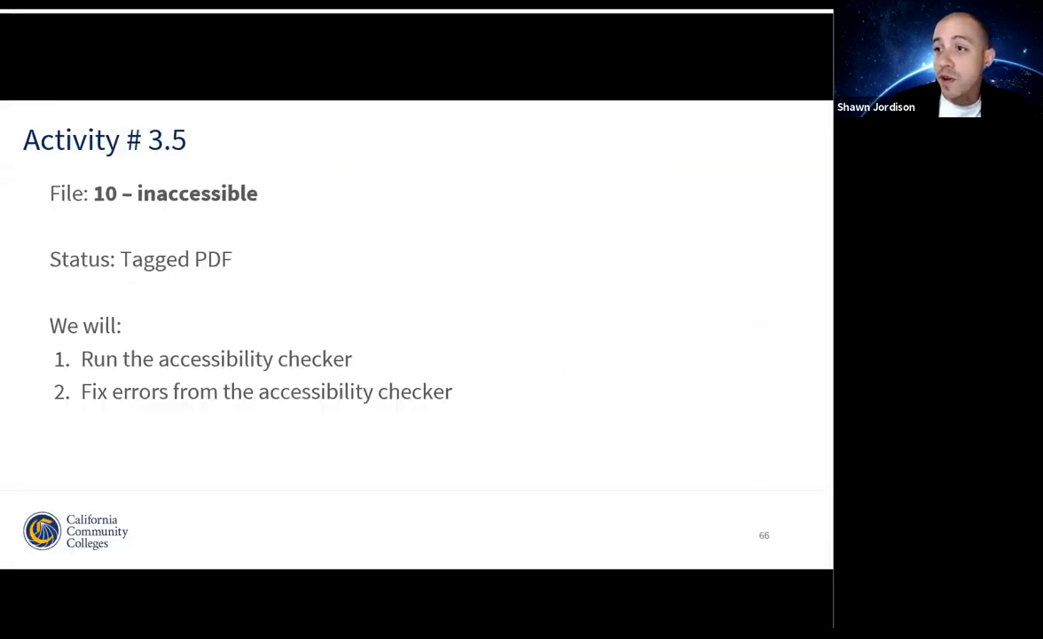
Step: Switch back to Acrobat with 10 - inaccessible.pdf open and run the full accessibility check on it
key(alt+Tab)
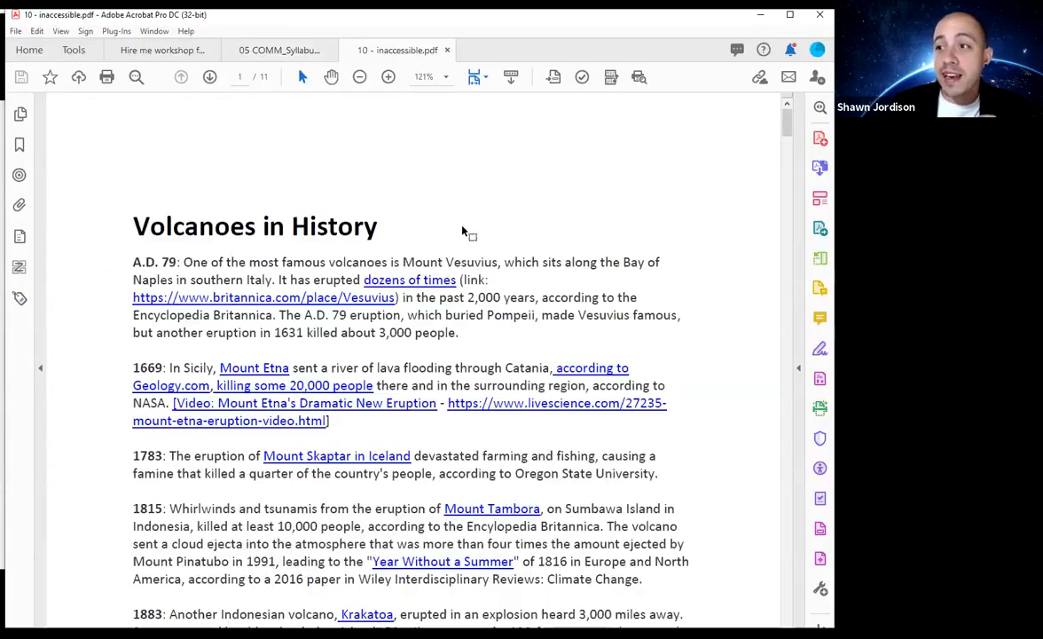
click(819, 468)
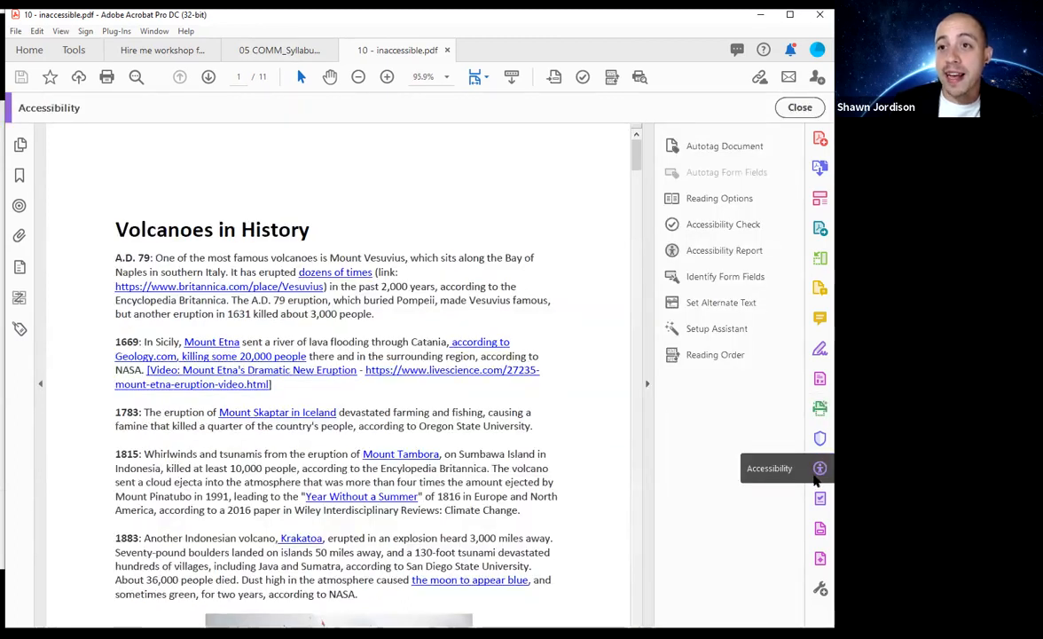
click(723, 225)
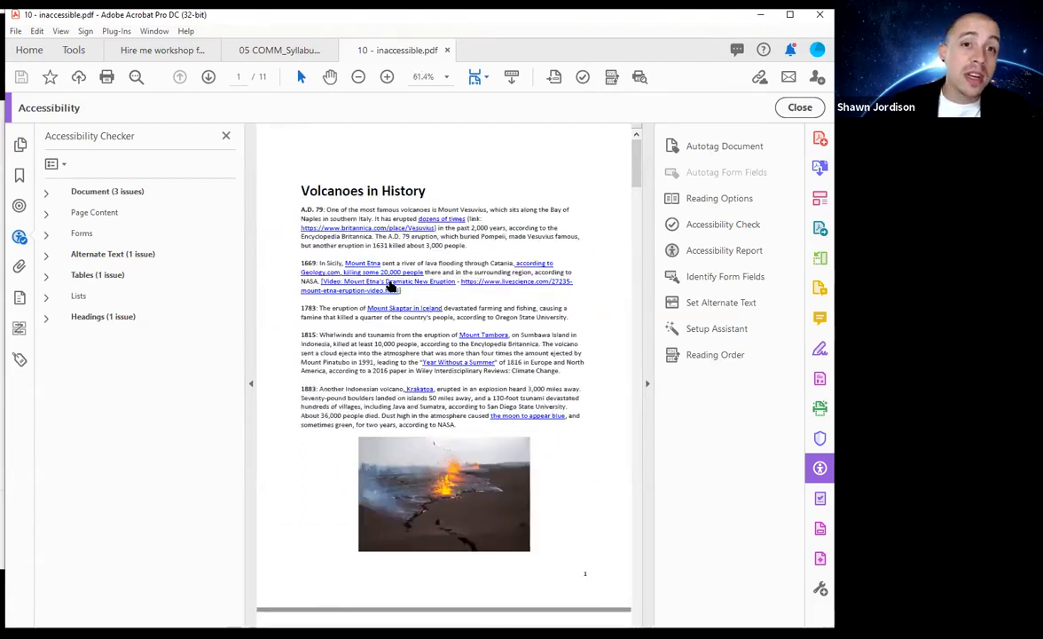
Step: Expand the Document, Alternate Text and Tables categories in the accessibility results to review the reported issues
click(47, 191)
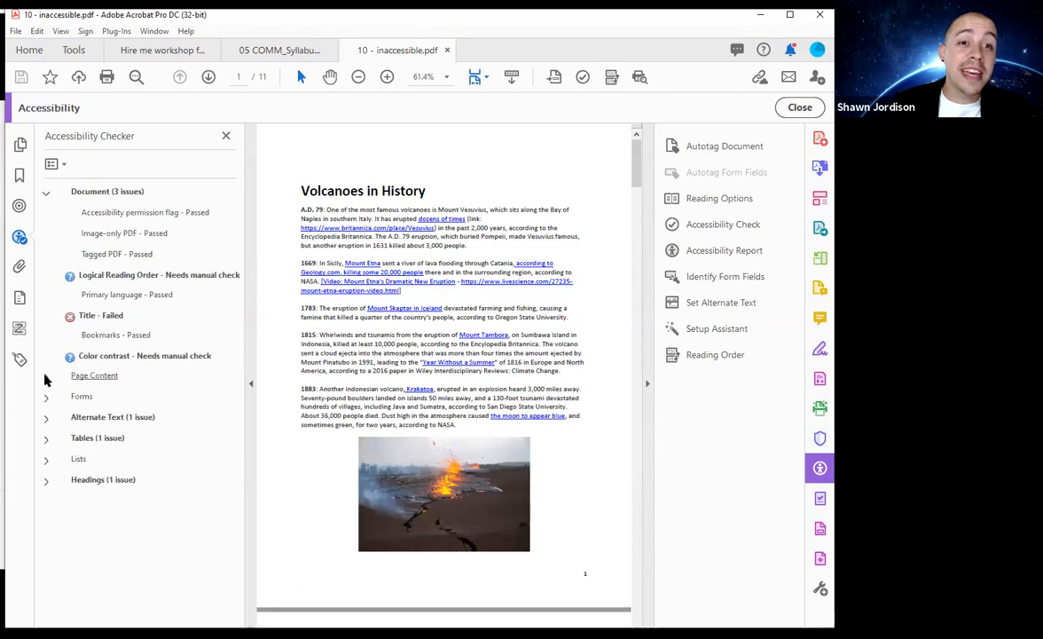
click(46, 418)
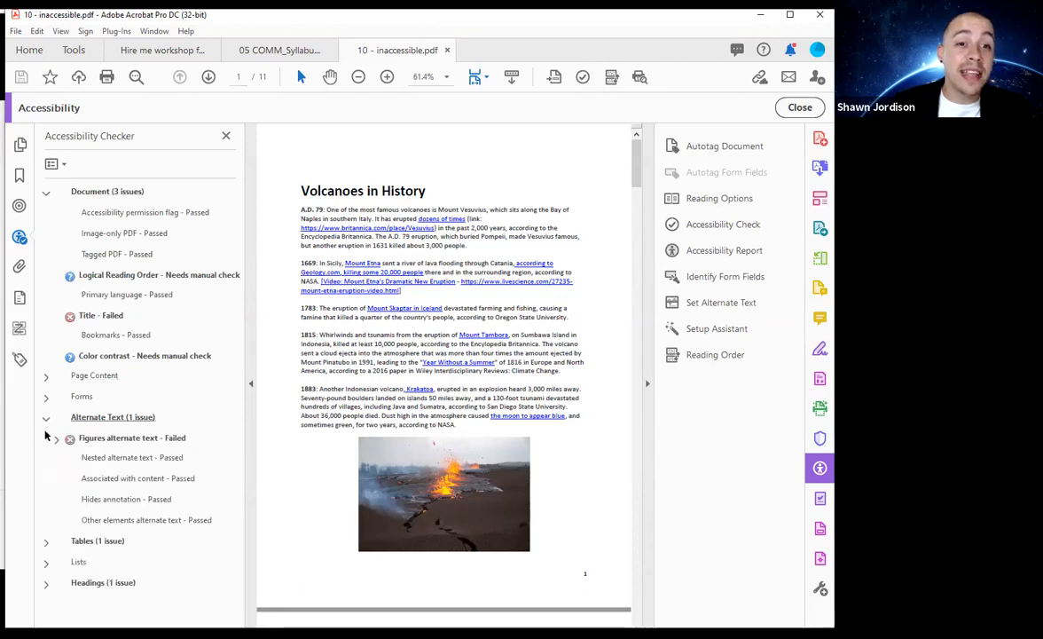
click(46, 540)
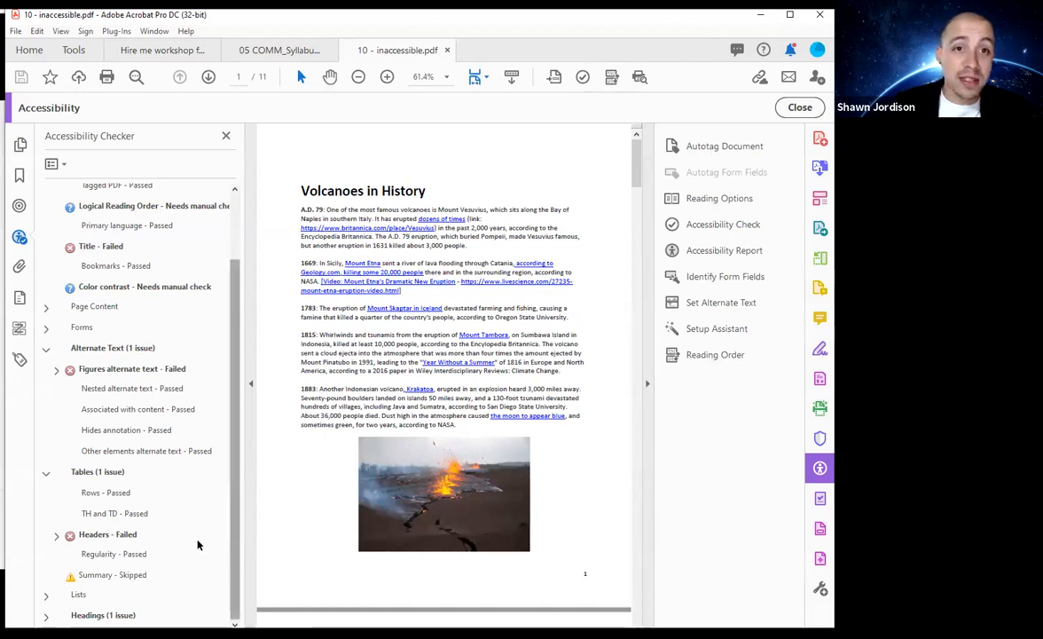
scroll(111, 313, up, 2)
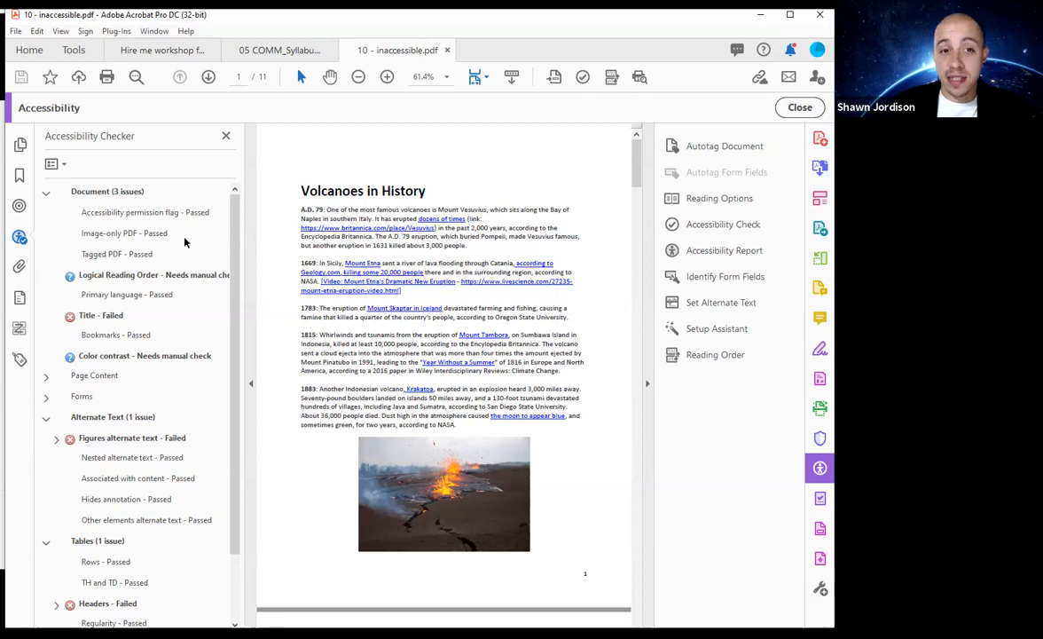
Step: Examine the volcano document's tag tree, highlight one of the paragraph tags on the page, and return to the accessibility results
click(19, 358)
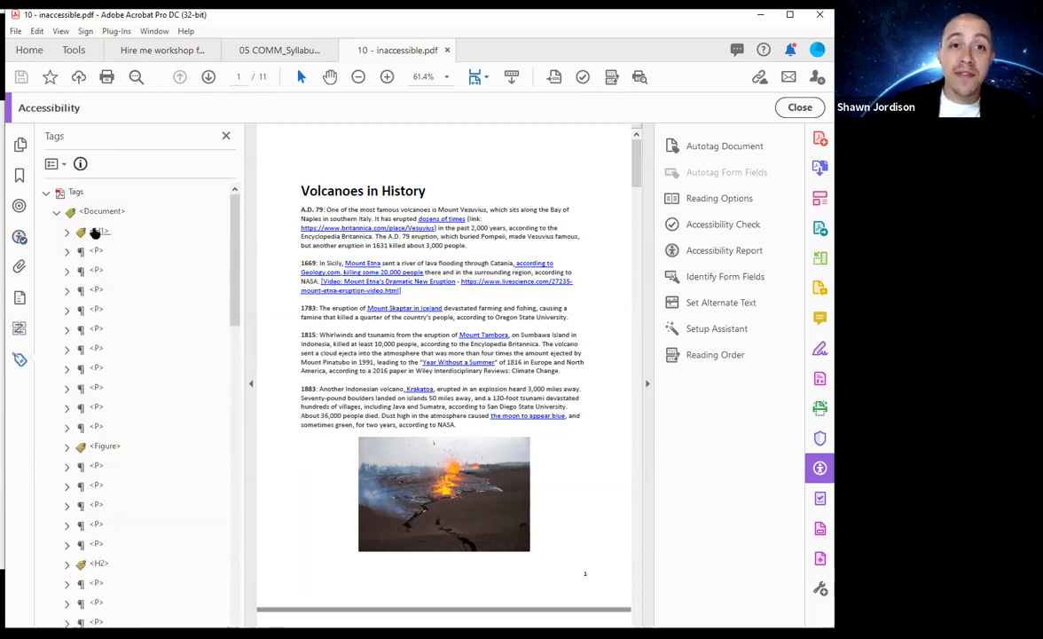
click(96, 309)
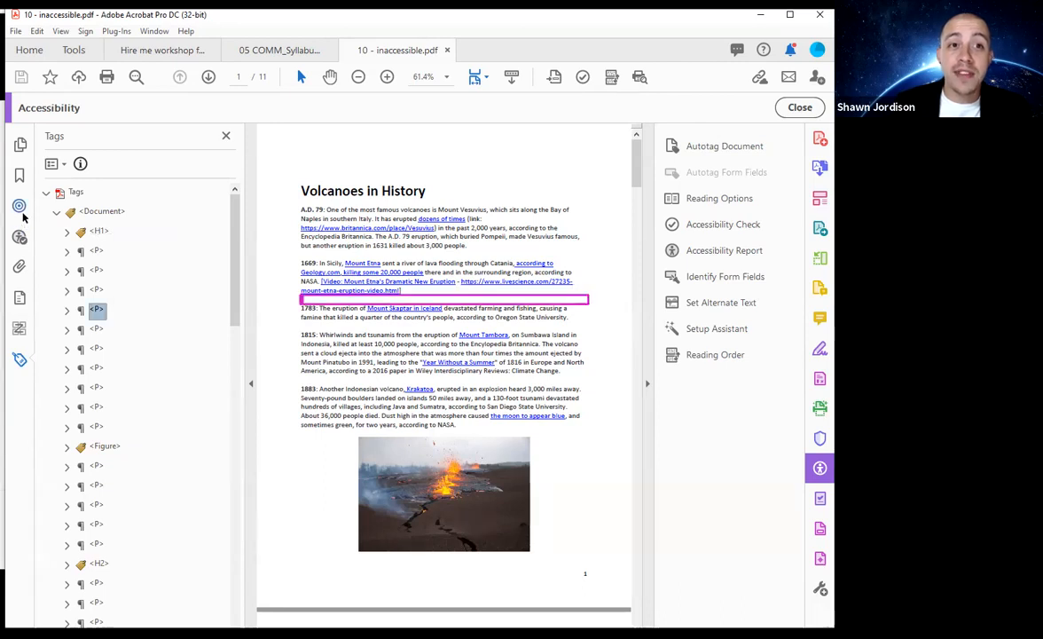
click(20, 234)
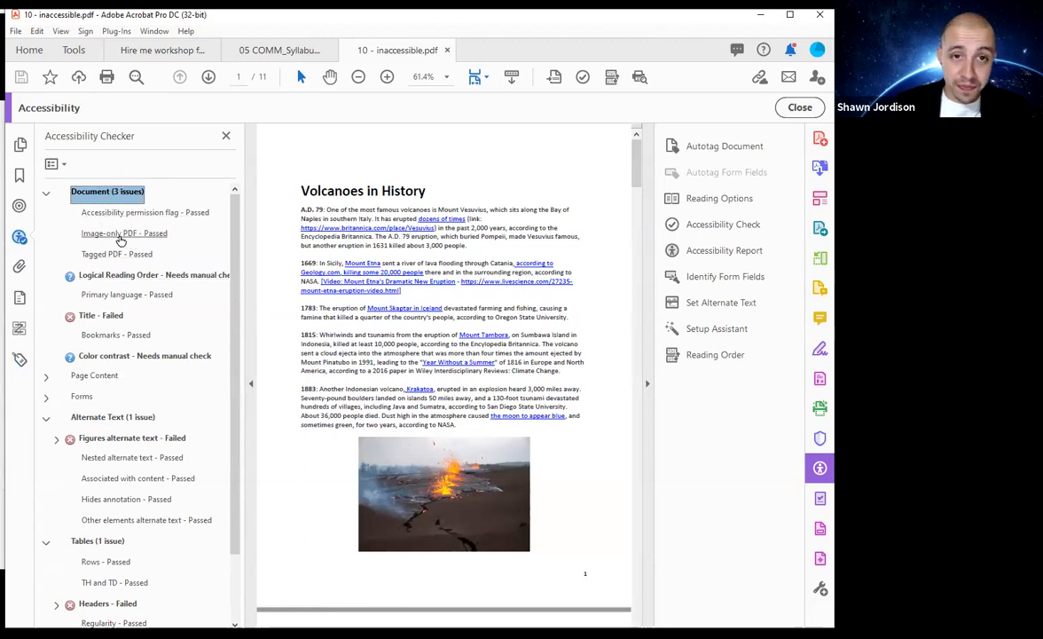
Step: Fix the failed Title check by setting the document title to "Inaccessible doc"
right_click(92, 319)
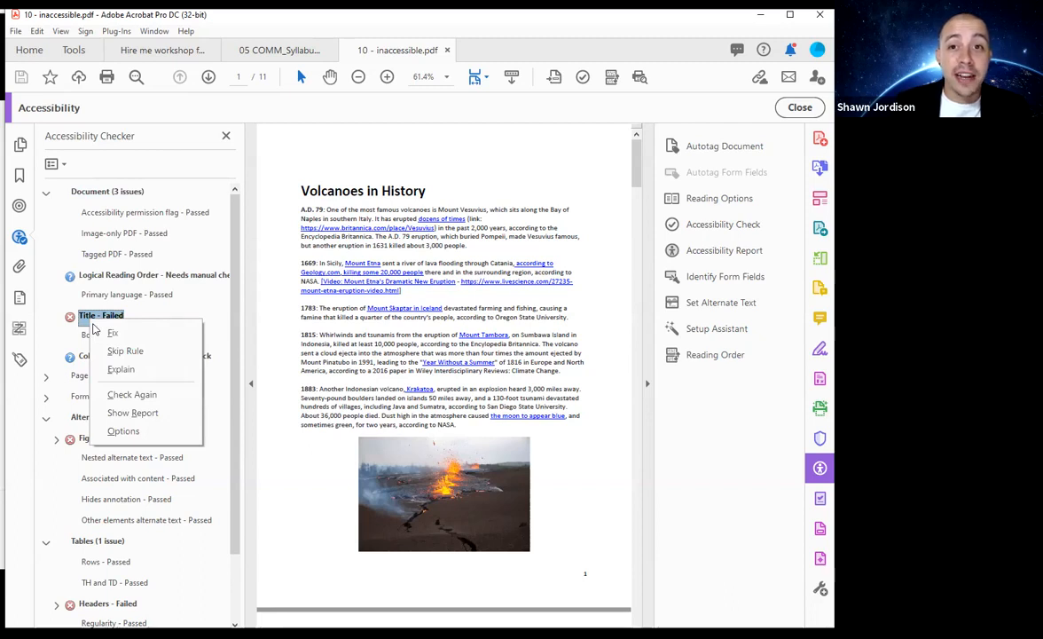
click(112, 332)
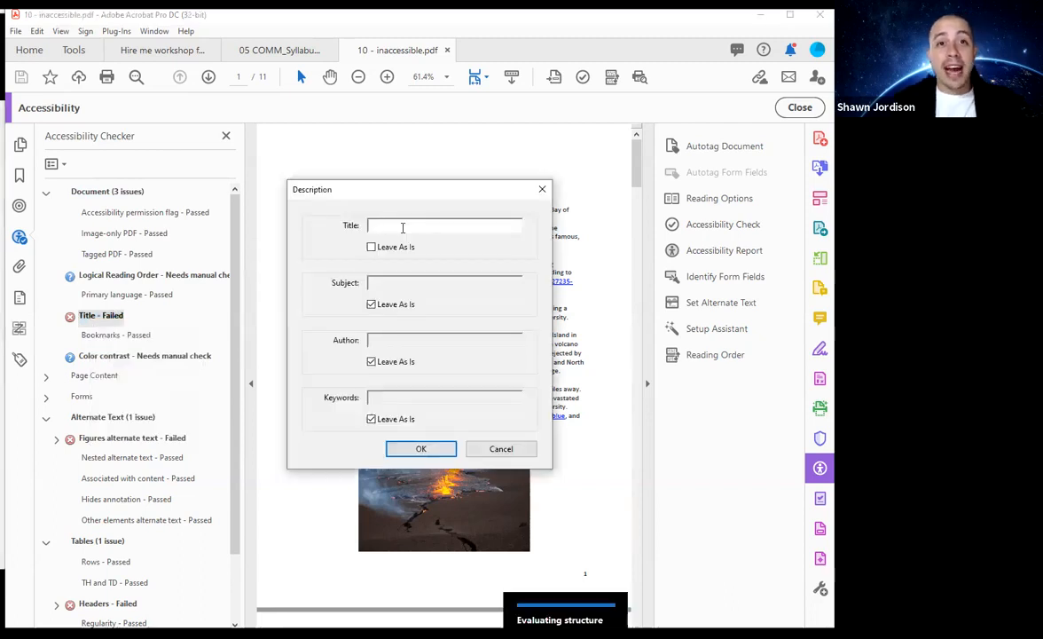
text(Inac)
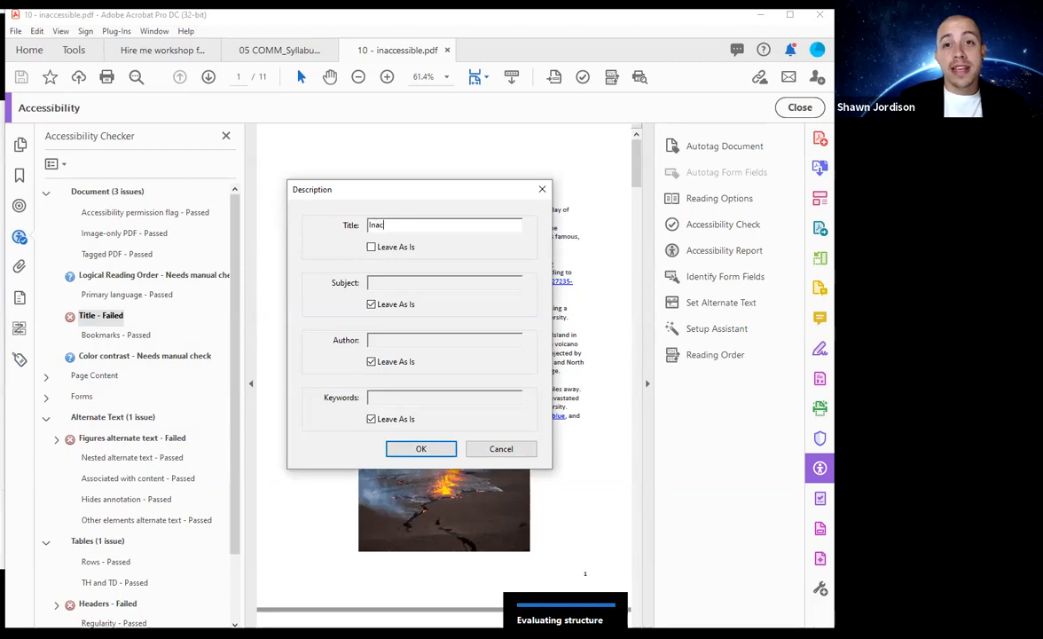
text(cessible doc)
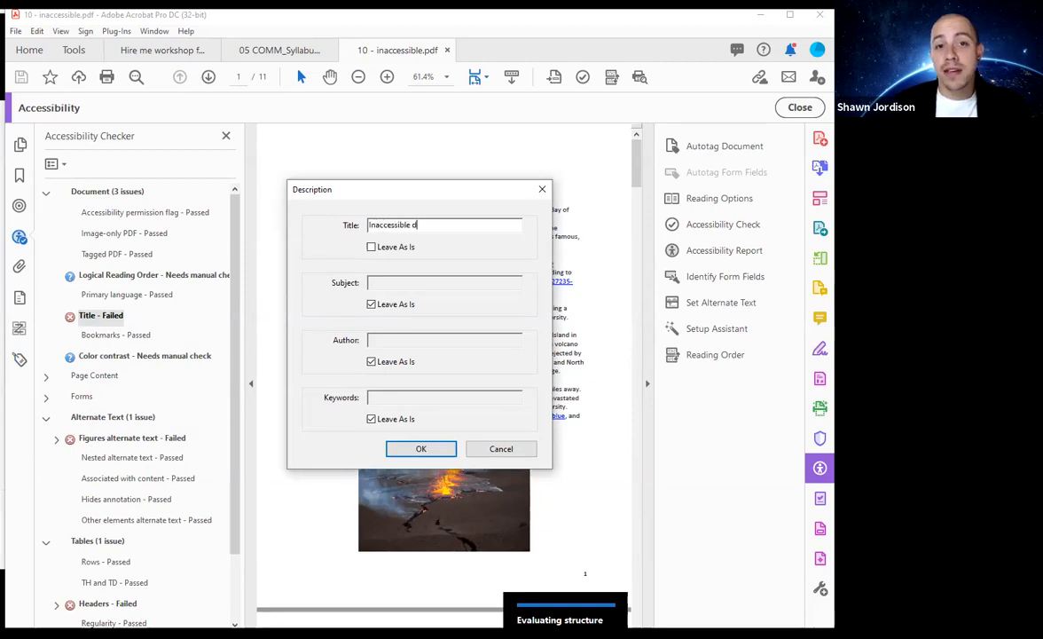
click(455, 447)
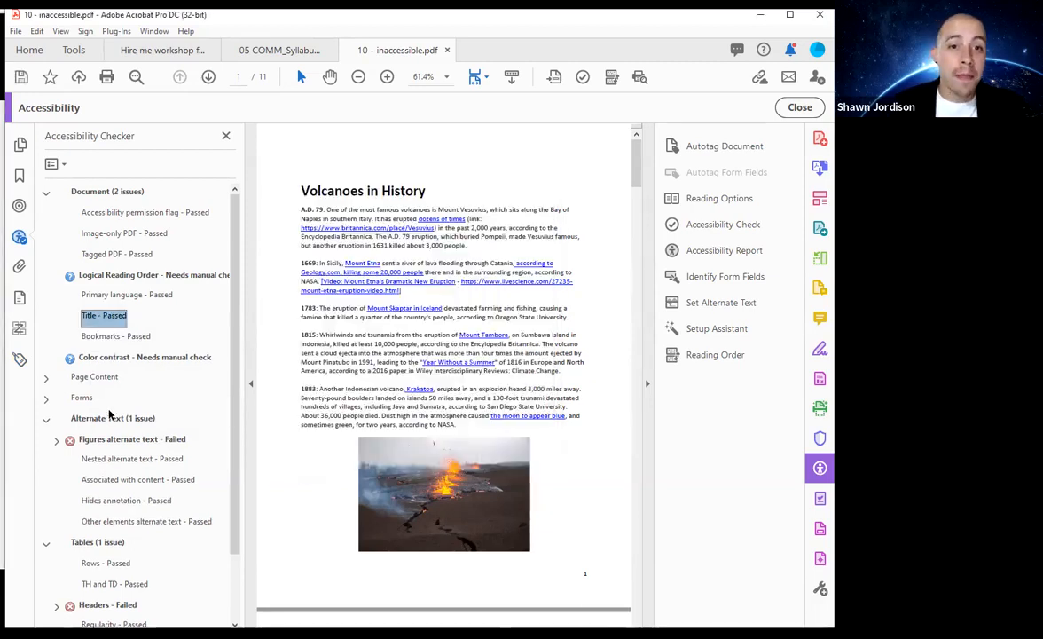
Step: Expand the failed figures alternate text check, set the alternate text of Figure 1 to "Volcano", and close the dialog at the second image
click(56, 438)
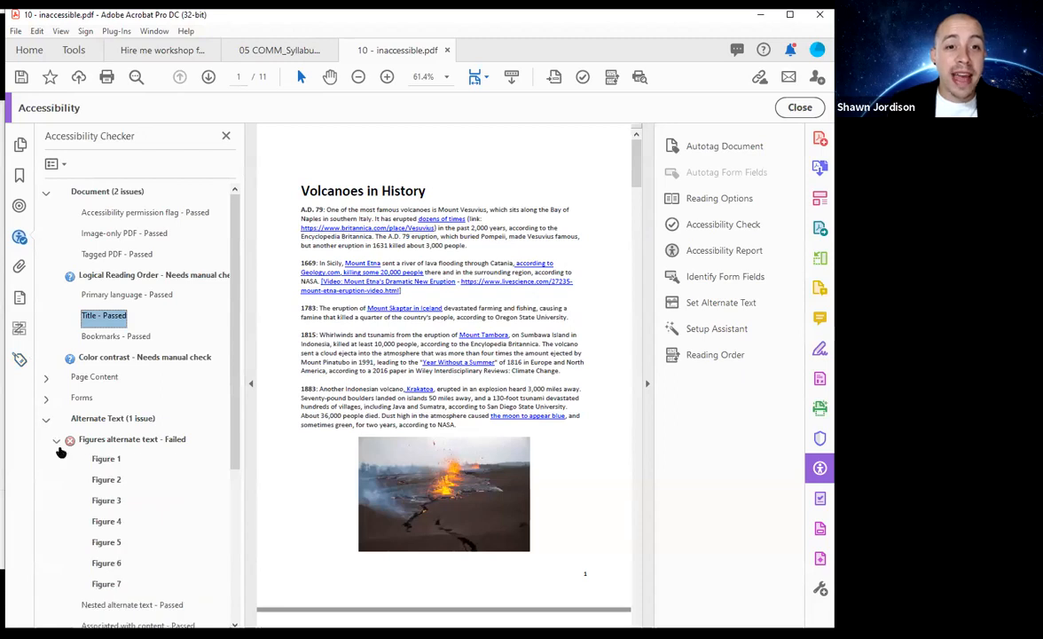
scroll(111, 421, down, 3)
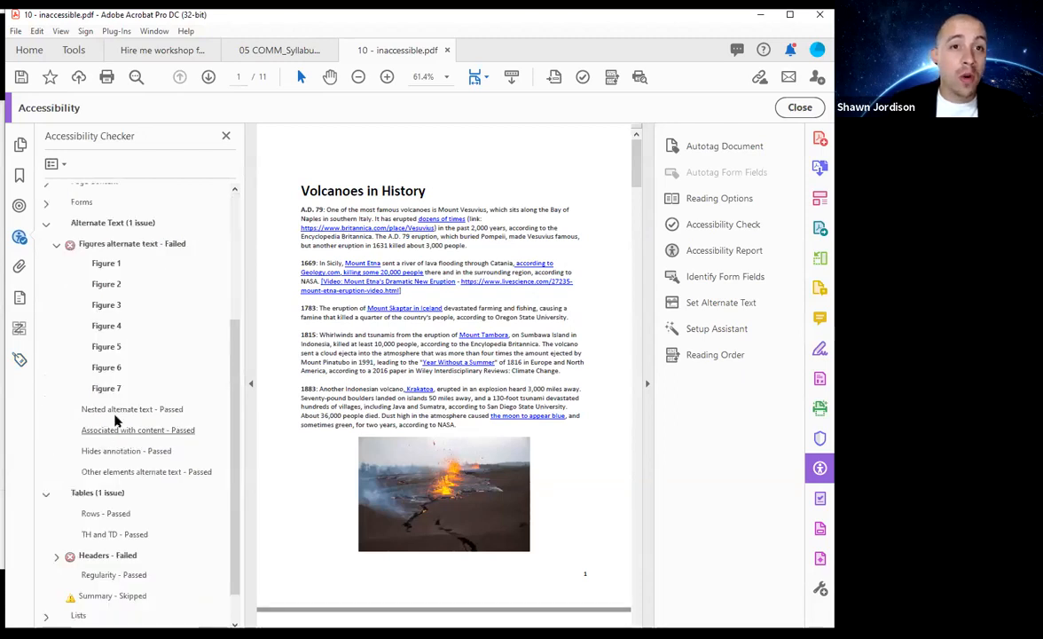
right_click(132, 260)
click(135, 282)
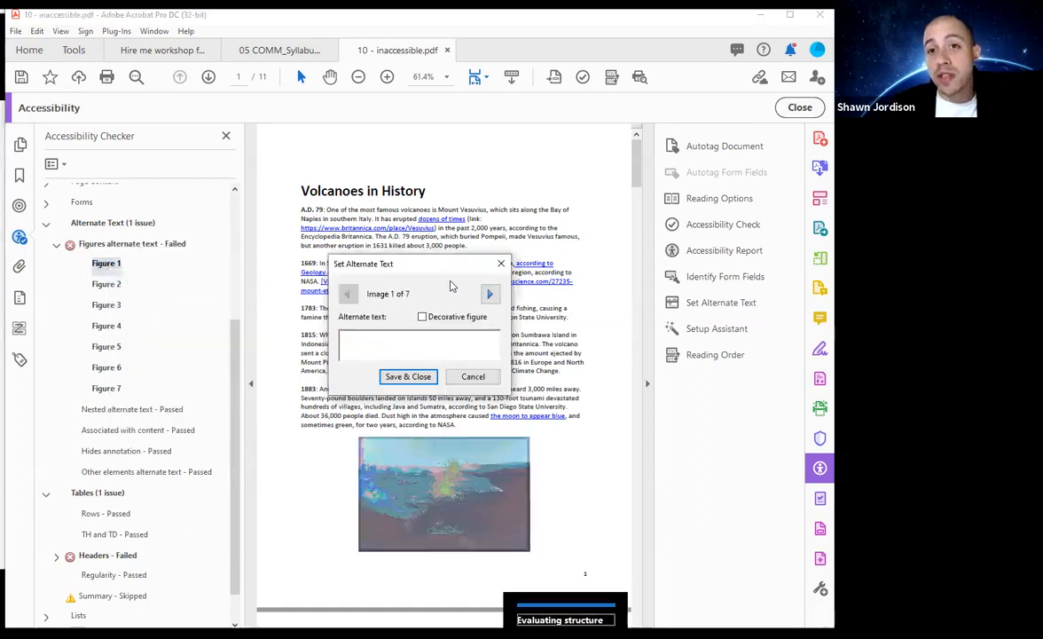
drag(450, 263, 536, 162)
text(Volcano)
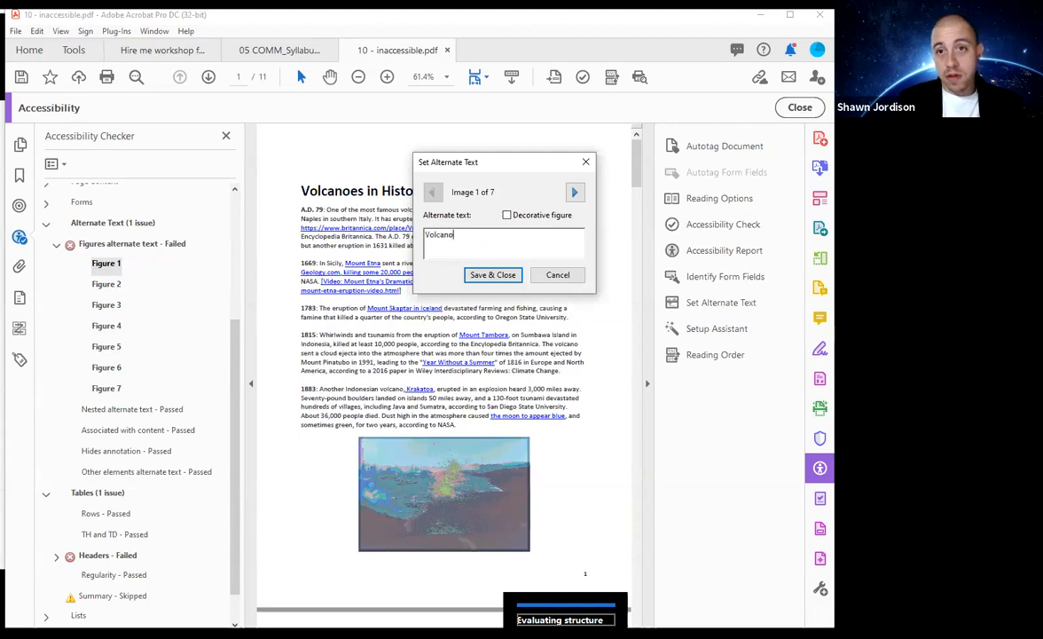
click(575, 192)
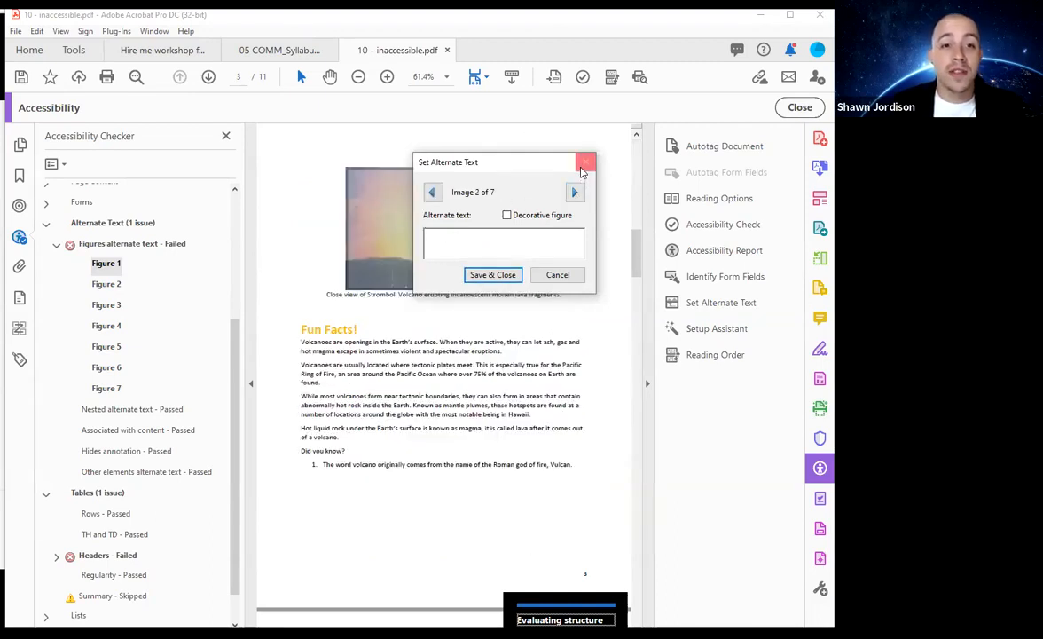
click(583, 167)
Step: Examine the tables listed under the failed Headers check by highlighting its elements in the document
click(96, 479)
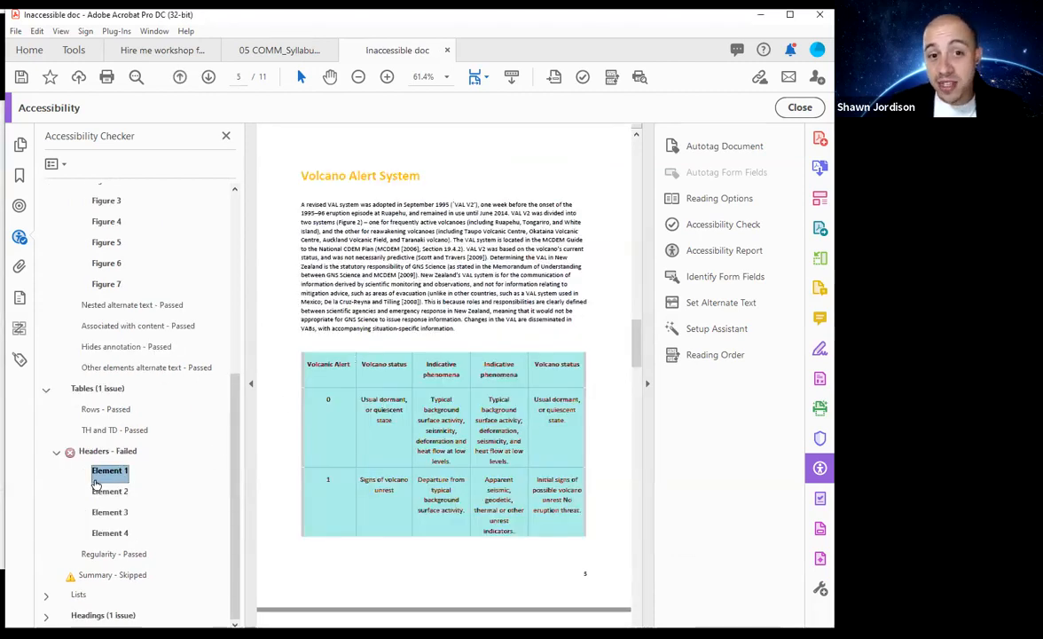
click(112, 514)
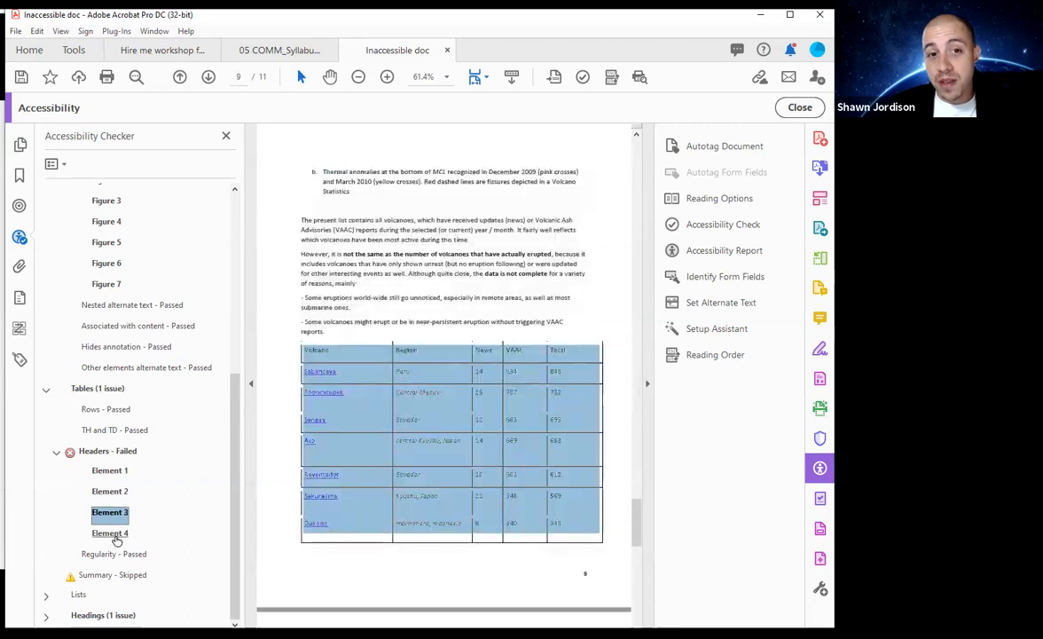
click(110, 533)
click(110, 471)
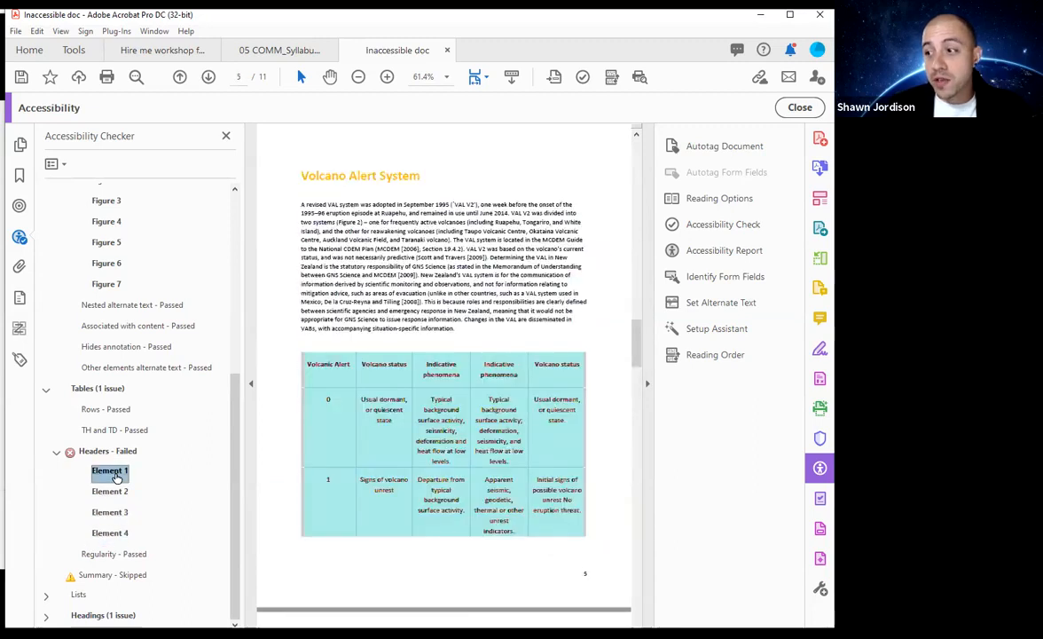
click(111, 491)
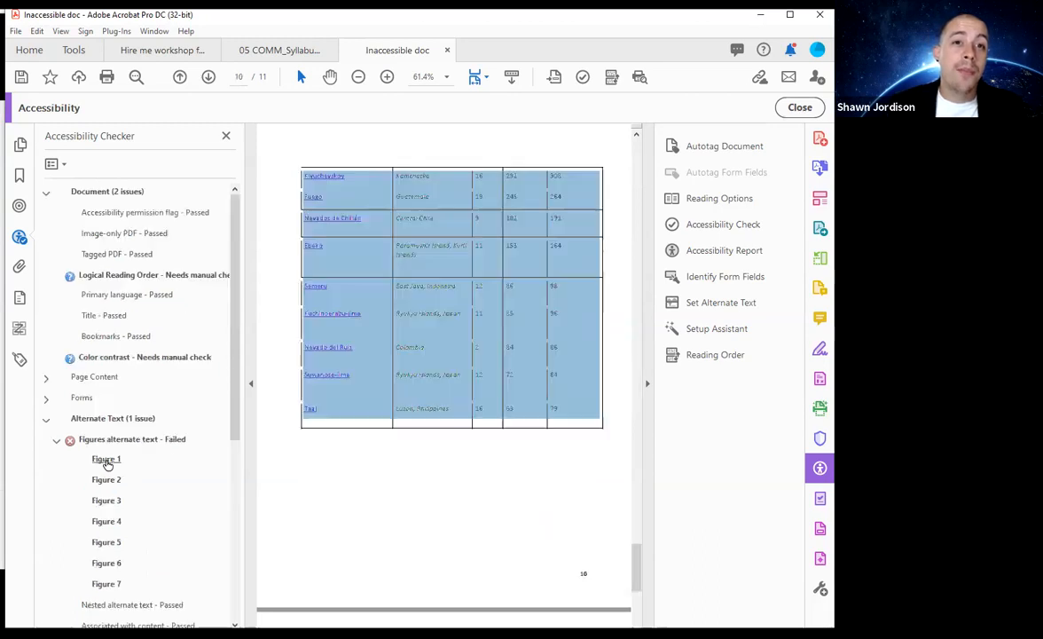
scroll(106, 463, down, 5)
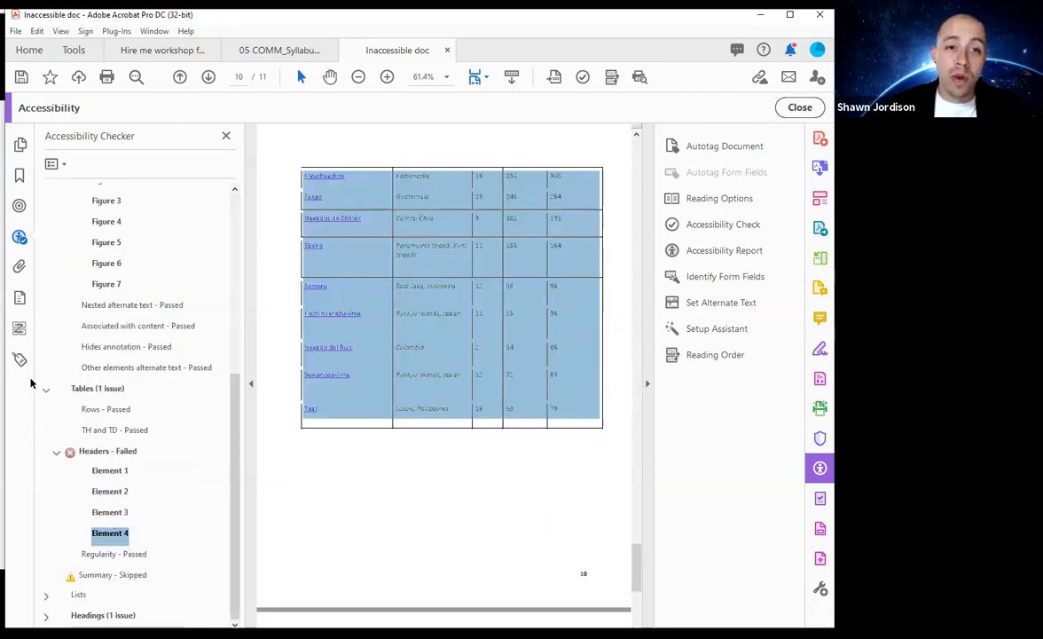
Step: Highlight the Volcano Alert System table from the tag tree and expand the second Table tag down to its TR rows
click(21, 356)
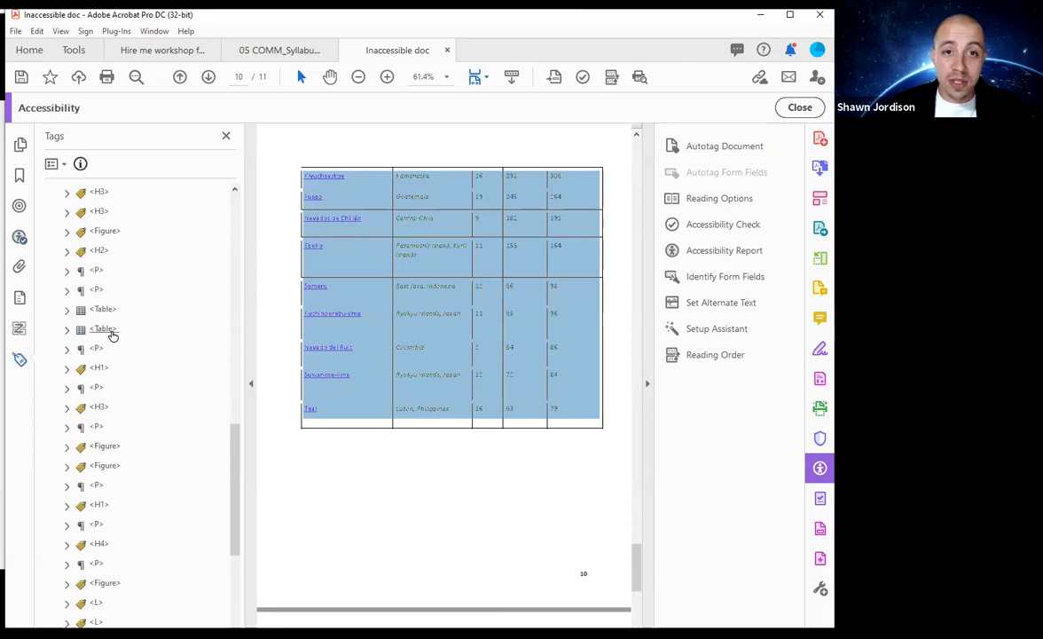
click(104, 310)
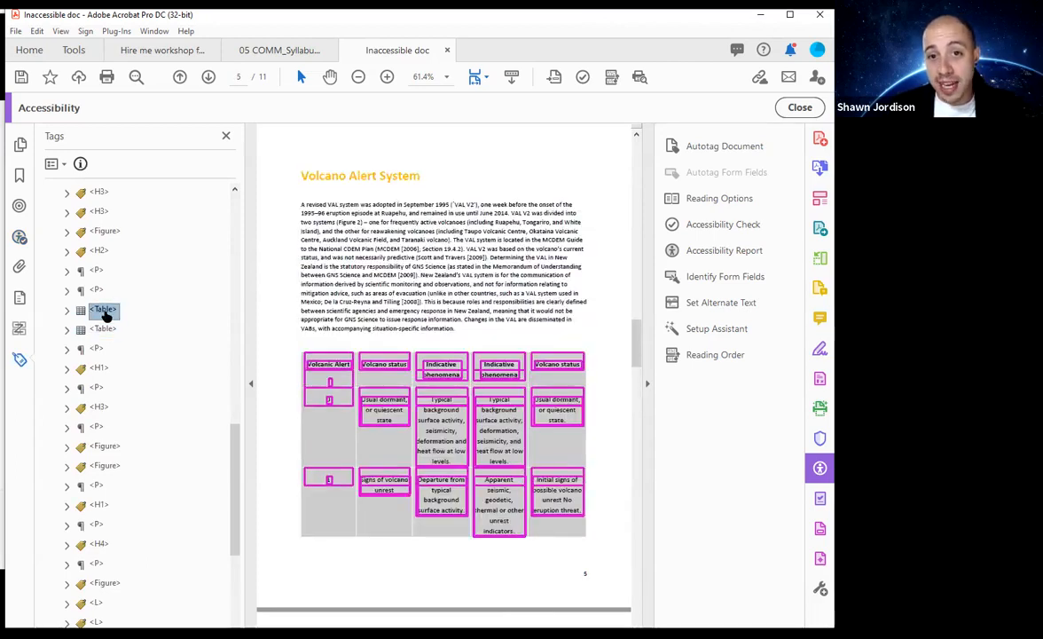
key(Down)
key(Up)
key(Down)
key(Right)
key(Down)
key(Right)
key(Down)
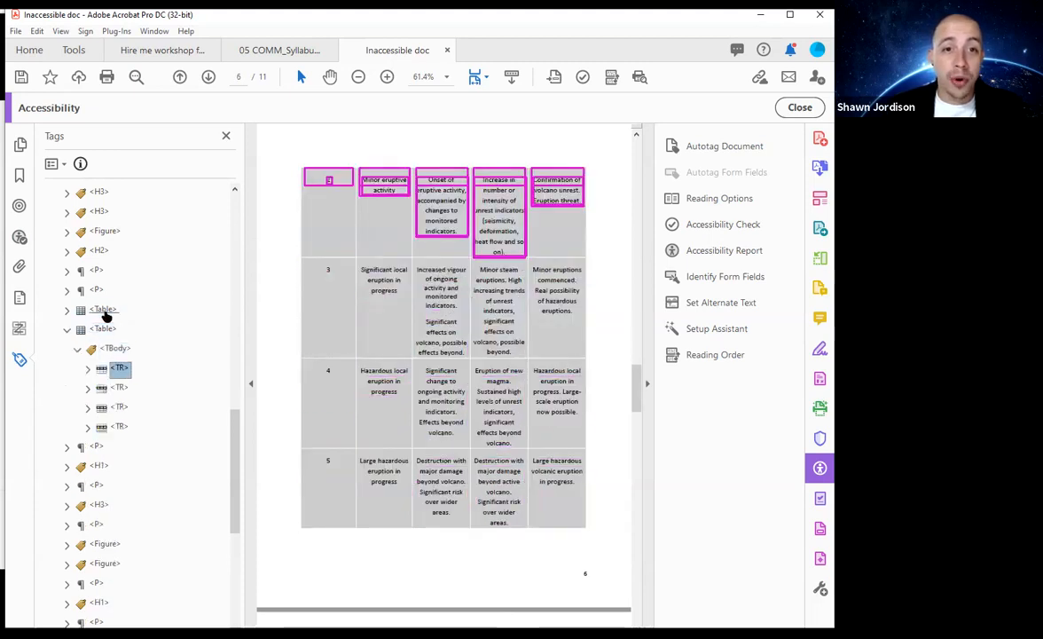
Step: Select all four TR tags of the second Table tag to examine the rows they cover, and return to that Table tag
key(shift+Down)
key(shift+Down)
key(shift+Down)
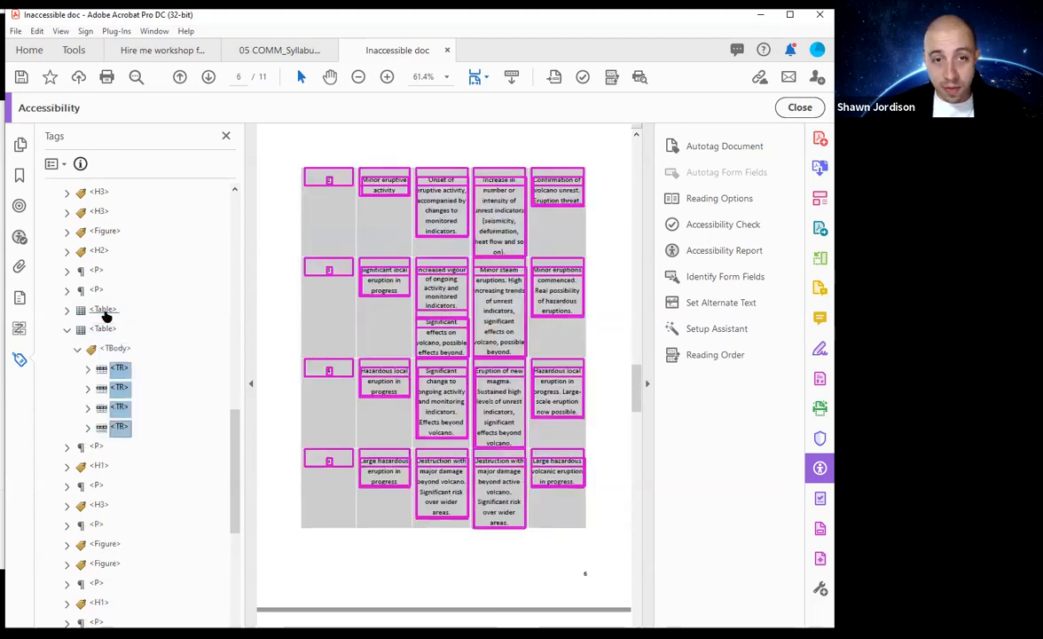
key(shift+Up)
key(shift+Up)
key(shift+Up)
key(Up)
key(Up)
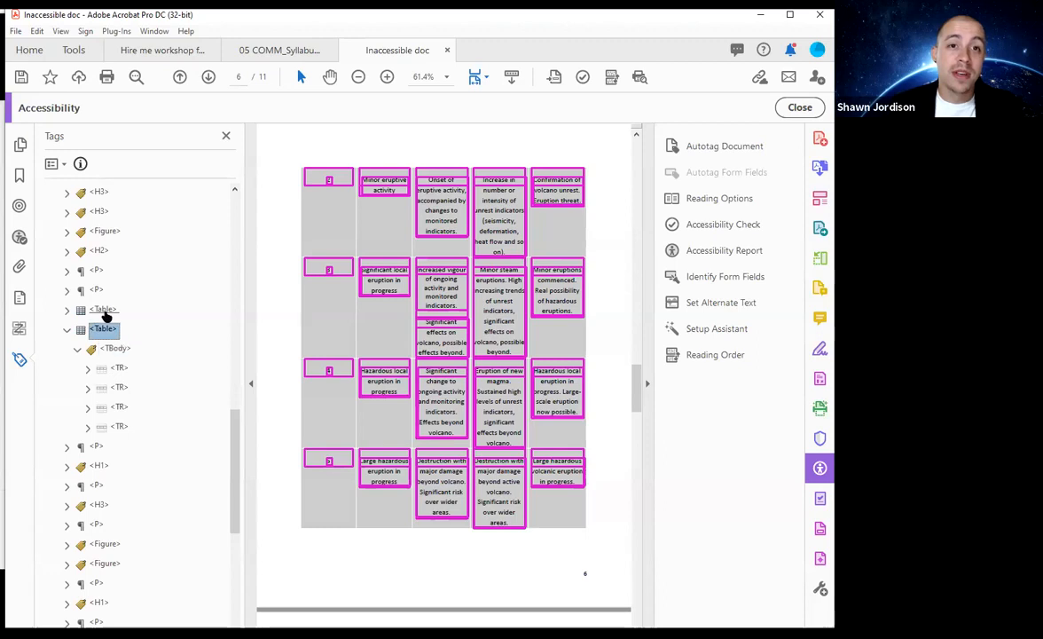
Step: Expand the first Table tag and move the second Table's four TR tags to the end of the first Table's TBody
key(Up)
key(Right)
key(Down)
key(Down)
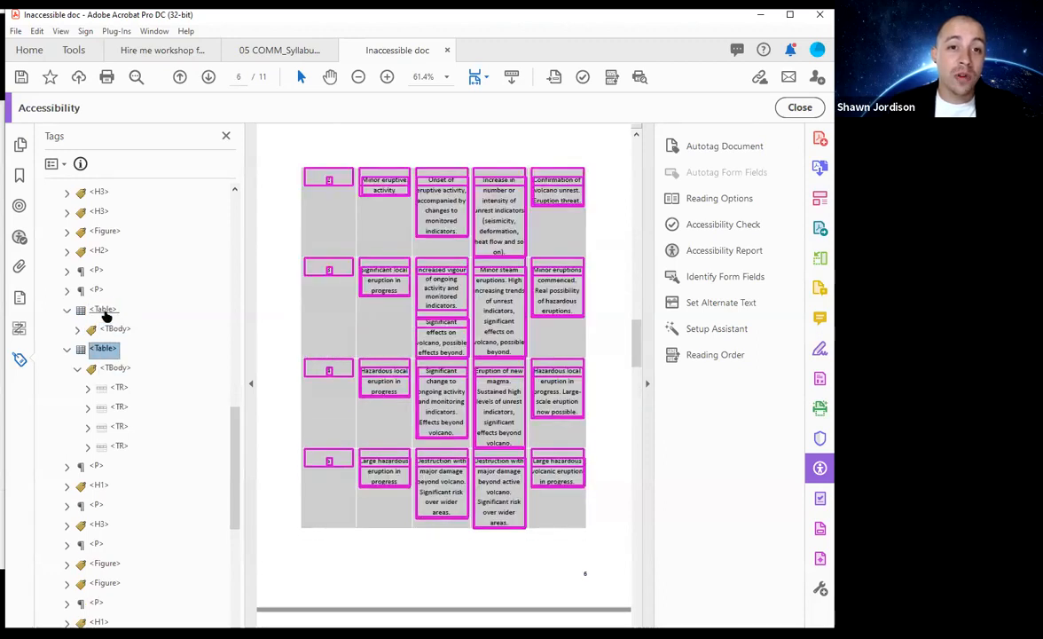
key(Up)
key(Right)
key(Down)
key(Down)
key(Down)
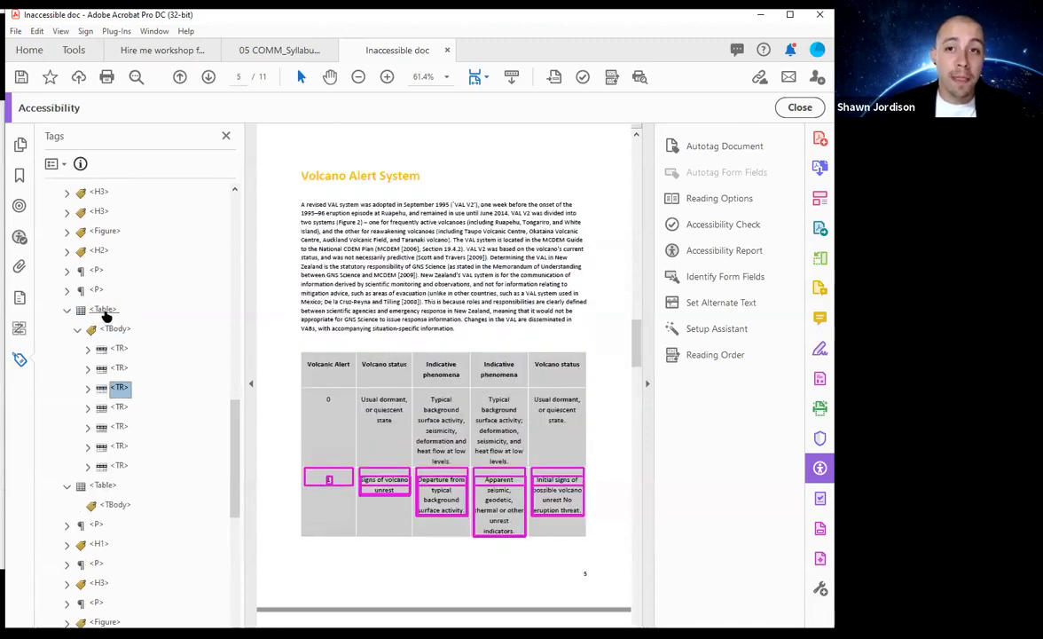
Step: Check the row order of the combined Volcano Alert System table by highlighting its TR tags down to the last one
key(Up)
key(Up)
key(Down)
key(Down)
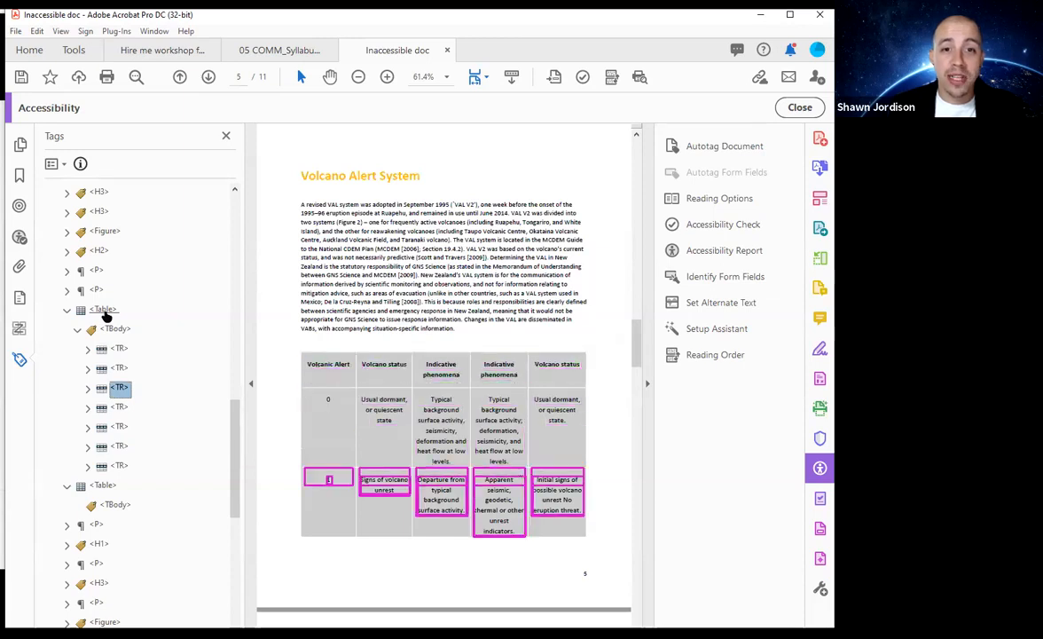
key(Down)
key(Down)
key(Down)
key(Down)
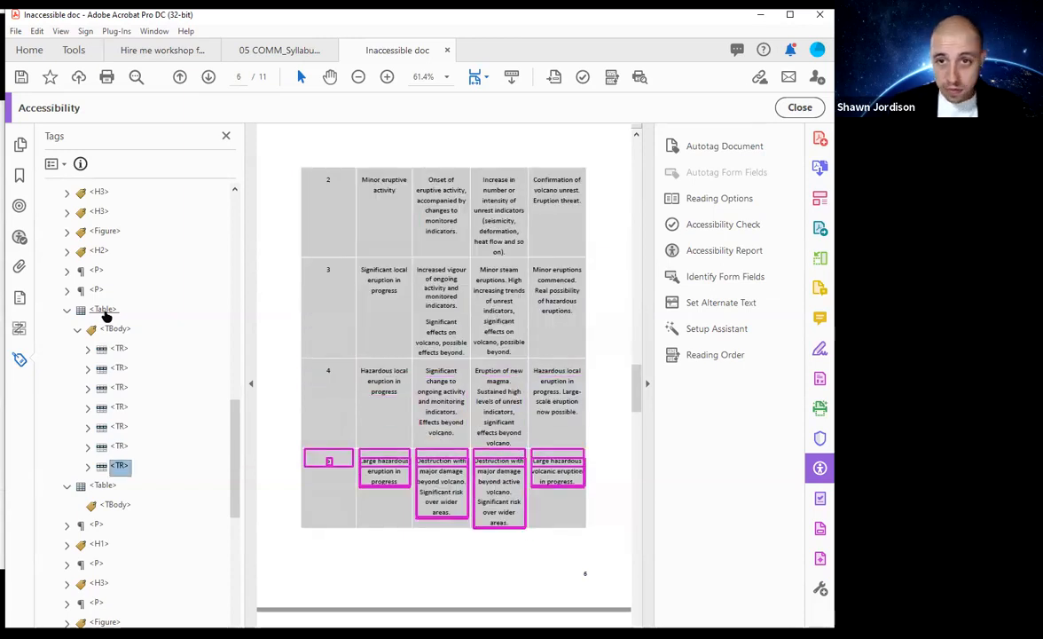
Step: Delete the emptied second Table tag and return to the second TR tag of the combined table
key(Up)
key(Up)
key(Up)
key(Up)
key(Up)
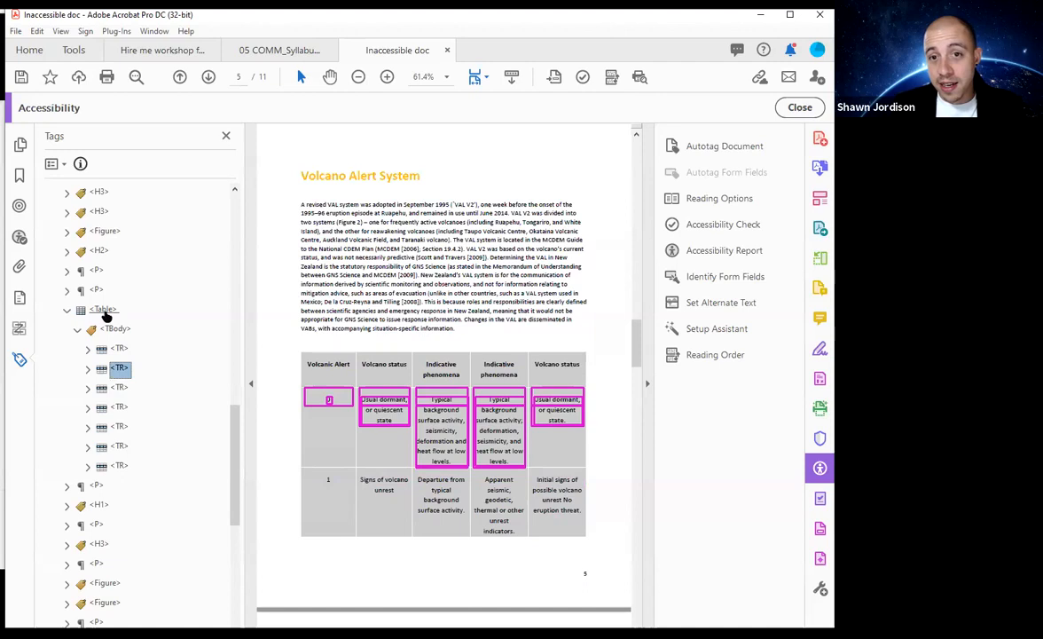
Step: Expand the first TR of the Volcano Alert System table and change its five TD cells to TH header cells
key(Up)
key(Right)
key(Down)
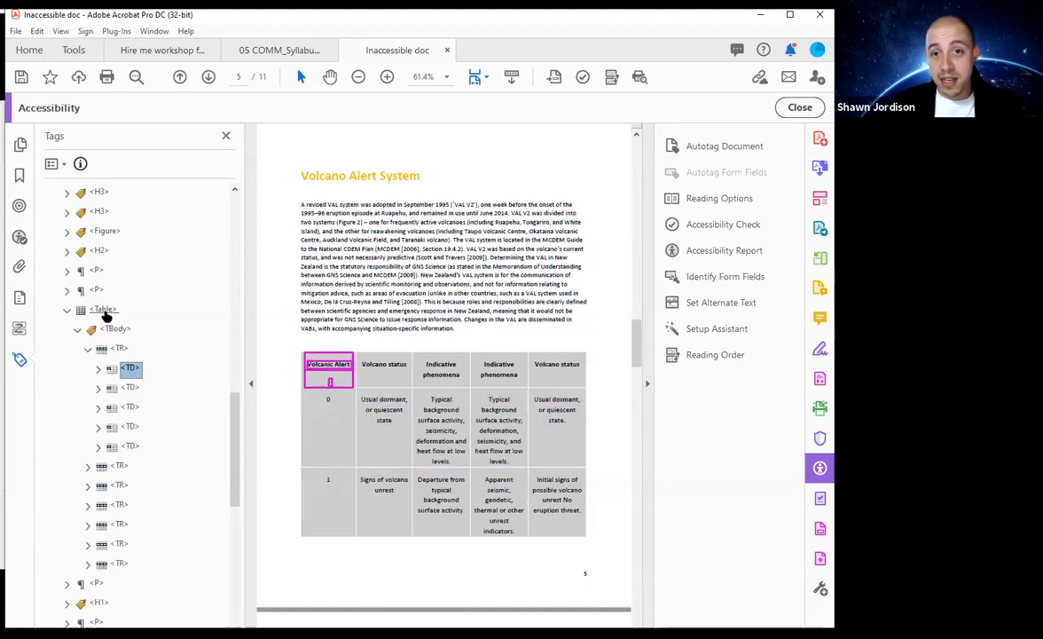
key(shift+Down)
key(shift+Down)
key(shift+Down)
key(shift+Down)
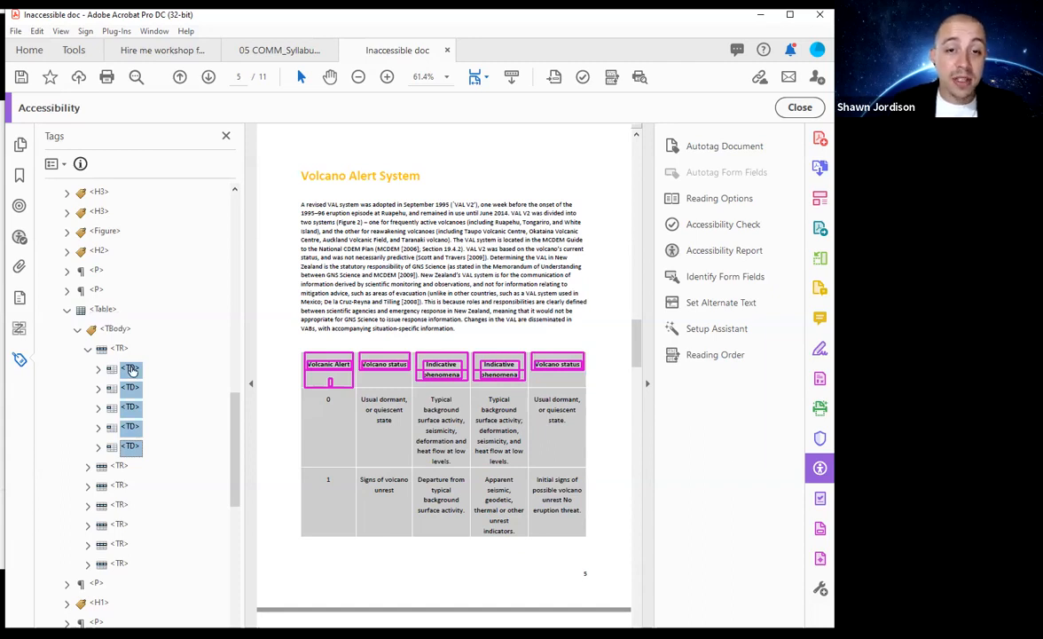
right_click(132, 368)
click(158, 353)
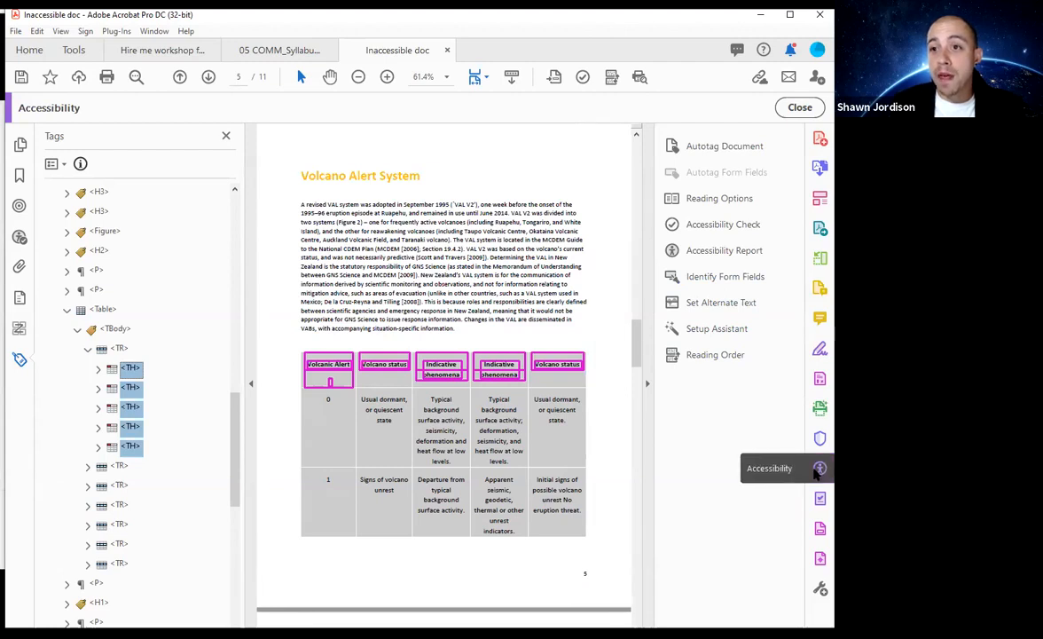
Step: Rerun the accessibility check and highlight the table for Element 1 under the failed Headers check
click(819, 468)
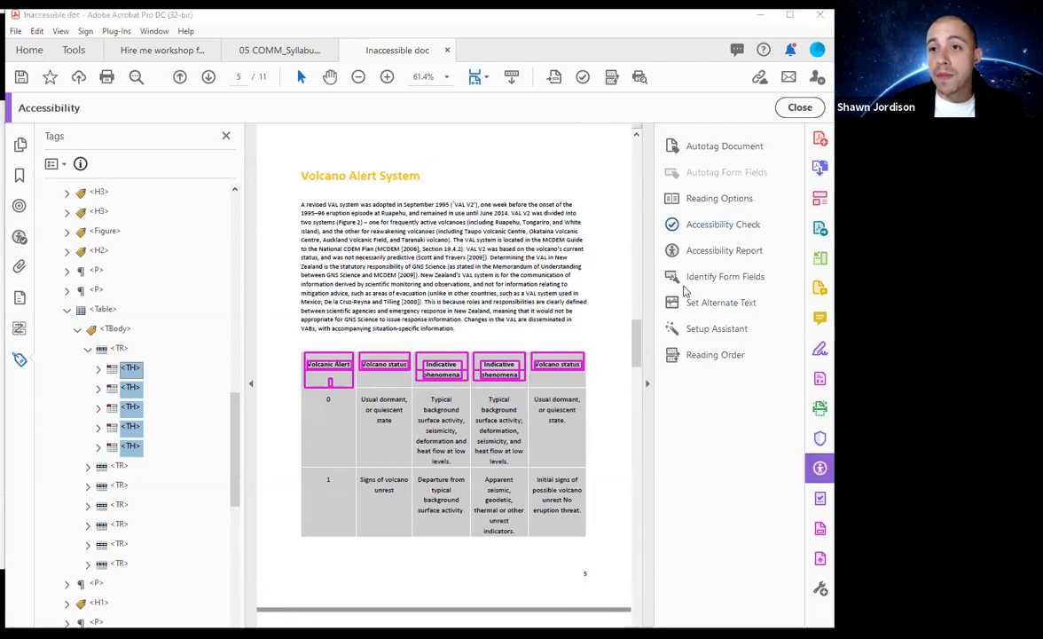
click(495, 529)
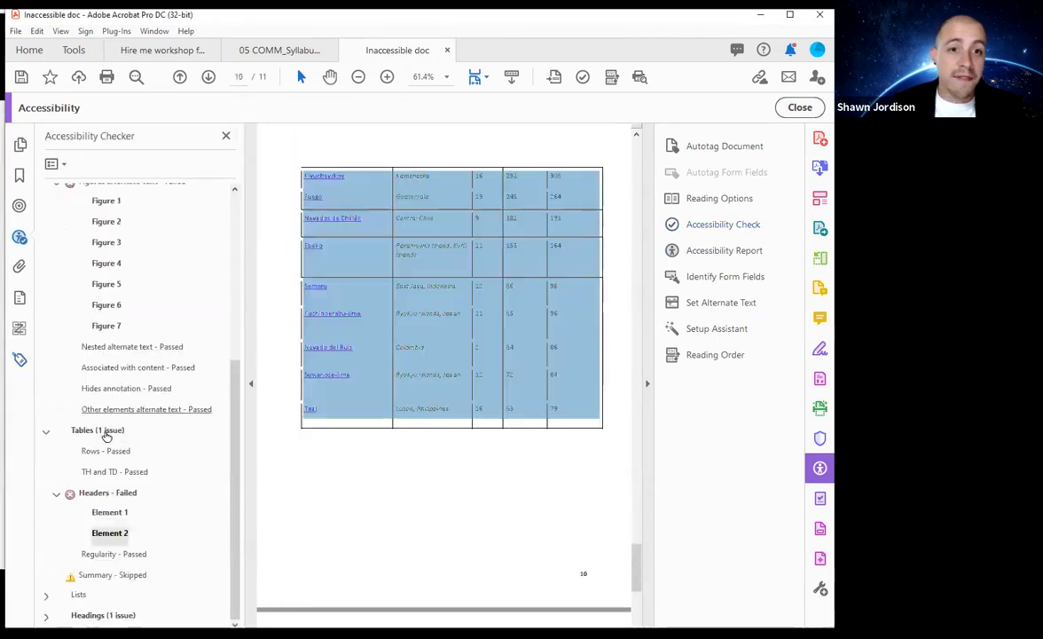
click(116, 495)
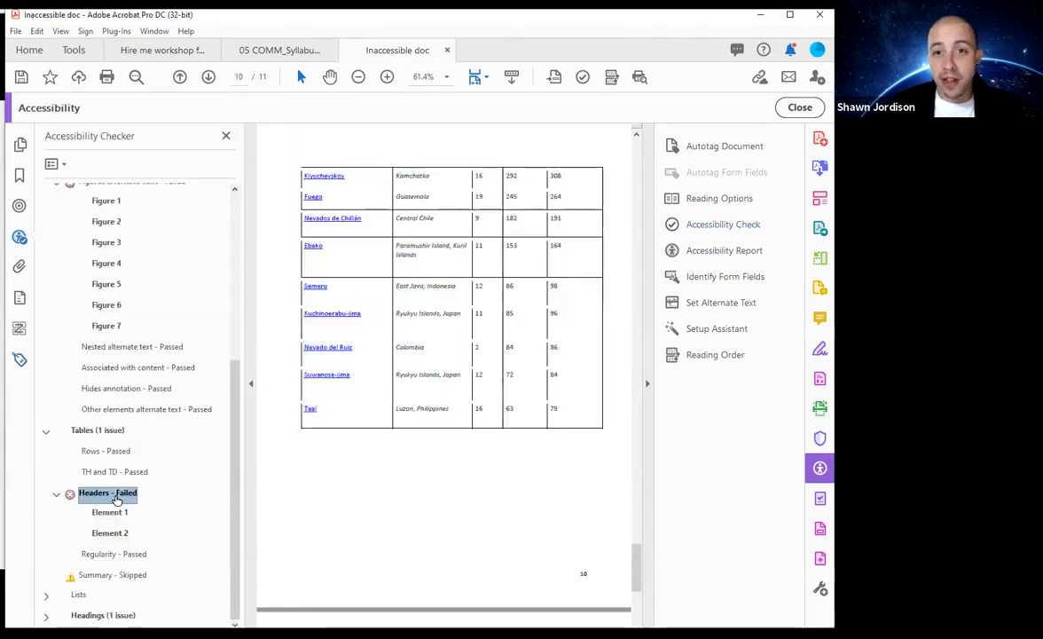
click(109, 511)
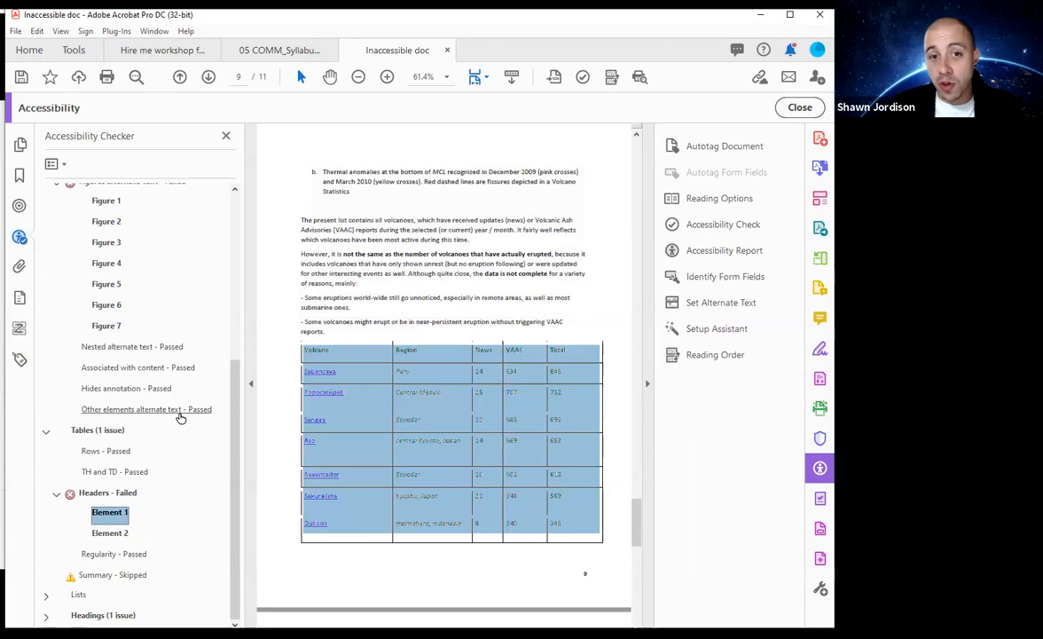
key(Down)
key(Up)
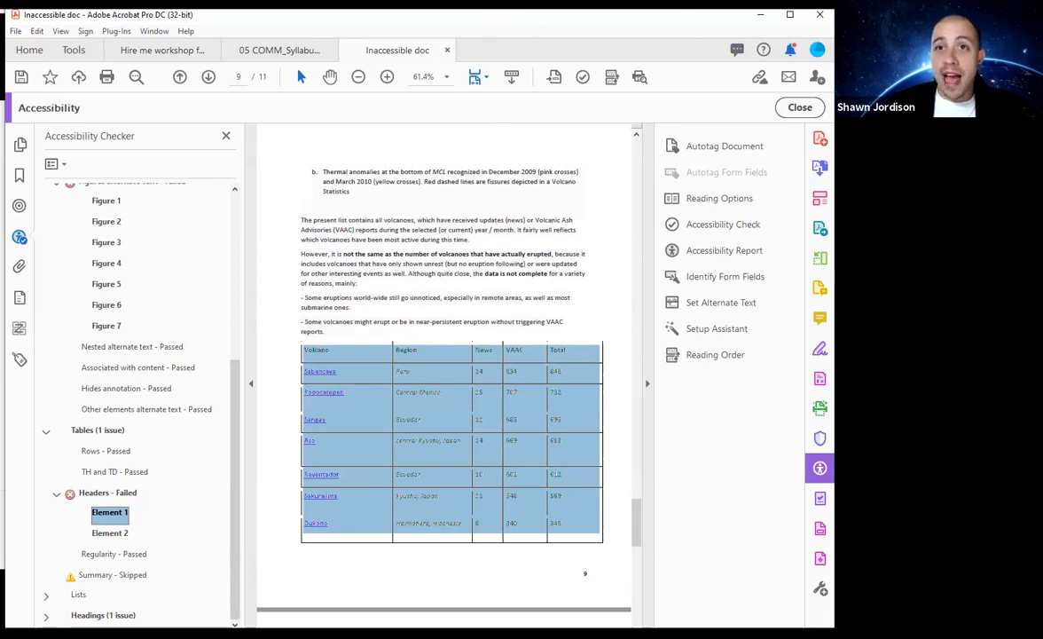
Step: Close the Inaccessible doc file and switch to the presentation slide for Activity # 3.5
key(ctrl+w)
click(449, 344)
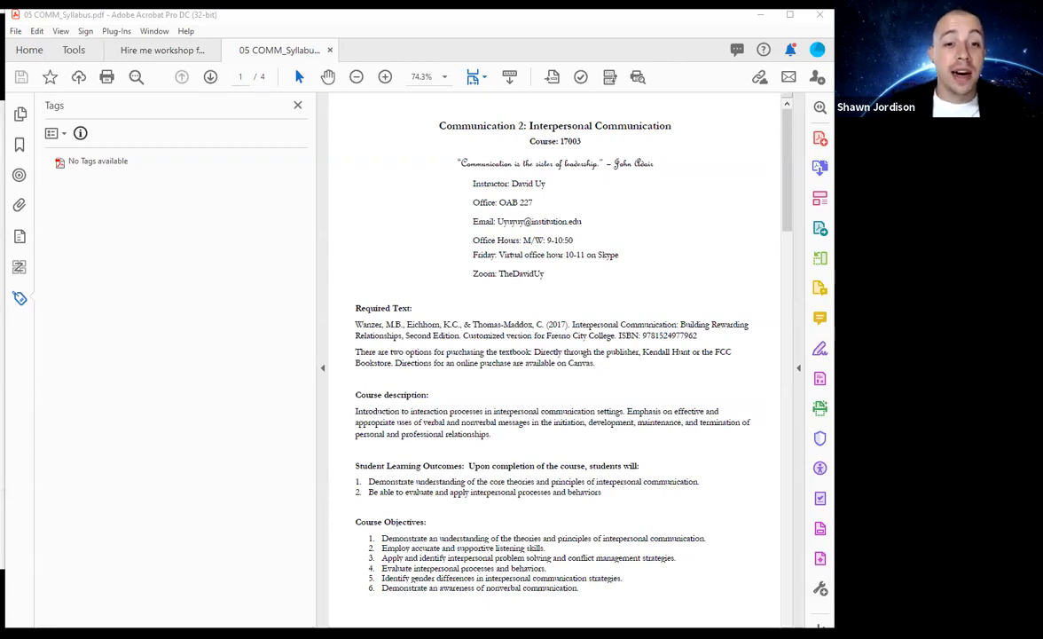
key(alt+Tab)
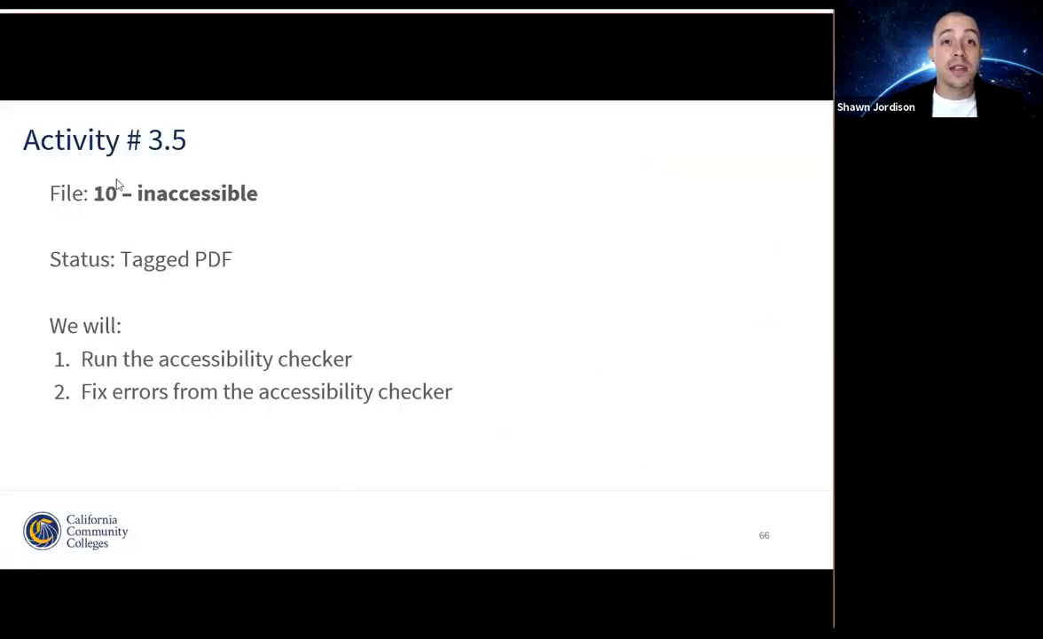